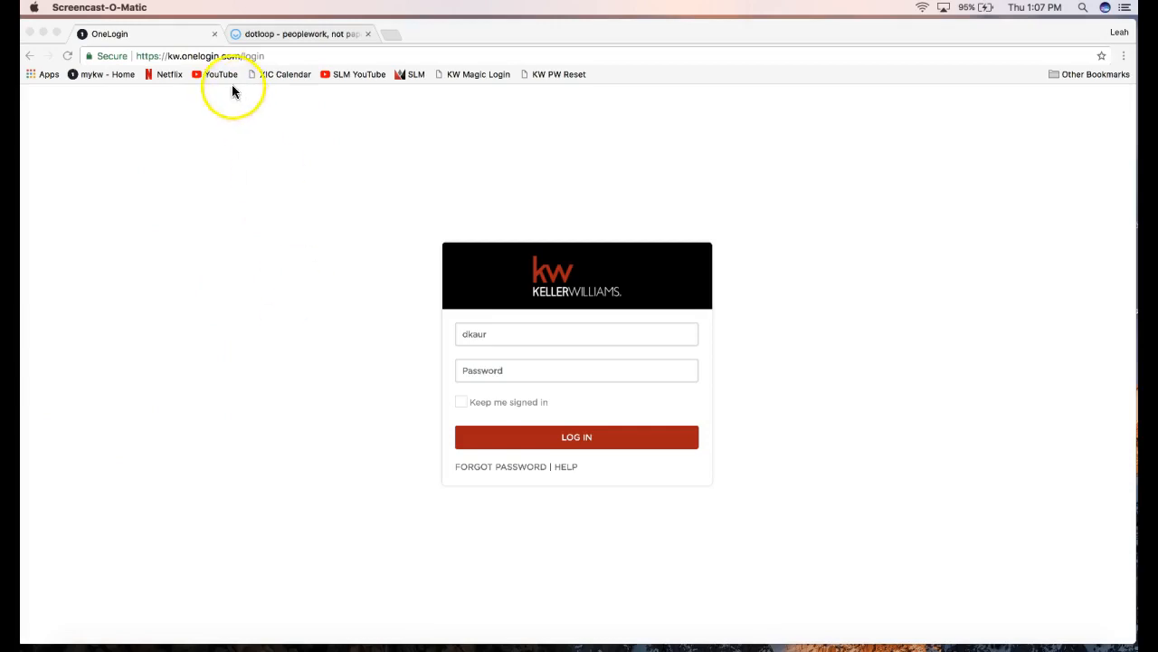
Load the myKW intranet at mykw.kw.com.
{"action": "left_click", "coordinate": [477, 336]}
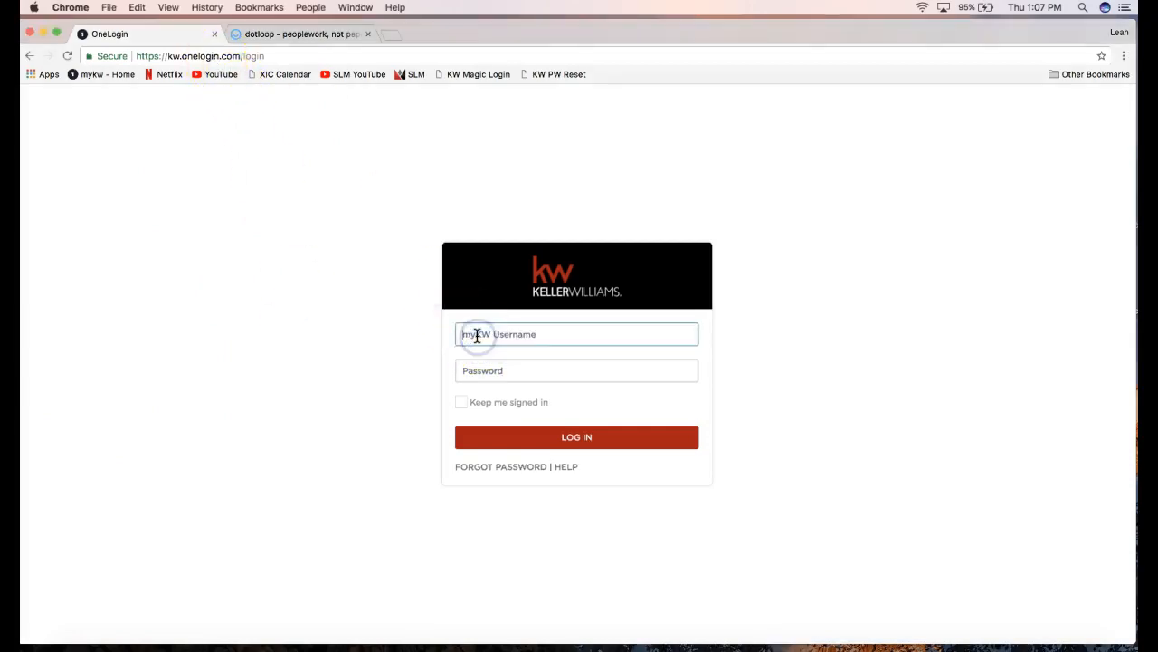
{"action": "left_click", "coordinate": [246, 55]}
{"action": "type", "text": "mykw.kw.com"}
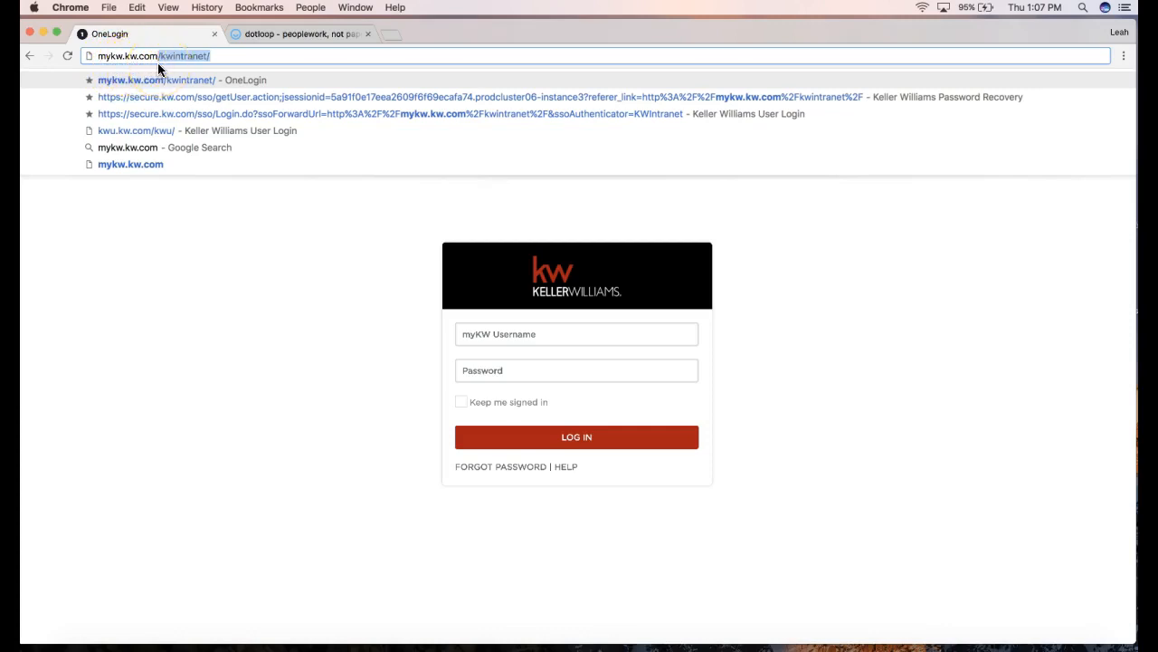
{"action": "key", "text": "Return"}
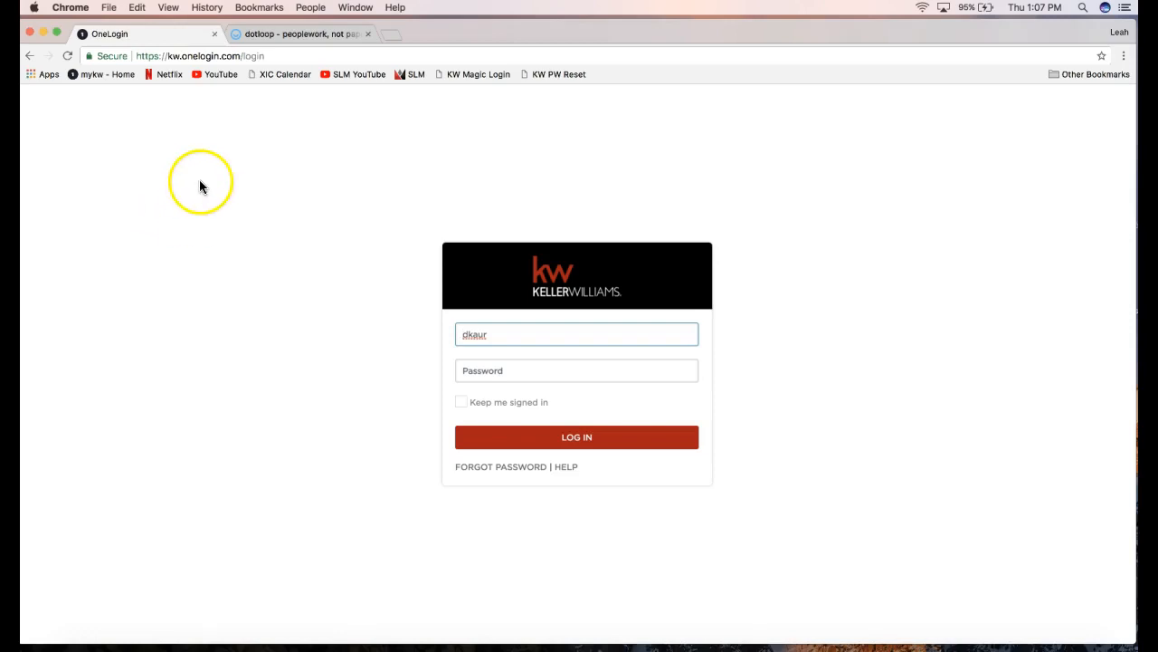
Sign in to Keller Williams OneLogin with the agent's username and password.
{"action": "left_click", "coordinate": [482, 336]}
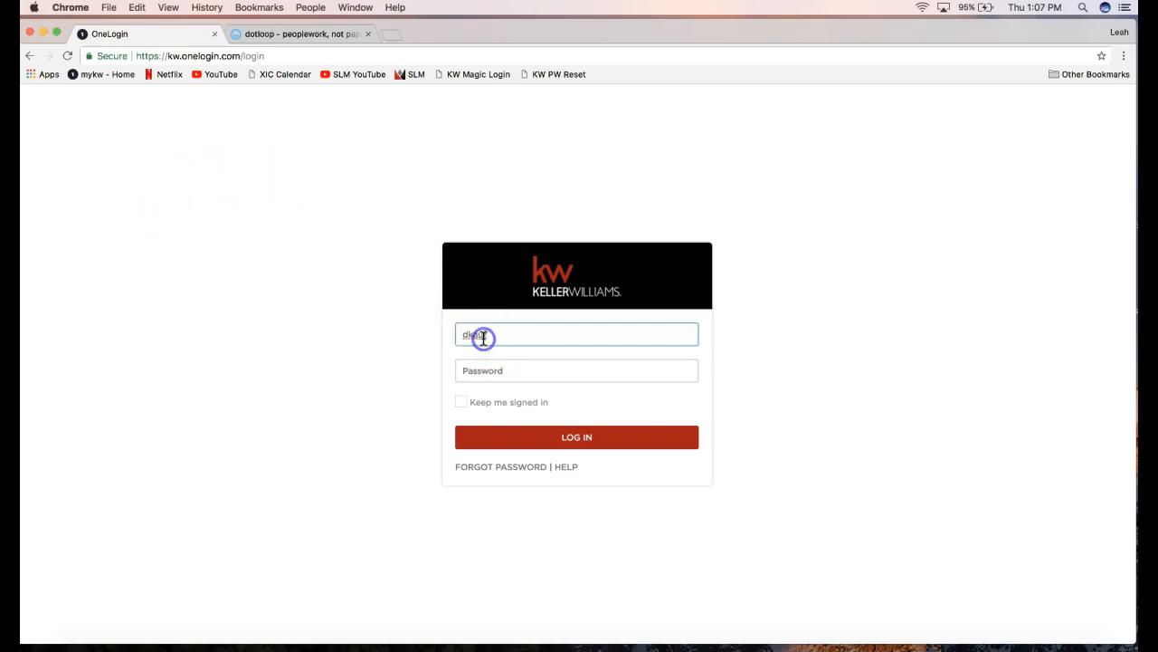
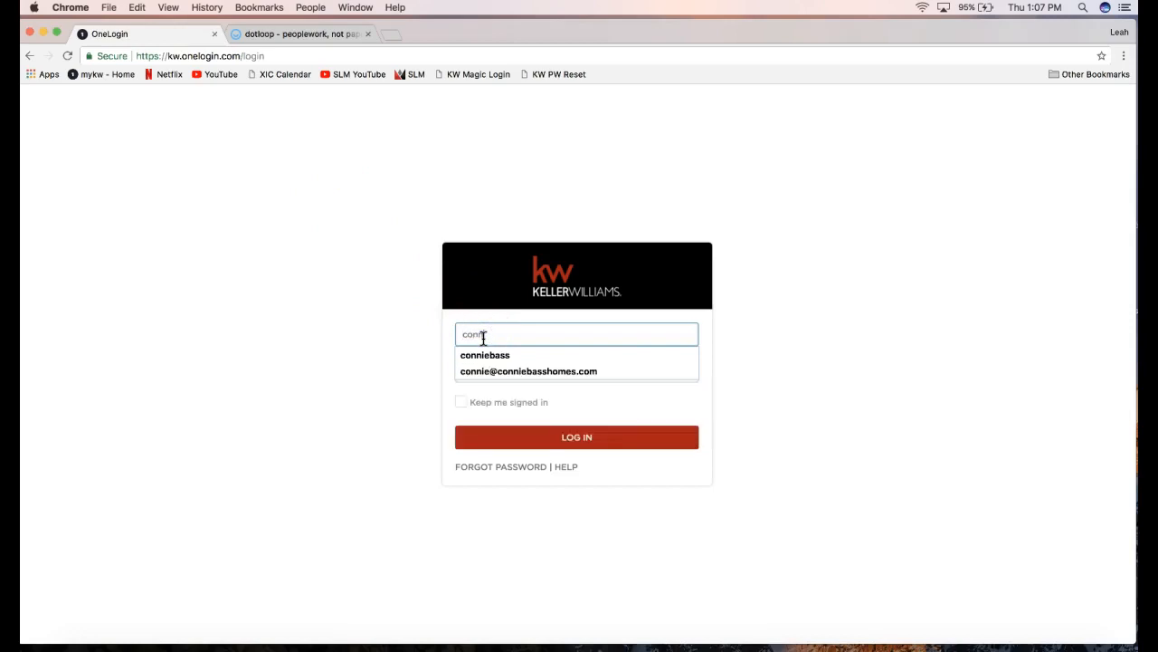
{"action": "key", "text": "Tab"}
{"action": "key", "text": "Tab"}
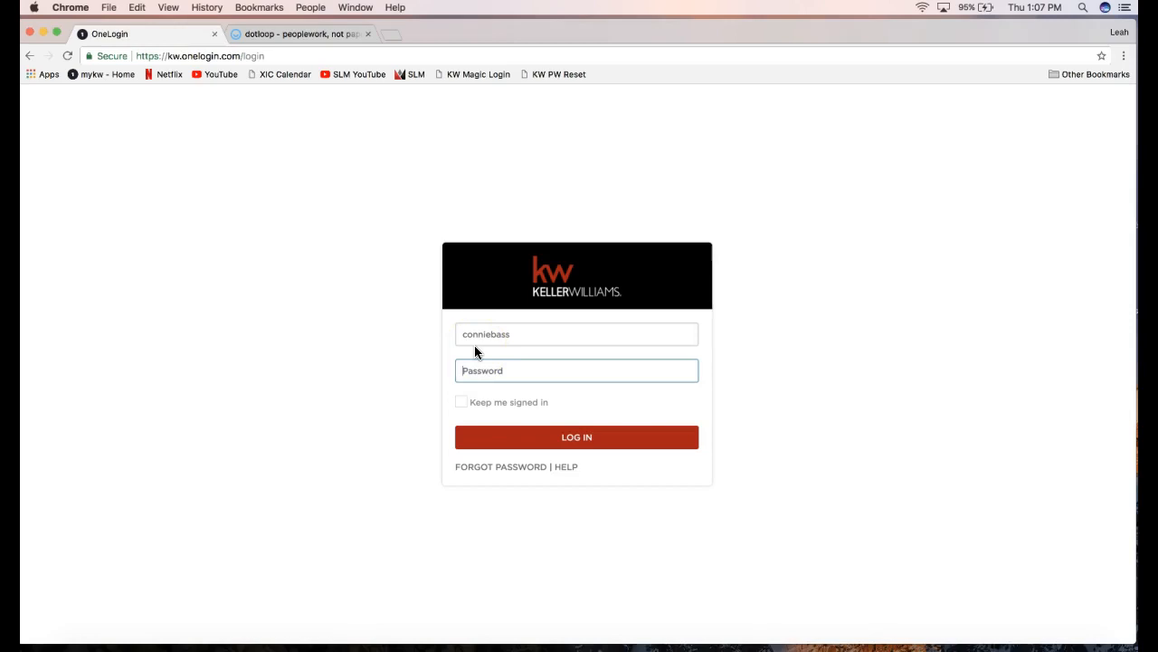
{"action": "left_click", "coordinate": [499, 365]}
{"action": "type", "text": "•••••••••"}
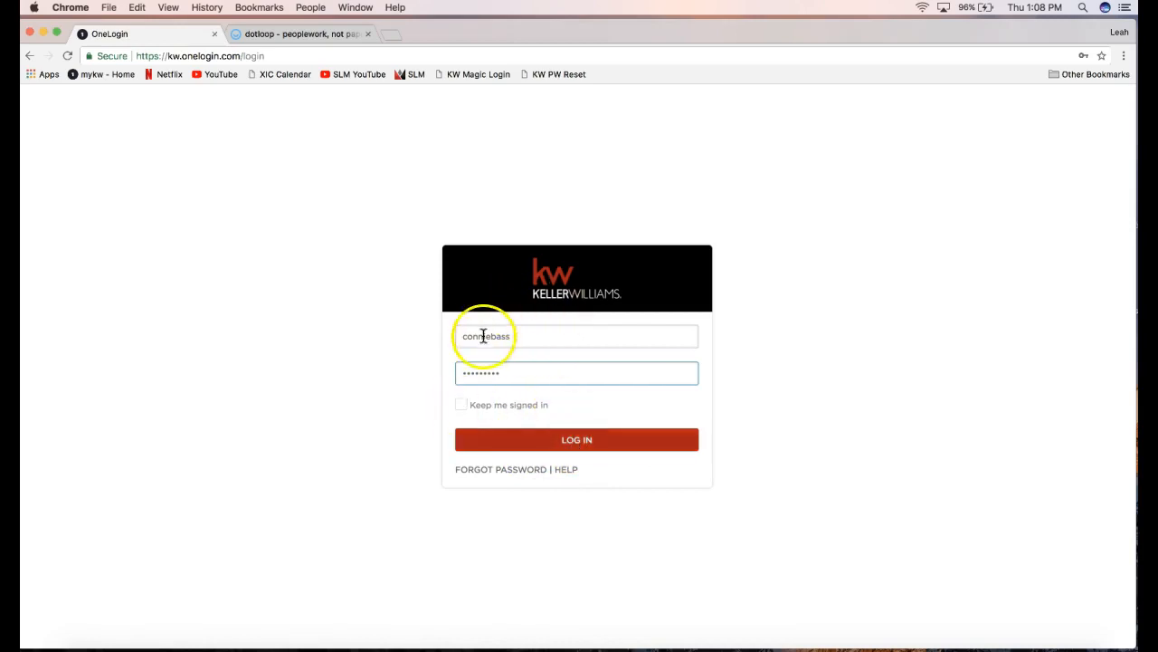
{"action": "left_click", "coordinate": [504, 448]}
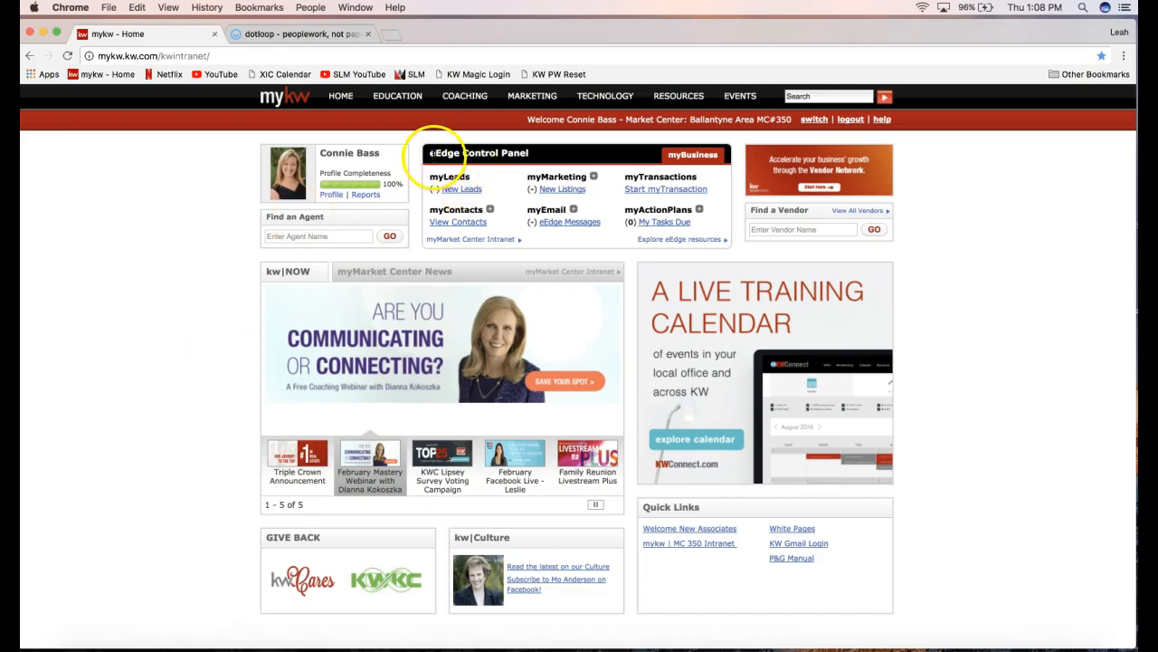
Highlight the eEdge Control Panel heading and its myTransactions section, then switch to the dotloop tab.
{"action": "left_click_drag", "start_coordinate": [432, 153], "coordinate": [529, 152]}
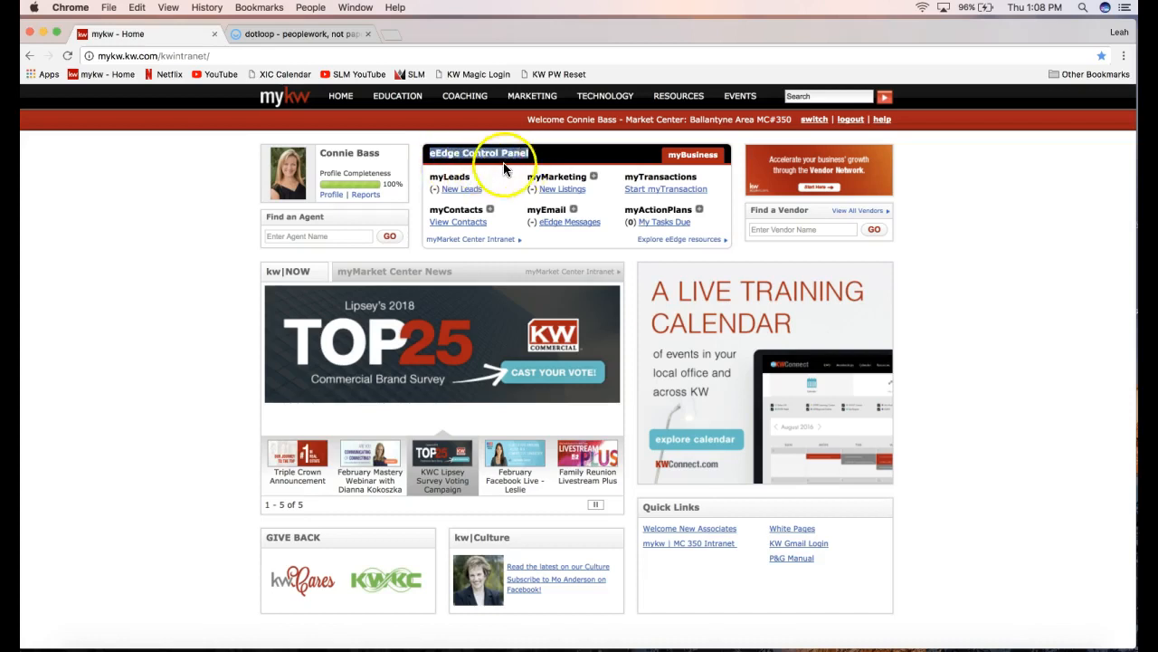
{"action": "left_click", "coordinate": [535, 121]}
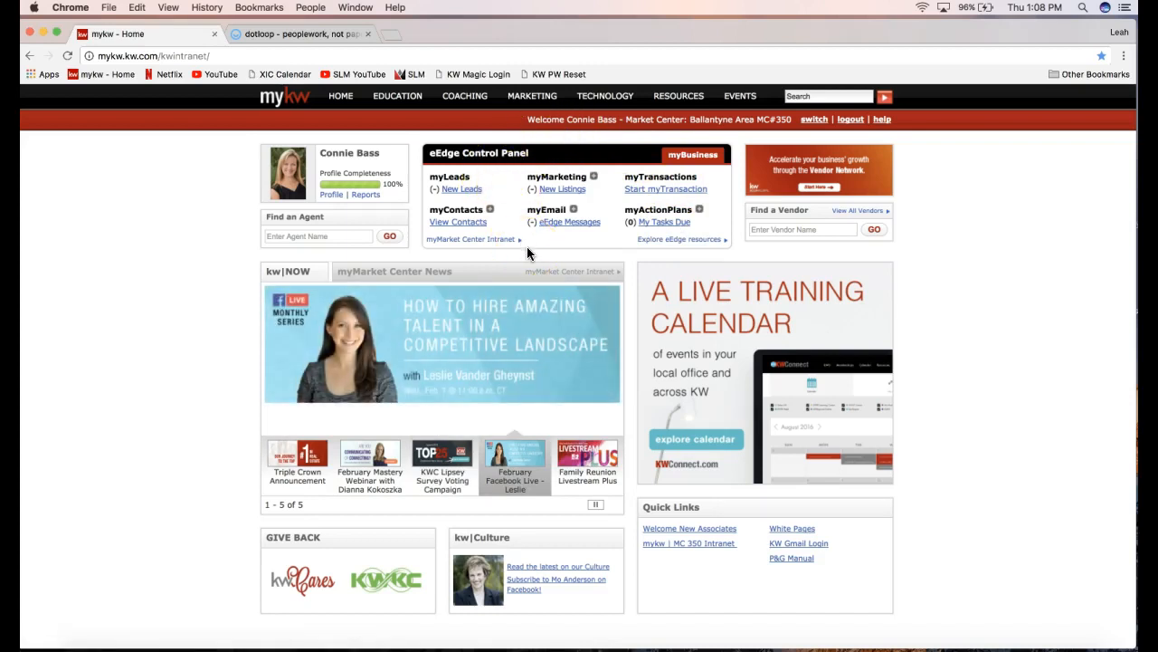
{"action": "double_click", "coordinate": [646, 178]}
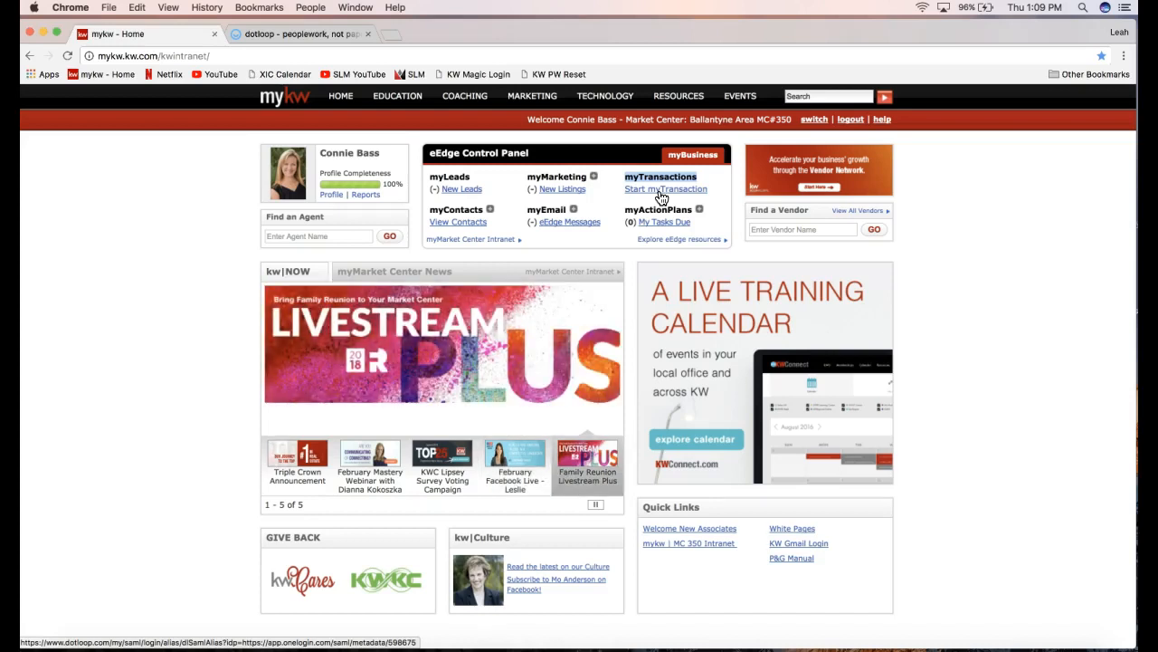
{"action": "left_click", "coordinate": [259, 34]}
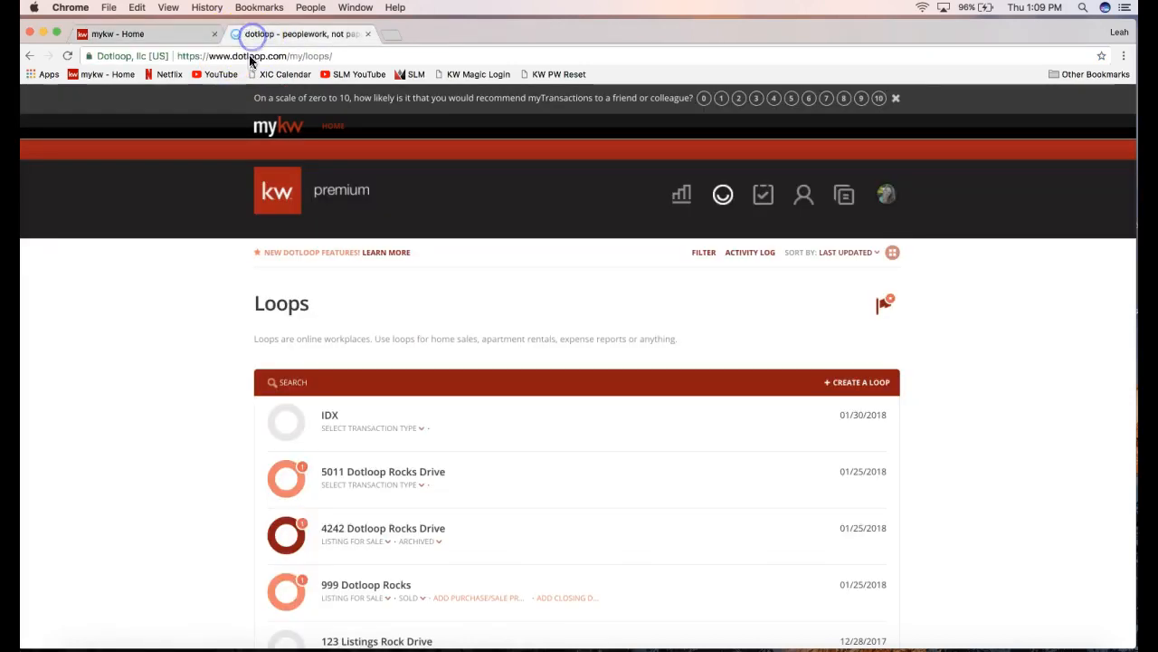
Switch the dotloop Loops page from list view to grid view.
{"action": "left_click", "coordinate": [892, 253]}
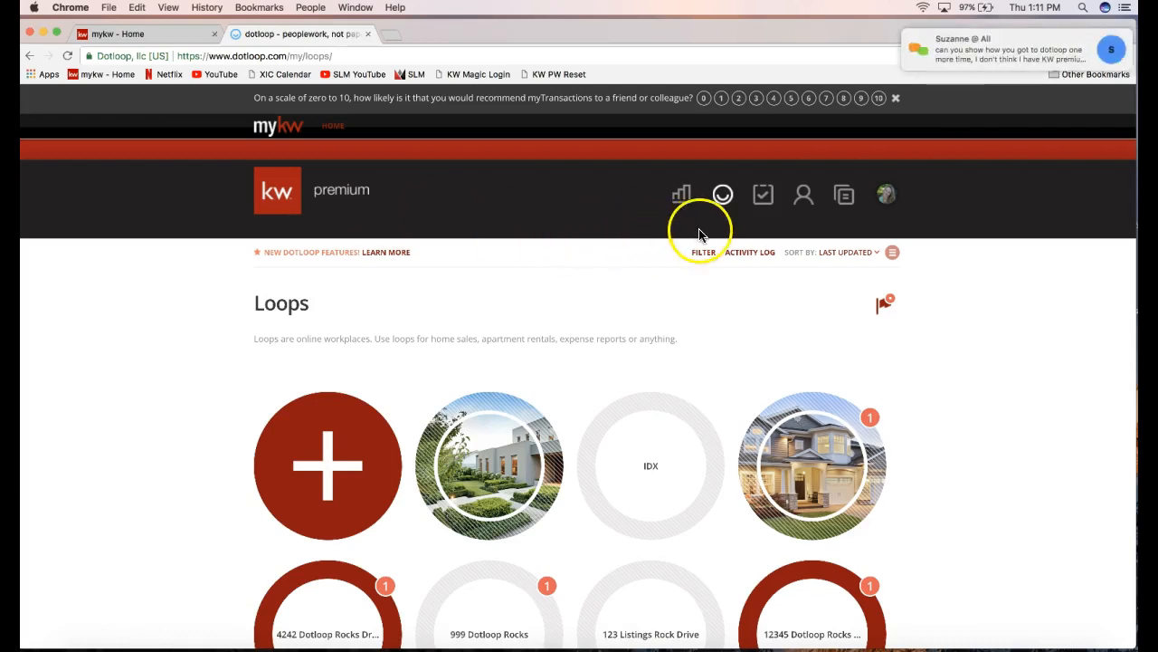
Read the attendee's join.me chat message, close the chat, and return to the mykw - Home tab.
{"action": "left_click", "coordinate": [971, 57]}
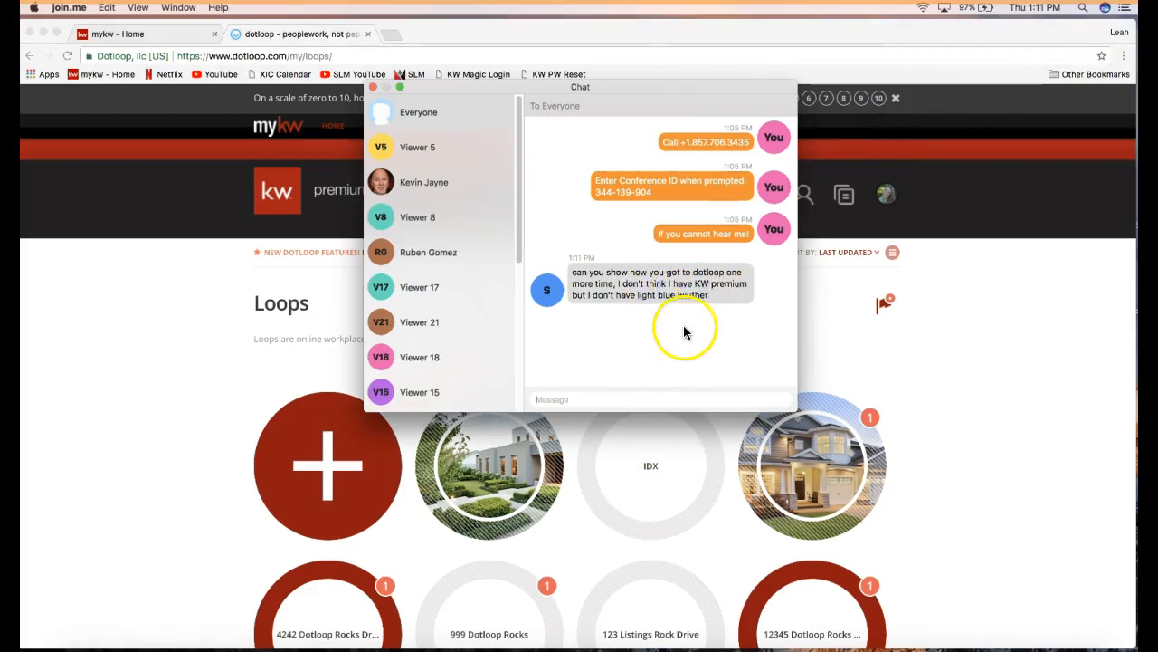
{"action": "left_click", "coordinate": [156, 333]}
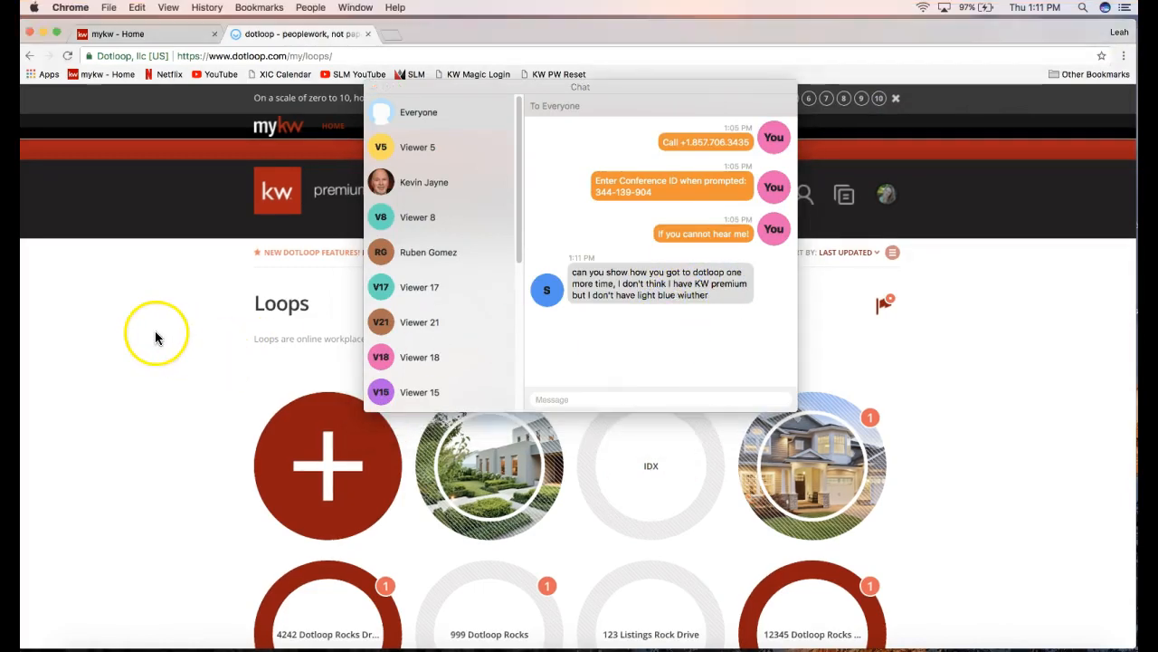
{"action": "left_click", "coordinate": [395, 87]}
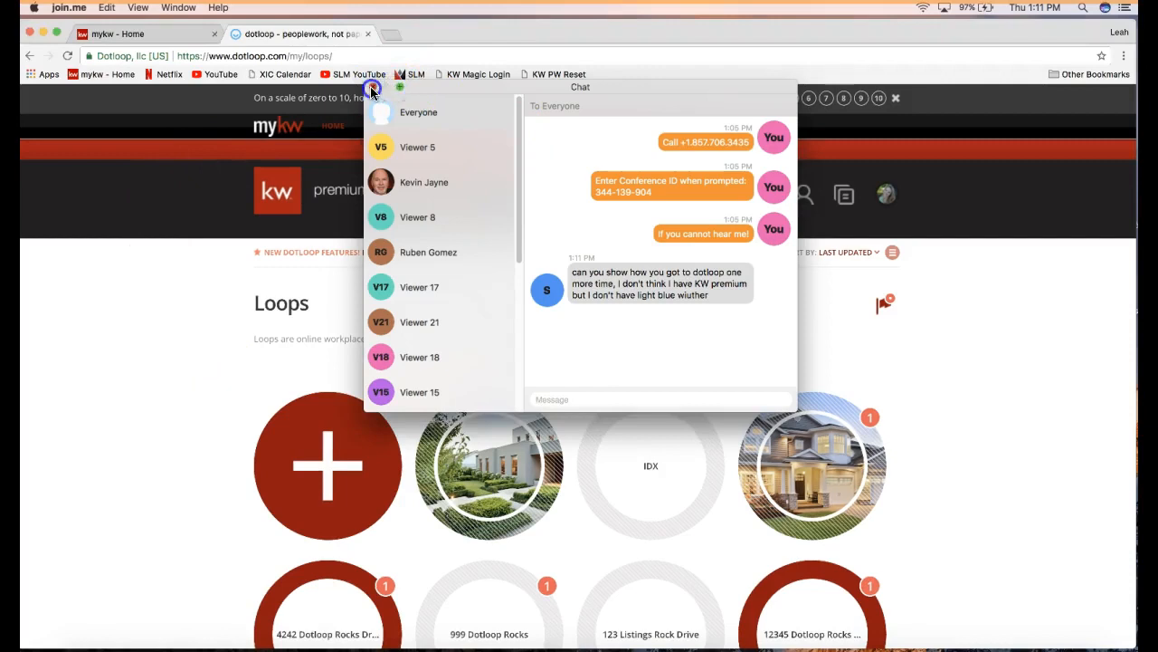
{"action": "left_click", "coordinate": [372, 88]}
{"action": "left_click", "coordinate": [190, 40]}
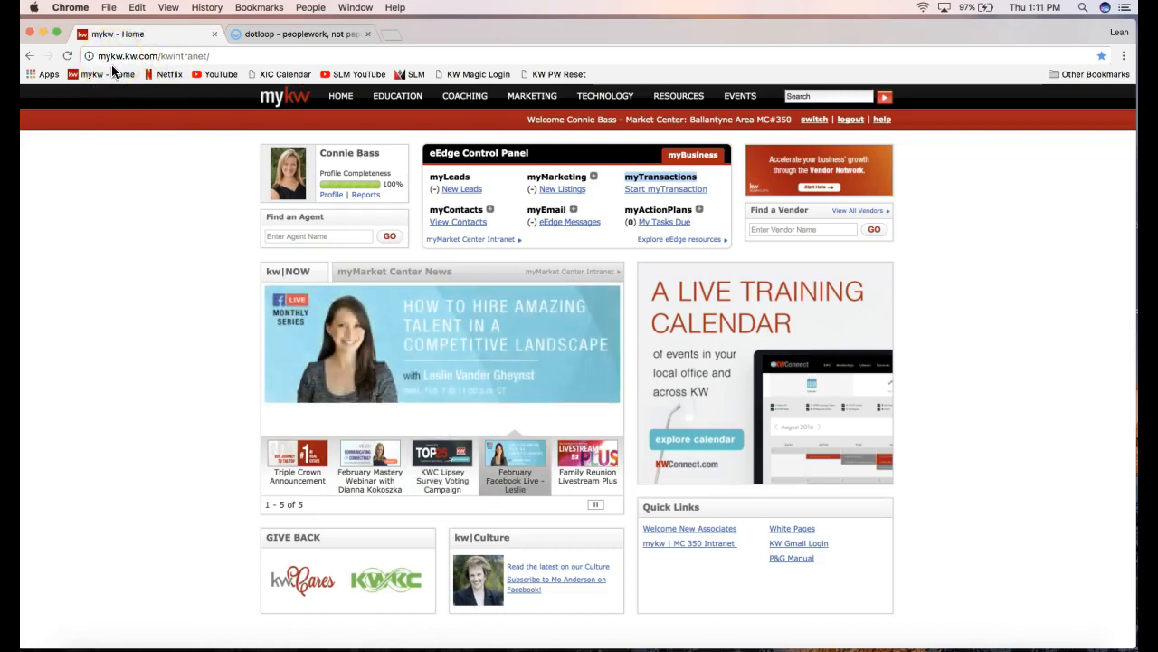
Show the Start myTransaction link leading into dotloop, then return to the dotloop Loops page.
{"action": "left_click", "coordinate": [660, 174]}
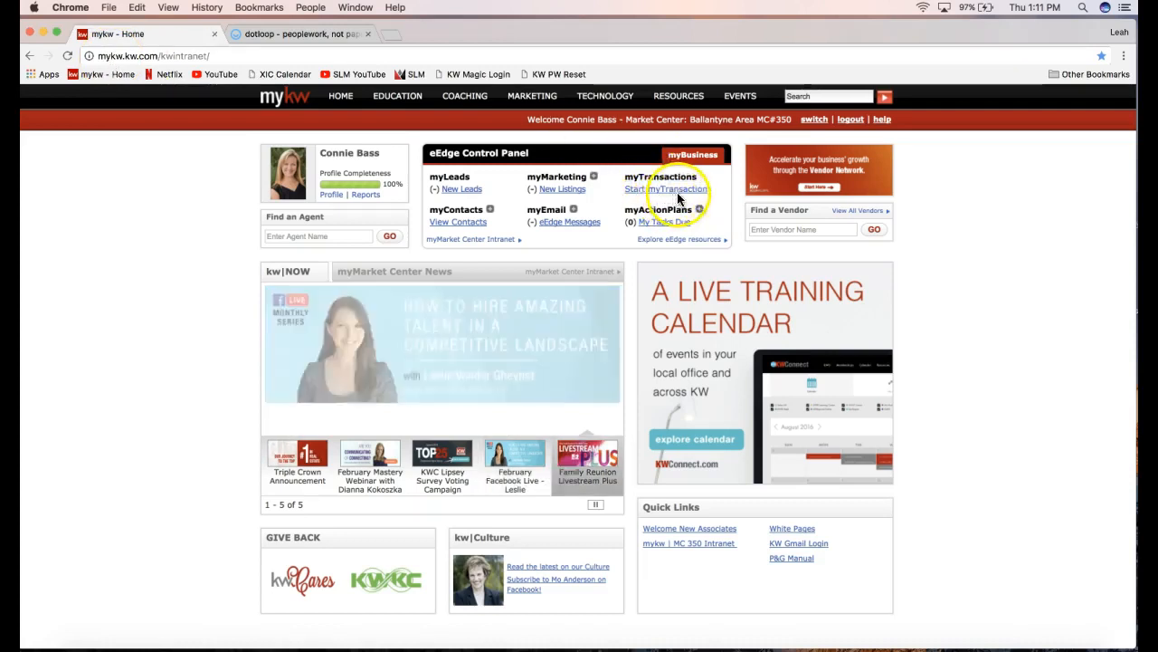
{"action": "left_click", "coordinate": [663, 192]}
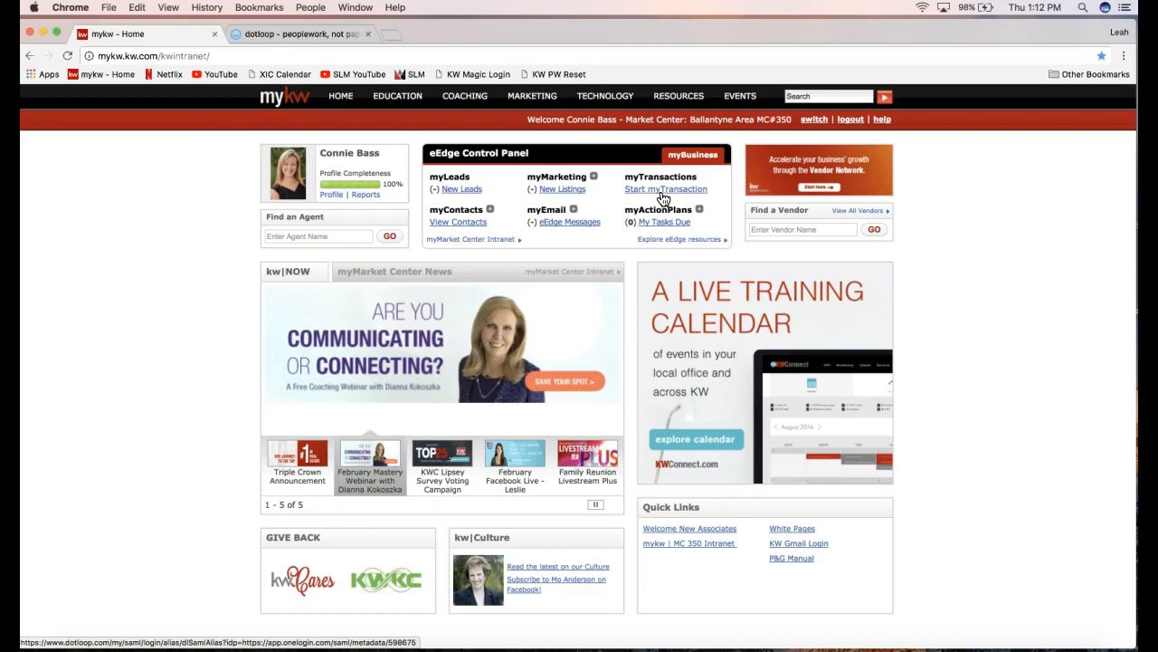
{"action": "left_click", "coordinate": [289, 33]}
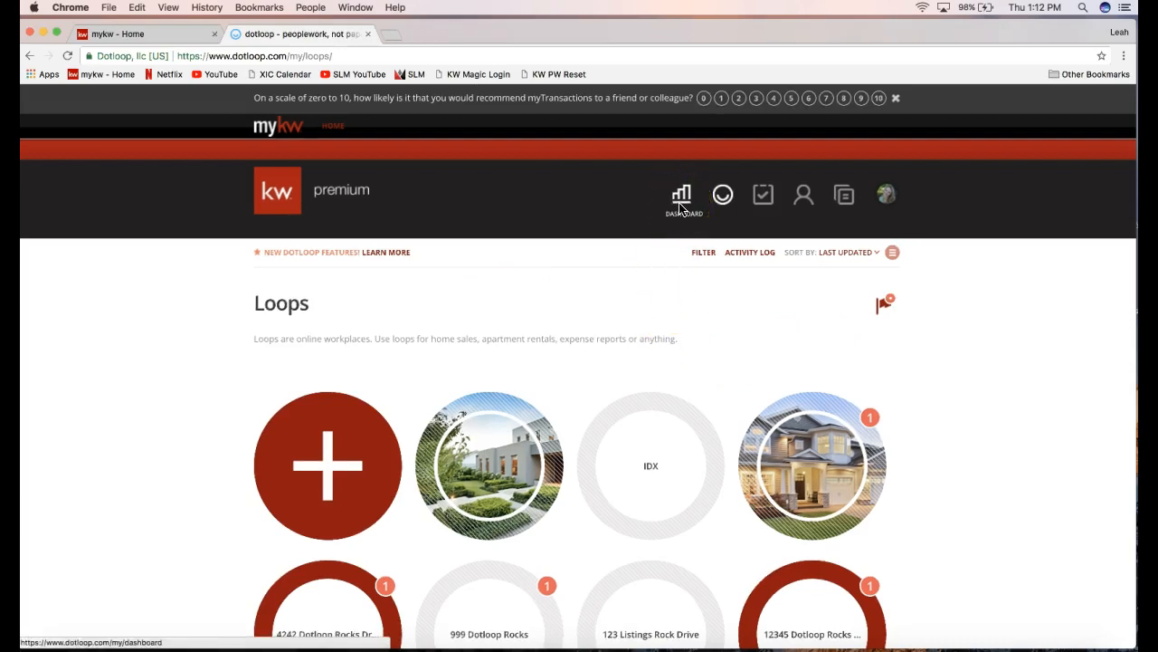
{"action": "left_click", "coordinate": [891, 201]}
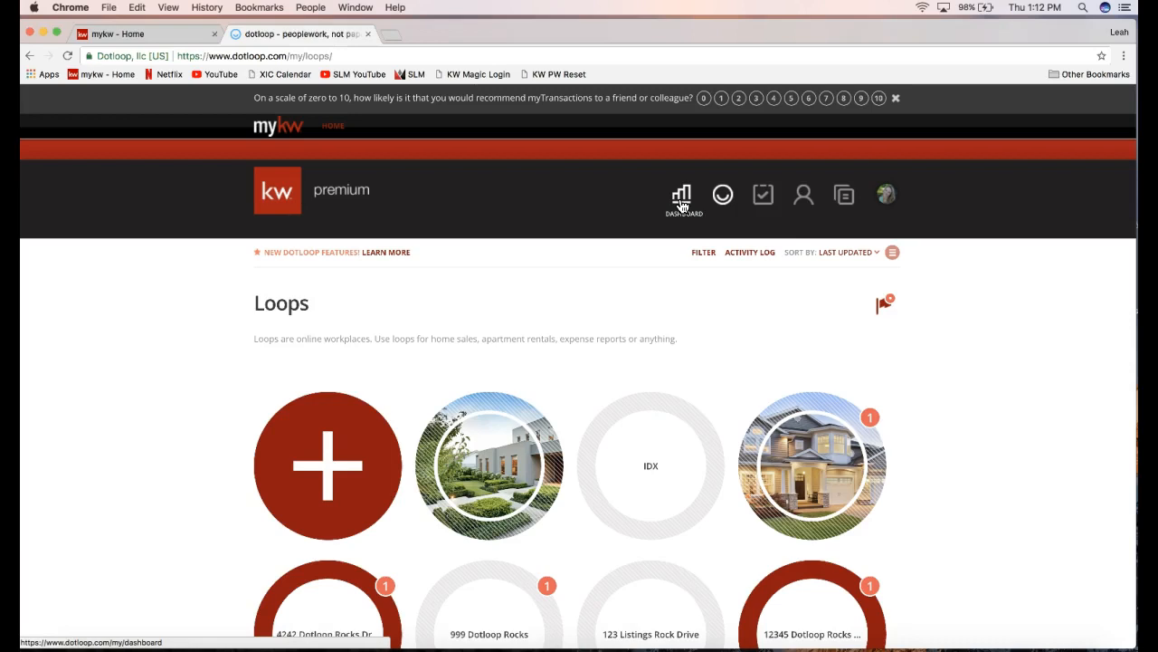
{"action": "left_click", "coordinate": [732, 202]}
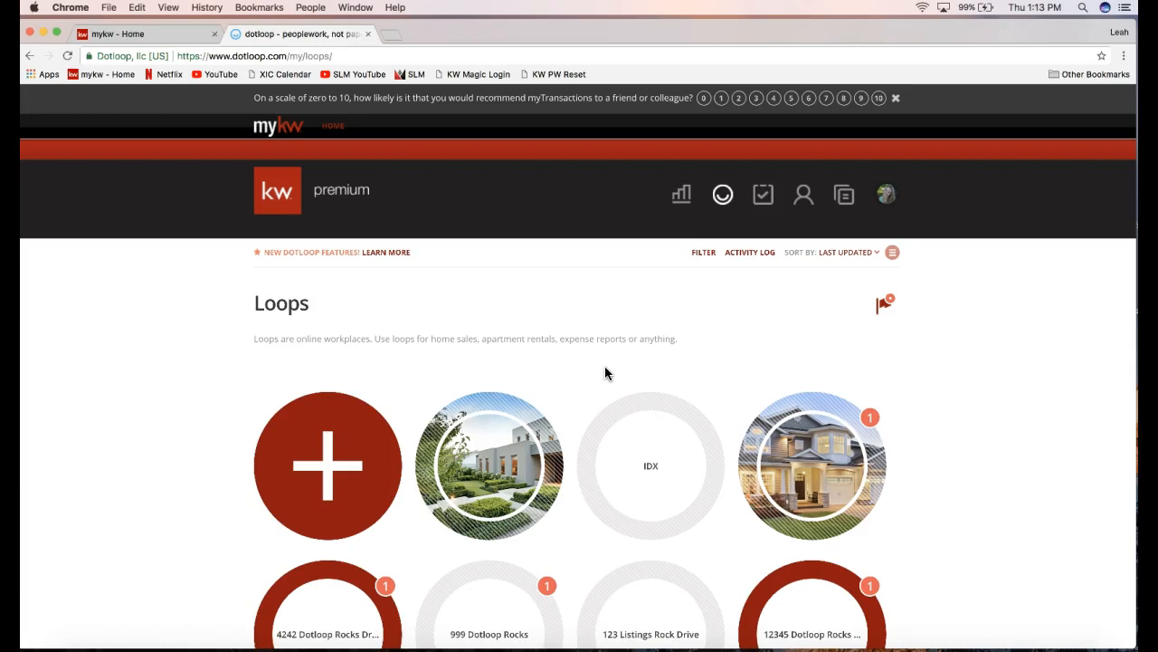
{"action": "left_click", "coordinate": [724, 201]}
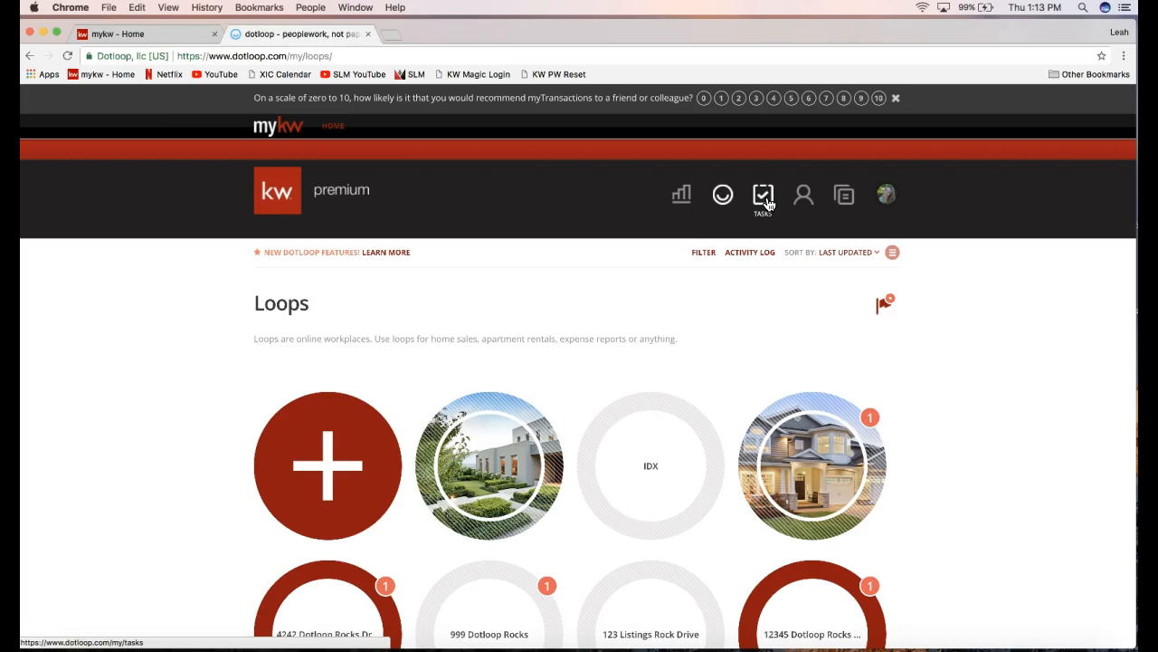
{"action": "left_click", "coordinate": [766, 201]}
{"action": "left_click", "coordinate": [803, 196]}
{"action": "left_click", "coordinate": [845, 194]}
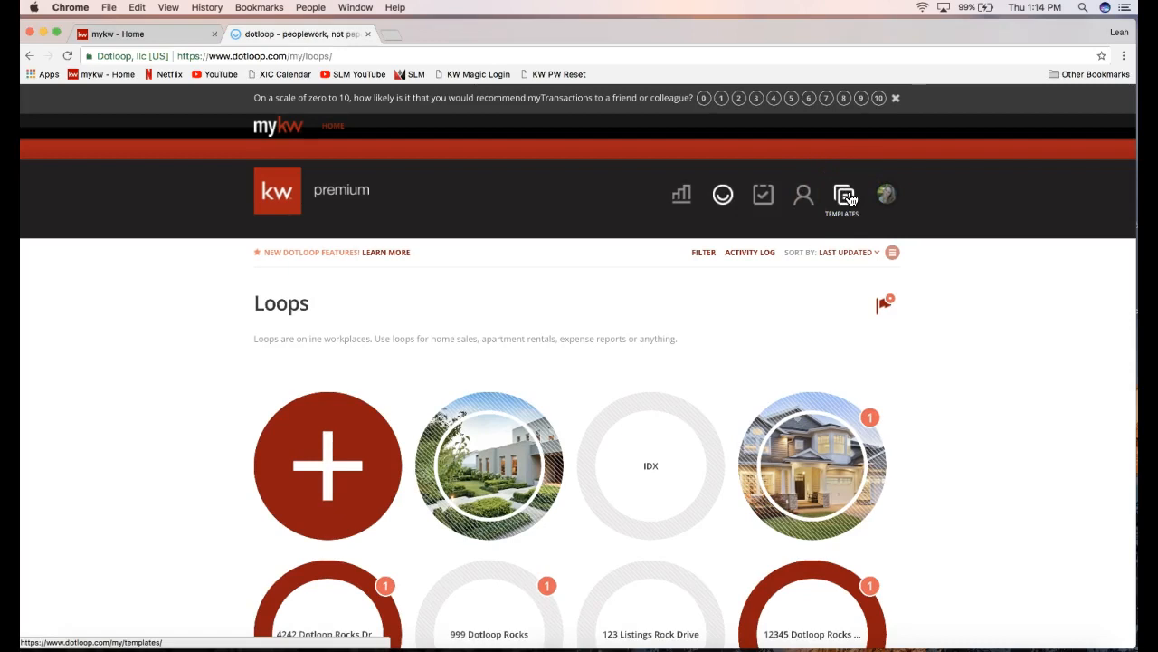
{"action": "left_click", "coordinate": [844, 203]}
Open the avatar dropdown and highlight the member ID number.
{"action": "left_click", "coordinate": [889, 195]}
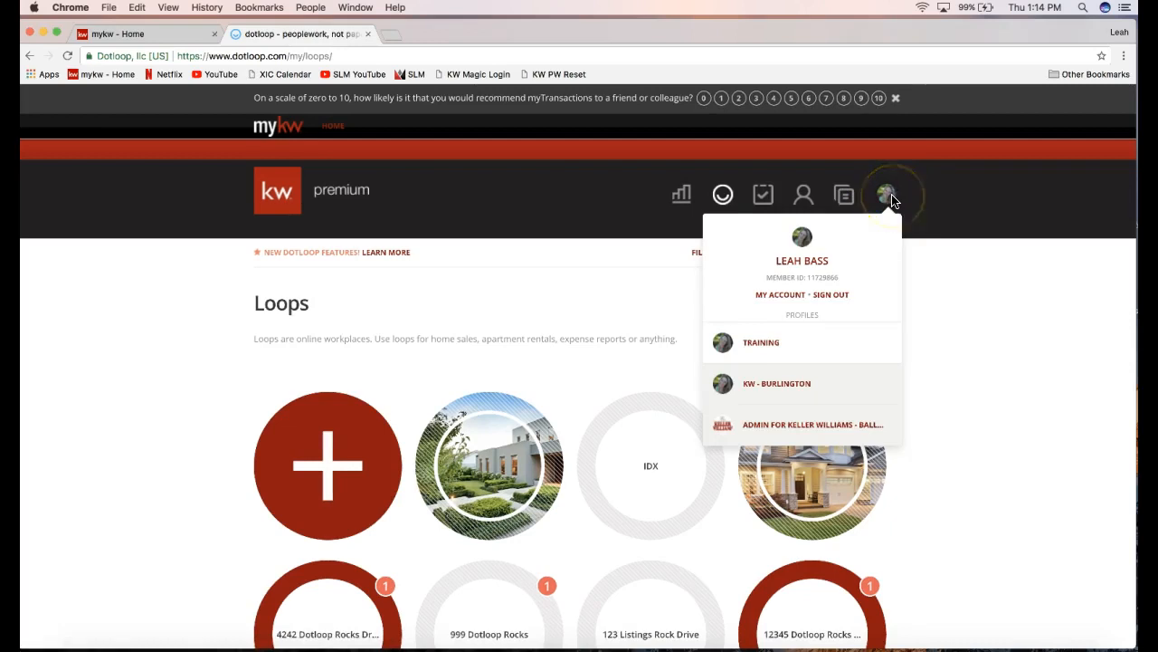
{"action": "left_click", "coordinate": [891, 200]}
{"action": "left_click", "coordinate": [888, 199]}
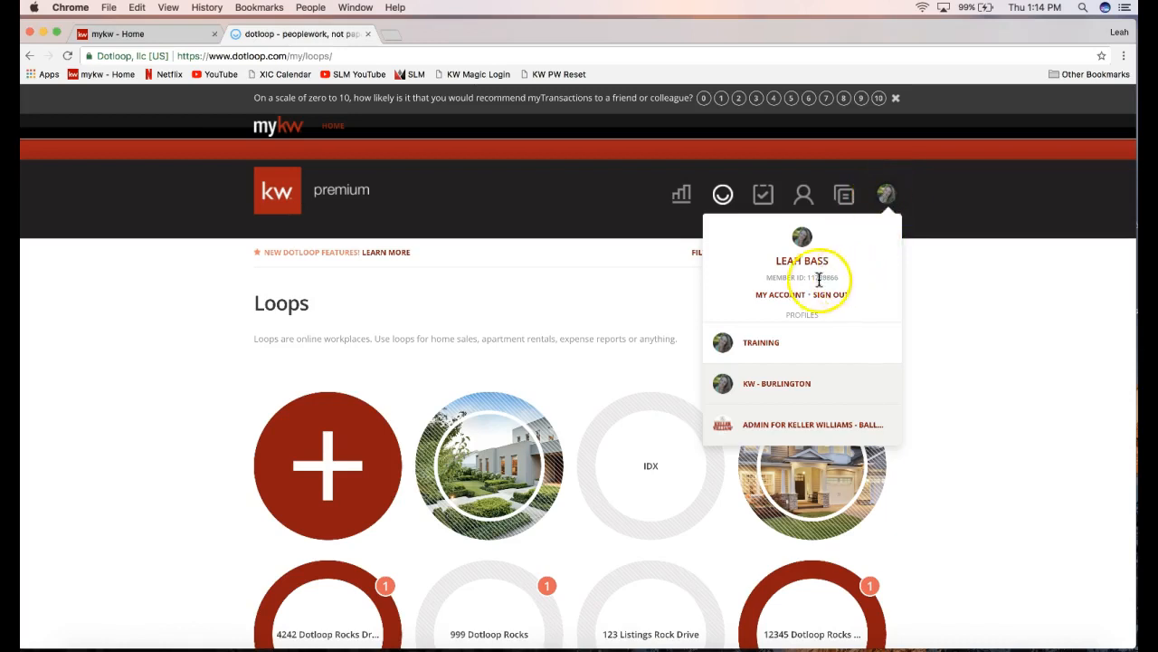
{"action": "left_click", "coordinate": [768, 278]}
{"action": "left_click_drag", "start_coordinate": [768, 277], "coordinate": [834, 278]}
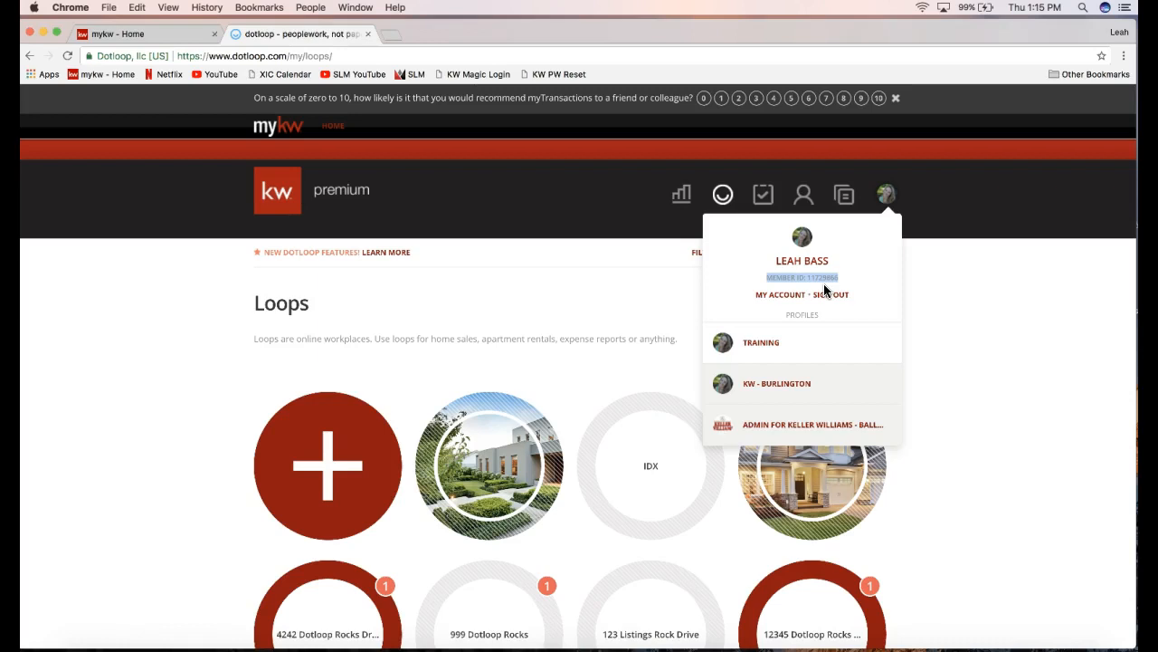
{"action": "left_click", "coordinate": [813, 272]}
Point out the KW - Burlington and Training profiles, then open MY ACCOUNT.
{"action": "mouse_move", "coordinate": [884, 210]}
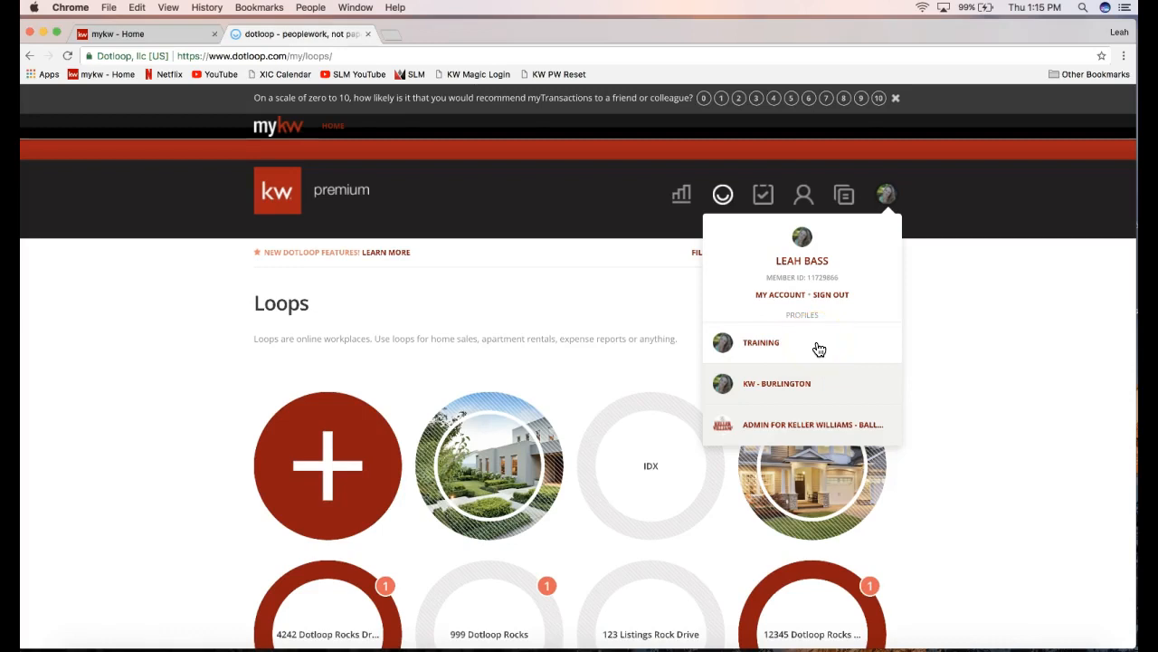
{"action": "left_click", "coordinate": [828, 383]}
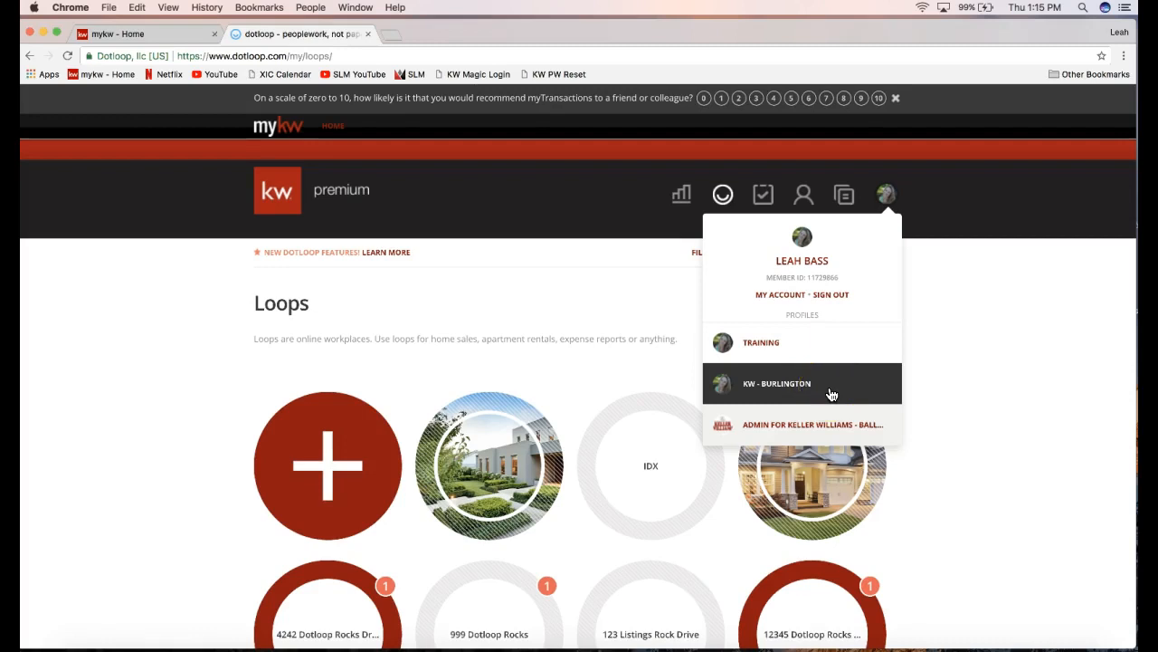
{"action": "left_click", "coordinate": [810, 334]}
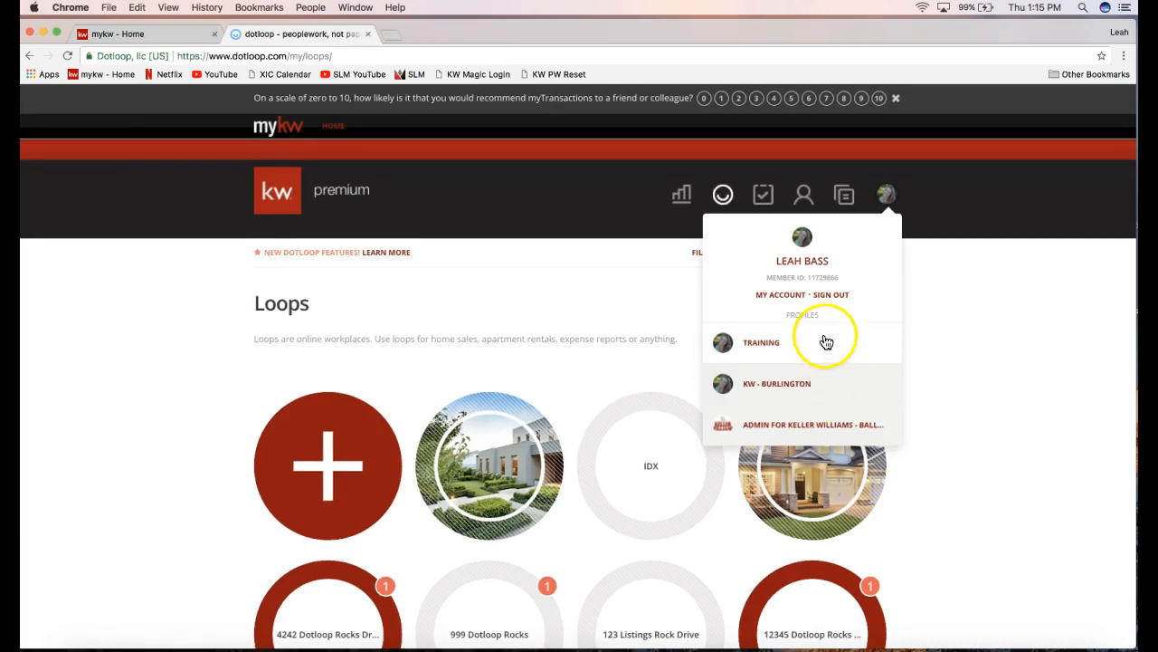
{"action": "left_click", "coordinate": [776, 298]}
{"action": "left_click", "coordinate": [777, 299]}
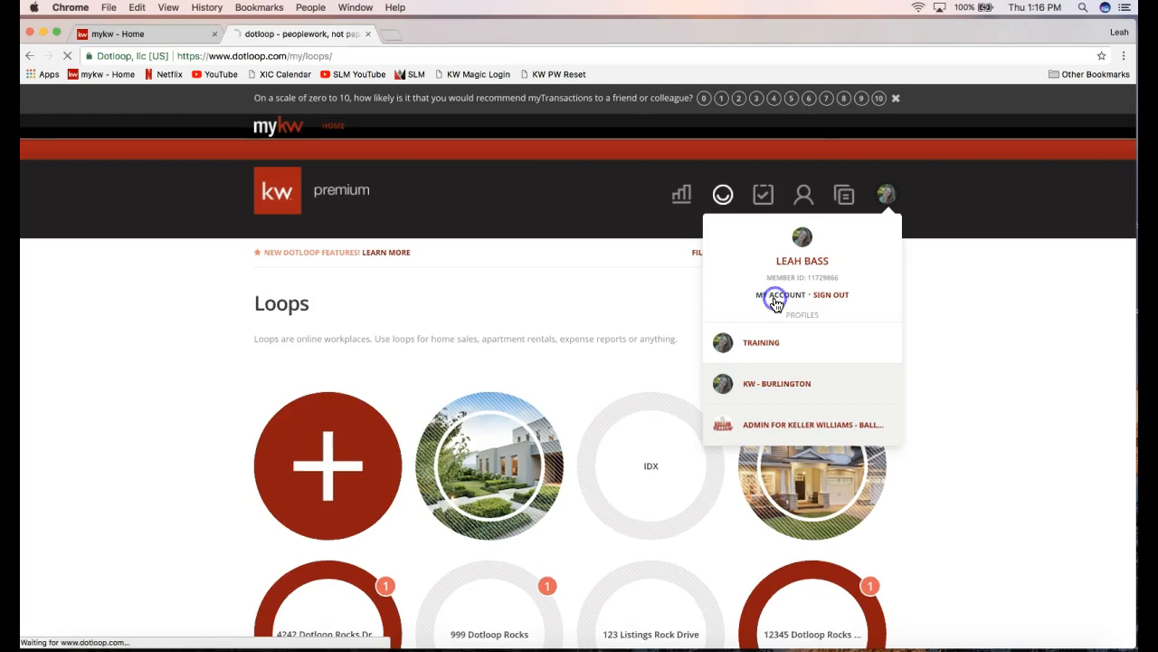
Close the account menu, scroll to Personal Information, and point out the profile photo and Remove Photo.
{"action": "left_click", "coordinate": [890, 172]}
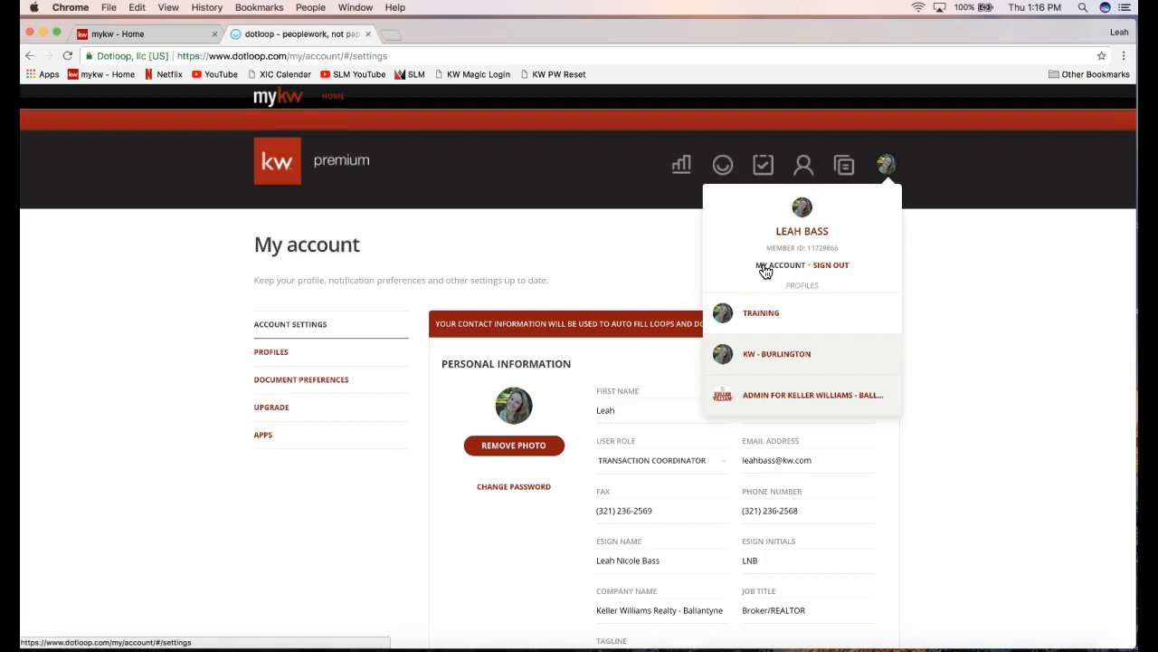
{"action": "left_click", "coordinate": [590, 331]}
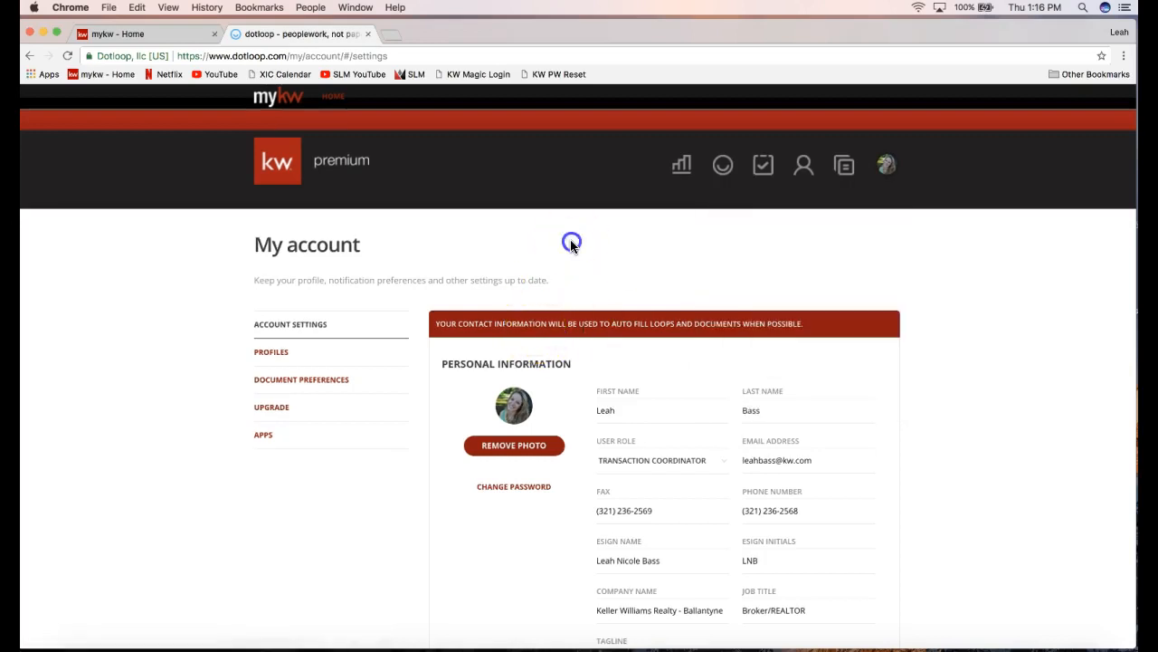
{"action": "scroll", "coordinate": [611, 271], "scroll_direction": "down", "scroll_amount": 2}
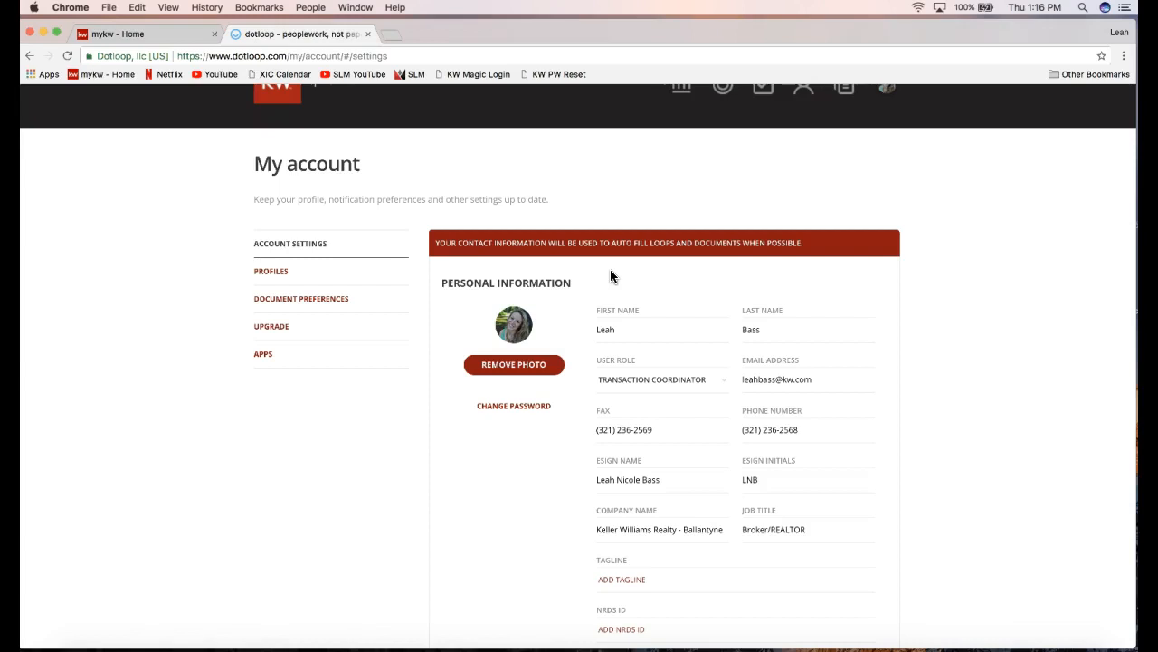
{"action": "scroll", "coordinate": [668, 288], "scroll_direction": "down", "scroll_amount": 2}
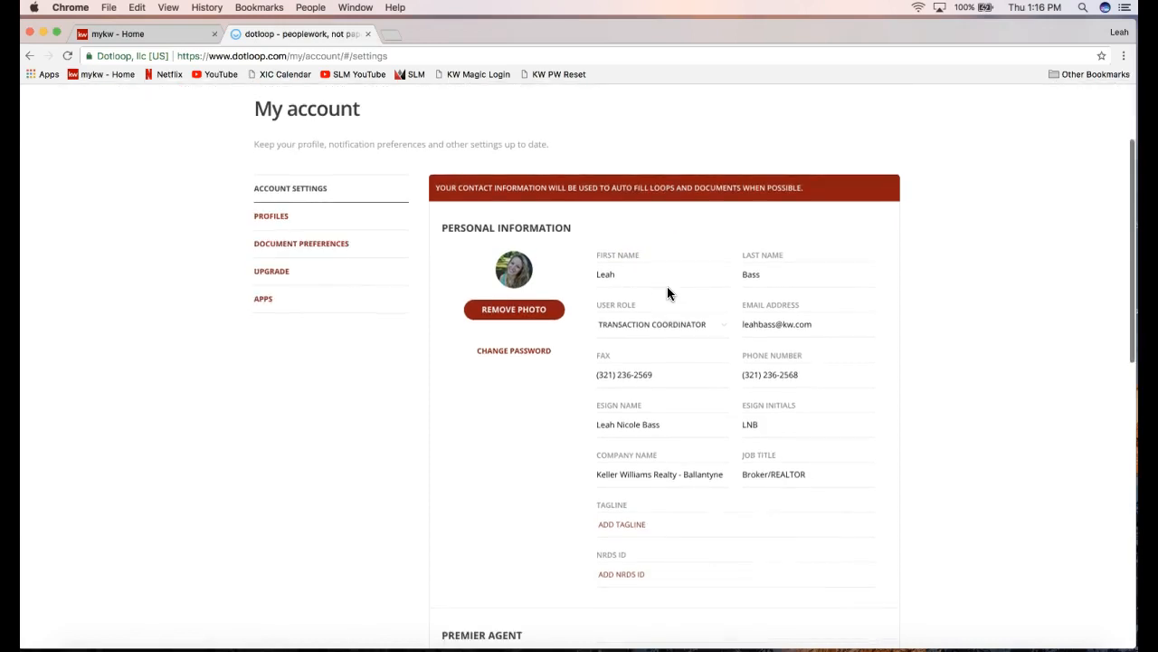
{"action": "left_click", "coordinate": [519, 274]}
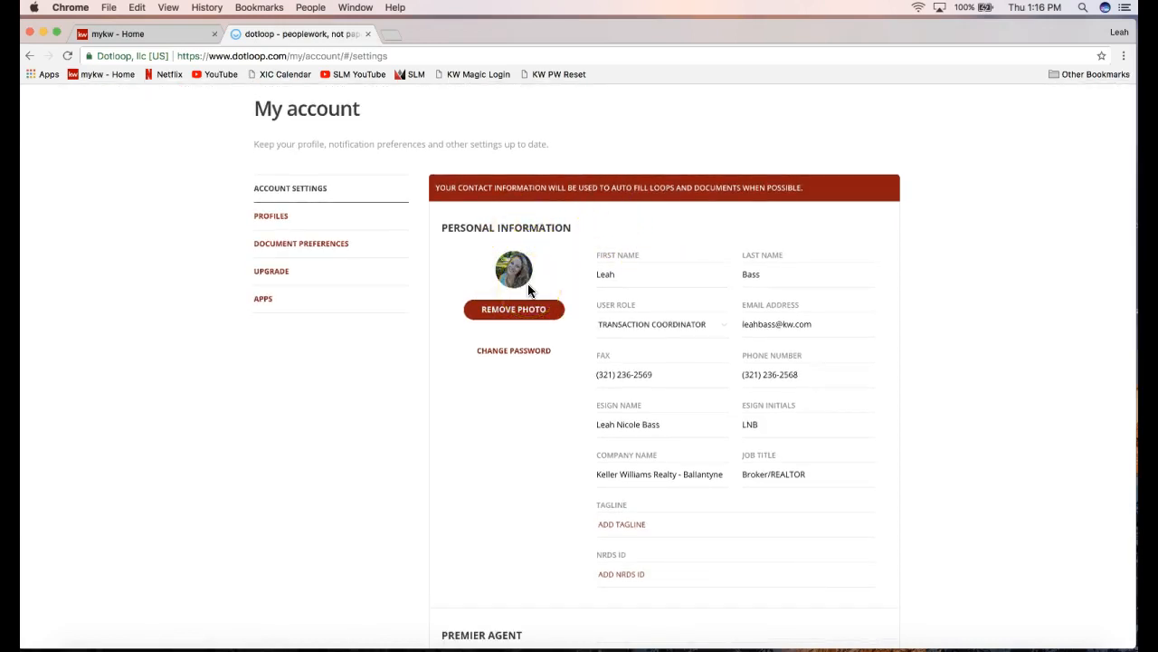
{"action": "left_click", "coordinate": [518, 272]}
{"action": "left_click", "coordinate": [485, 324]}
{"action": "scroll", "coordinate": [634, 277], "scroll_direction": "down", "scroll_amount": 3}
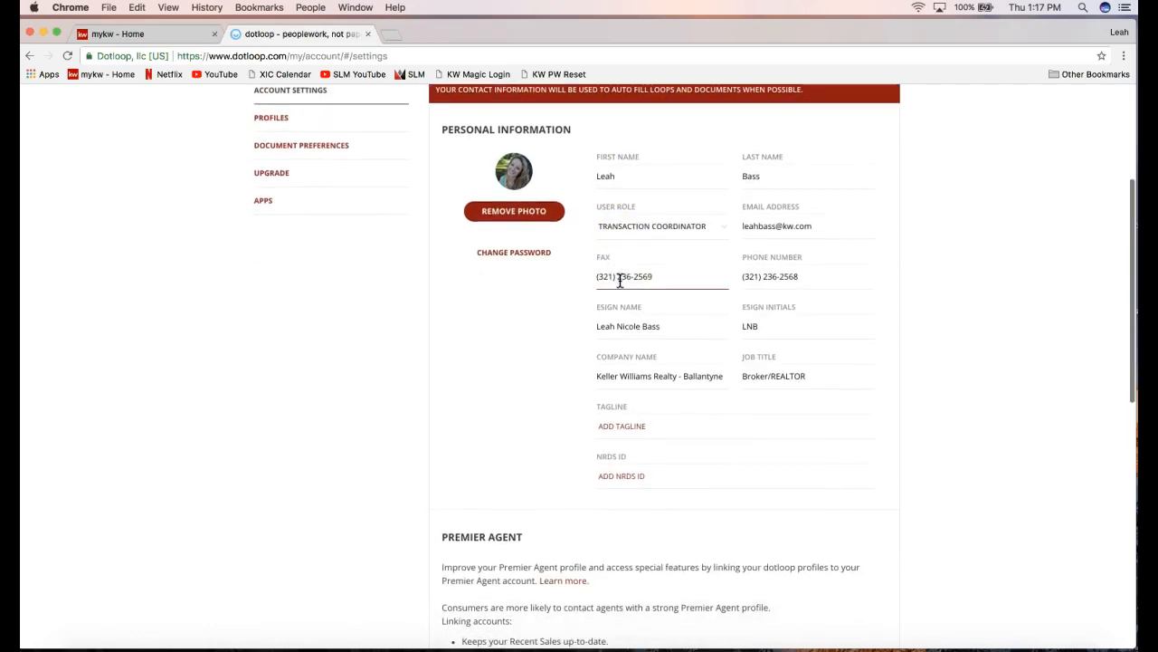
{"action": "scroll", "coordinate": [629, 186], "scroll_direction": "up", "scroll_amount": 1}
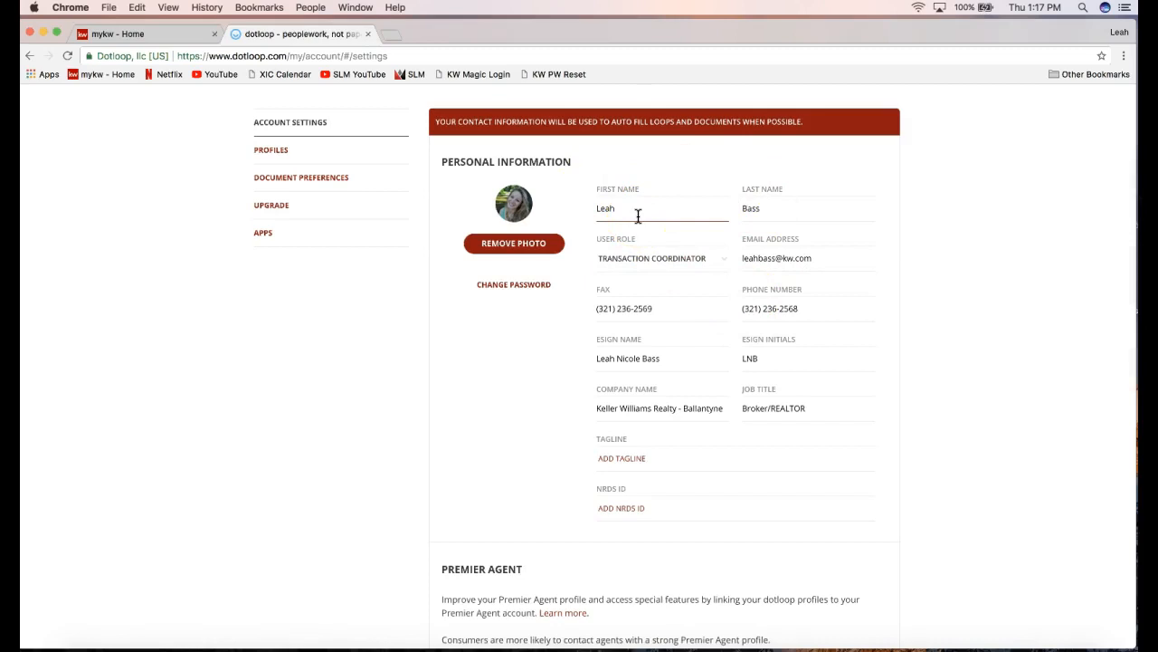
{"action": "left_click", "coordinate": [790, 220]}
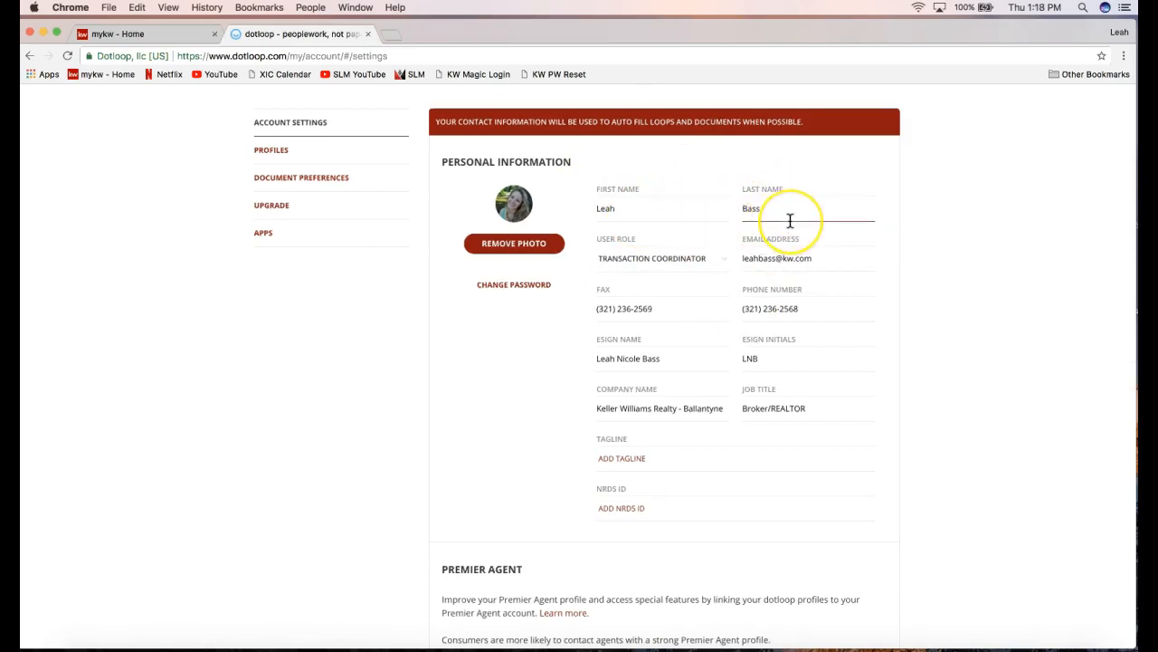
{"action": "left_click", "coordinate": [699, 213]}
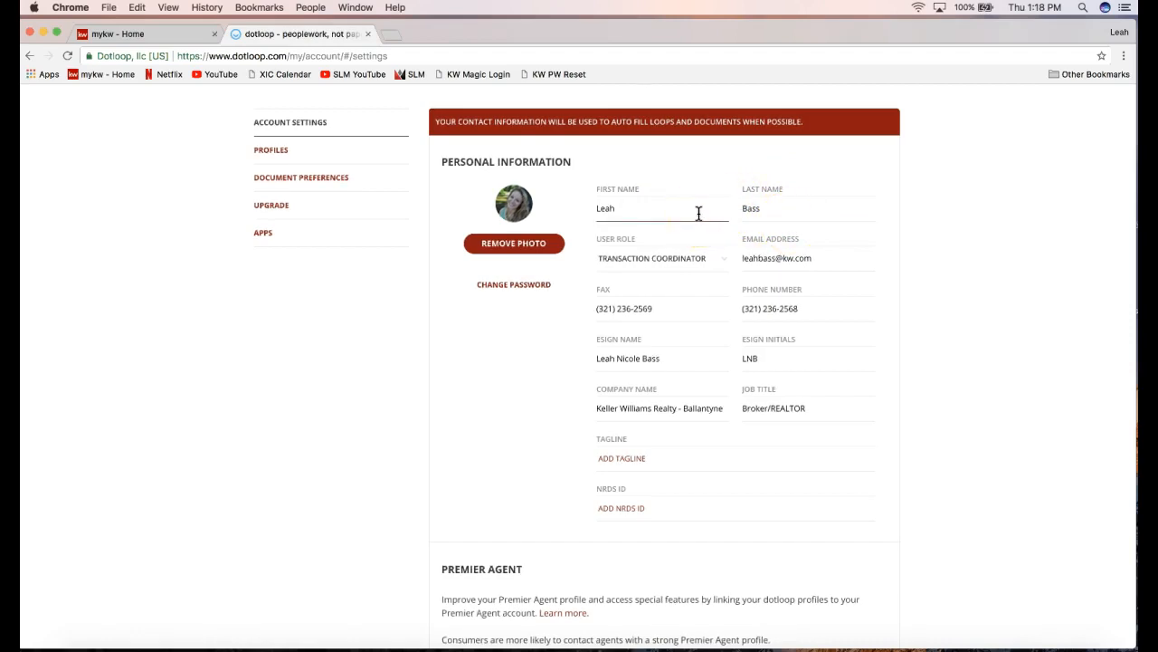
{"action": "left_click", "coordinate": [649, 212]}
{"action": "scroll", "coordinate": [694, 217], "scroll_direction": "down", "scroll_amount": 1}
{"action": "left_click", "coordinate": [776, 242]}
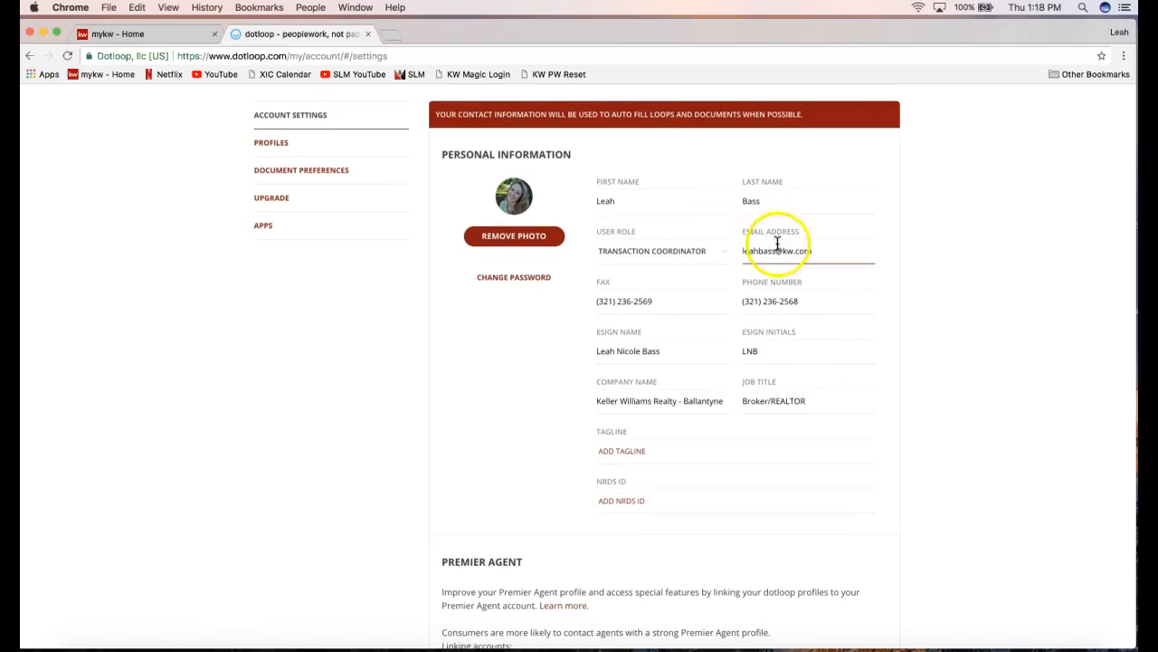
{"action": "left_click_drag", "start_coordinate": [744, 250], "coordinate": [833, 249]}
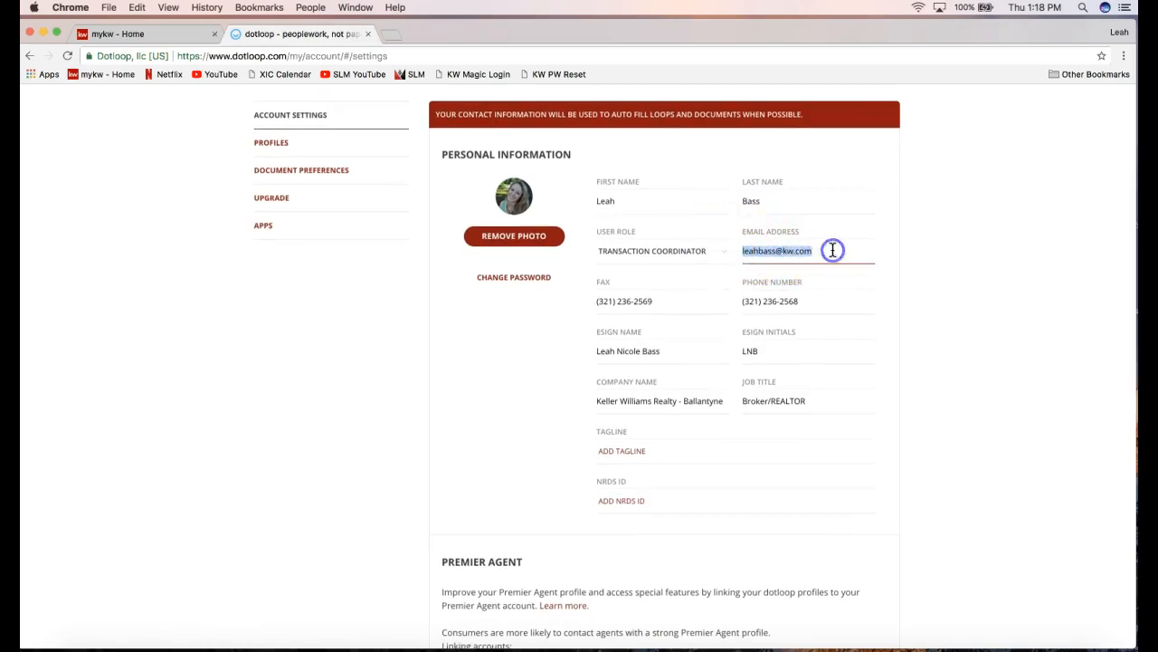
{"action": "scroll", "coordinate": [836, 288], "scroll_direction": "down", "scroll_amount": 2}
{"action": "left_click", "coordinate": [786, 238]}
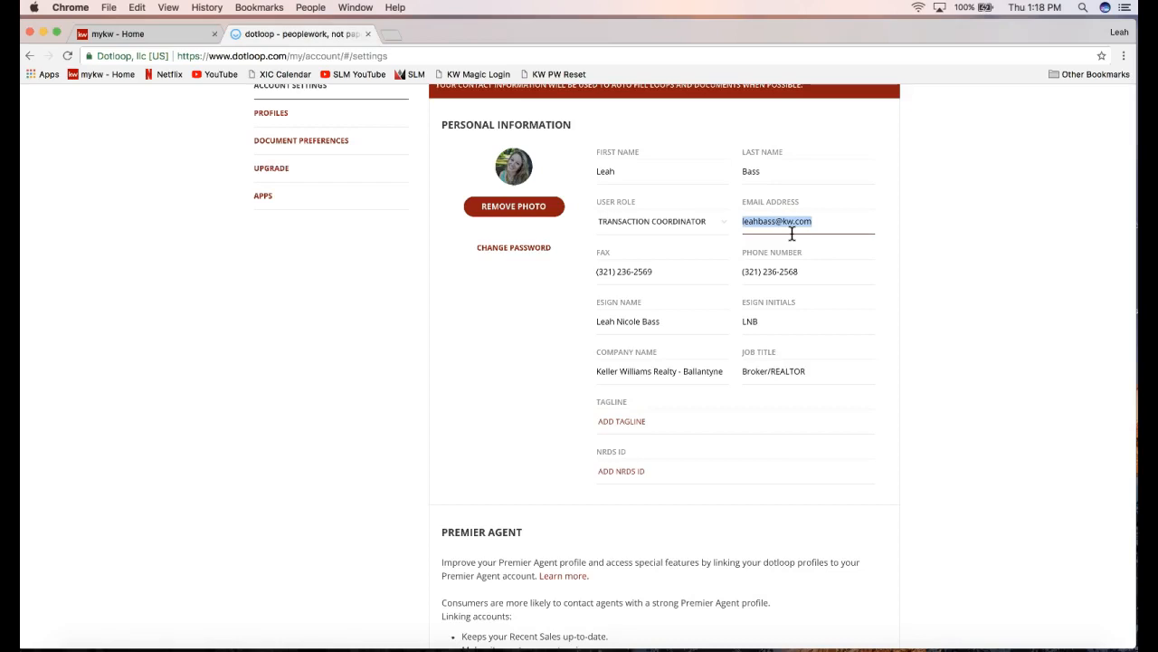
{"action": "scroll", "coordinate": [792, 234], "scroll_direction": "down", "scroll_amount": 2}
{"action": "left_click", "coordinate": [644, 196]}
{"action": "left_click", "coordinate": [789, 199]}
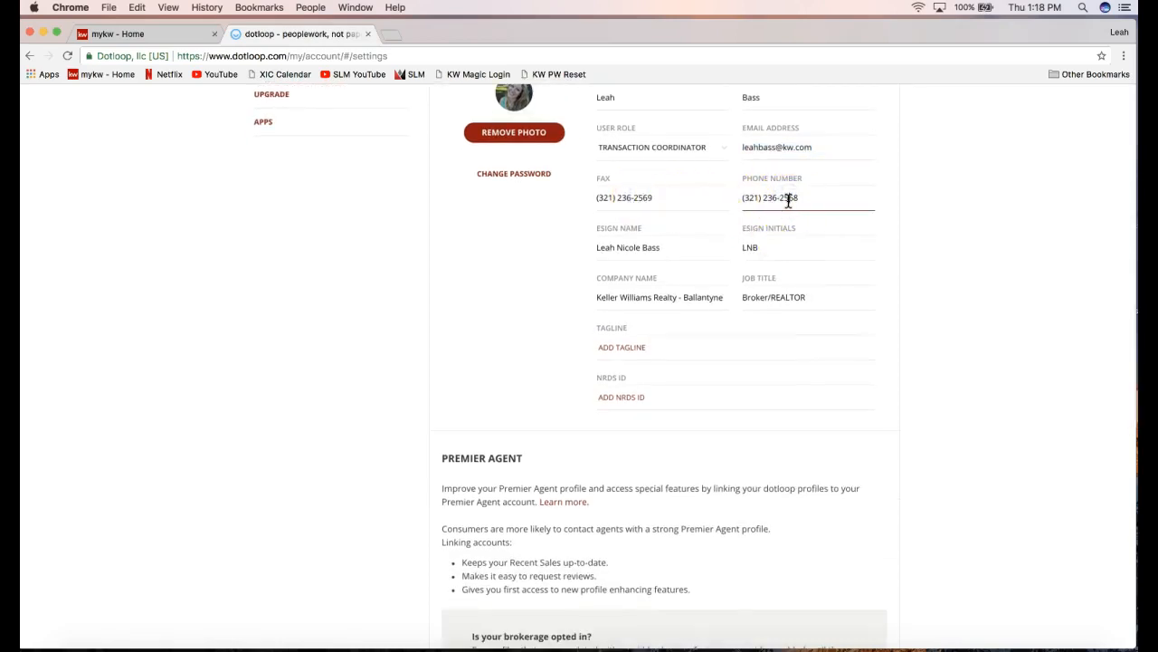
{"action": "left_click", "coordinate": [678, 207]}
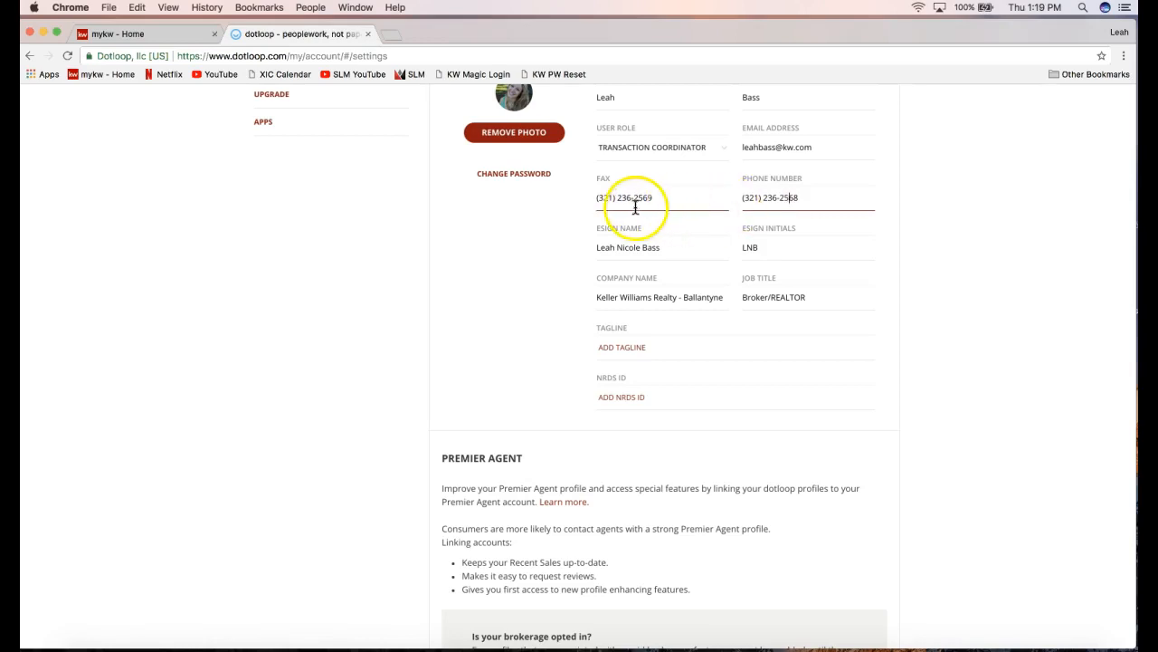
{"action": "left_click", "coordinate": [607, 201]}
{"action": "left_click", "coordinate": [632, 205]}
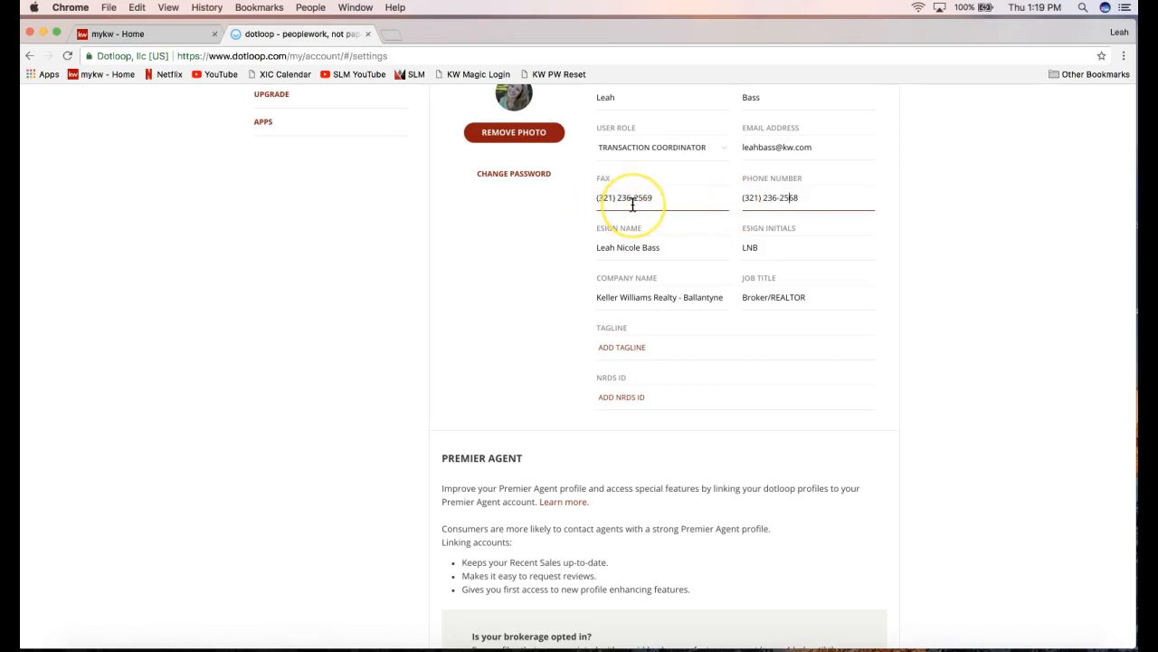
{"action": "left_click_drag", "start_coordinate": [809, 196], "coordinate": [742, 199]}
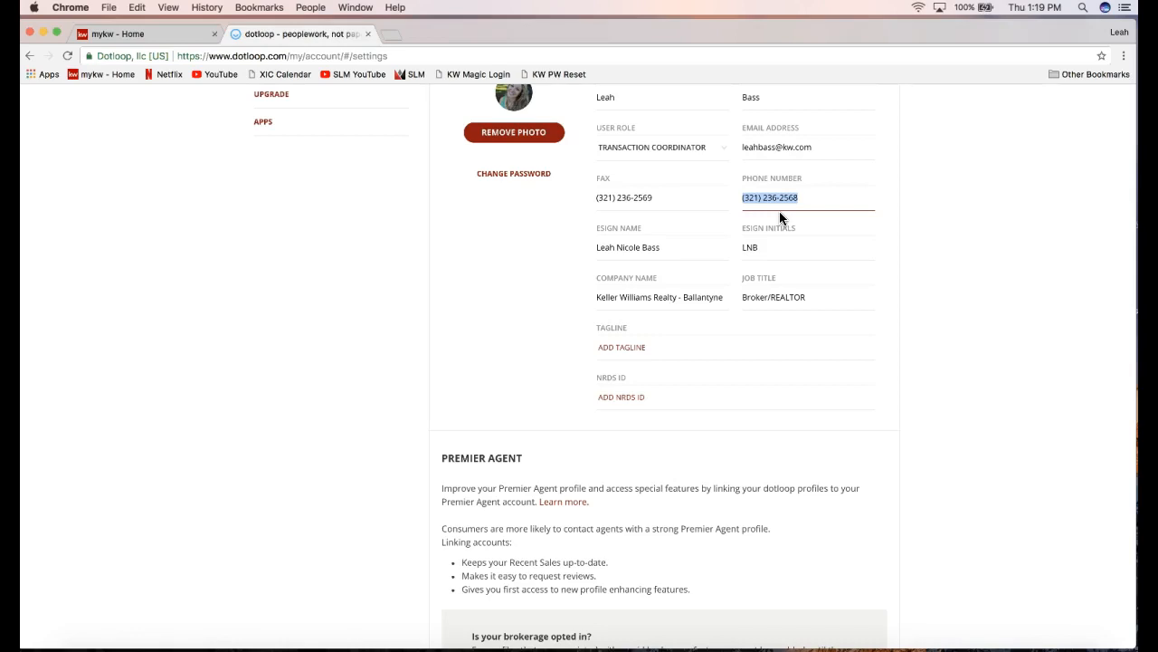
{"action": "scroll", "coordinate": [706, 240], "scroll_direction": "down", "scroll_amount": 1}
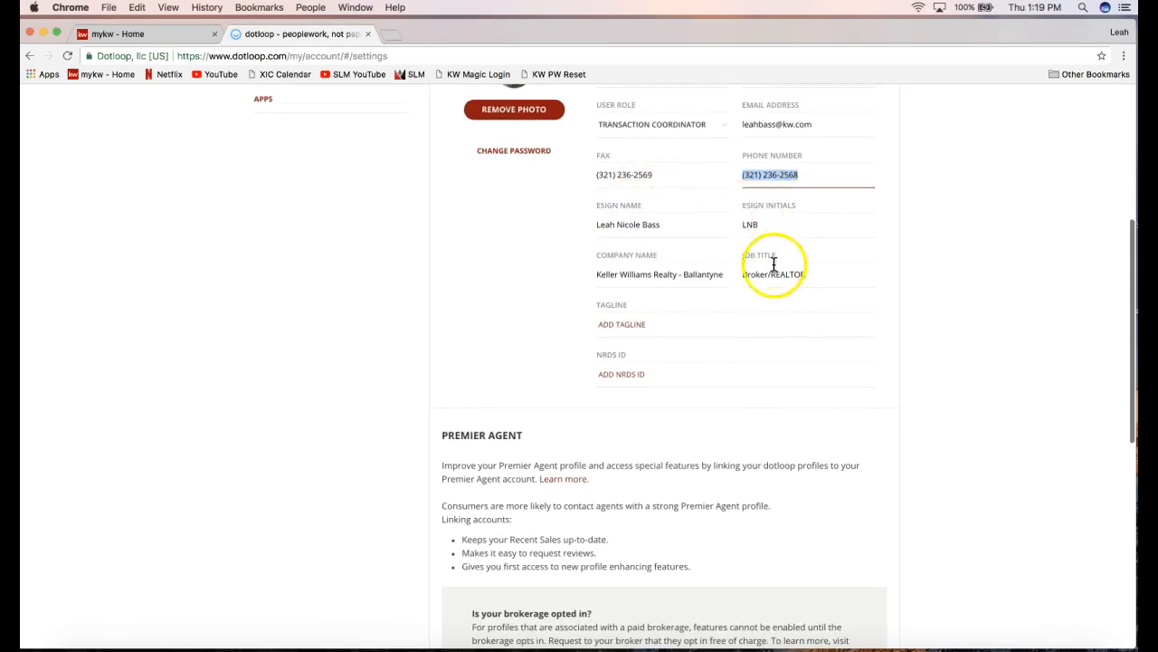
Drop the middle name from the eSign name and the middle initial from the eSign initials.
{"action": "left_click", "coordinate": [624, 226]}
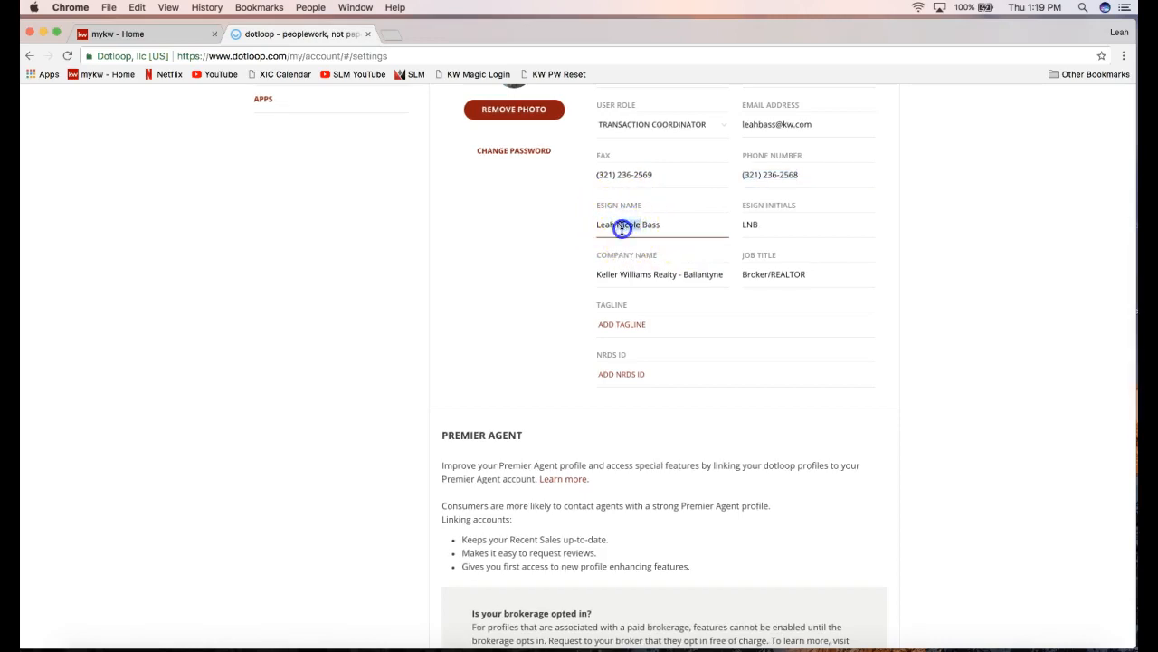
{"action": "double_click", "coordinate": [621, 228]}
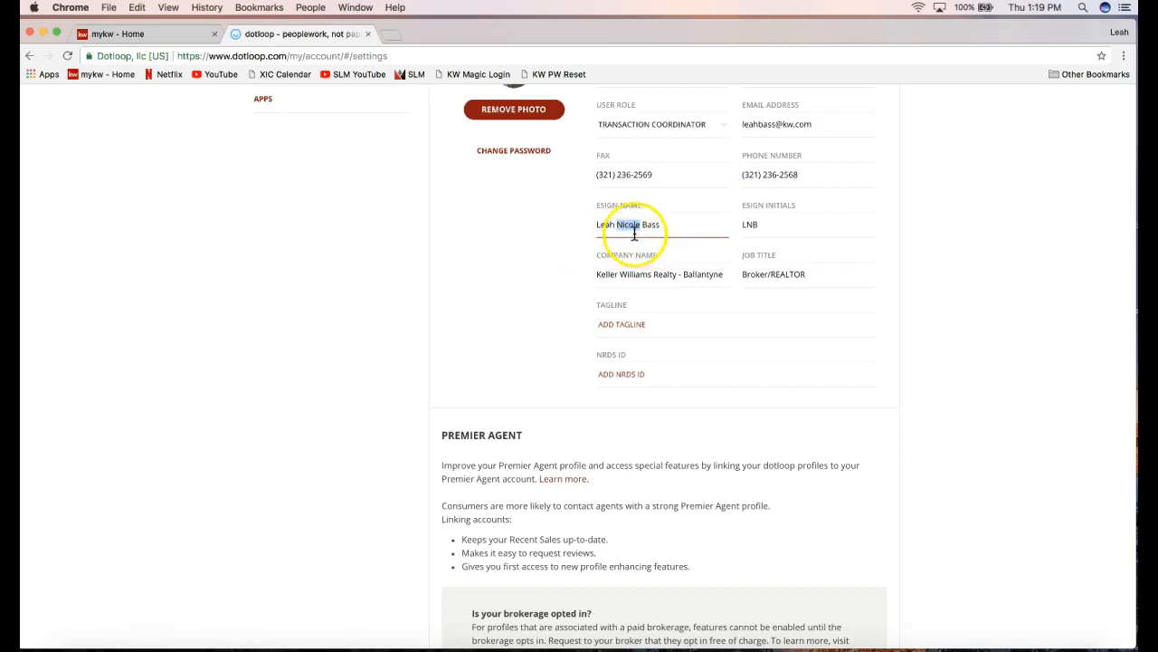
{"action": "key", "text": "BackSpace"}
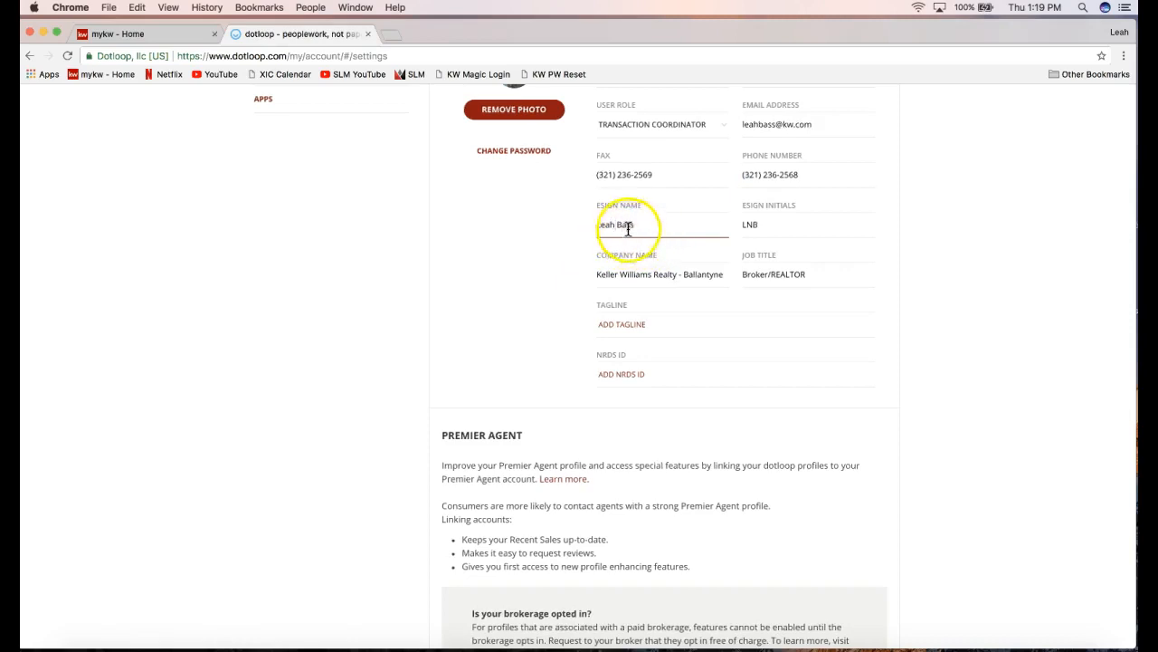
{"action": "left_click", "coordinate": [756, 225]}
{"action": "key", "text": "BackSpace"}
{"action": "left_click", "coordinate": [751, 232]}
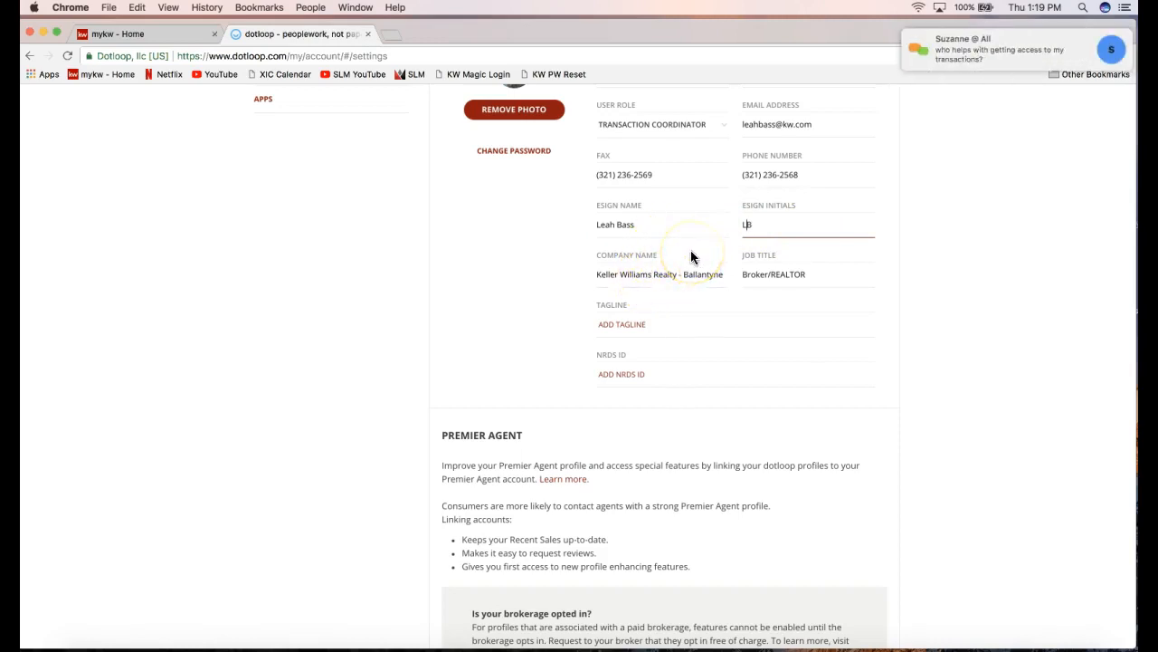
{"action": "left_click", "coordinate": [993, 52]}
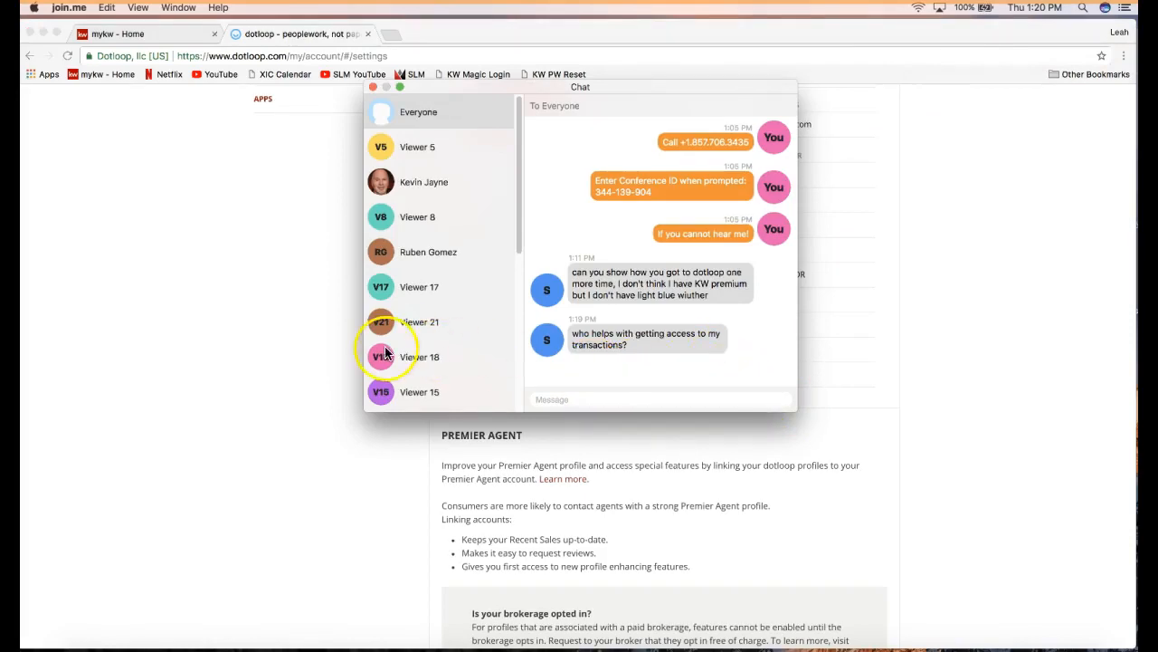
{"action": "left_click", "coordinate": [210, 282]}
{"action": "left_click", "coordinate": [150, 33]}
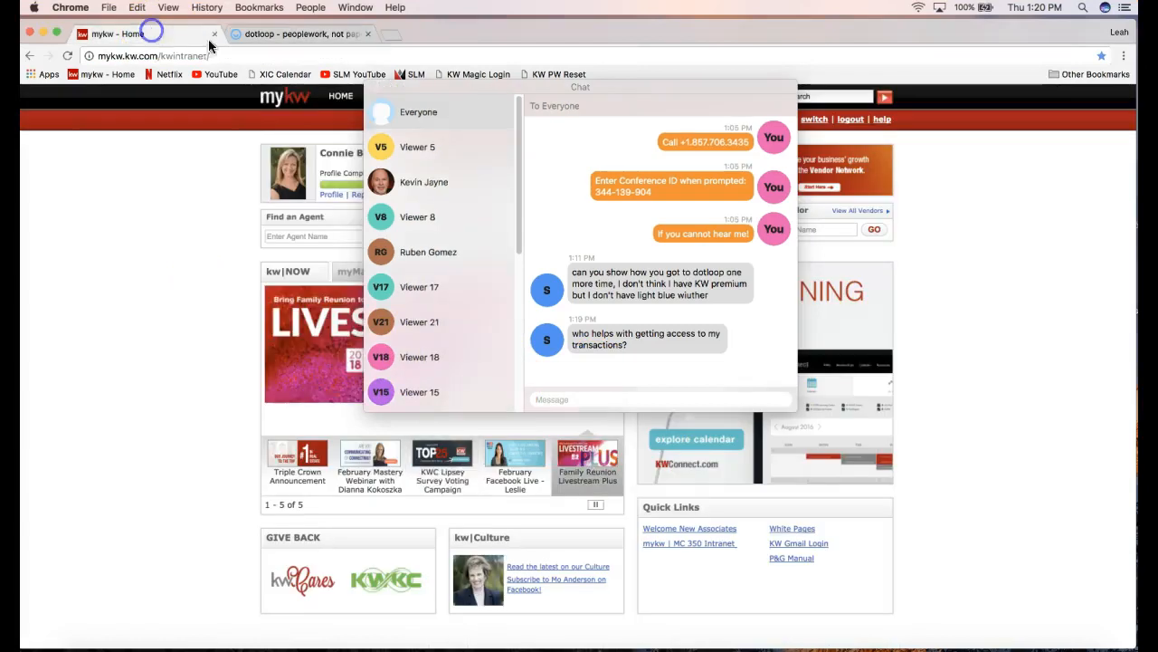
{"action": "left_click", "coordinate": [371, 88]}
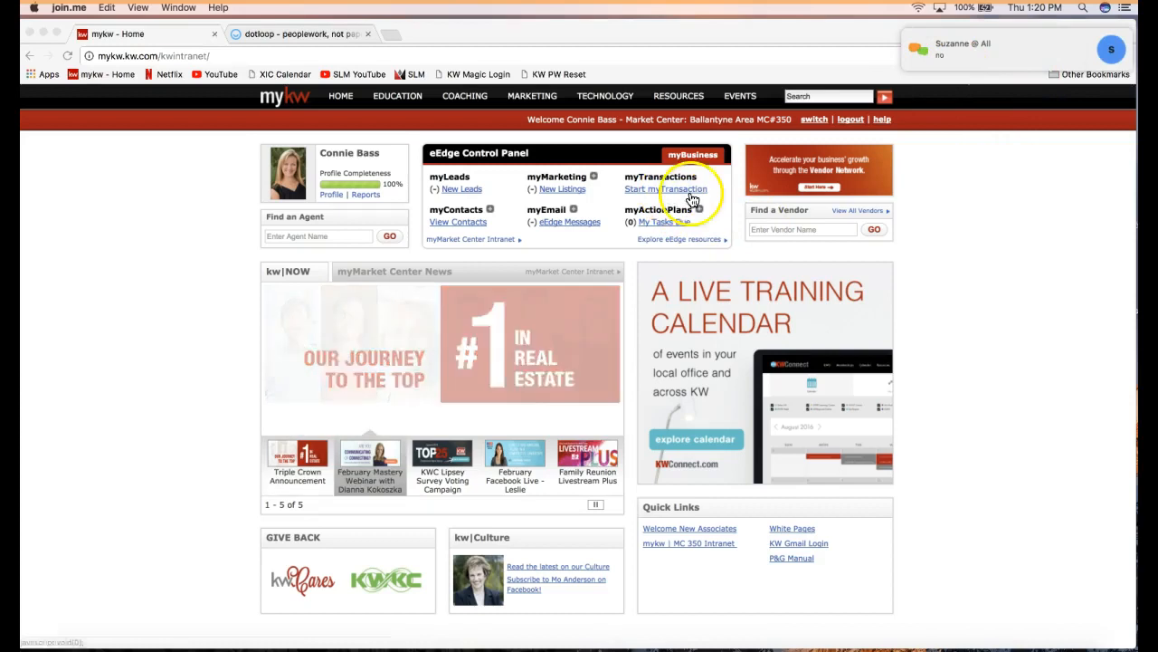
{"action": "left_click", "coordinate": [664, 189]}
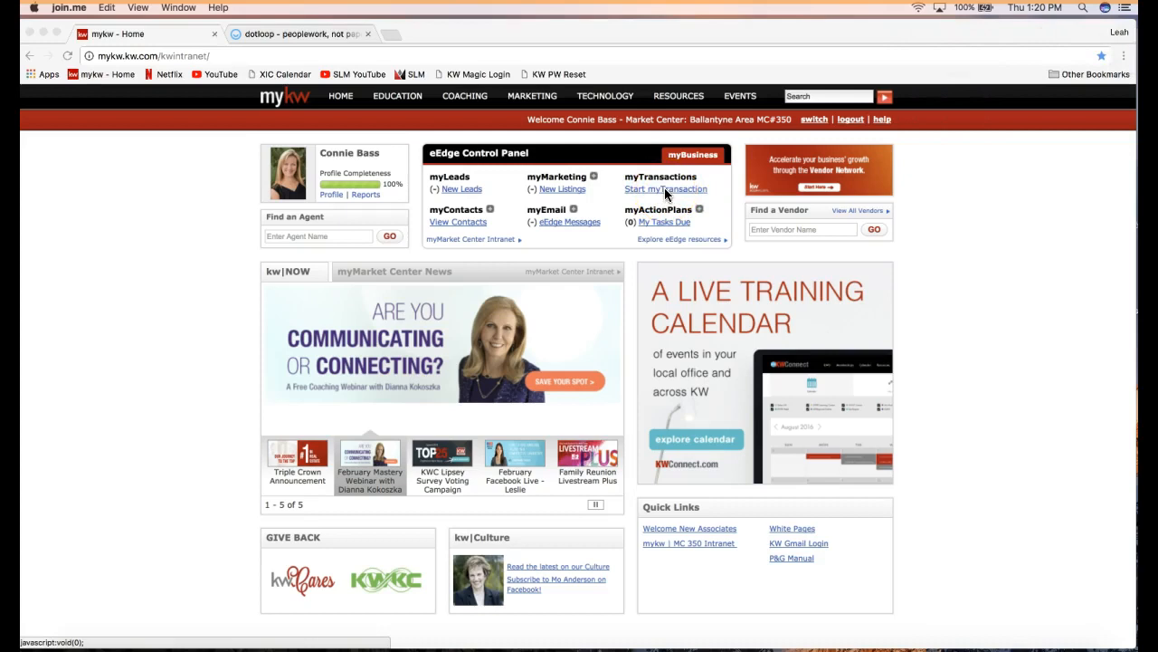
{"action": "left_click", "coordinate": [279, 87]}
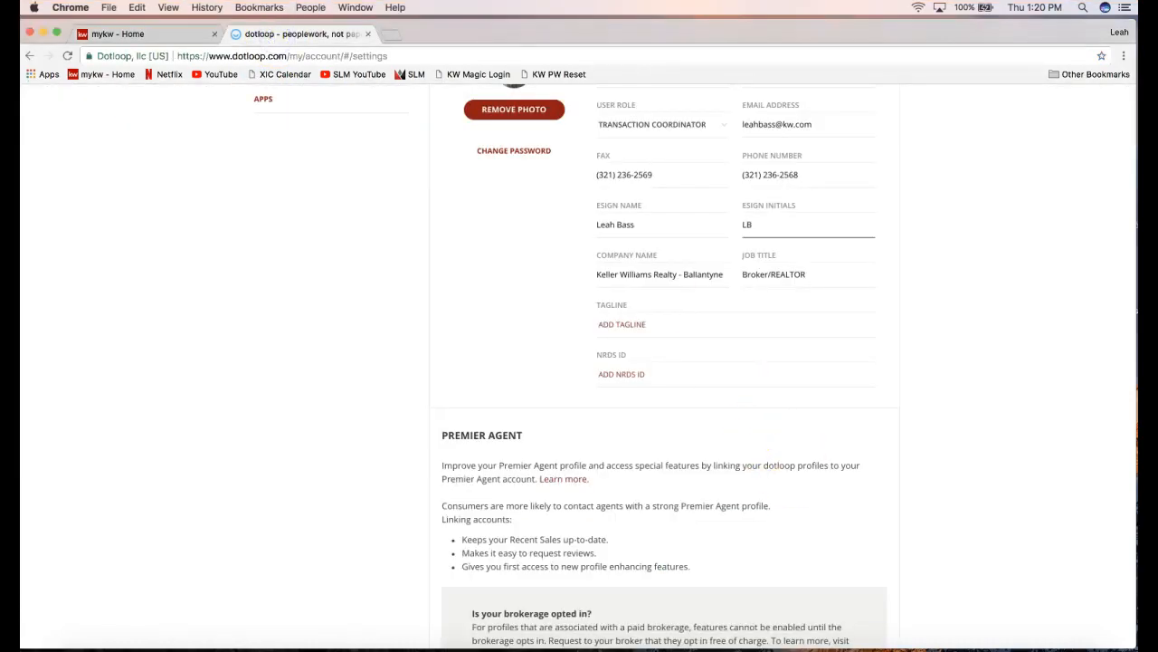
Send the support e-mail address to everyone in the join.me meeting chat.
{"action": "left_click", "coordinate": [822, 648]}
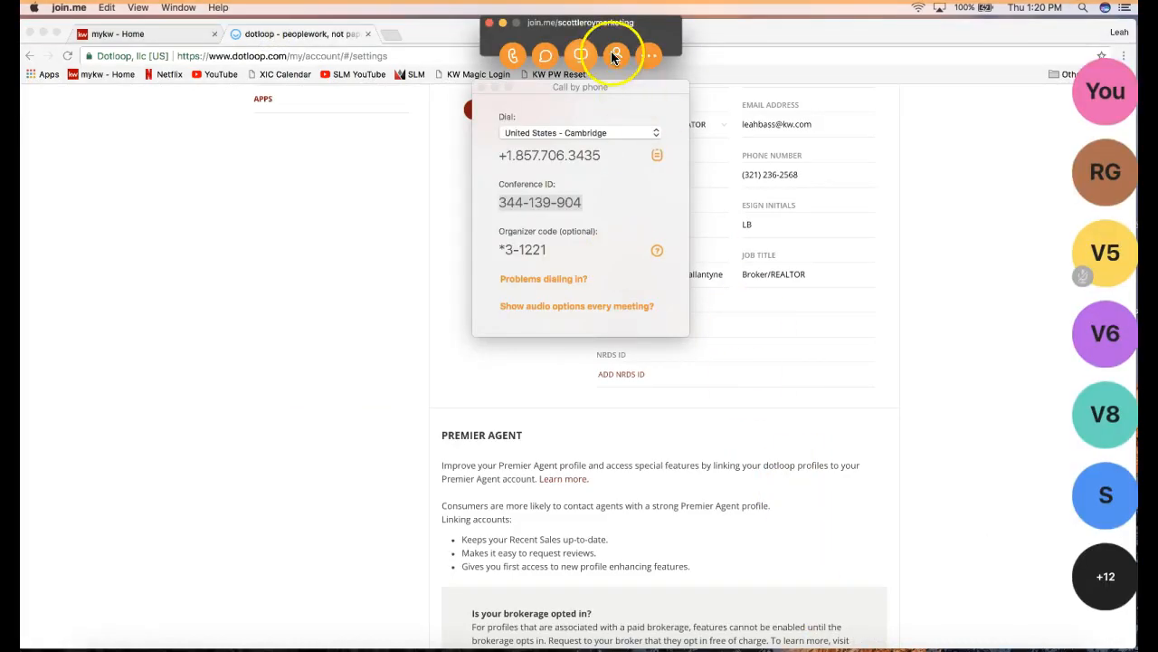
{"action": "left_click", "coordinate": [546, 55]}
{"action": "left_click", "coordinate": [614, 395]}
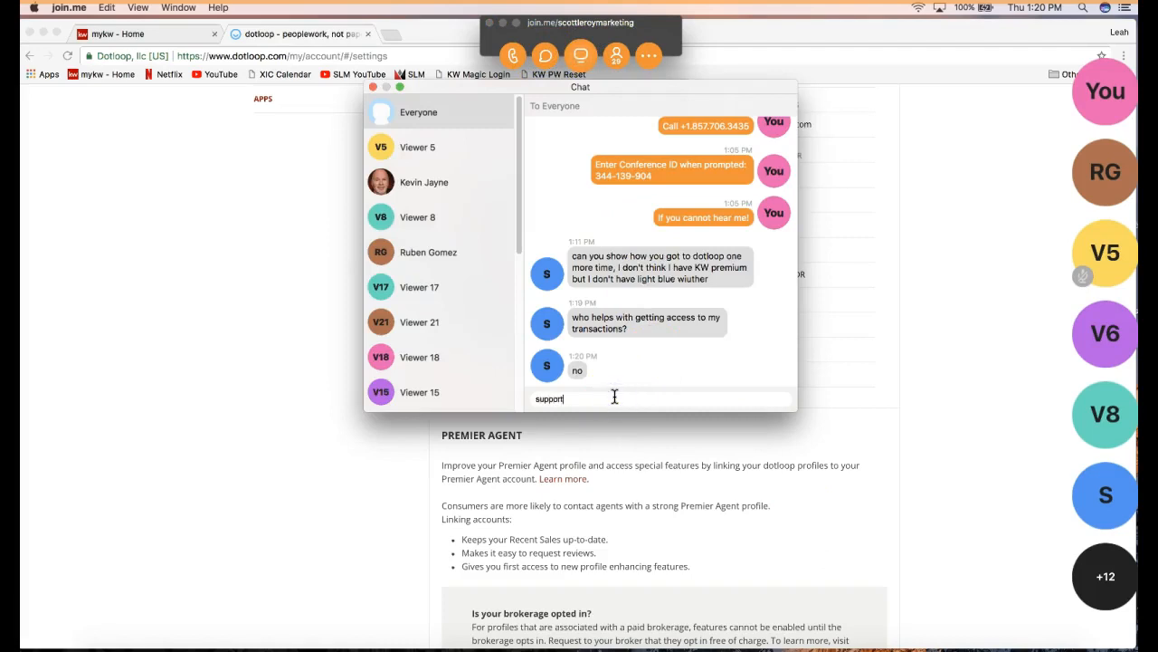
{"action": "key", "text": "Return"}
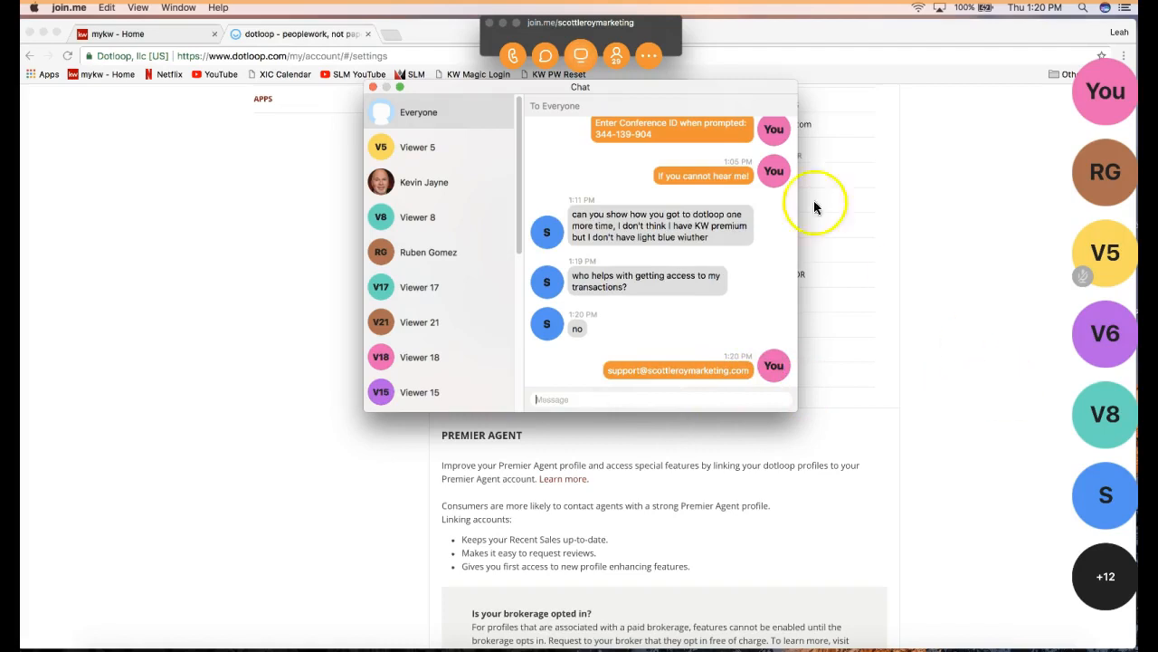
Close the chat and collapse the join.me meeting window.
{"action": "left_click", "coordinate": [928, 369]}
{"action": "left_click", "coordinate": [495, 34]}
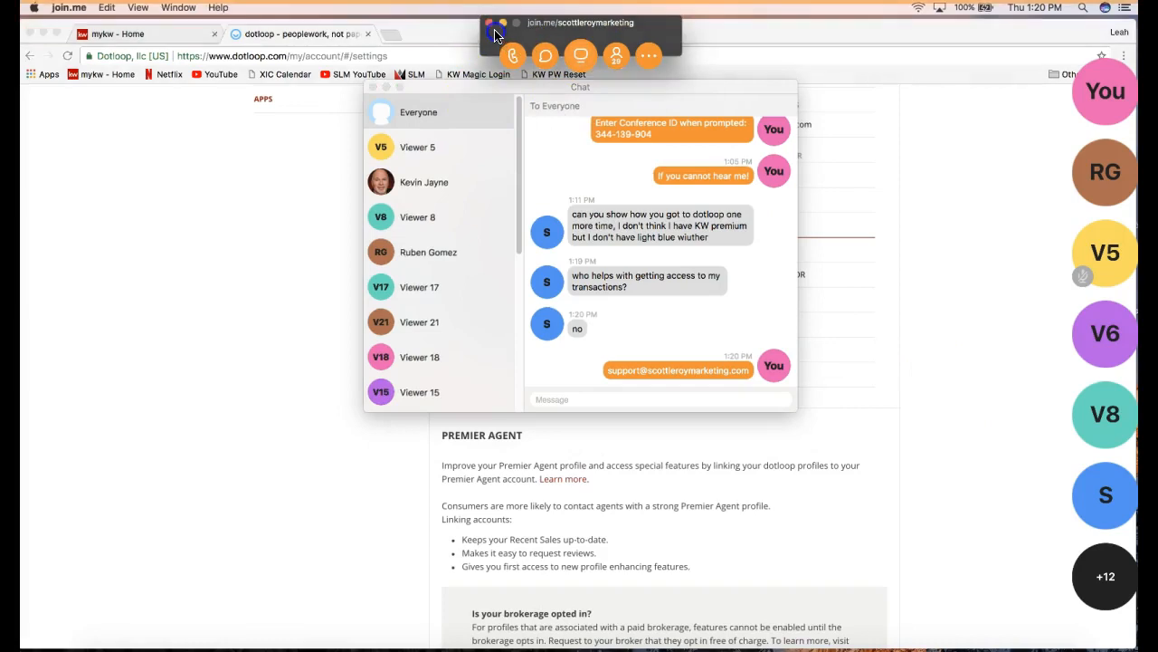
{"action": "left_click", "coordinate": [503, 23]}
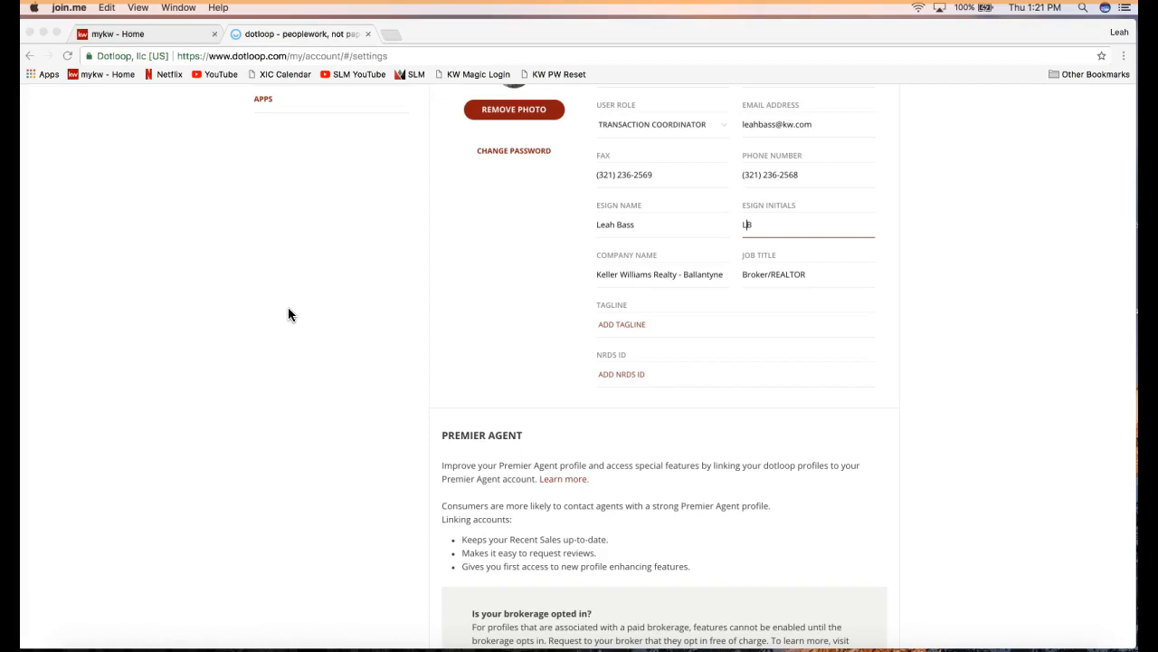
Append 'Area' to make the company name Keller Williams Realty - Ballantyne Area.
{"action": "left_click", "coordinate": [648, 275]}
{"action": "left_click", "coordinate": [661, 273]}
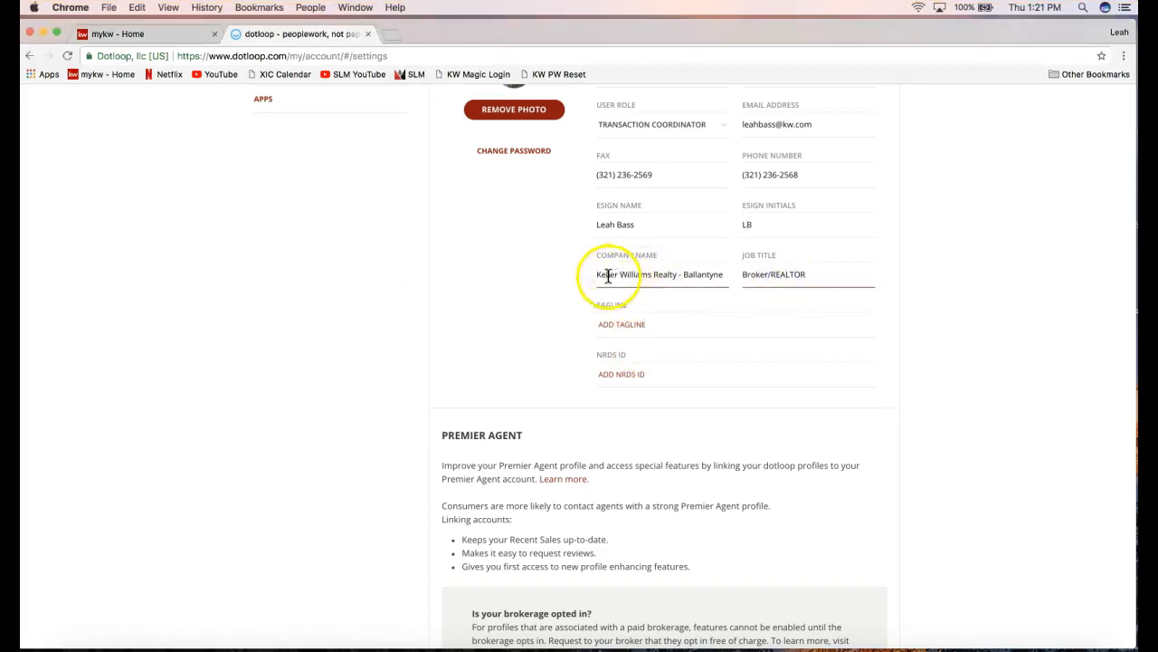
{"action": "left_click_drag", "start_coordinate": [597, 276], "coordinate": [677, 274]}
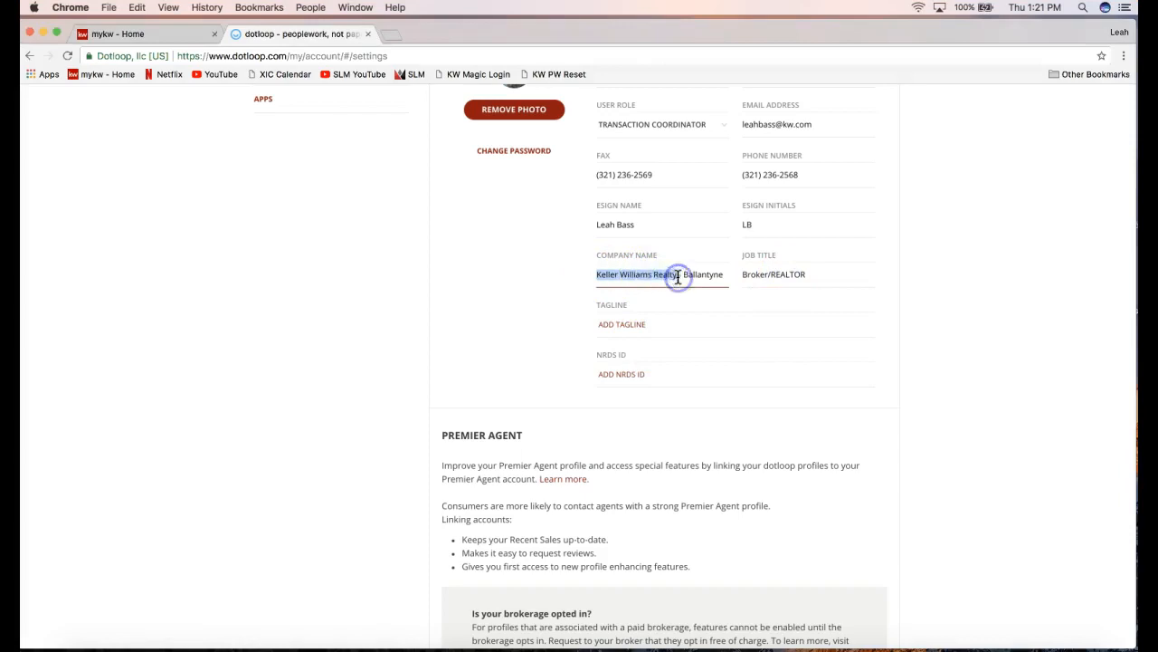
{"action": "left_click_drag", "start_coordinate": [678, 274], "coordinate": [727, 279]}
{"action": "left_click", "coordinate": [727, 280]}
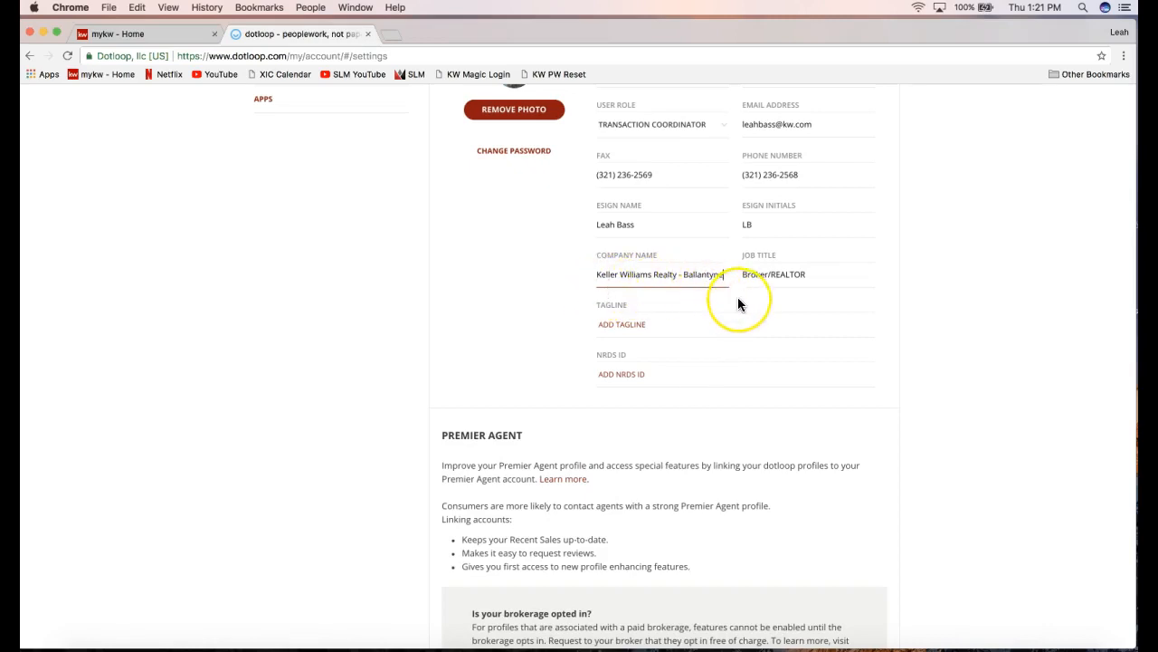
{"action": "type", "text": "Area"}
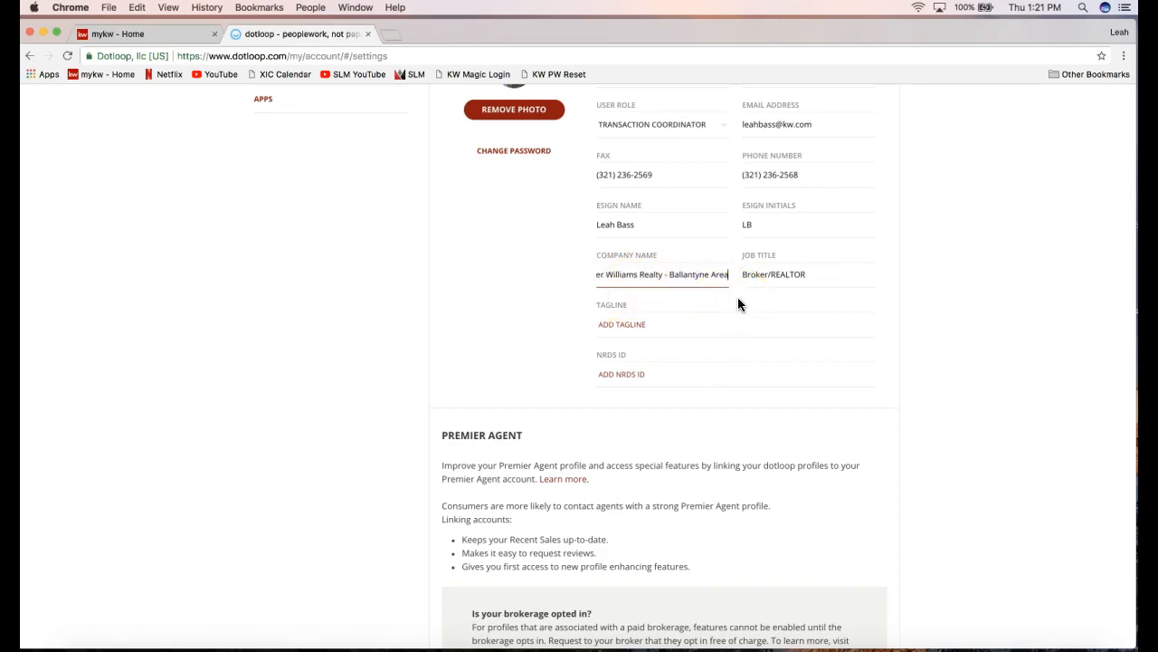
{"action": "left_click_drag", "start_coordinate": [710, 274], "coordinate": [559, 264]}
{"action": "left_click", "coordinate": [669, 292]}
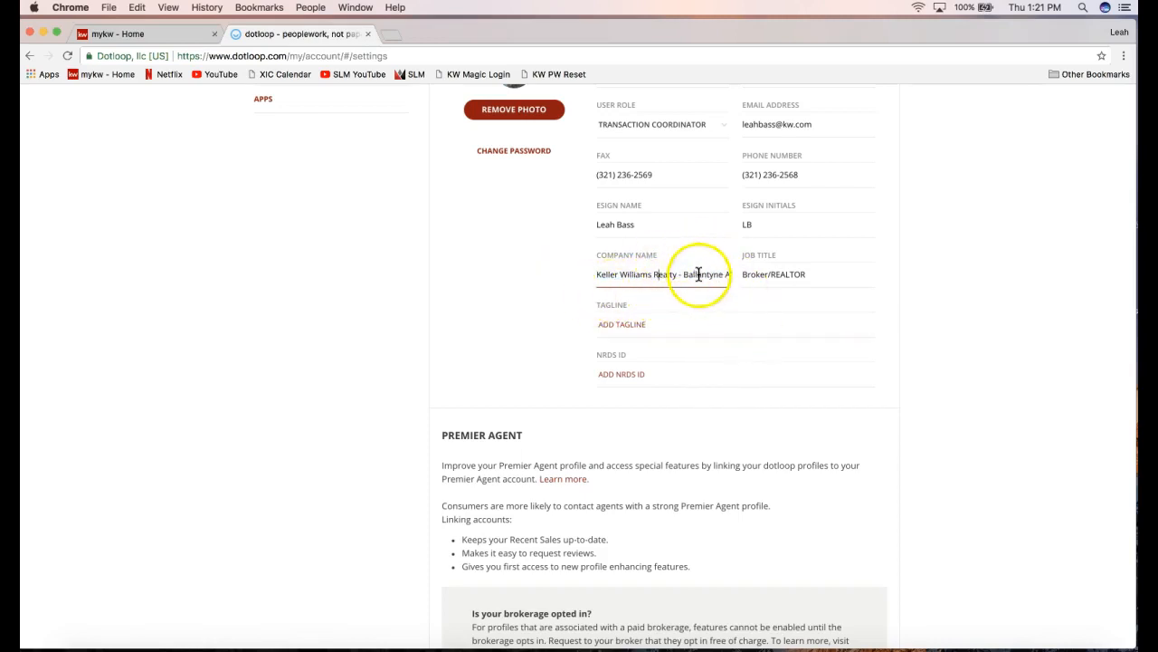
{"action": "left_click", "coordinate": [957, 341]}
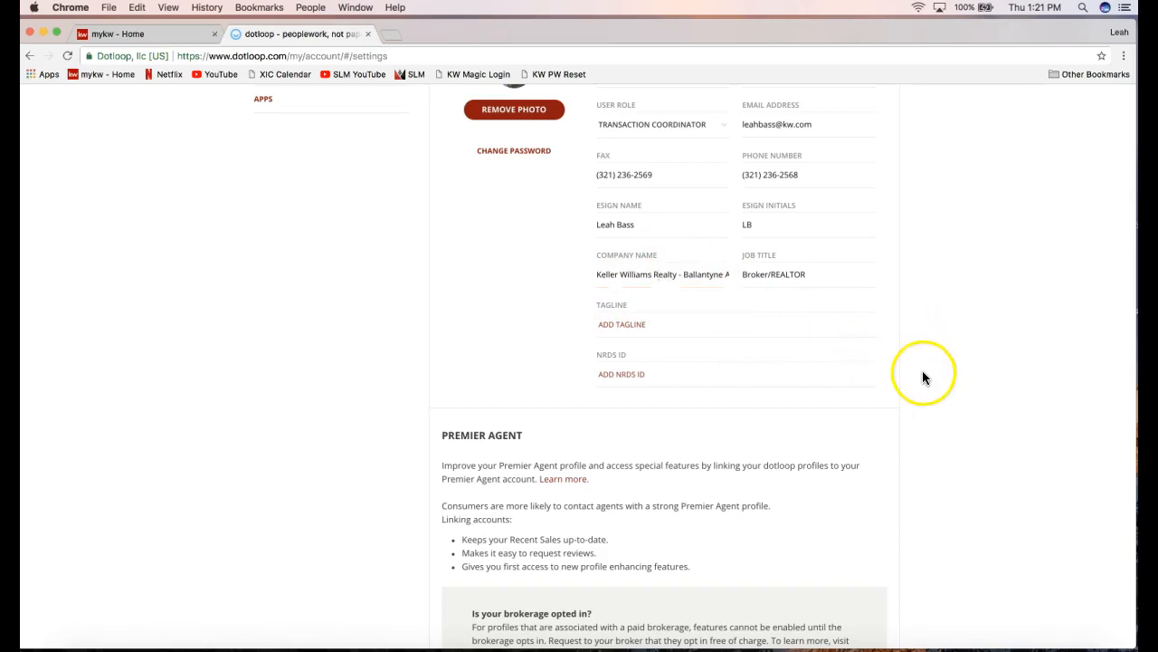
Review the Broker/REALTOR job title, leaving it unchanged.
{"action": "left_click", "coordinate": [767, 278]}
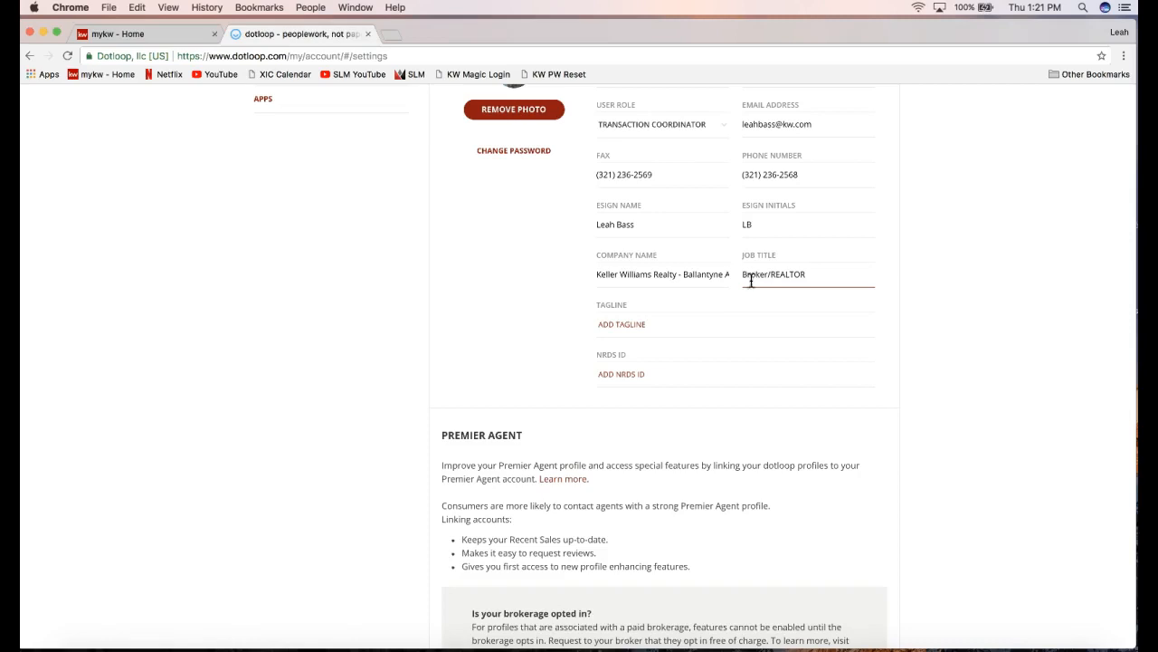
{"action": "left_click", "coordinate": [817, 275]}
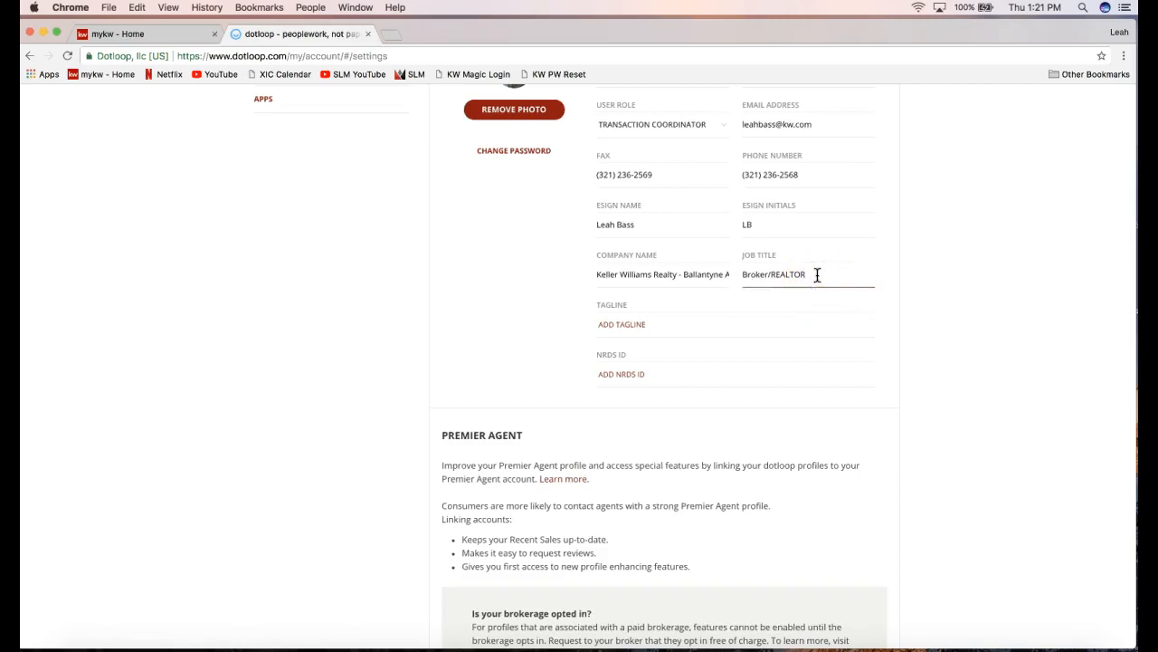
{"action": "left_click_drag", "start_coordinate": [818, 275], "coordinate": [771, 275]}
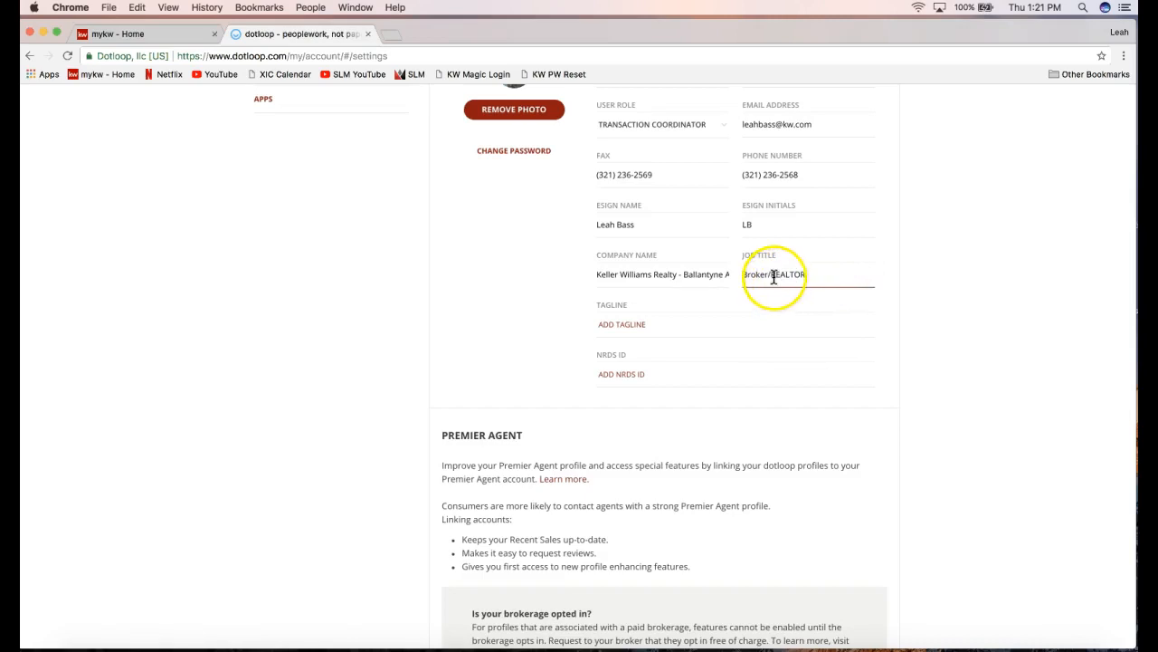
{"action": "double_click", "coordinate": [825, 278]}
{"action": "left_click", "coordinate": [825, 276]}
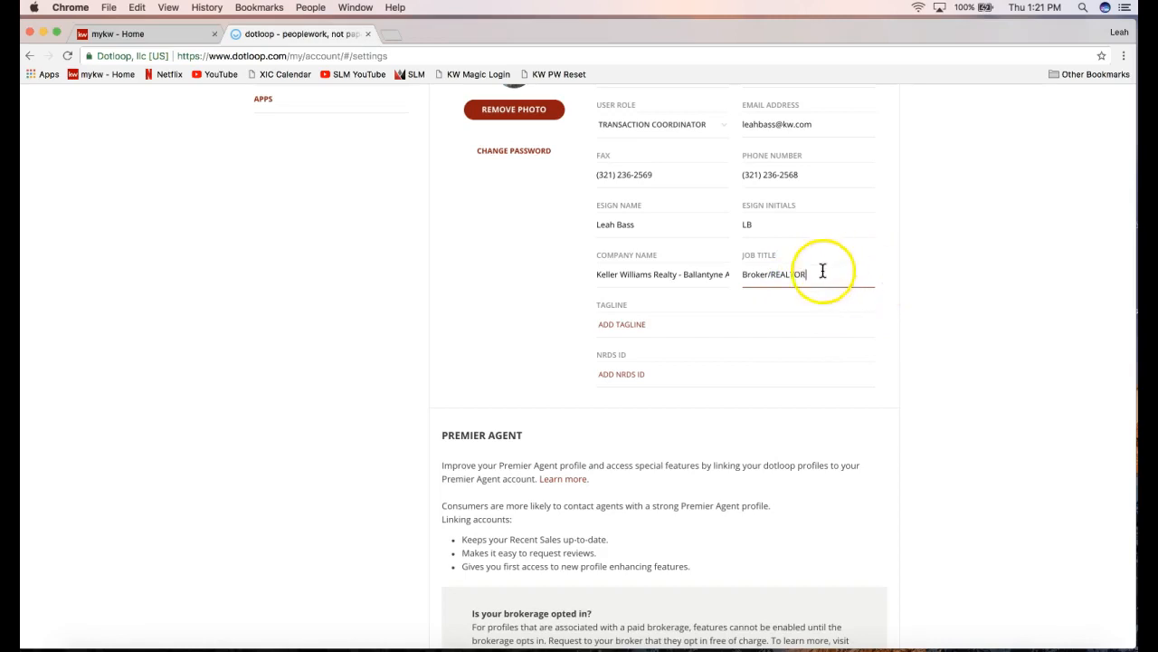
{"action": "scroll", "coordinate": [905, 329], "scroll_direction": "down", "scroll_amount": 1}
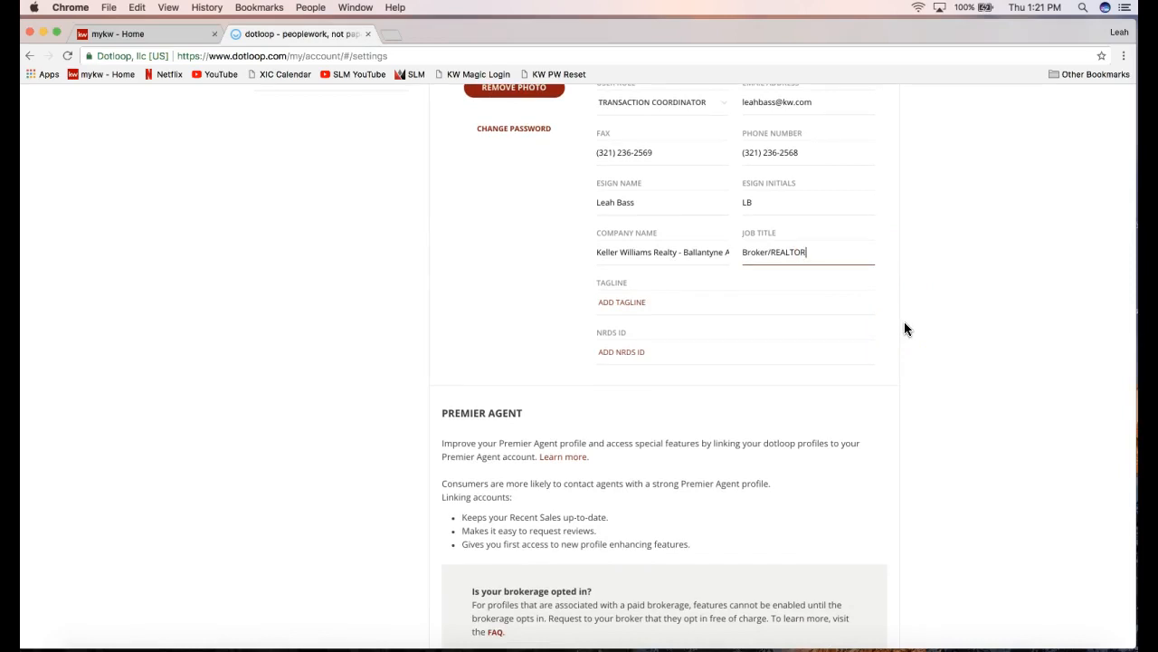
{"action": "scroll", "coordinate": [905, 326], "scroll_direction": "up", "scroll_amount": 5}
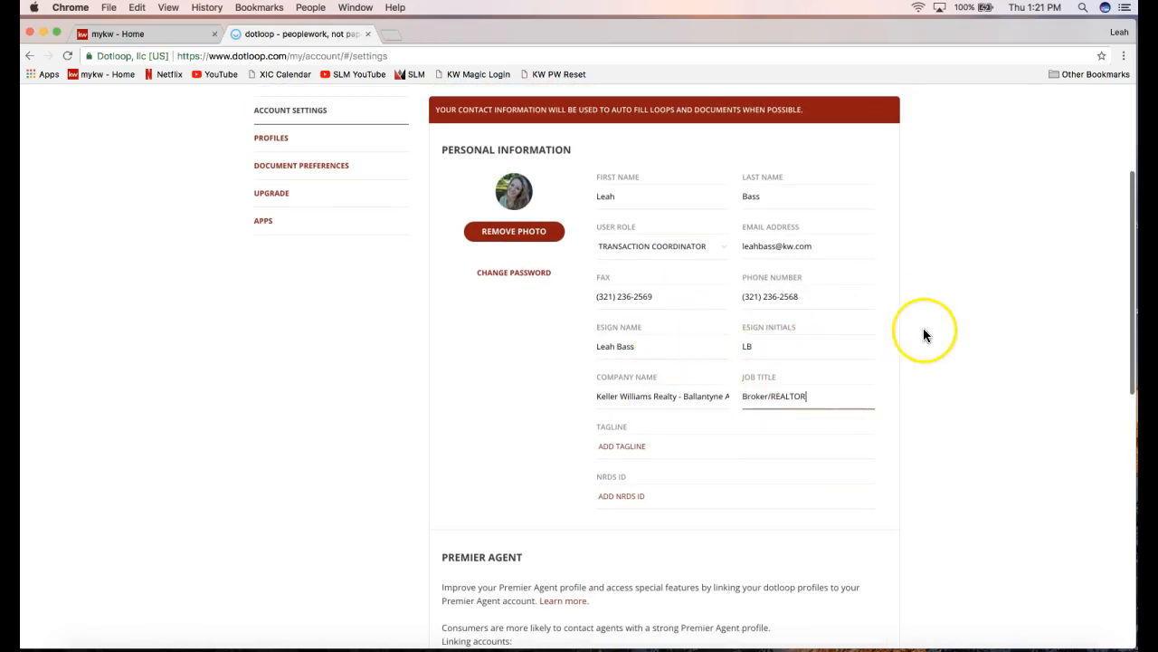
Check the Charlotte, North Carolina office address in the Address section and save the contact information.
{"action": "scroll", "coordinate": [924, 335], "scroll_direction": "down", "scroll_amount": 5}
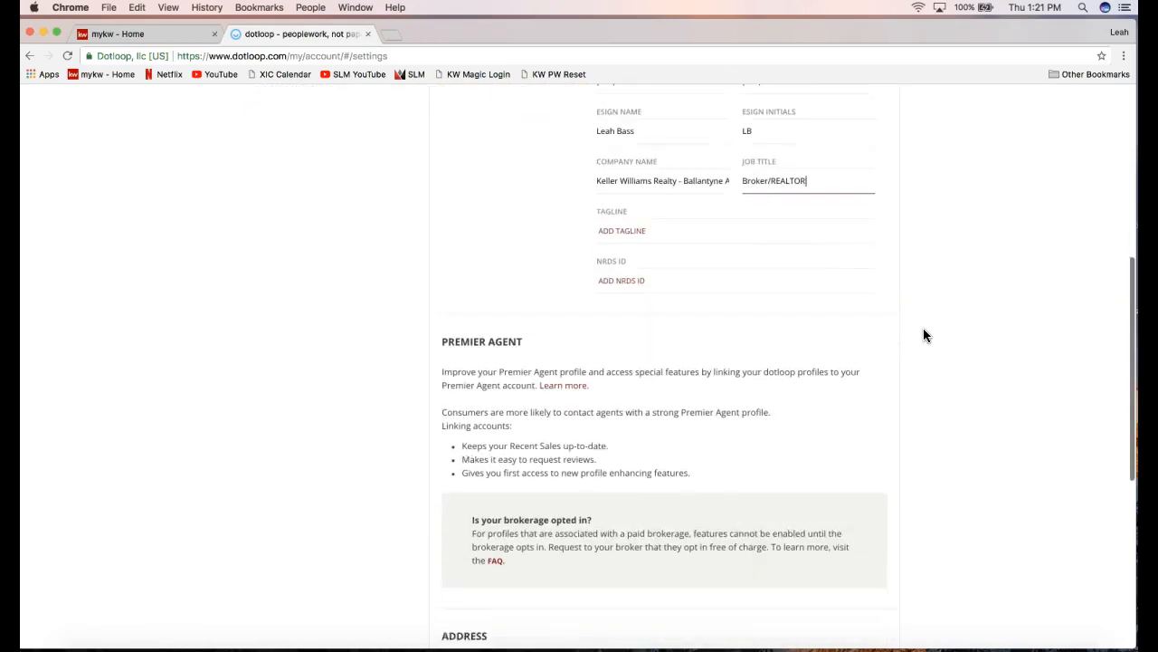
{"action": "scroll", "coordinate": [923, 335], "scroll_direction": "down", "scroll_amount": 7}
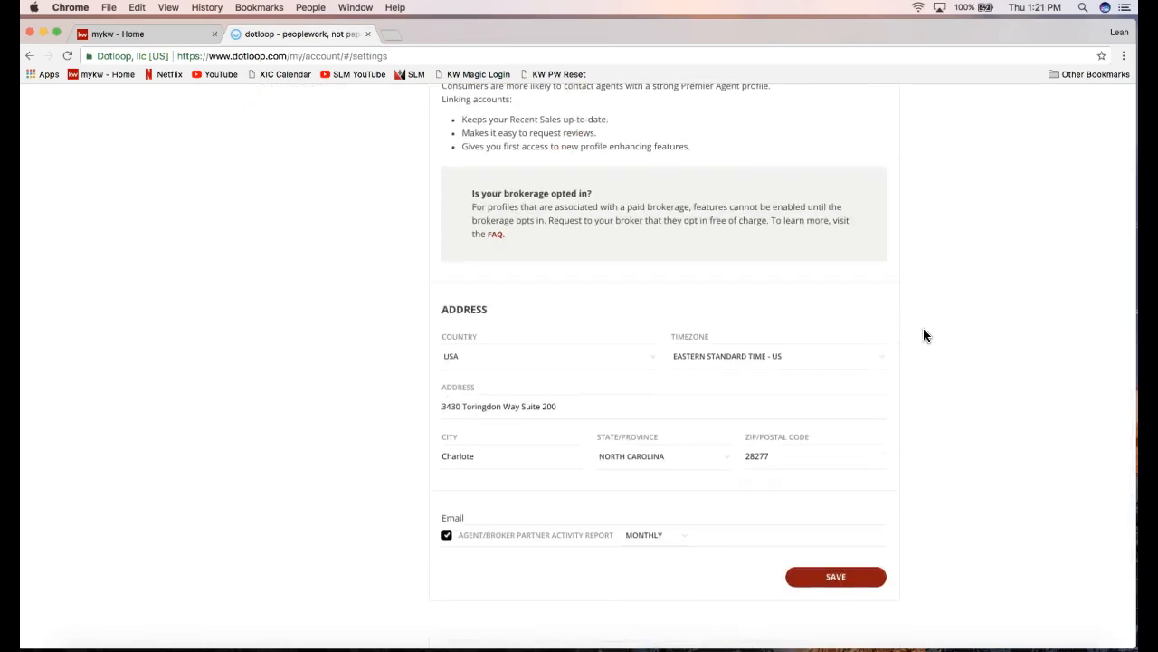
{"action": "double_click", "coordinate": [466, 310]}
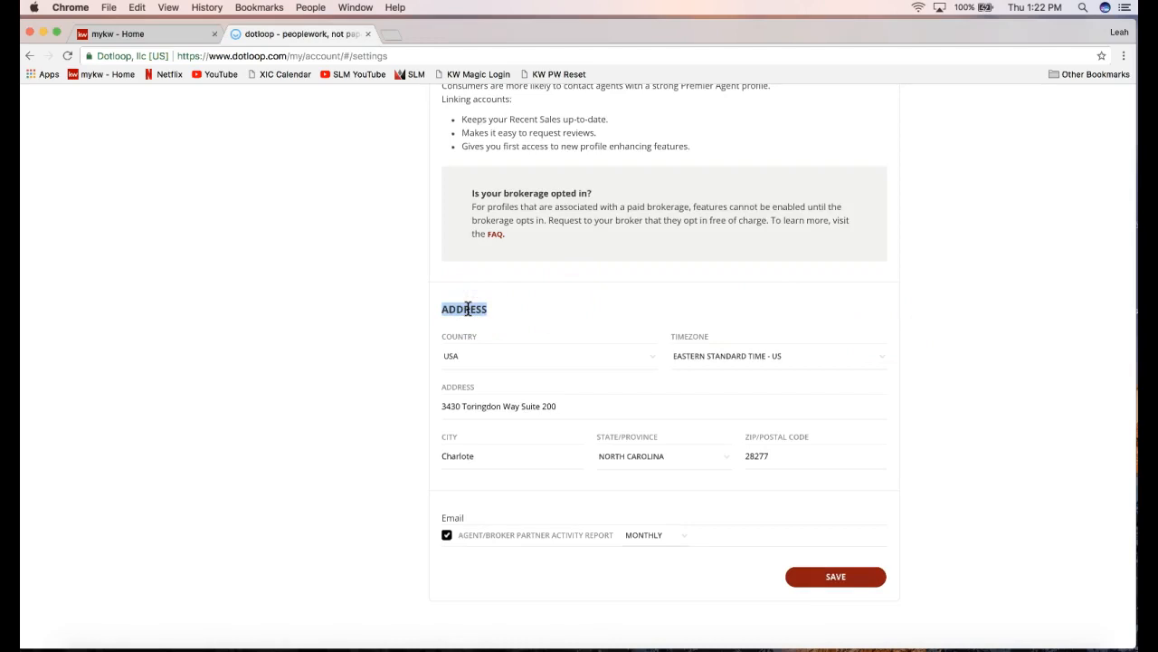
{"action": "triple_click", "coordinate": [494, 410]}
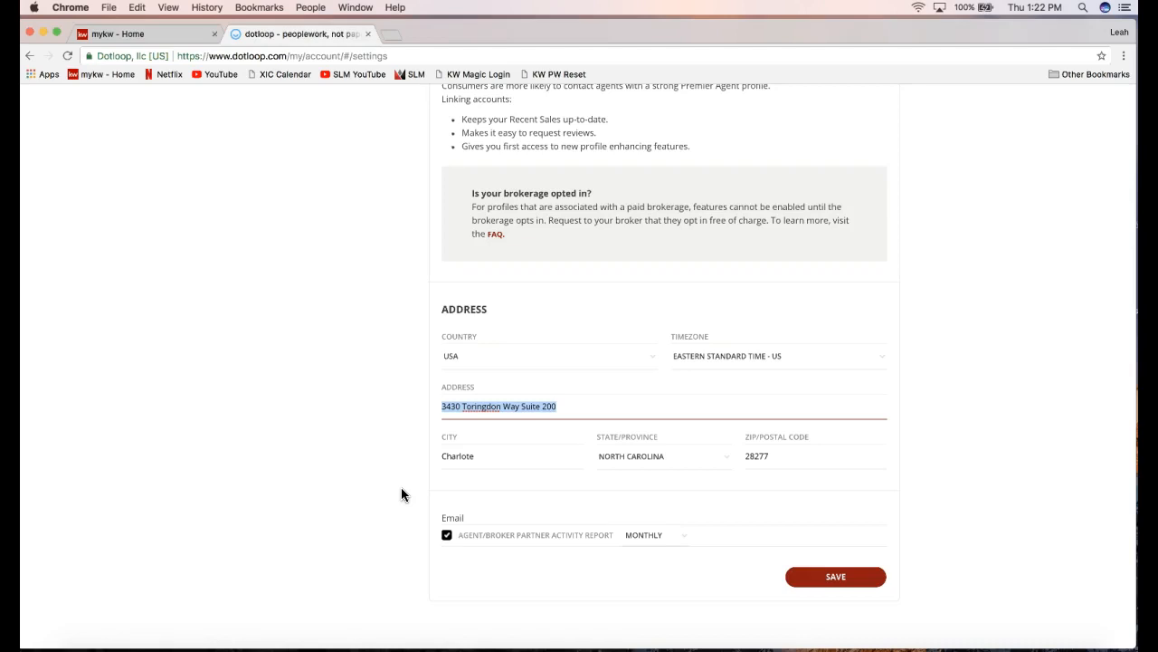
{"action": "left_click", "coordinate": [841, 582]}
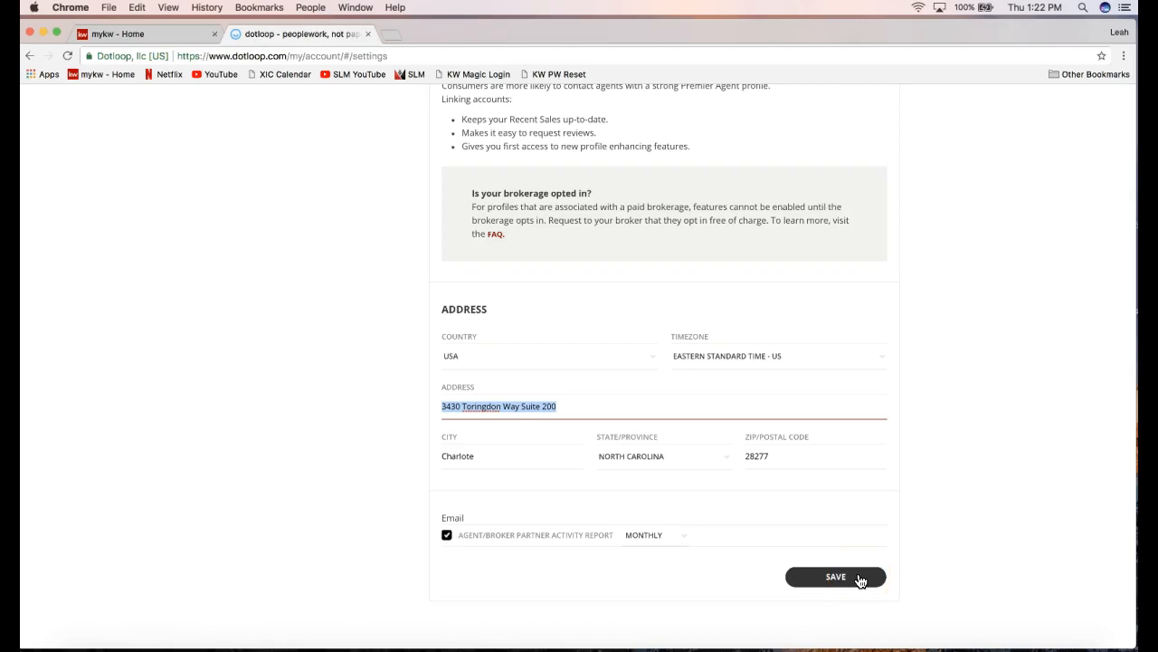
{"action": "left_click", "coordinate": [860, 578]}
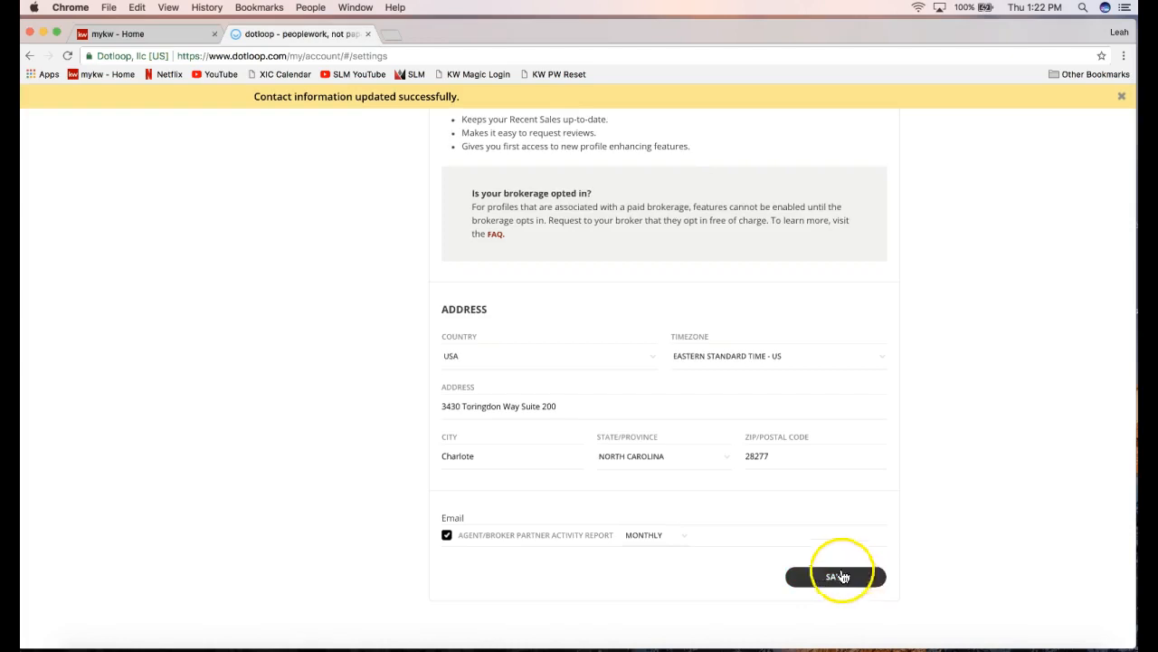
{"action": "left_click_drag", "start_coordinate": [234, 93], "coordinate": [475, 96]}
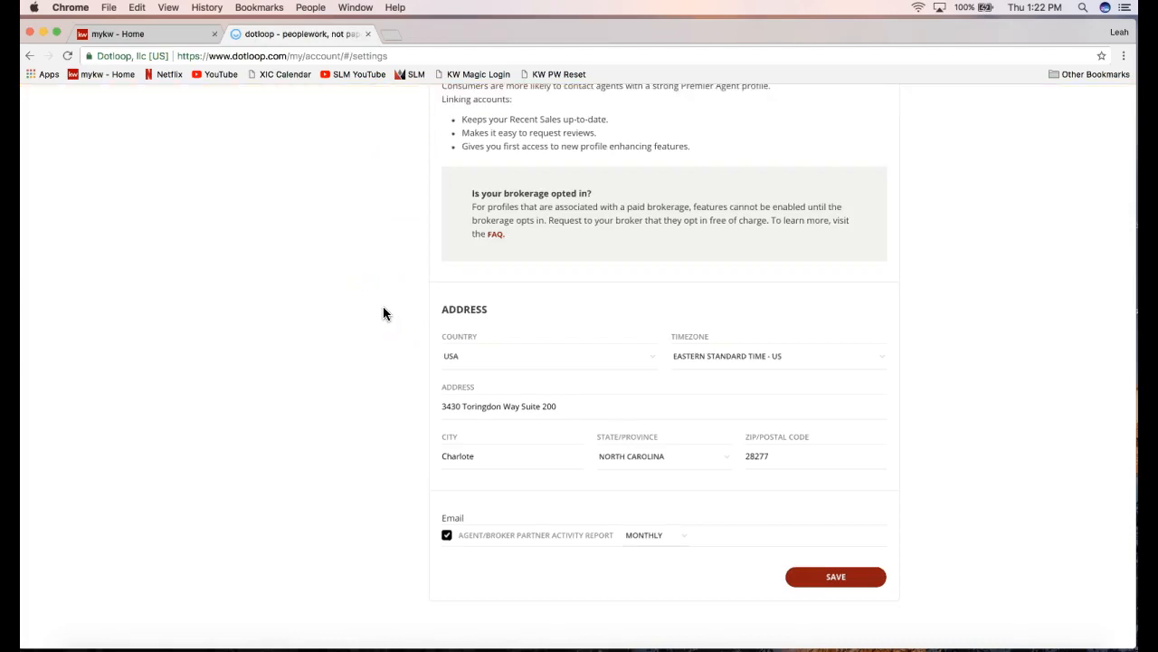
{"action": "scroll", "coordinate": [383, 313], "scroll_direction": "up", "scroll_amount": 6}
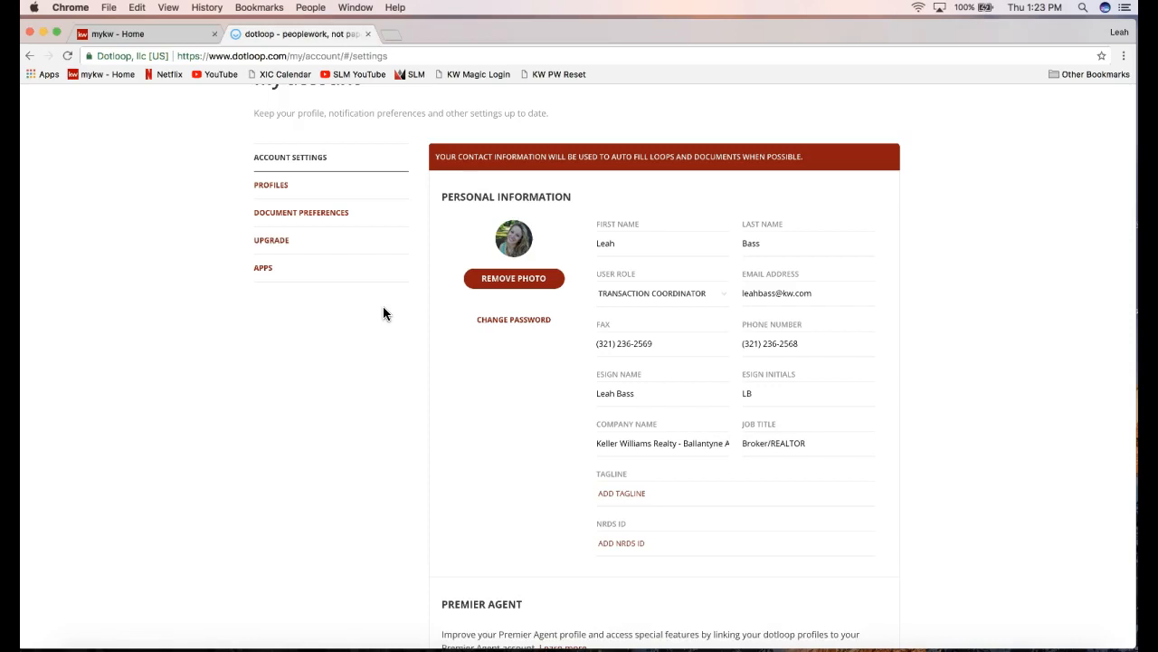
{"action": "scroll", "coordinate": [320, 339], "scroll_direction": "up", "scroll_amount": 3}
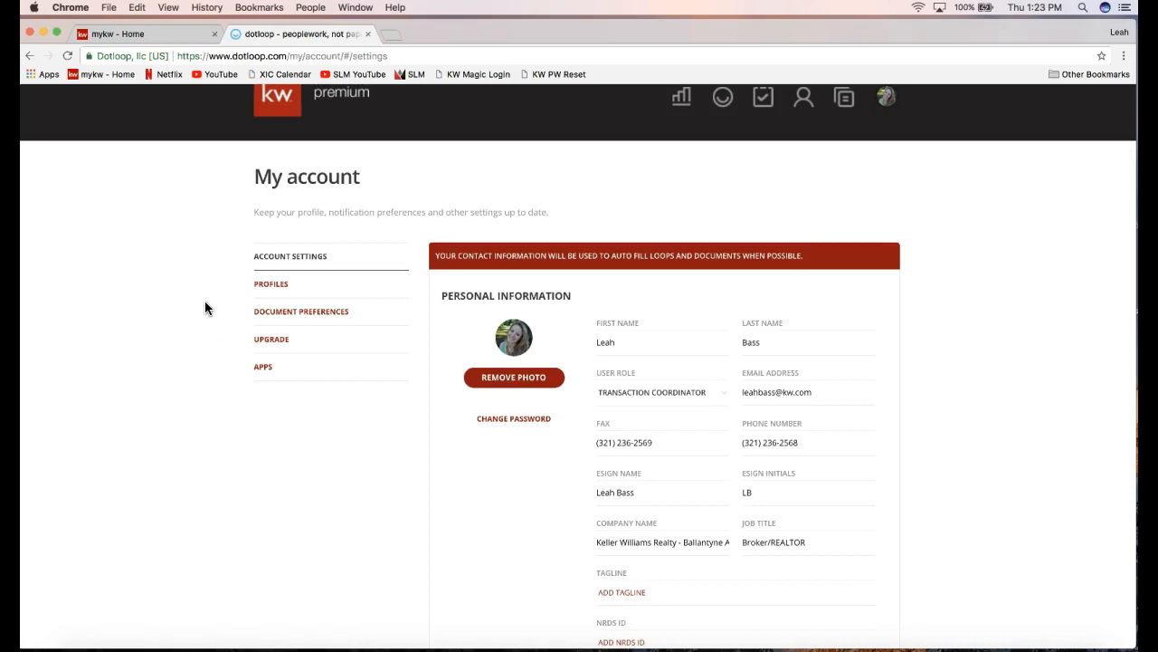
Open the Training profile under Profiles and scroll down to its Agent Details.
{"action": "left_click", "coordinate": [280, 287]}
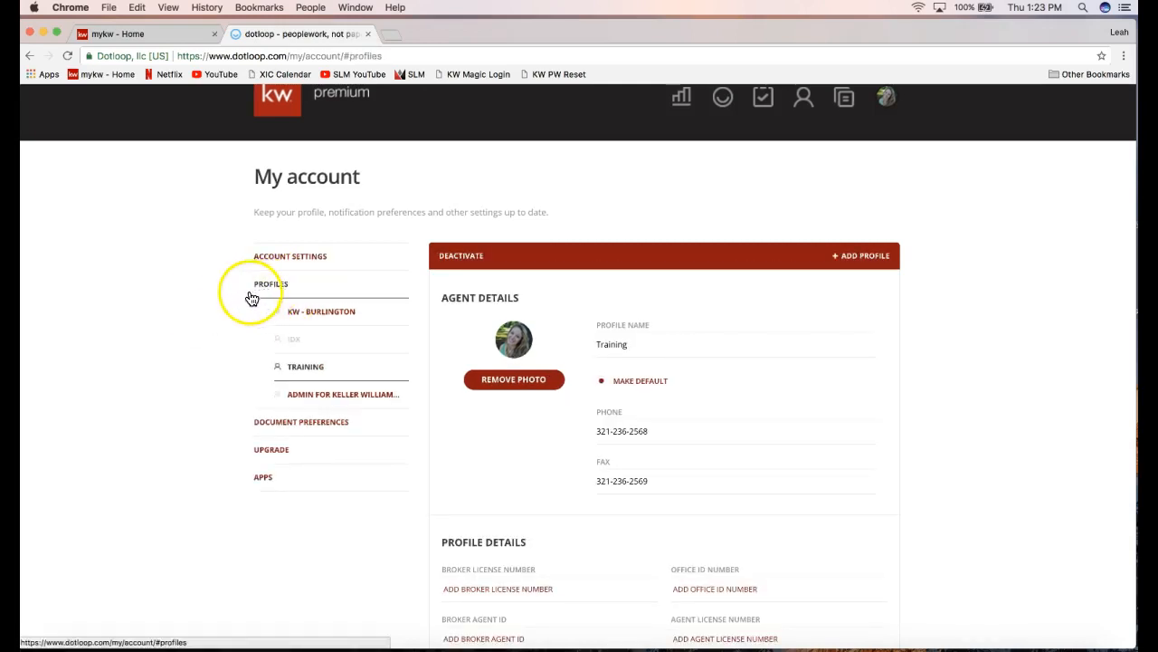
{"action": "scroll", "coordinate": [197, 319], "scroll_direction": "down", "scroll_amount": 1}
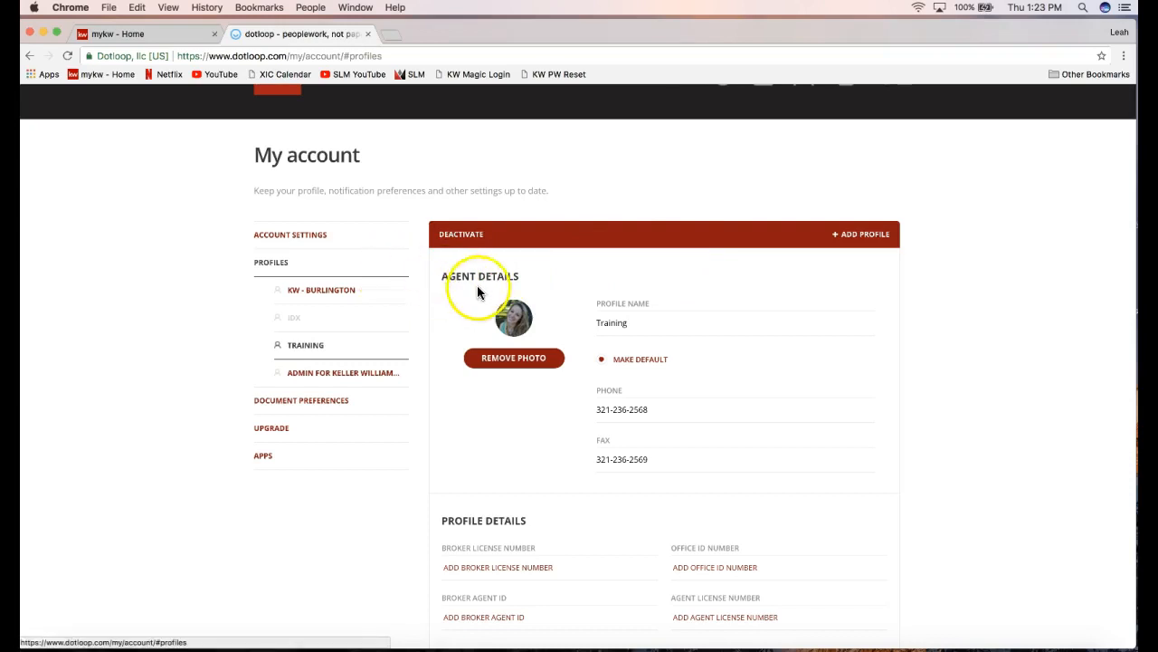
{"action": "scroll", "coordinate": [669, 315], "scroll_direction": "down", "scroll_amount": 2}
{"action": "scroll", "coordinate": [669, 314], "scroll_direction": "down", "scroll_amount": 1}
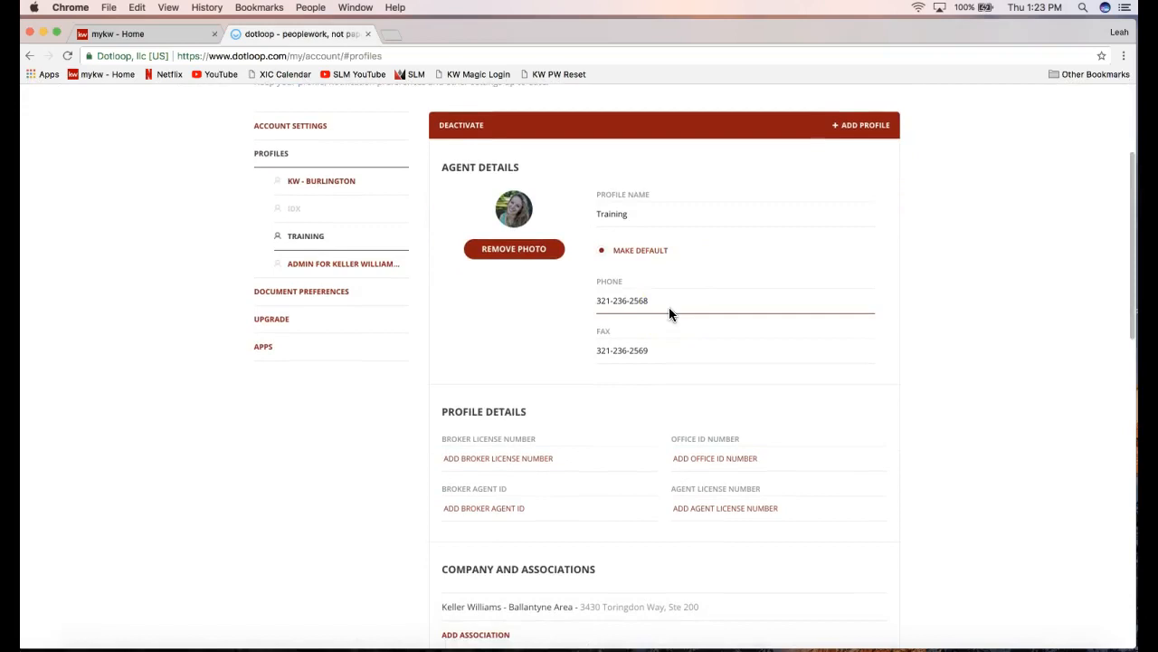
{"action": "scroll", "coordinate": [668, 314], "scroll_direction": "down", "scroll_amount": 1}
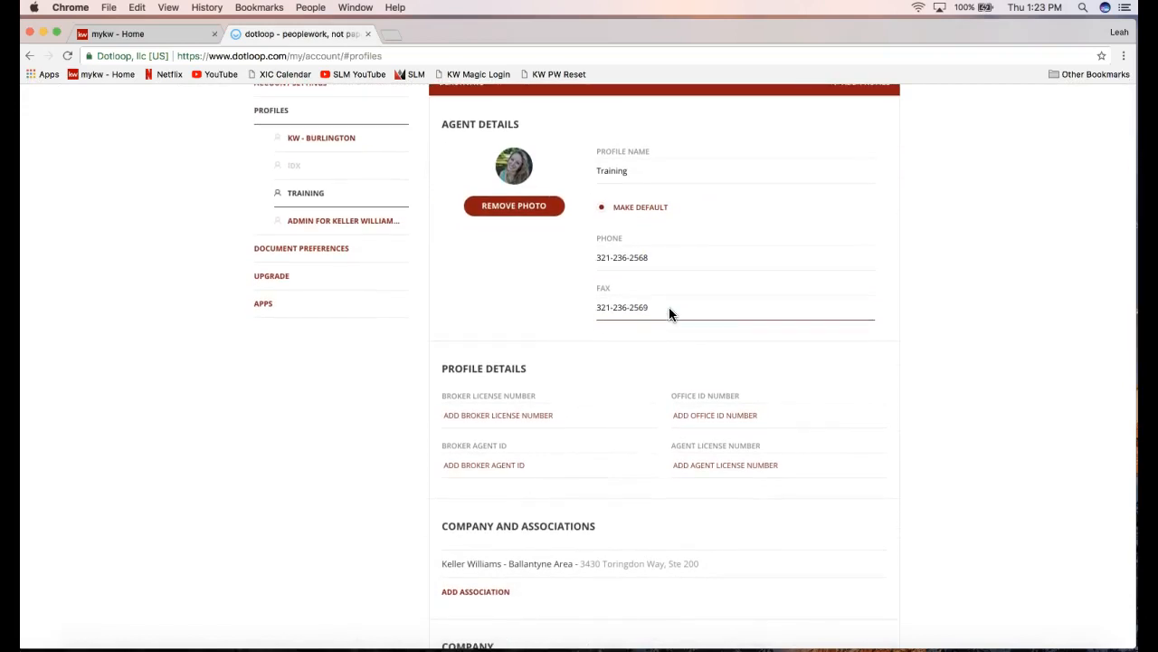
{"action": "scroll", "coordinate": [668, 307], "scroll_direction": "down", "scroll_amount": 1}
Highlight the profile's phone and fax numbers and the Profile Details heading.
{"action": "left_click", "coordinate": [616, 241]}
{"action": "left_click_drag", "start_coordinate": [598, 240], "coordinate": [698, 238]}
{"action": "triple_click", "coordinate": [610, 286]}
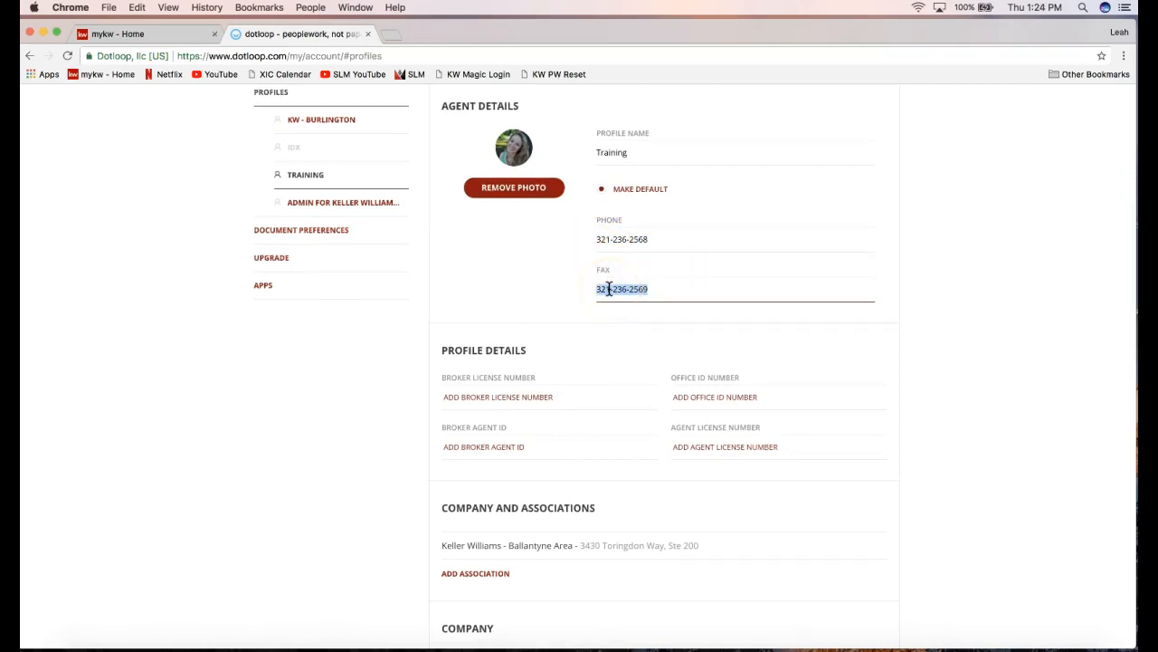
{"action": "left_click", "coordinate": [607, 239]}
{"action": "scroll", "coordinate": [607, 238], "scroll_direction": "up", "scroll_amount": 1}
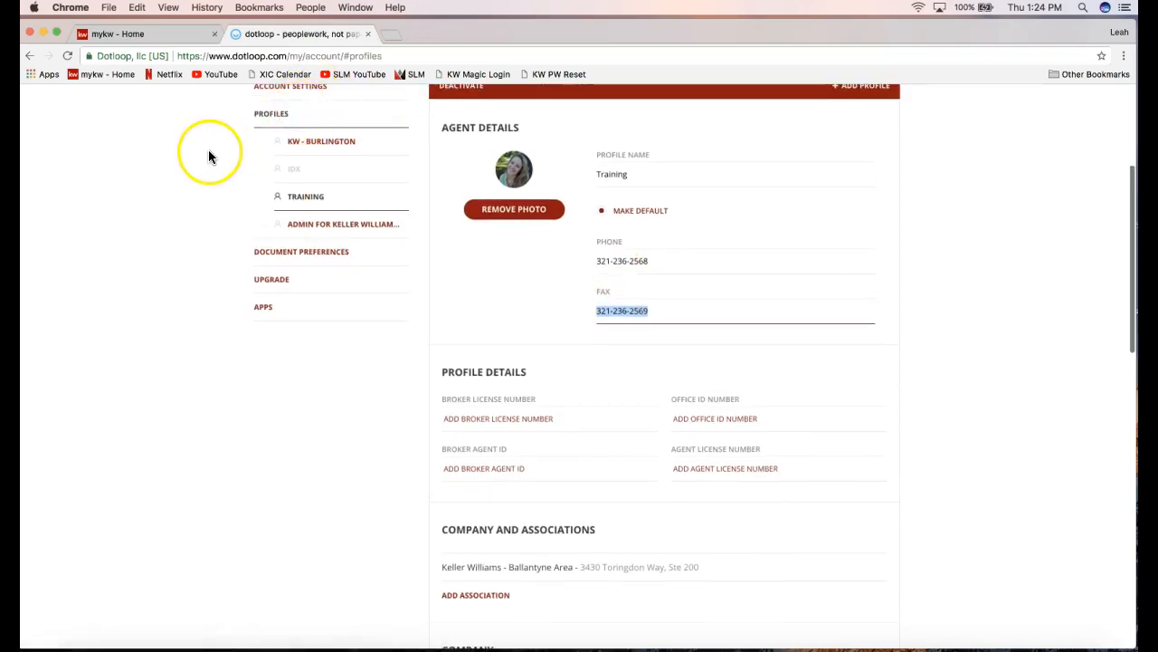
{"action": "scroll", "coordinate": [209, 157], "scroll_direction": "up", "scroll_amount": 1}
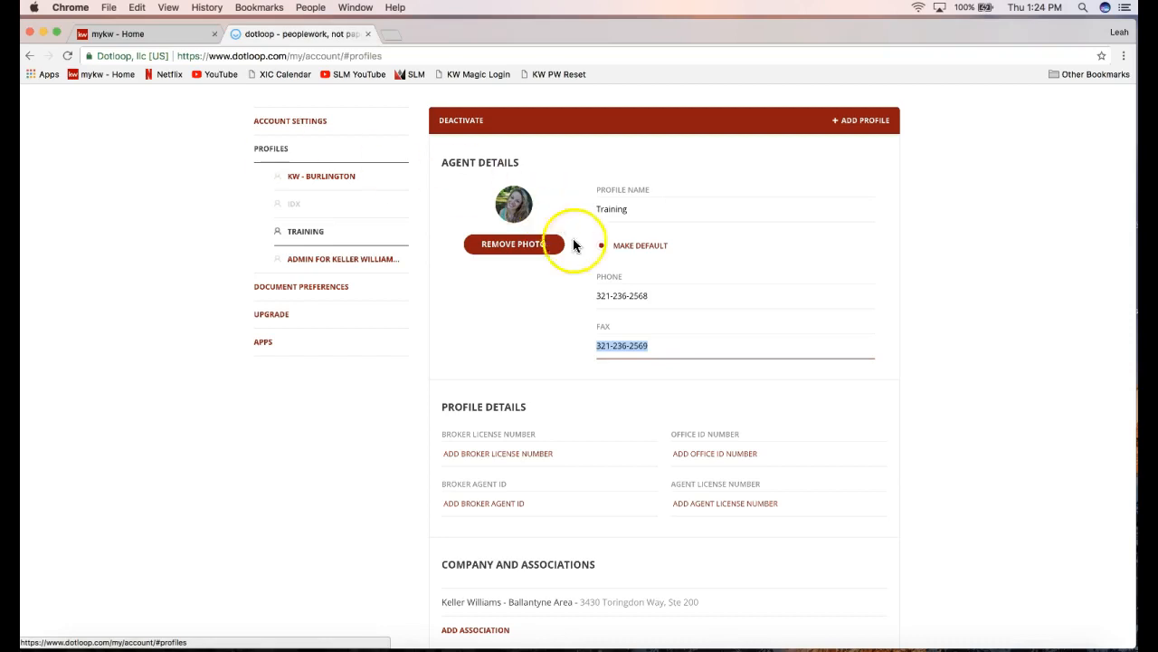
{"action": "left_click", "coordinate": [628, 297]}
{"action": "left_click", "coordinate": [622, 344]}
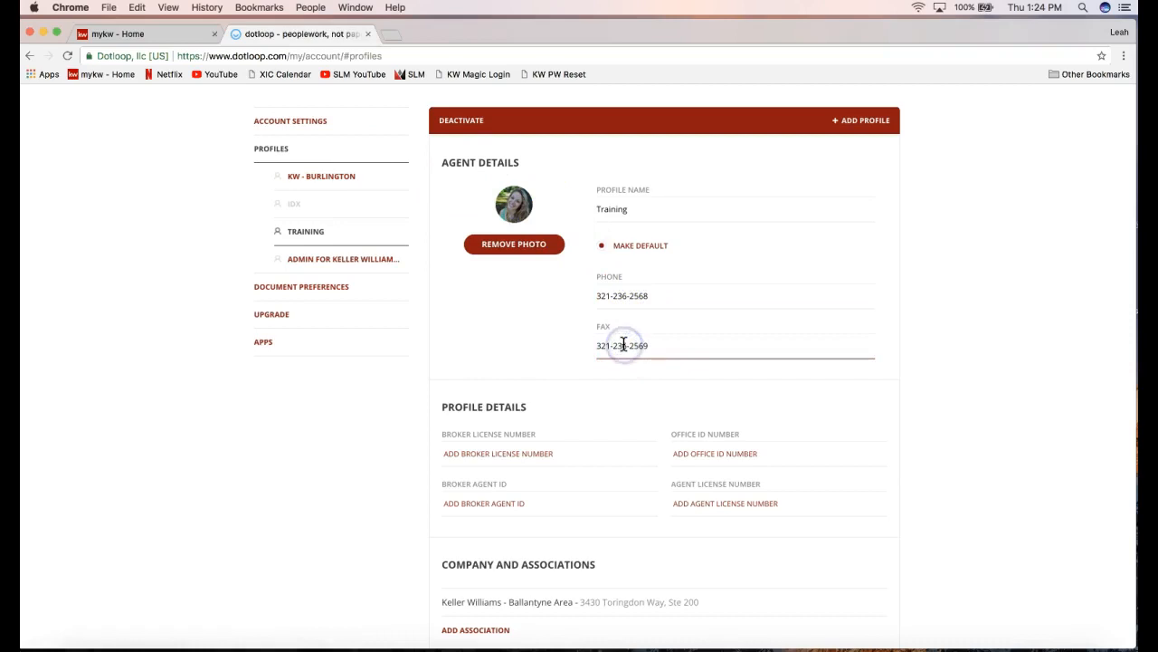
{"action": "left_click", "coordinate": [615, 344]}
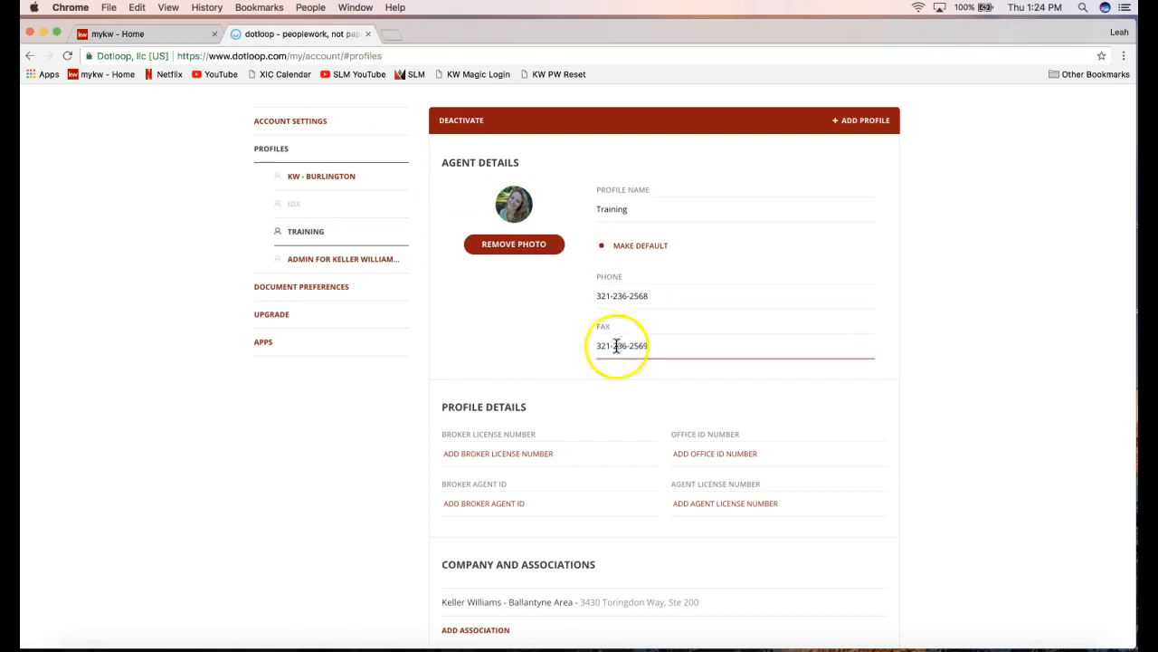
{"action": "left_click_drag", "start_coordinate": [429, 406], "coordinate": [532, 412]}
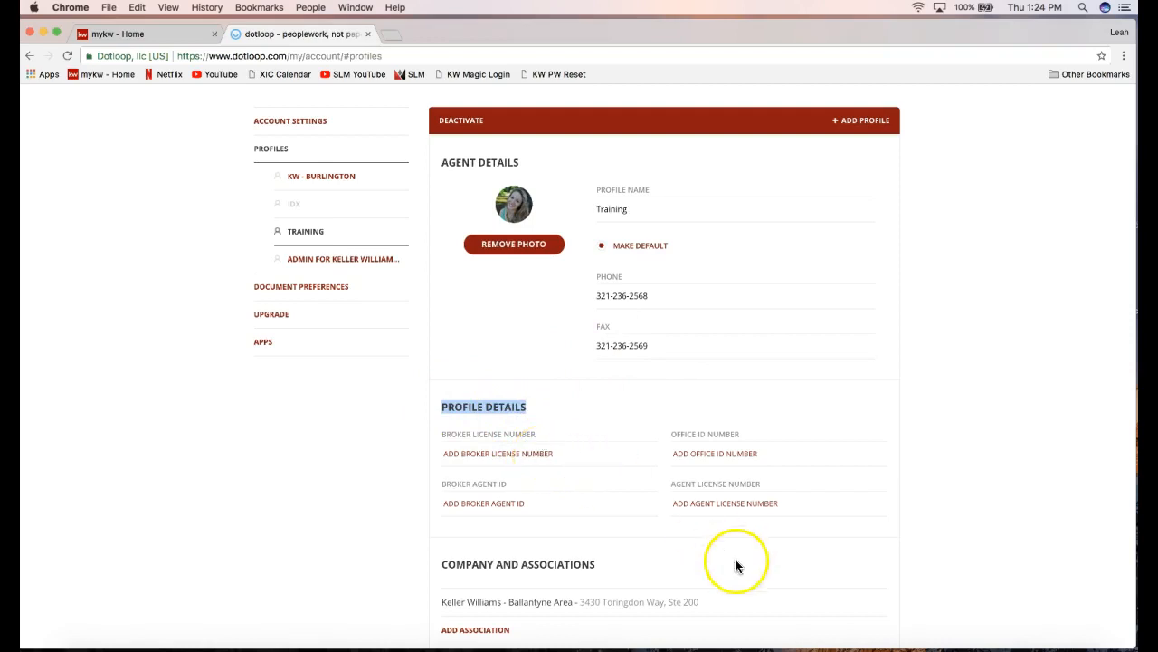
{"action": "left_click", "coordinate": [695, 507]}
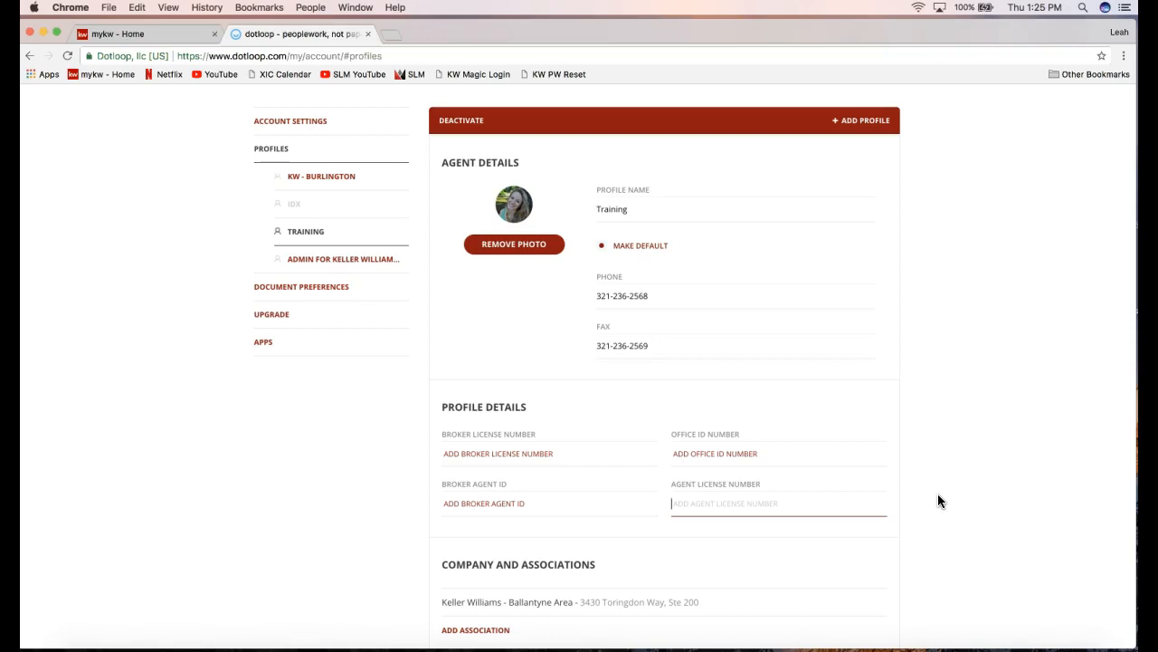
{"action": "scroll", "coordinate": [793, 396], "scroll_direction": "down", "scroll_amount": 5}
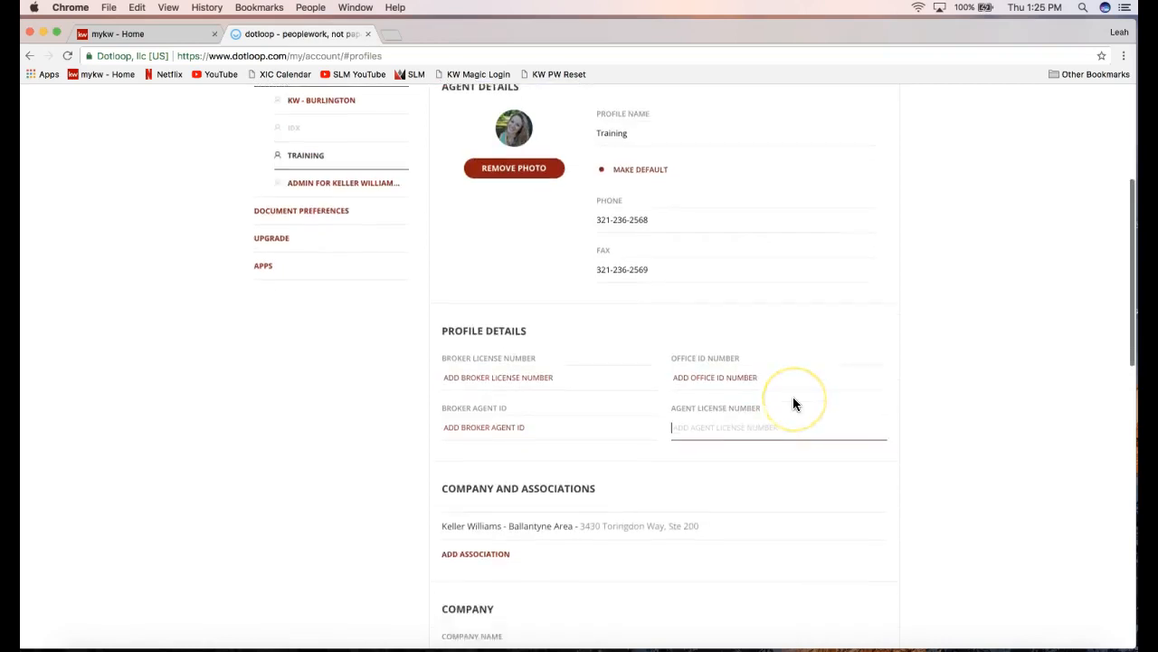
{"action": "scroll", "coordinate": [793, 402], "scroll_direction": "down", "scroll_amount": 5}
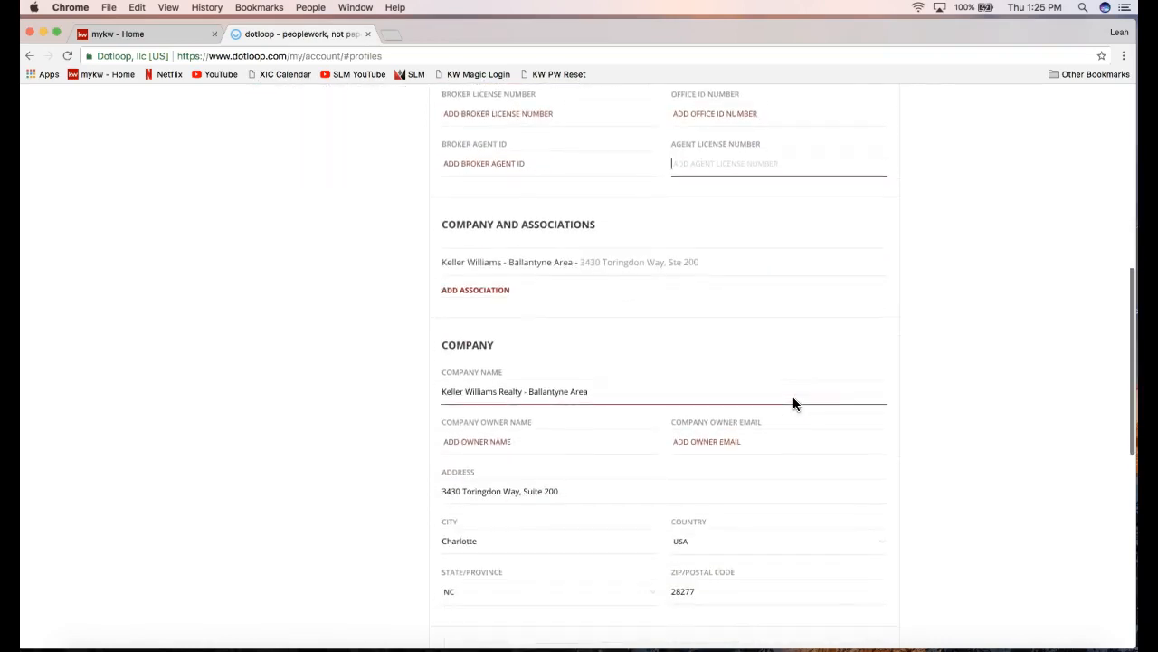
{"action": "scroll", "coordinate": [794, 404], "scroll_direction": "up", "scroll_amount": 1}
{"action": "double_click", "coordinate": [450, 241]}
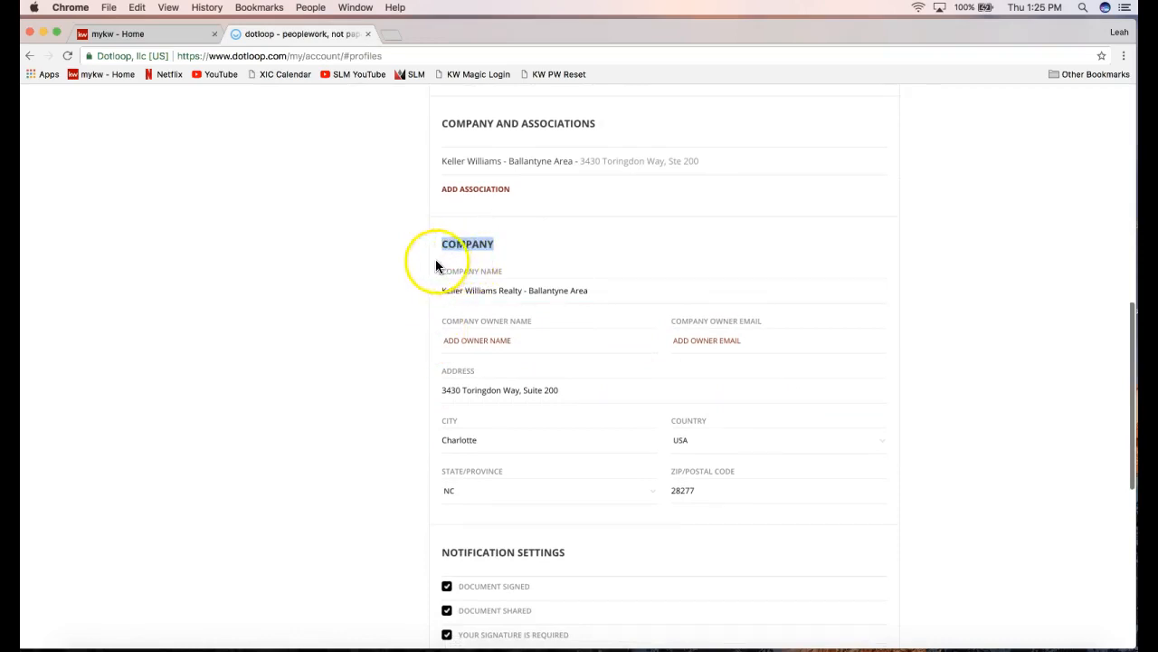
{"action": "left_click_drag", "start_coordinate": [441, 246], "coordinate": [500, 246]}
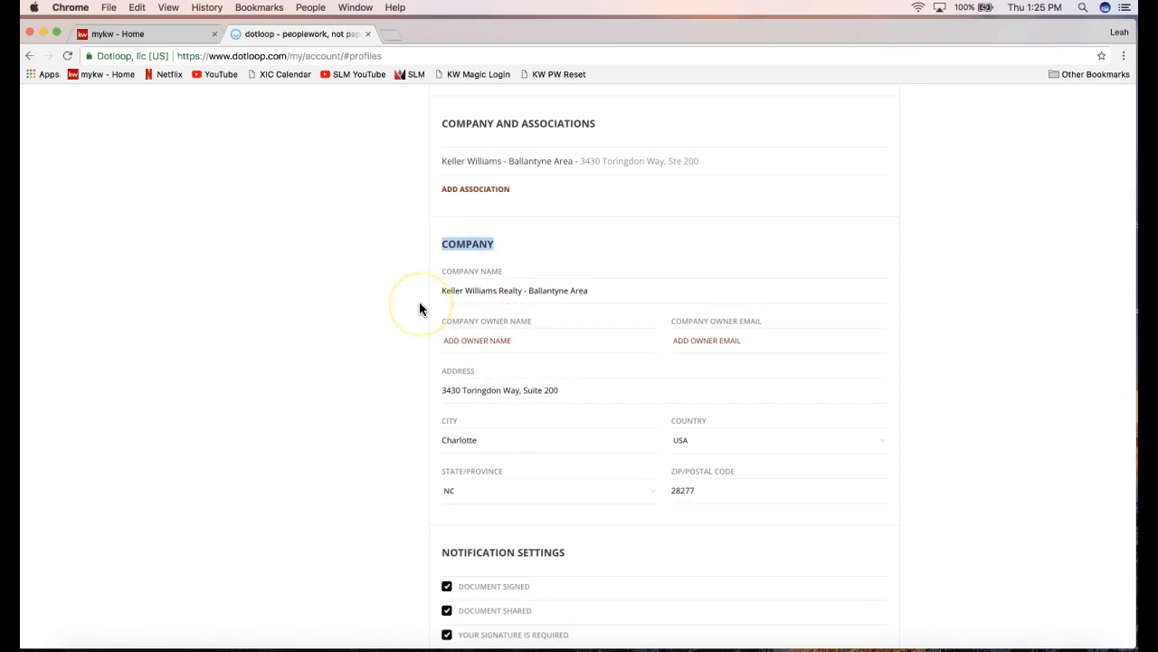
{"action": "left_click_drag", "start_coordinate": [442, 291], "coordinate": [626, 292]}
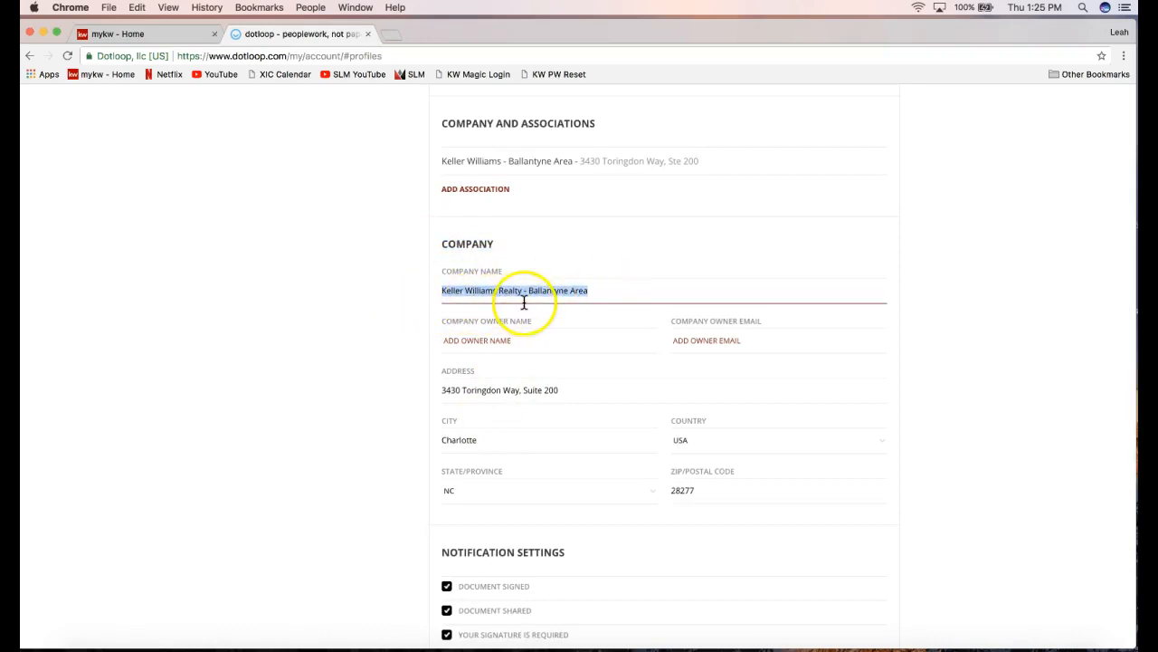
{"action": "left_click", "coordinate": [435, 292]}
{"action": "triple_click", "coordinate": [550, 293]}
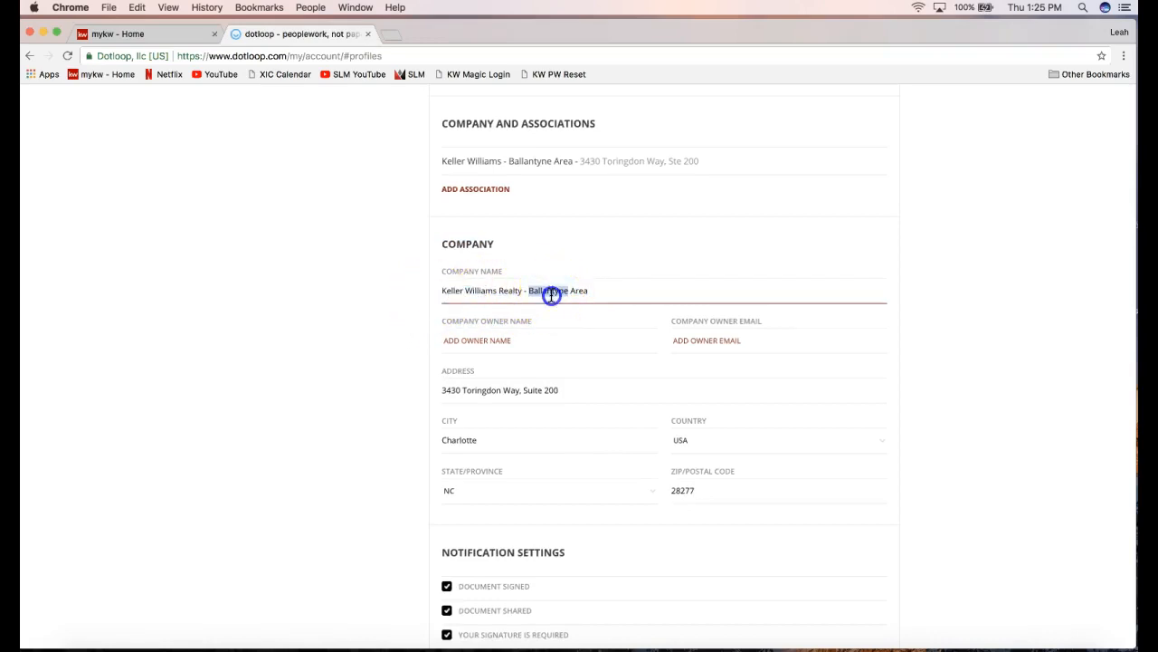
{"action": "left_click", "coordinate": [550, 294]}
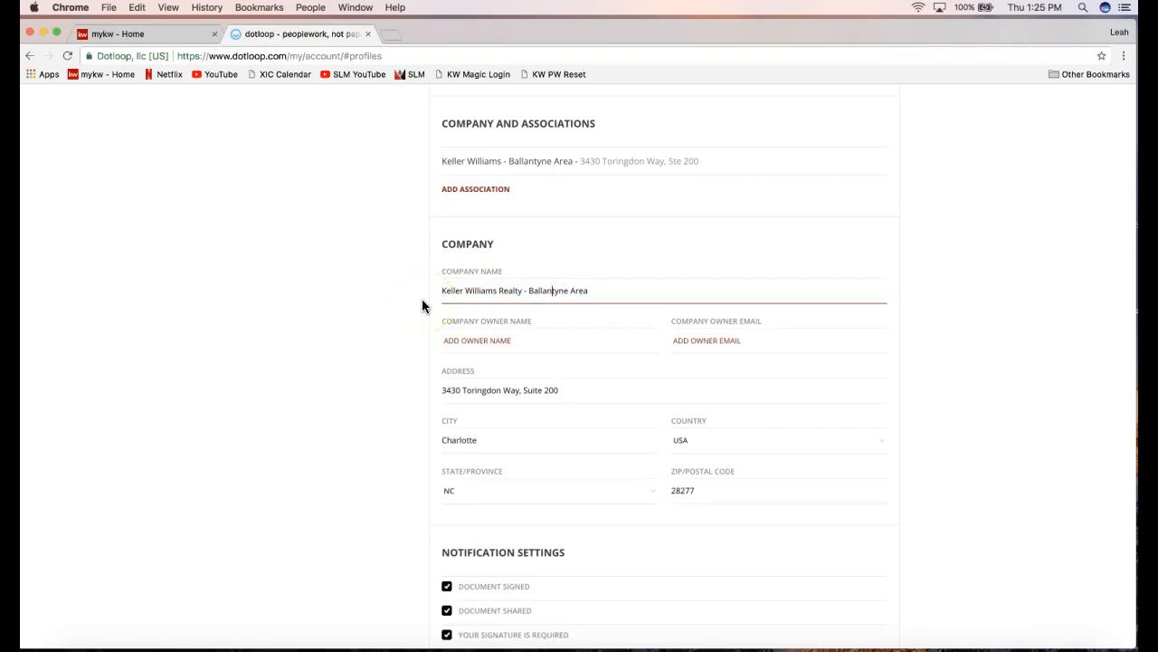
{"action": "left_click", "coordinate": [422, 290]}
{"action": "scroll", "coordinate": [406, 319], "scroll_direction": "down", "scroll_amount": 1}
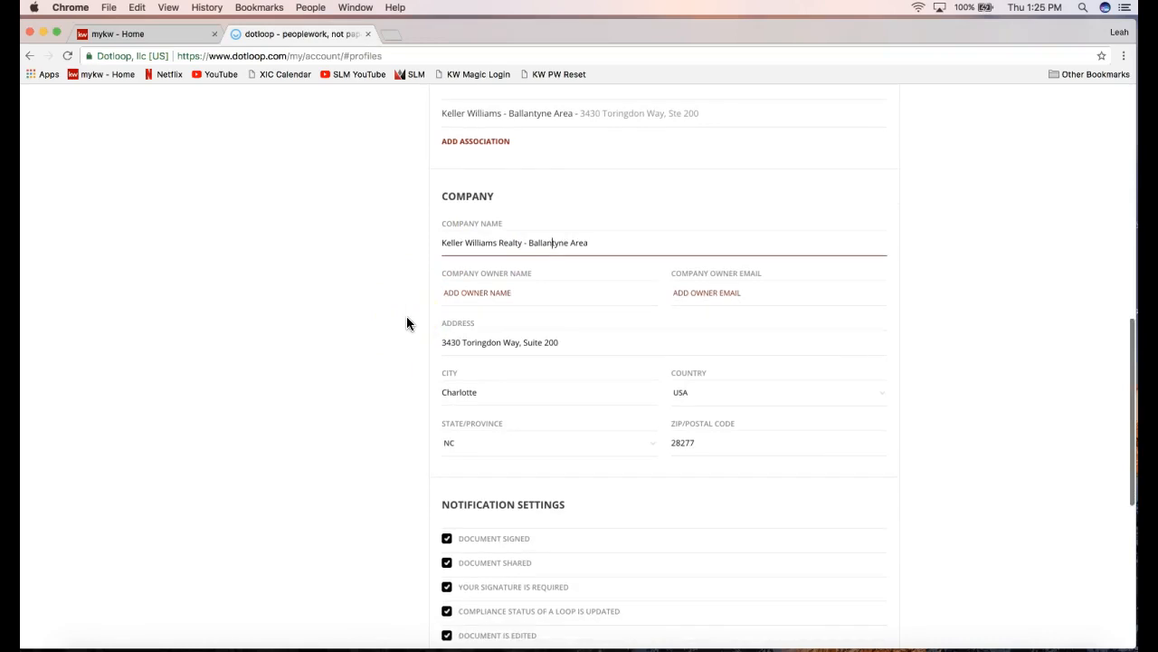
{"action": "left_click", "coordinate": [418, 314]}
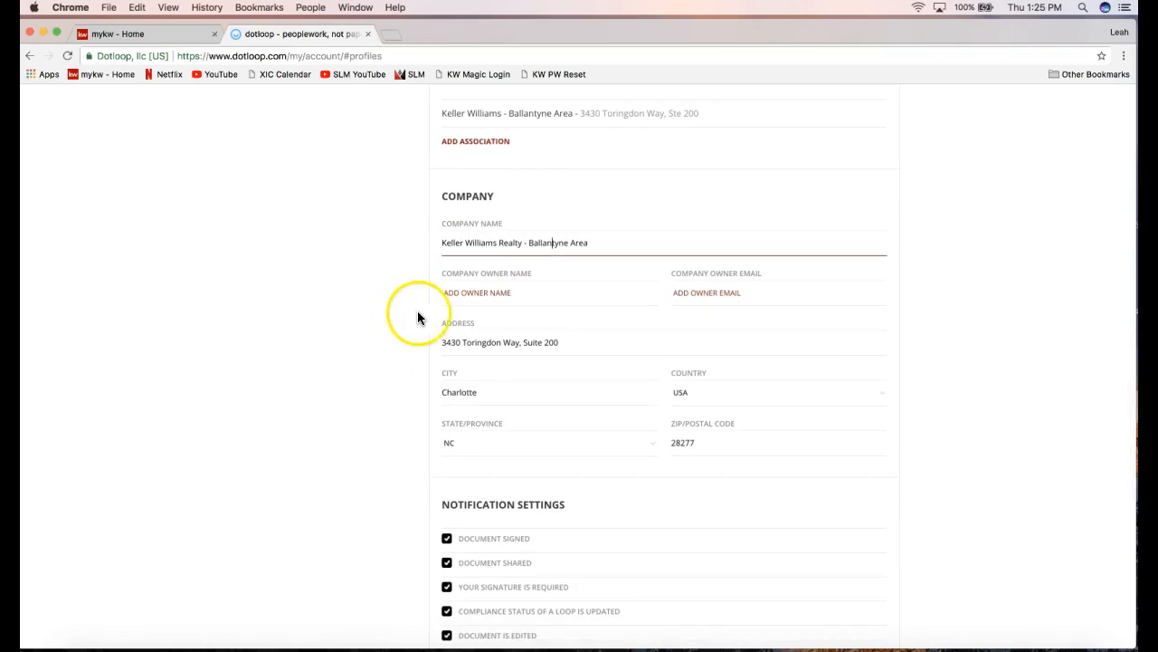
{"action": "double_click", "coordinate": [457, 324]}
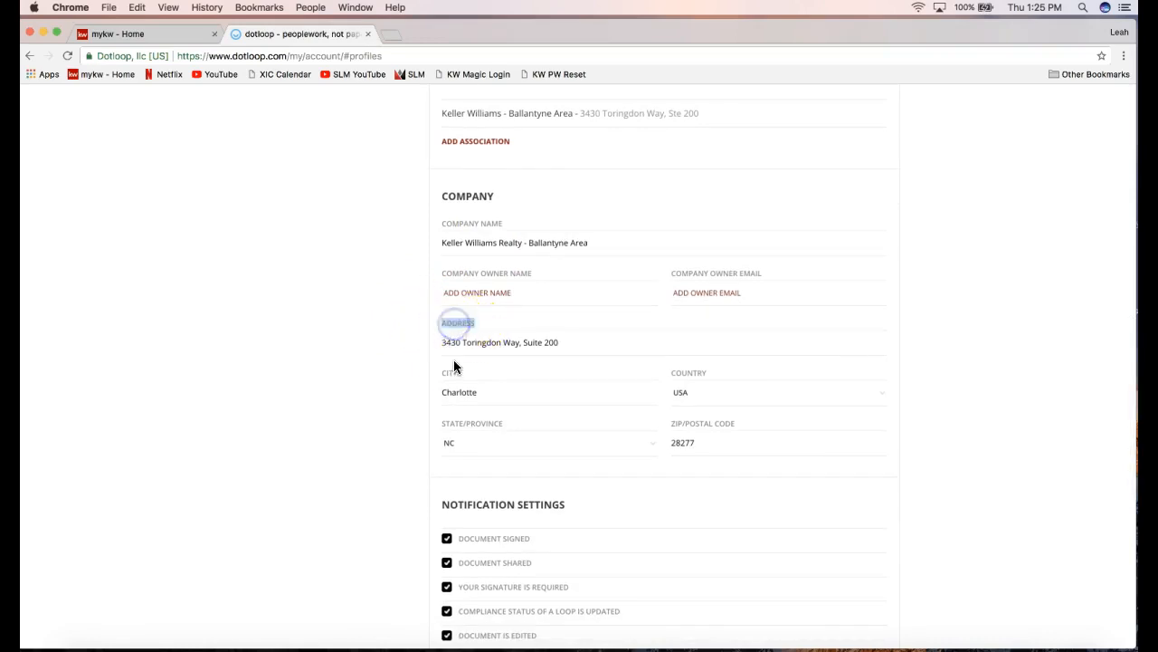
{"action": "left_click", "coordinate": [459, 345]}
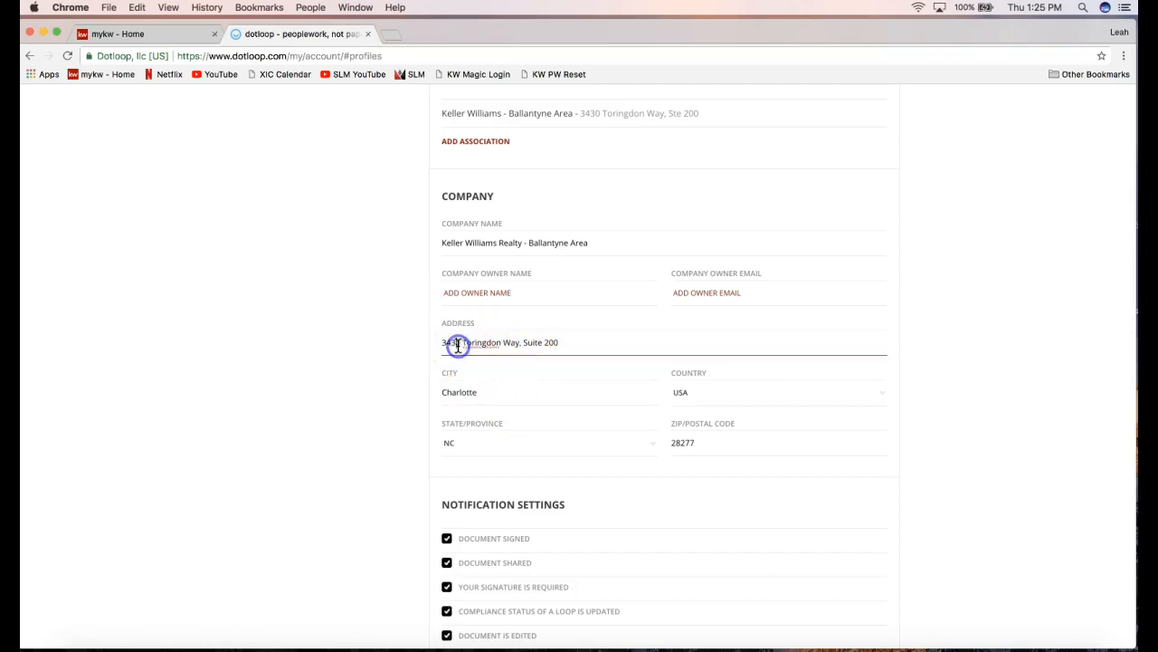
{"action": "left_click_drag", "start_coordinate": [444, 242], "coordinate": [515, 243]}
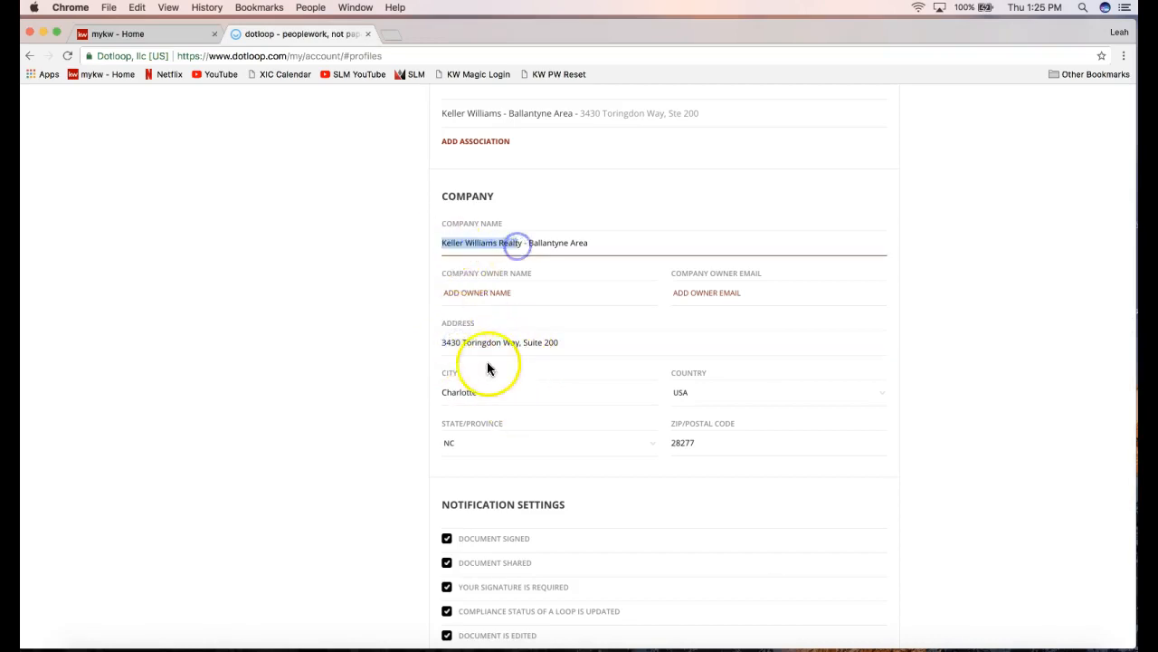
{"action": "left_click", "coordinate": [475, 345]}
{"action": "left_click", "coordinate": [299, 462]}
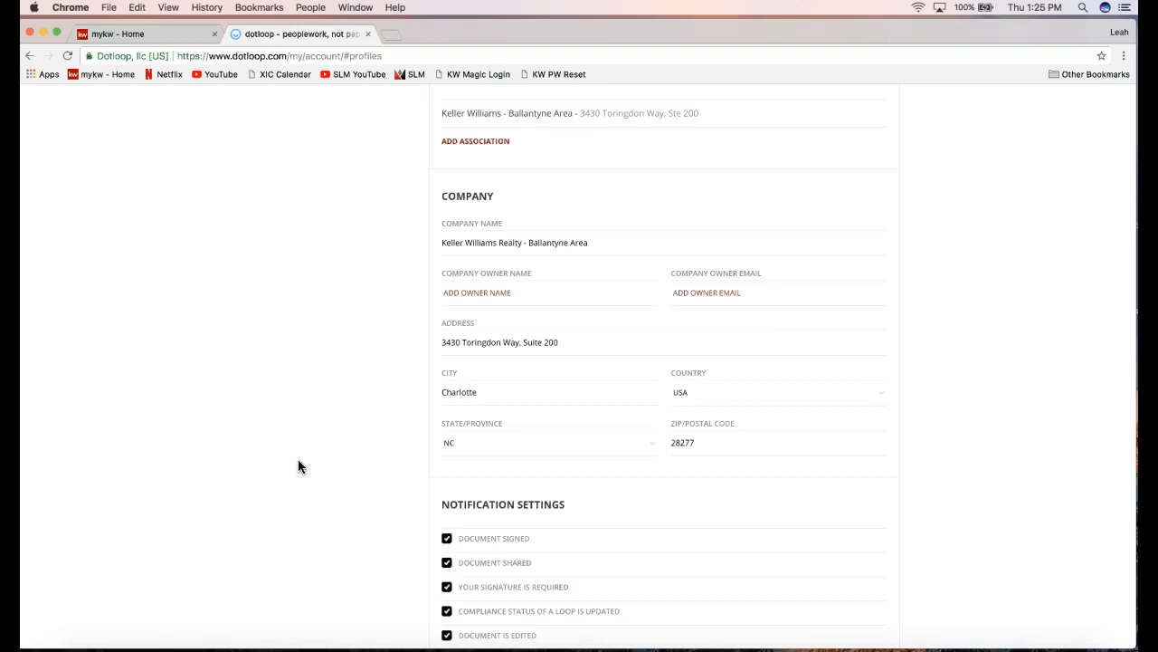
{"action": "scroll", "coordinate": [300, 463], "scroll_direction": "down", "scroll_amount": 5}
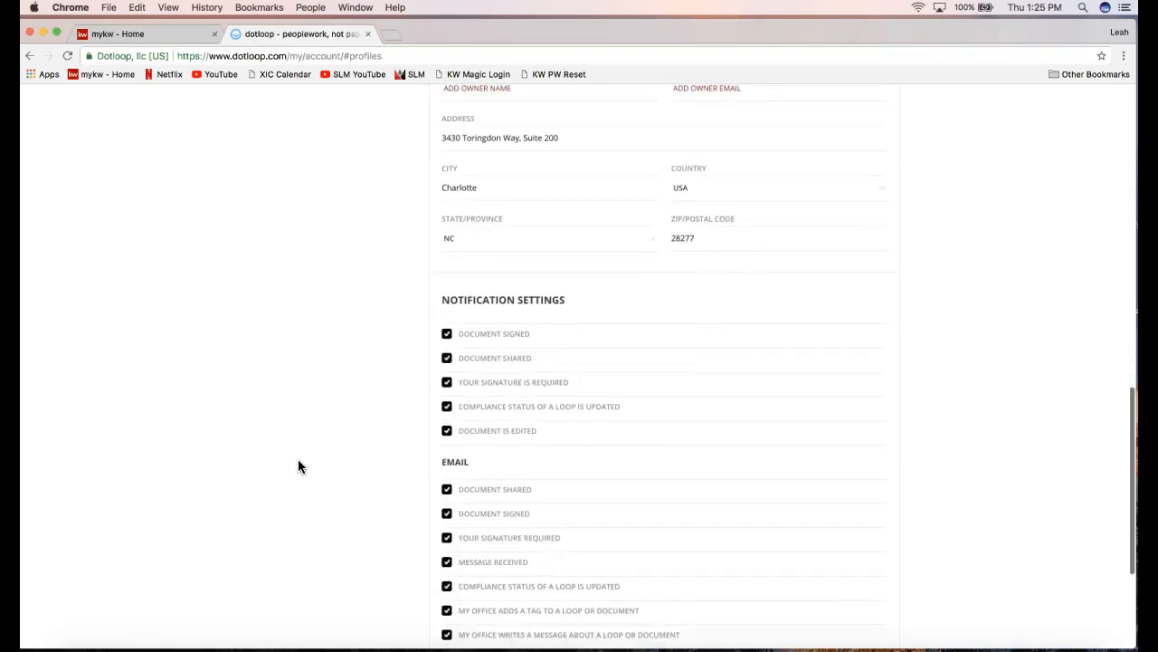
Save the Training profile from the bottom of the page, with all notification options checked.
{"action": "scroll", "coordinate": [299, 463], "scroll_direction": "down", "scroll_amount": 2}
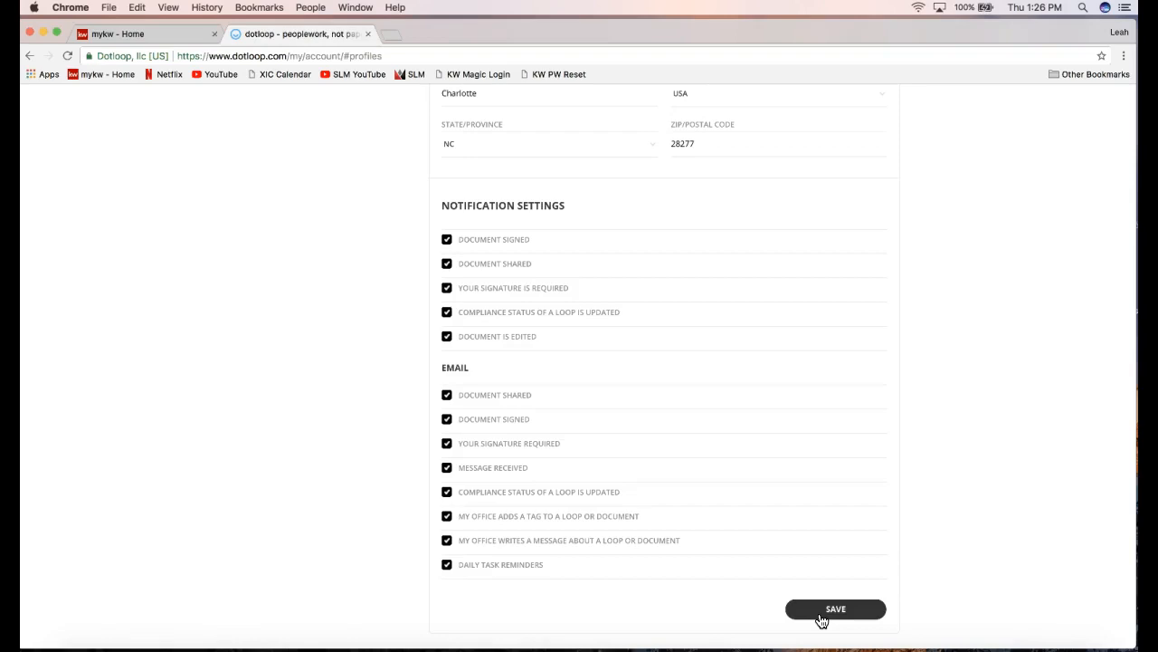
{"action": "scroll", "coordinate": [917, 543], "scroll_direction": "down", "scroll_amount": 2}
{"action": "left_click", "coordinate": [848, 548]}
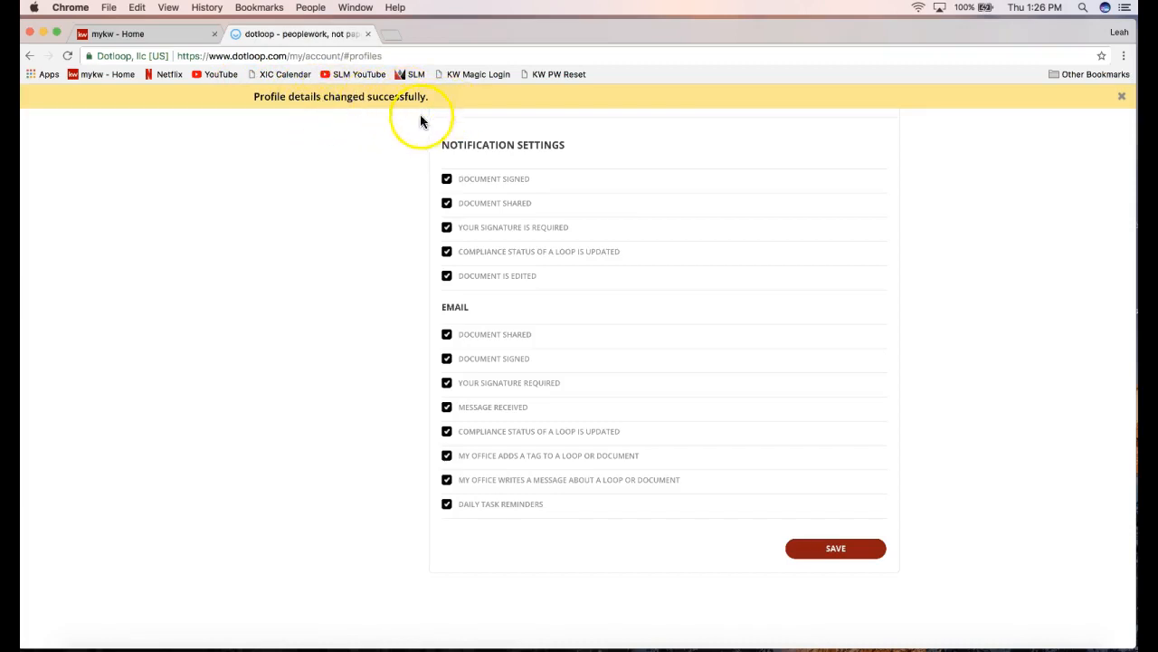
Open Document Preferences, showing the Sans-Serif, Bold, Black, 12pt editor font.
{"action": "scroll", "coordinate": [357, 190], "scroll_direction": "up", "scroll_amount": 2}
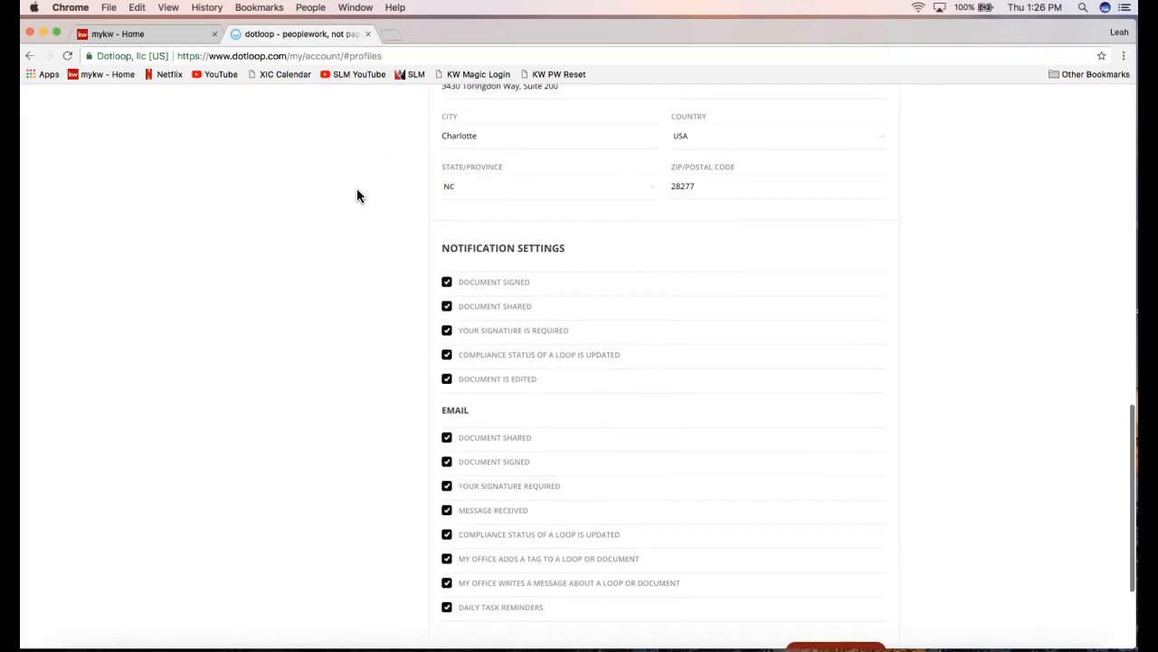
{"action": "scroll", "coordinate": [356, 196], "scroll_direction": "up", "scroll_amount": 6}
{"action": "scroll", "coordinate": [356, 192], "scroll_direction": "up", "scroll_amount": 2}
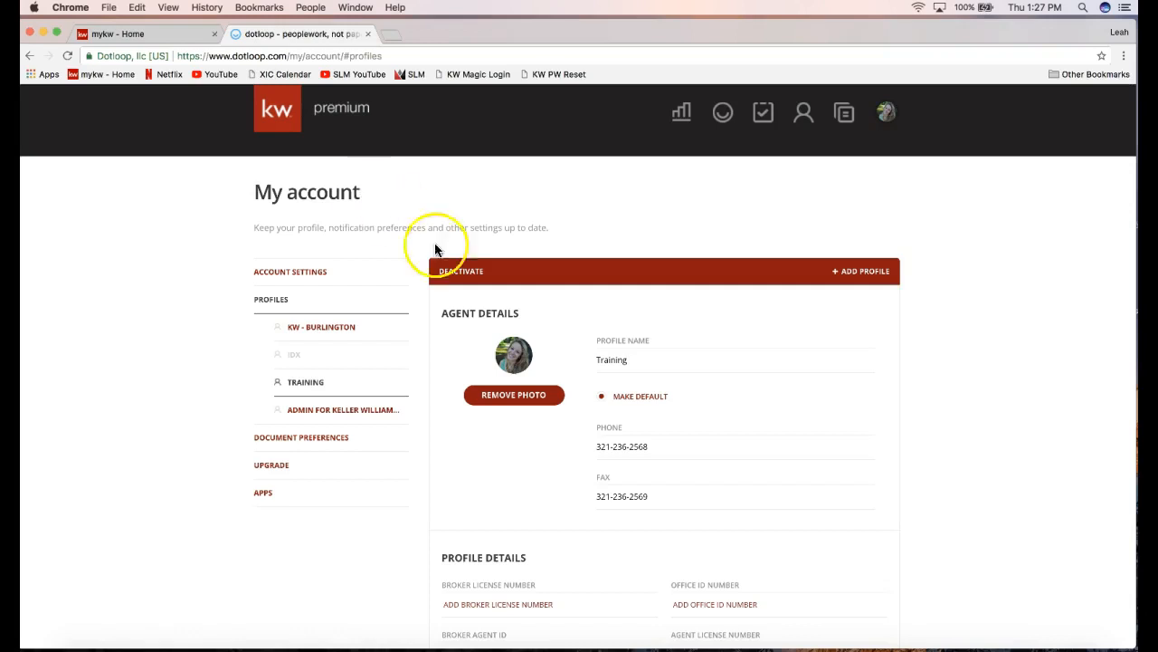
{"action": "left_click", "coordinate": [331, 439]}
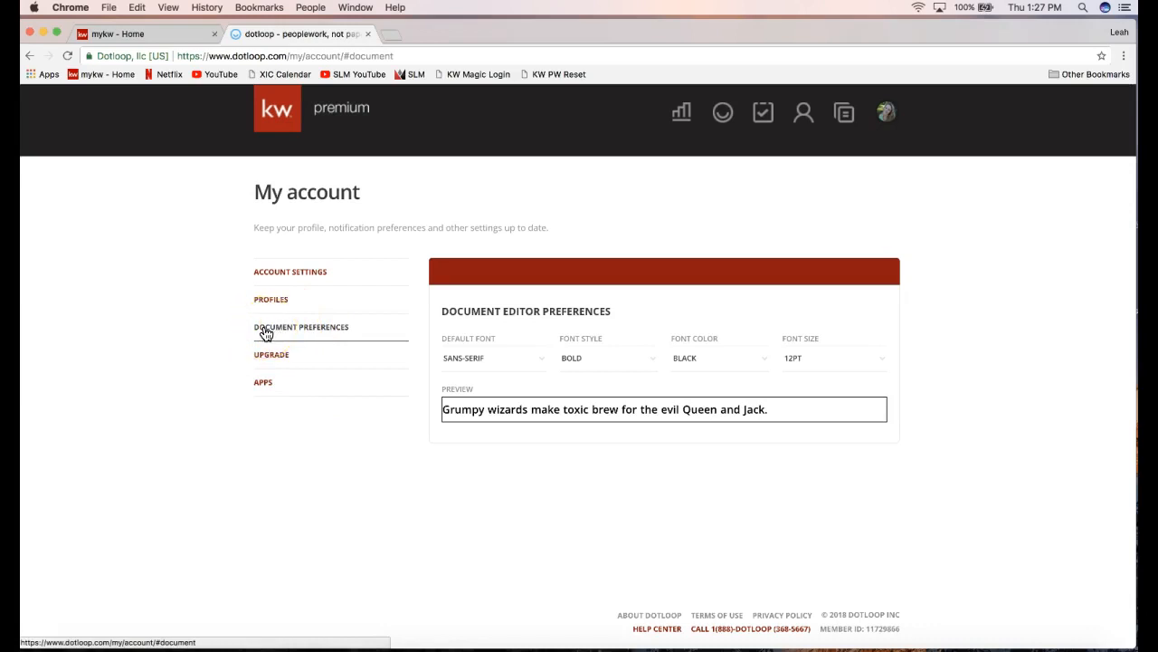
{"action": "left_click", "coordinate": [329, 331]}
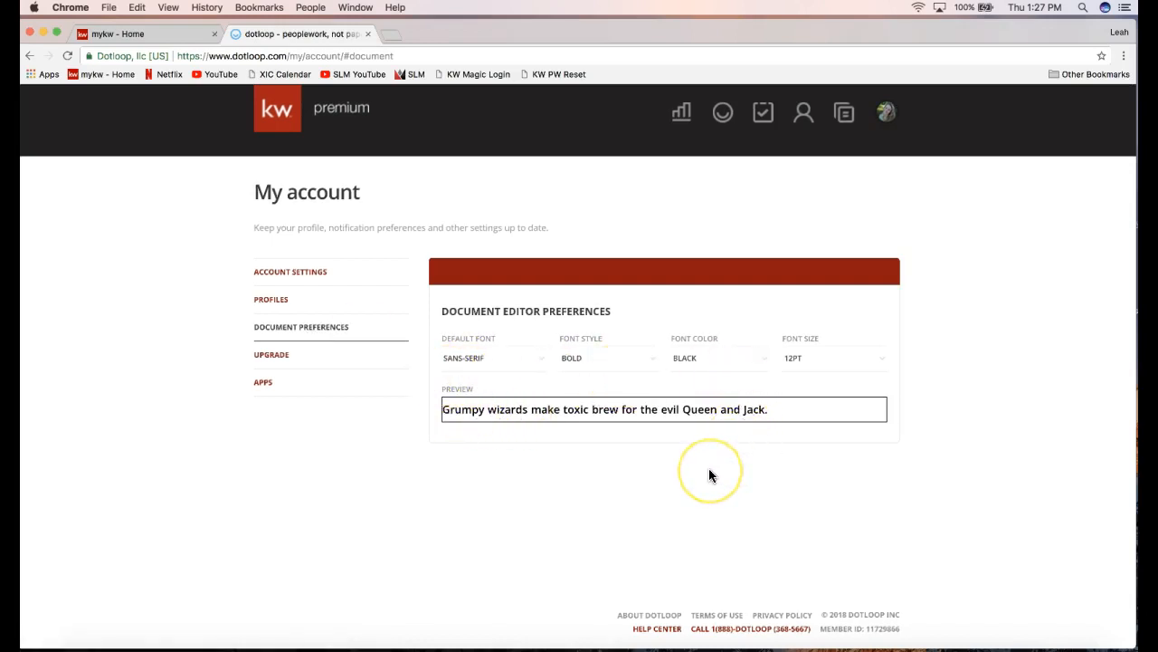
{"action": "left_click_drag", "start_coordinate": [441, 409], "coordinate": [736, 416]}
{"action": "double_click", "coordinate": [744, 413]}
{"action": "left_click", "coordinate": [744, 412]}
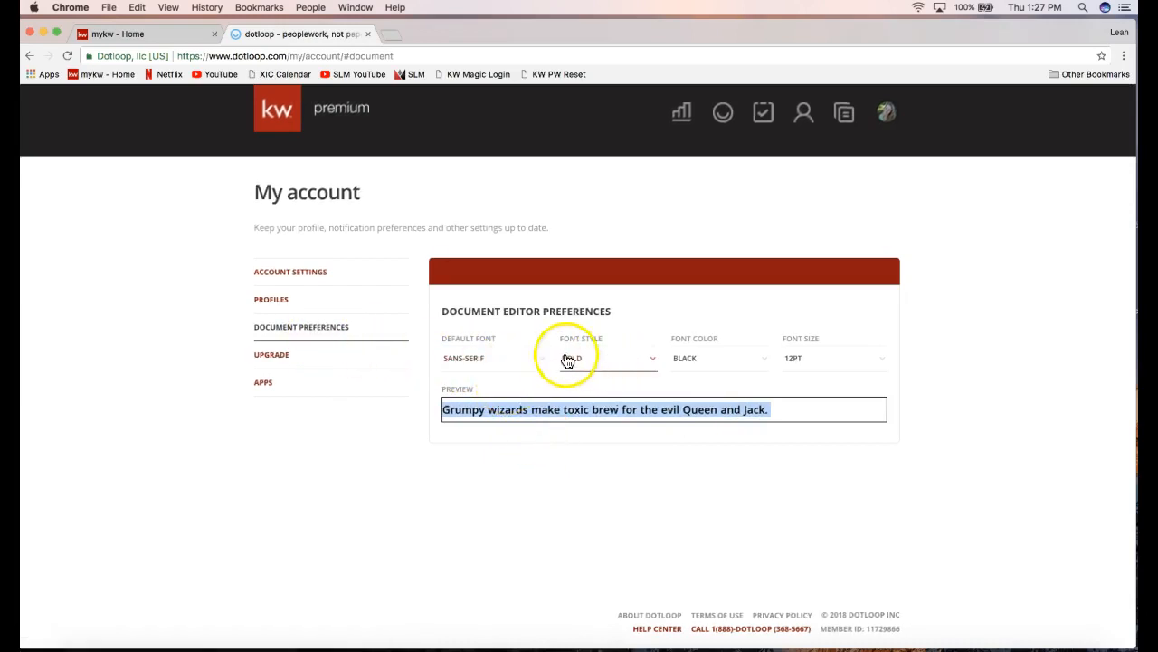
{"action": "left_click", "coordinate": [491, 360]}
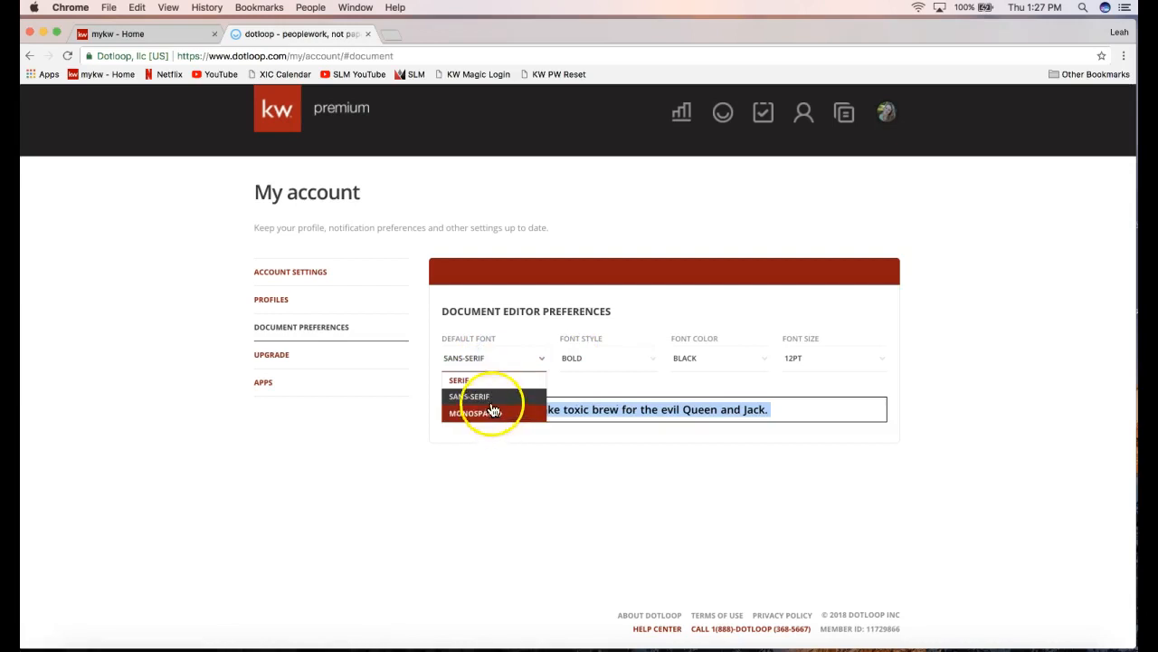
{"action": "left_click", "coordinate": [484, 380]}
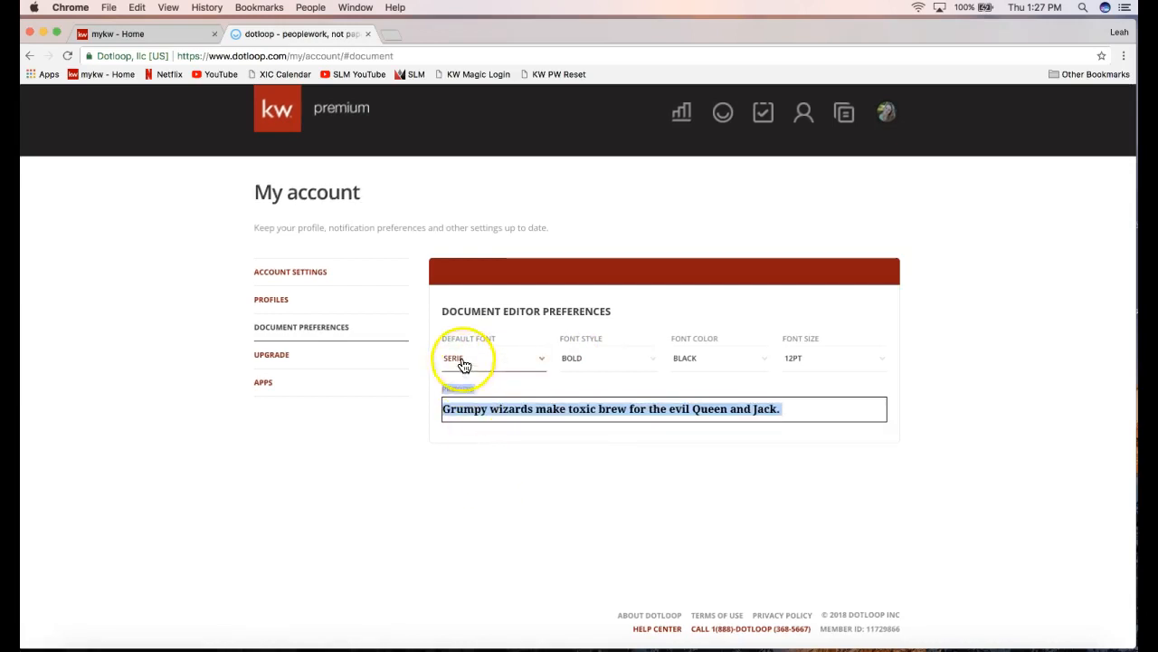
{"action": "left_click", "coordinate": [463, 362]}
{"action": "left_click", "coordinate": [465, 393]}
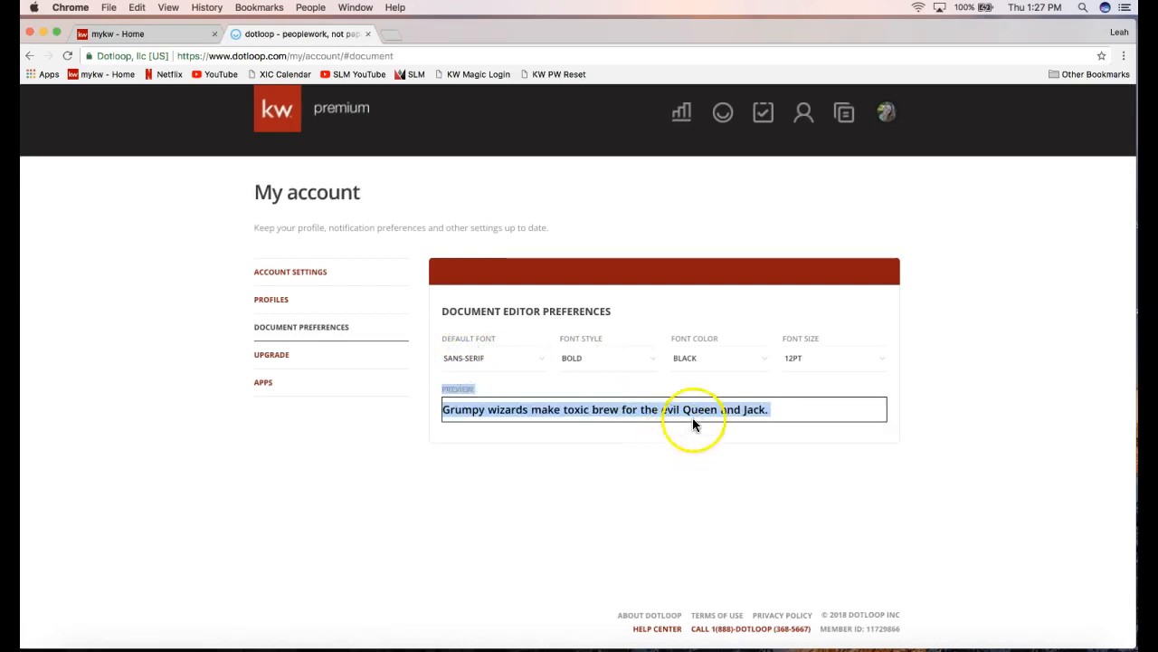
{"action": "left_click", "coordinate": [688, 385]}
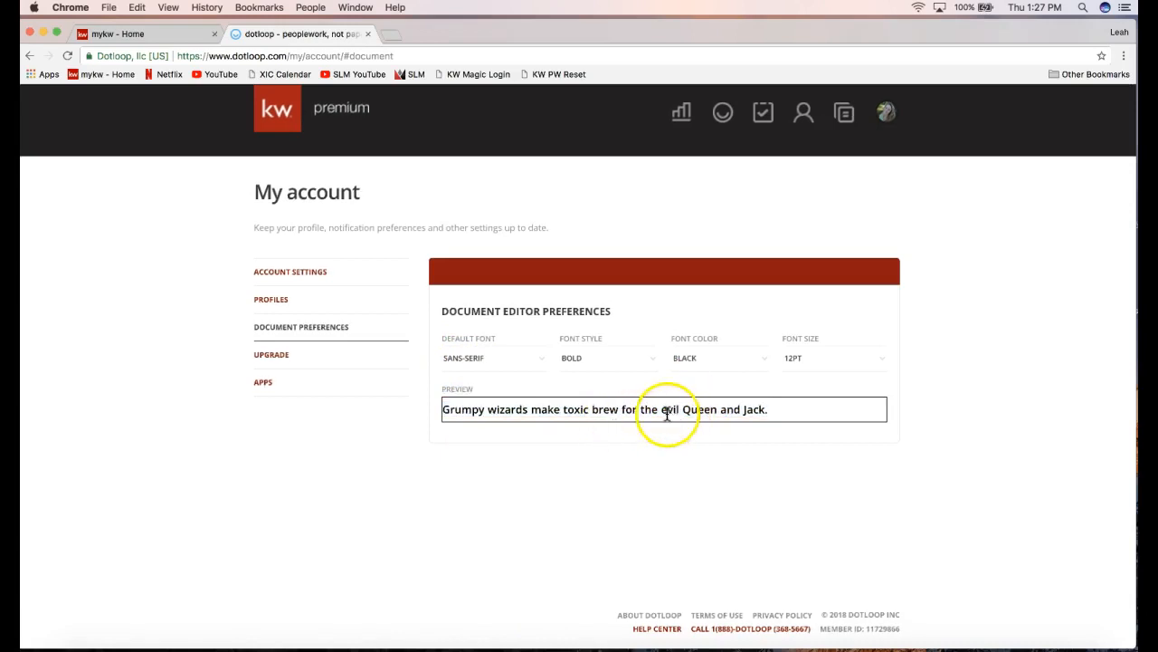
{"action": "left_click", "coordinate": [708, 363]}
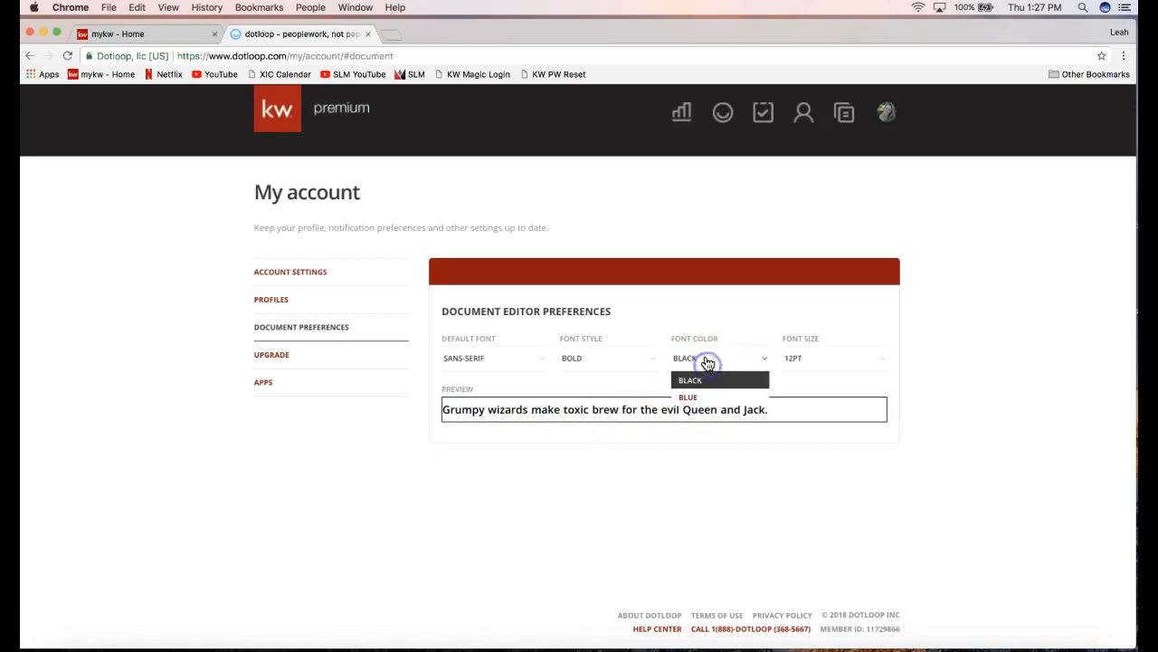
{"action": "left_click", "coordinate": [690, 396]}
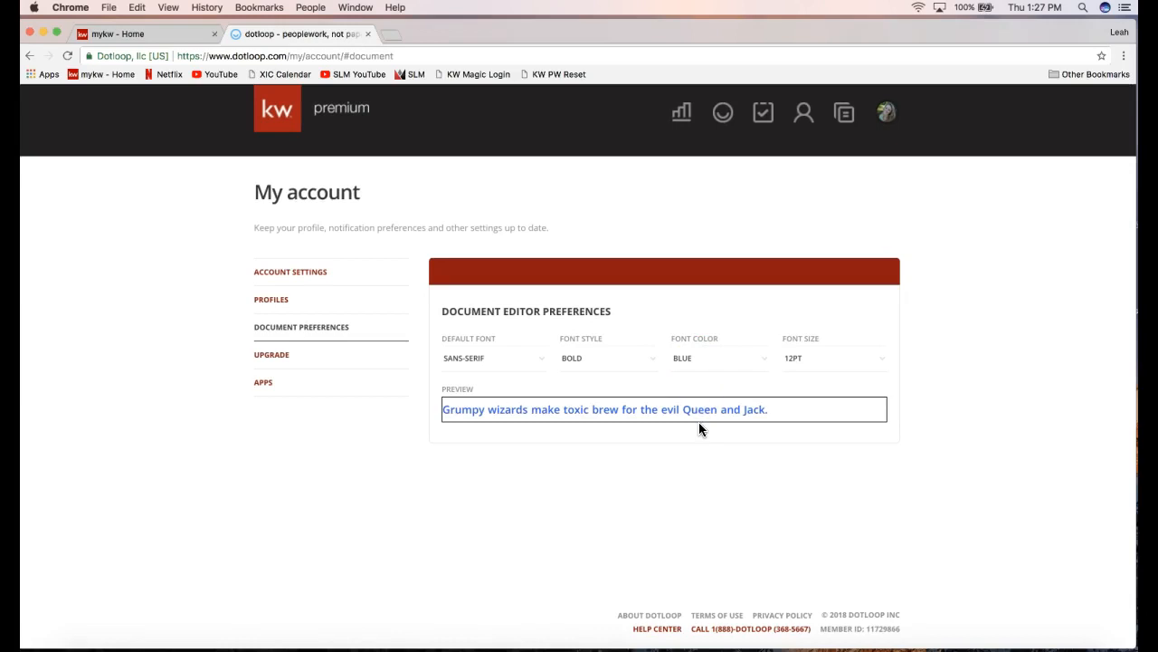
{"action": "left_click", "coordinate": [688, 364]}
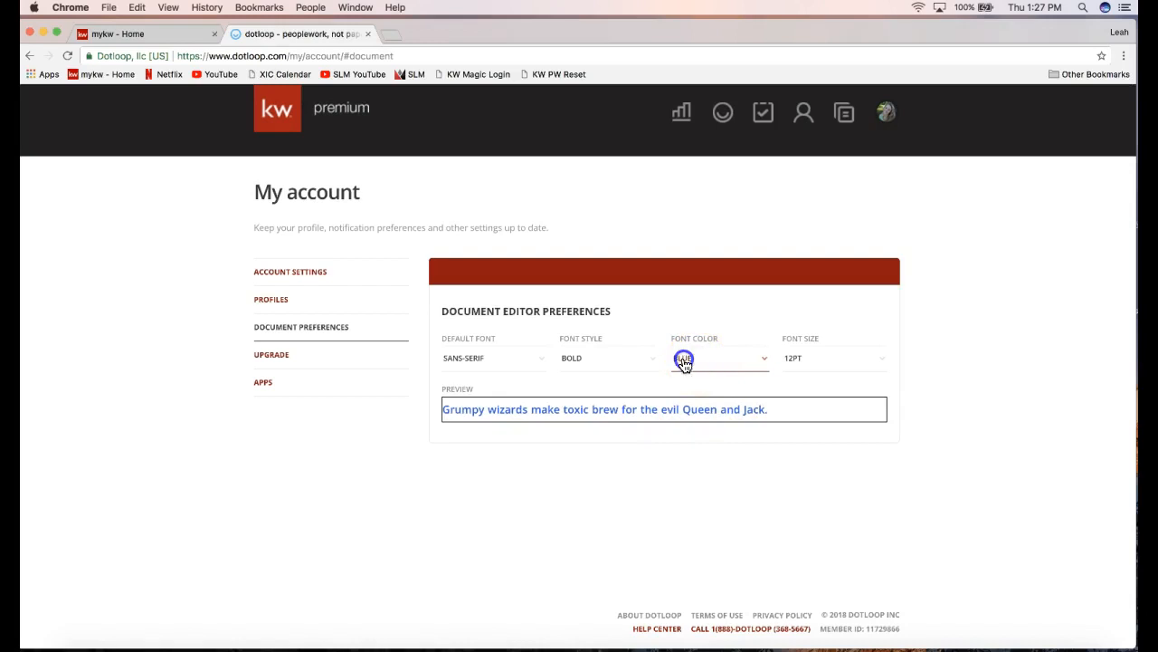
{"action": "left_click", "coordinate": [706, 378]}
{"action": "left_click", "coordinate": [840, 368]}
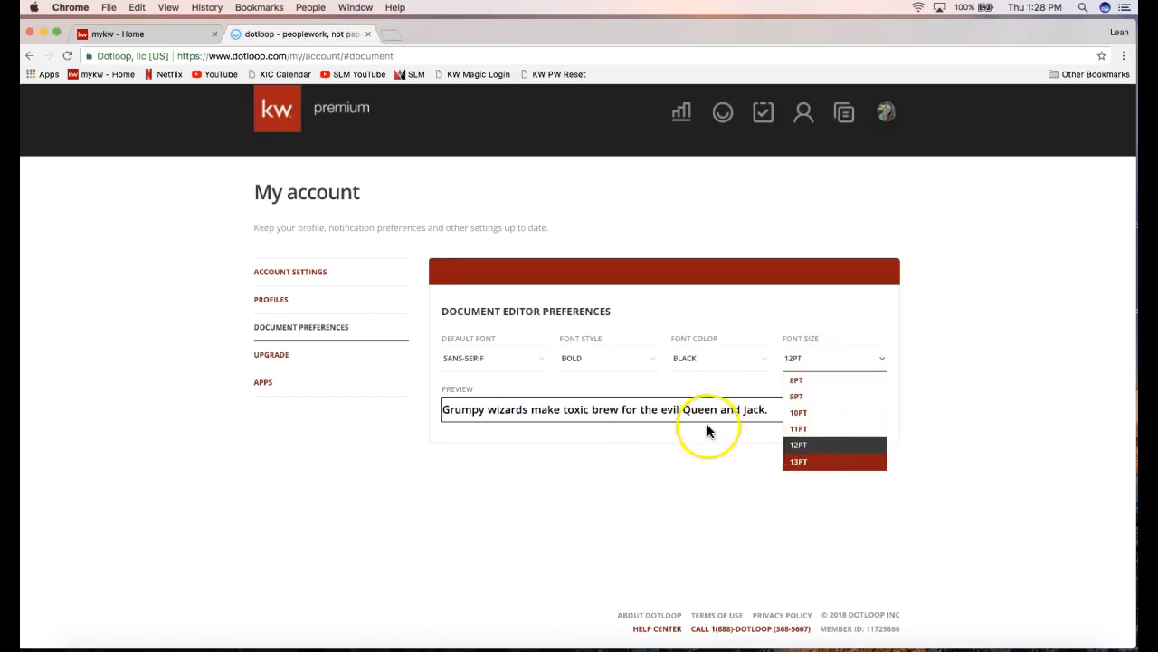
{"action": "left_click", "coordinate": [802, 462]}
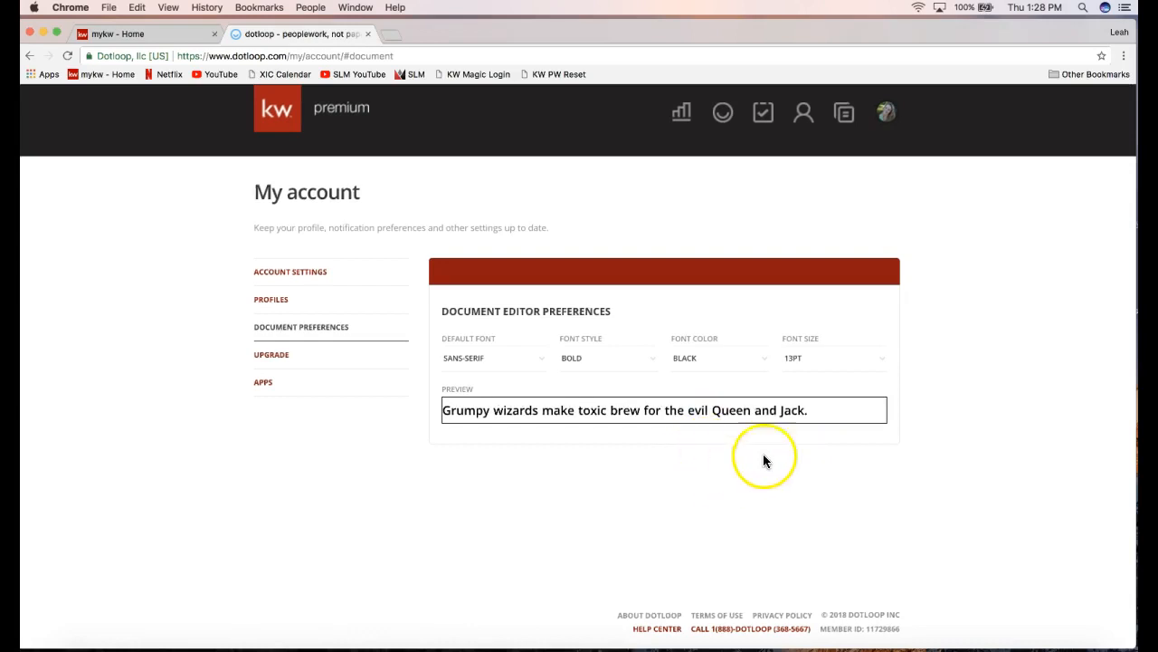
{"action": "left_click", "coordinate": [812, 364]}
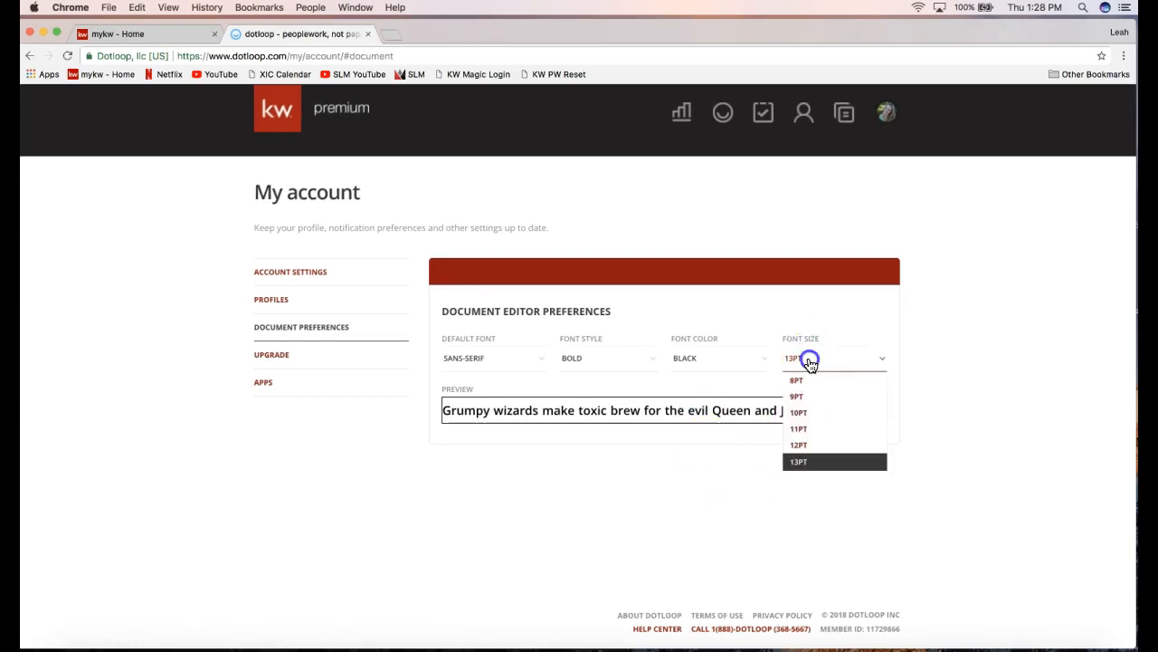
{"action": "left_click", "coordinate": [805, 445]}
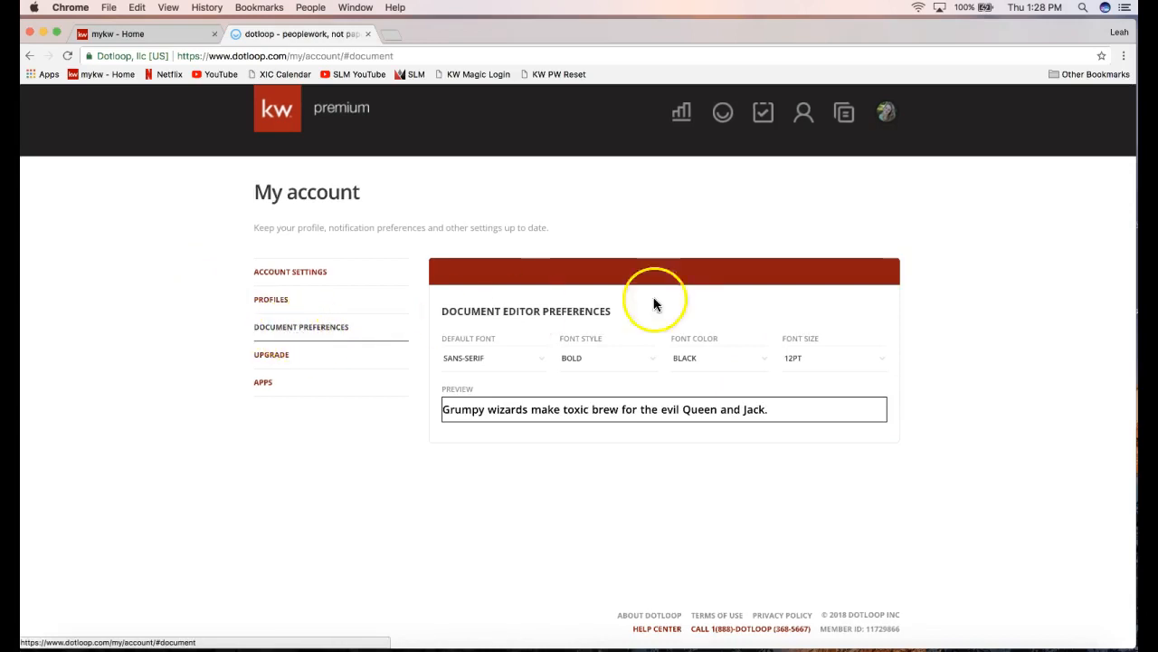
{"action": "scroll", "coordinate": [875, 258], "scroll_direction": "up", "scroll_amount": 2}
{"action": "scroll", "coordinate": [876, 259], "scroll_direction": "up", "scroll_amount": 2}
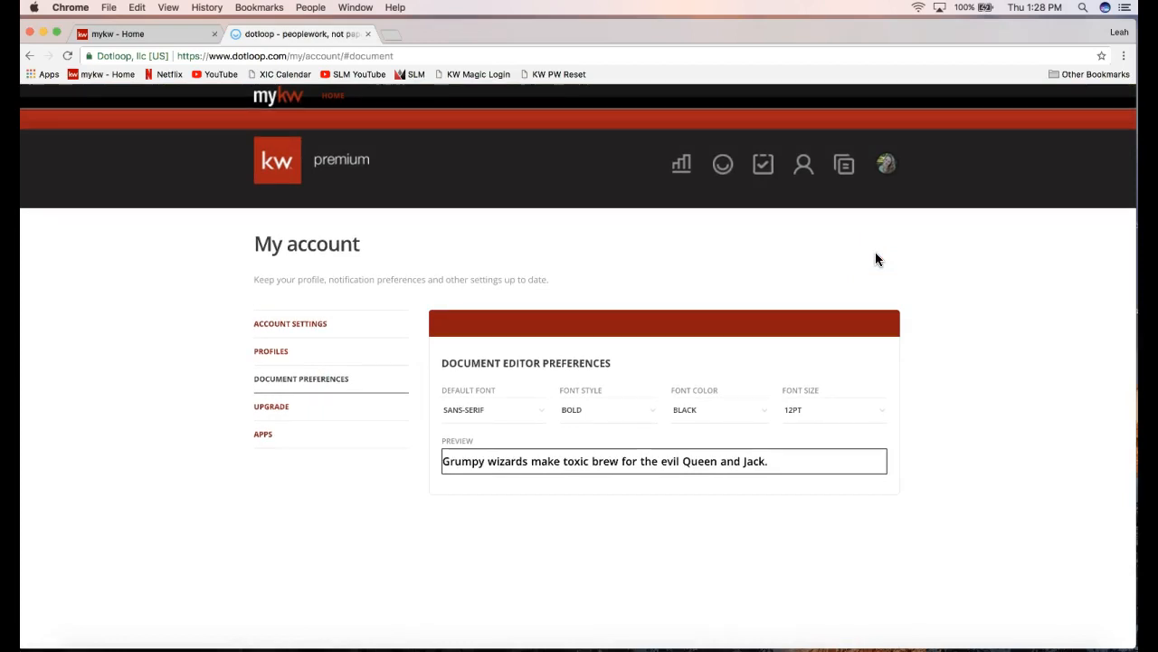
{"action": "left_click", "coordinate": [887, 165]}
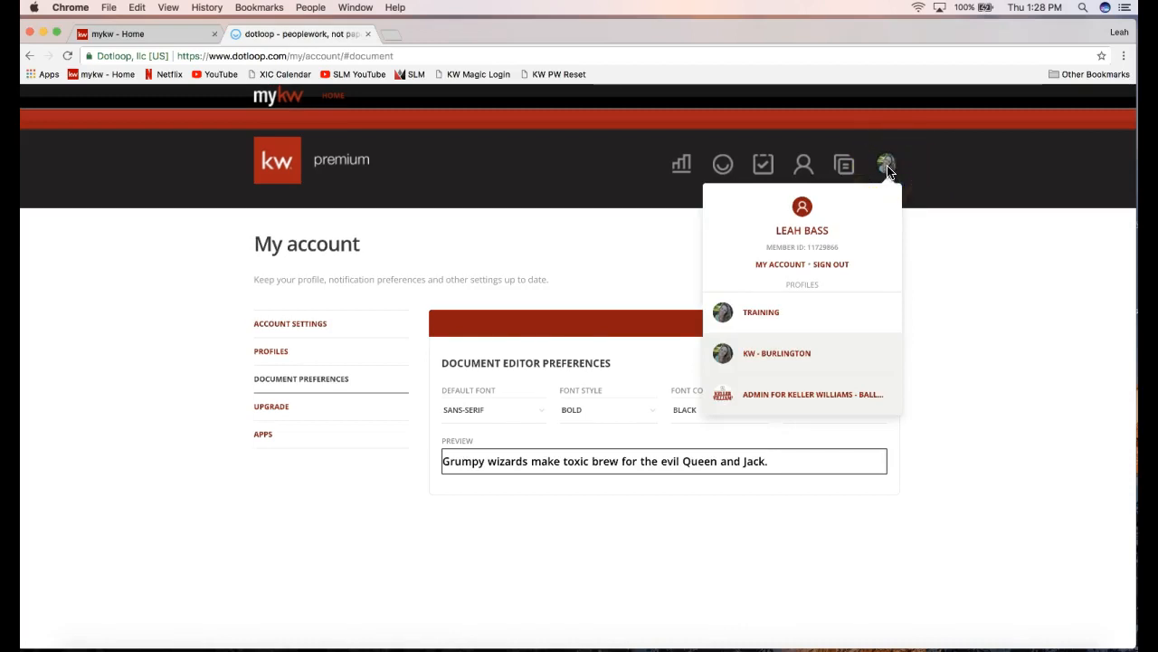
{"action": "left_click", "coordinate": [788, 269]}
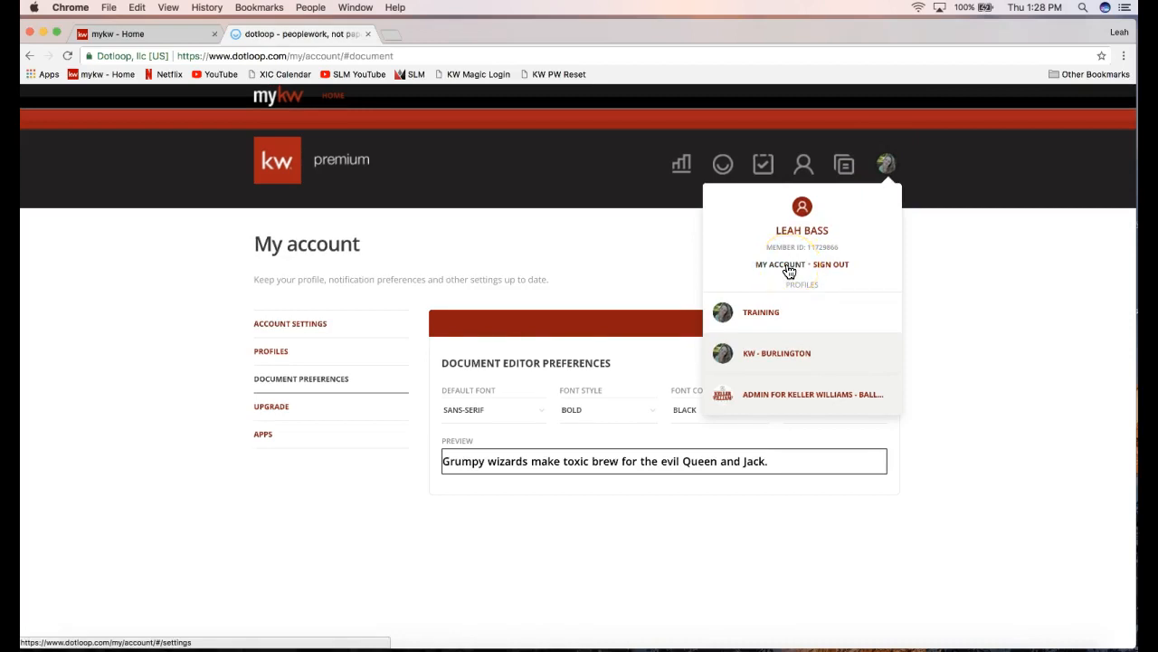
{"action": "left_click", "coordinate": [680, 266]}
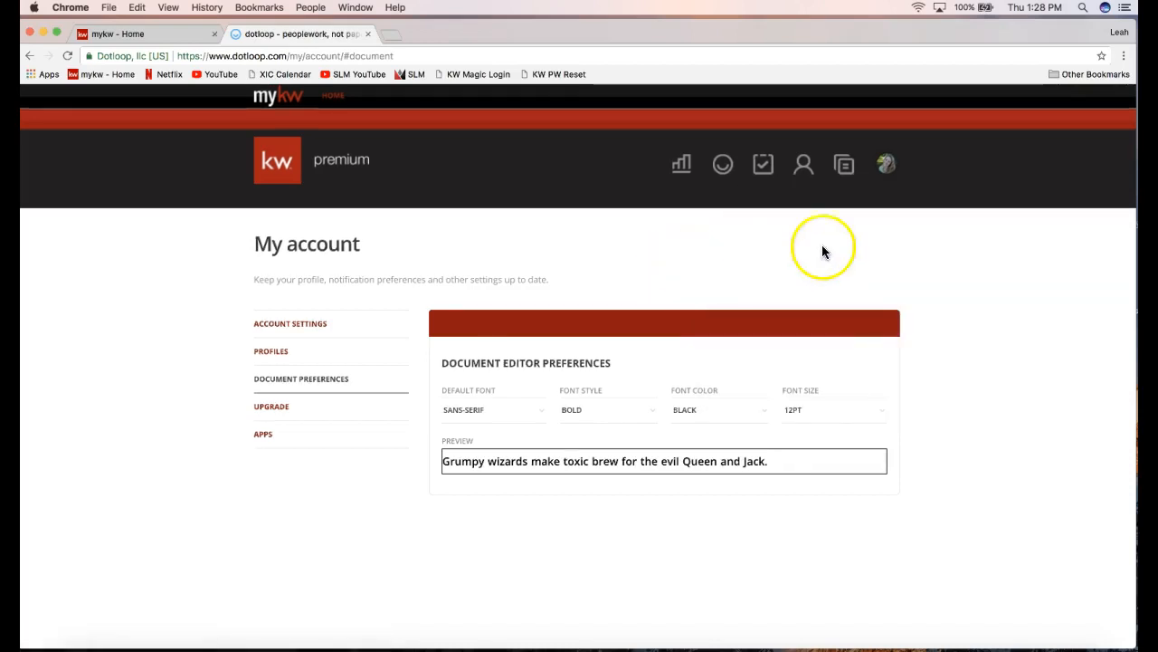
{"action": "left_click", "coordinate": [882, 164]}
{"action": "left_click", "coordinate": [843, 173]}
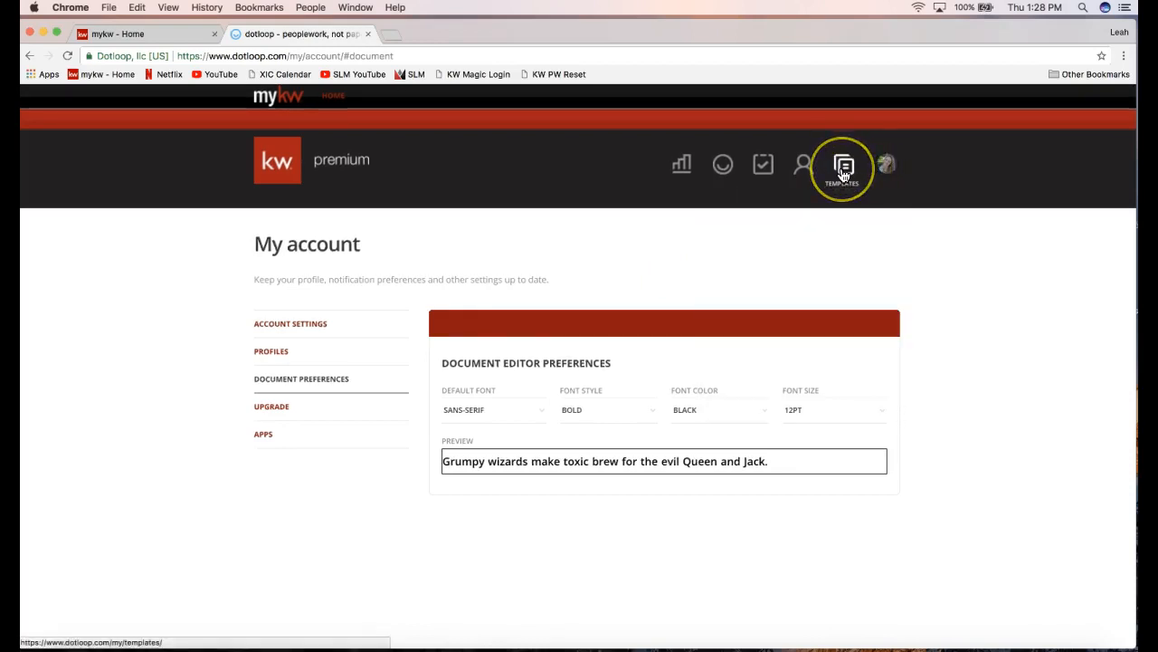
Go to the document Templates page and browse the personal templates.
{"action": "left_click", "coordinate": [842, 173]}
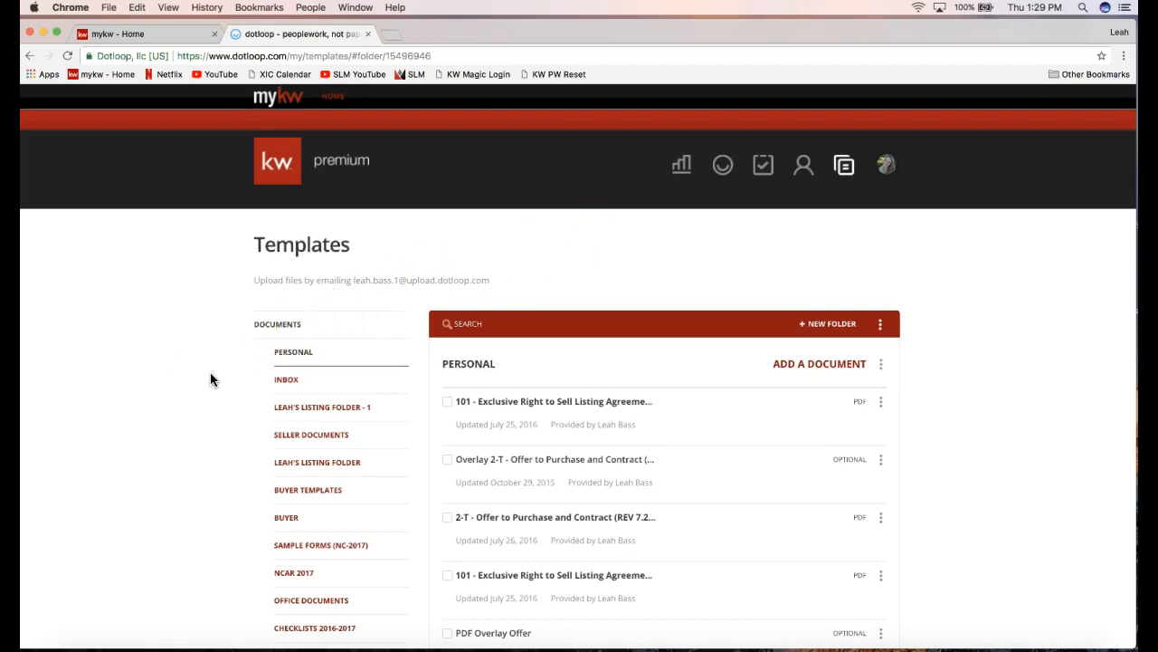
{"action": "scroll", "coordinate": [210, 372], "scroll_direction": "down", "scroll_amount": 2}
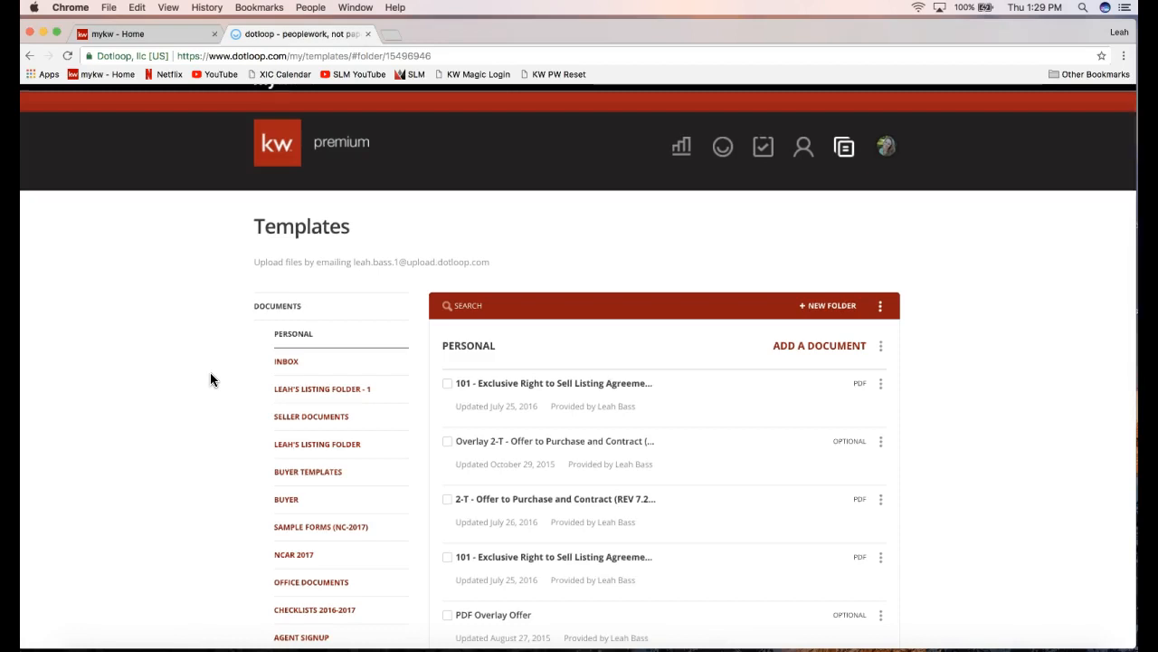
{"action": "scroll", "coordinate": [193, 370], "scroll_direction": "down", "scroll_amount": 3}
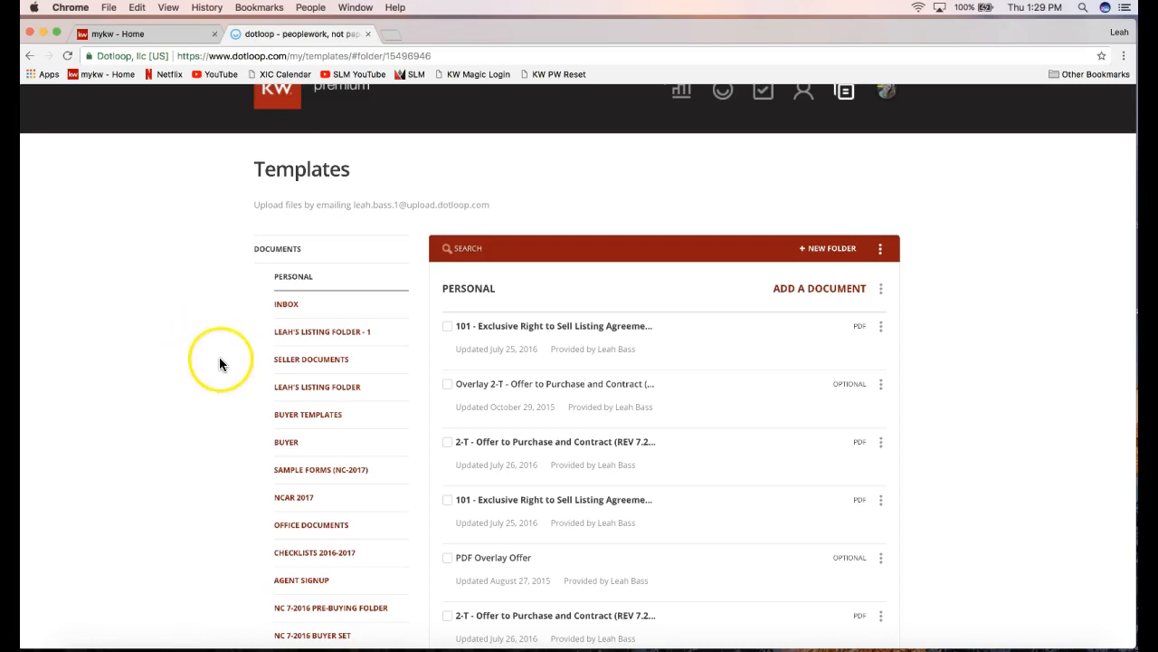
{"action": "scroll", "coordinate": [219, 360], "scroll_direction": "up", "scroll_amount": 1}
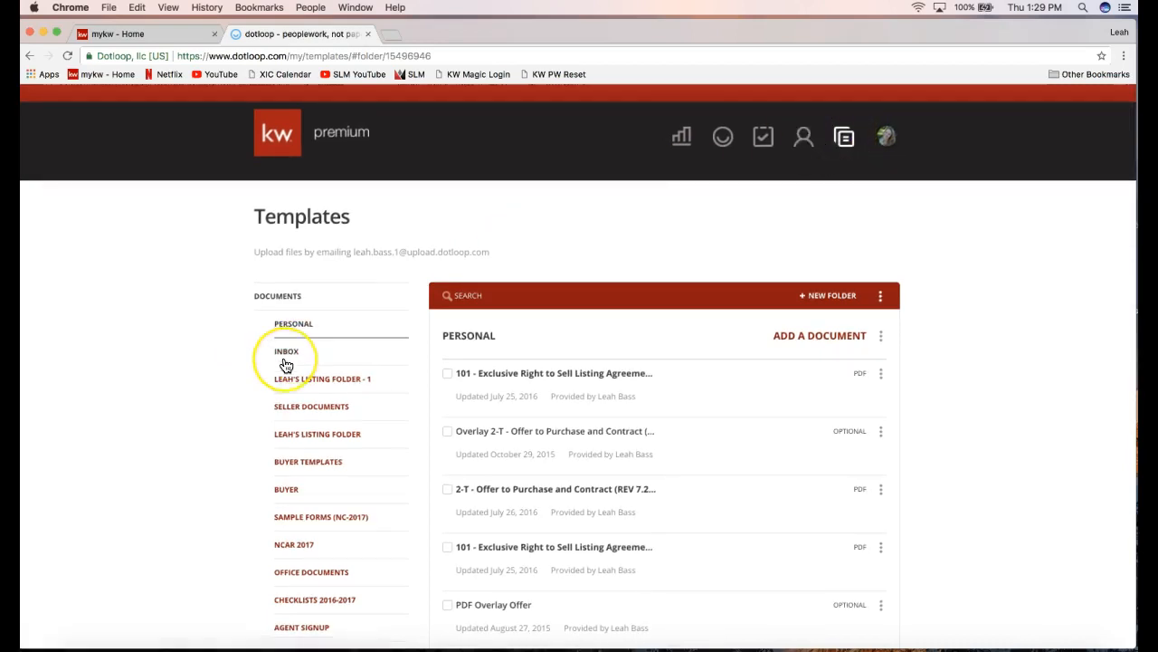
{"action": "scroll", "coordinate": [284, 362], "scroll_direction": "down", "scroll_amount": 3}
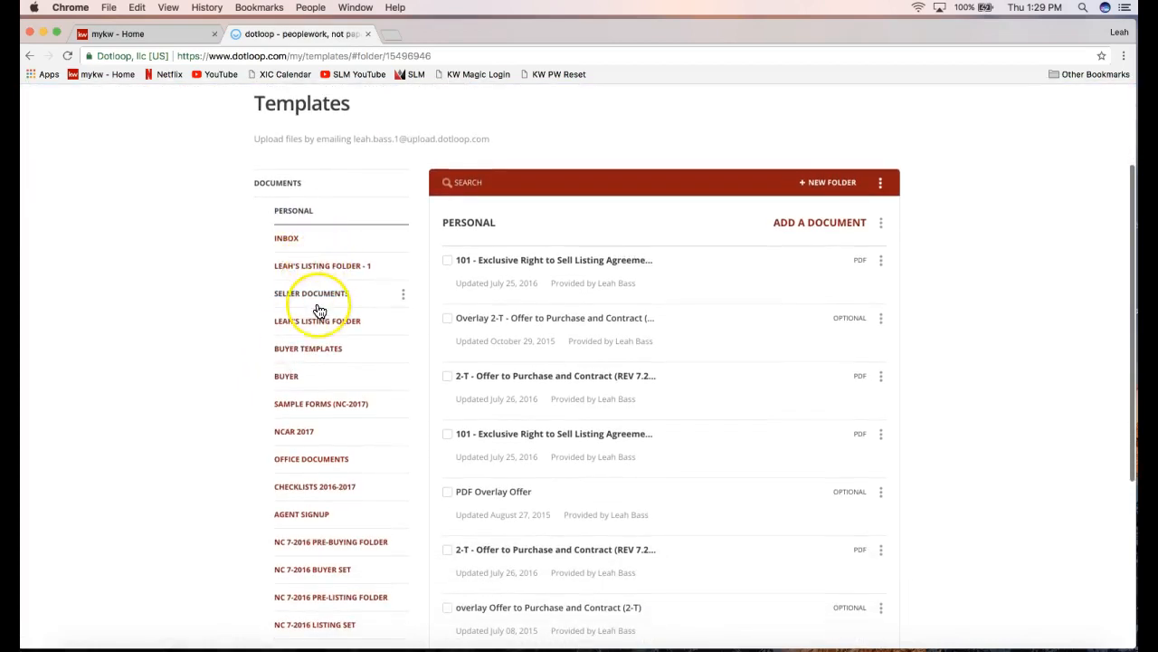
Open the NCAR 2017 folder, listing forms like Pg 13 - Receipts and 101 Exclusive Right to Sell.
{"action": "scroll", "coordinate": [317, 308], "scroll_direction": "down", "scroll_amount": 2}
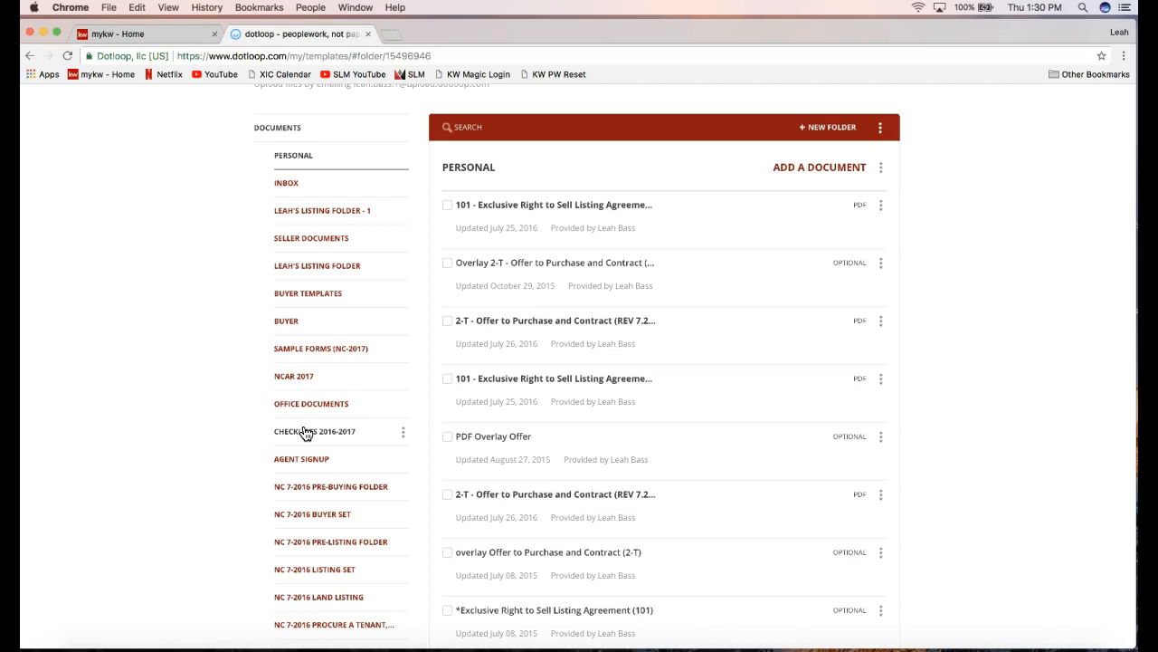
{"action": "scroll", "coordinate": [306, 434], "scroll_direction": "down", "scroll_amount": 2}
{"action": "left_click", "coordinate": [223, 440]}
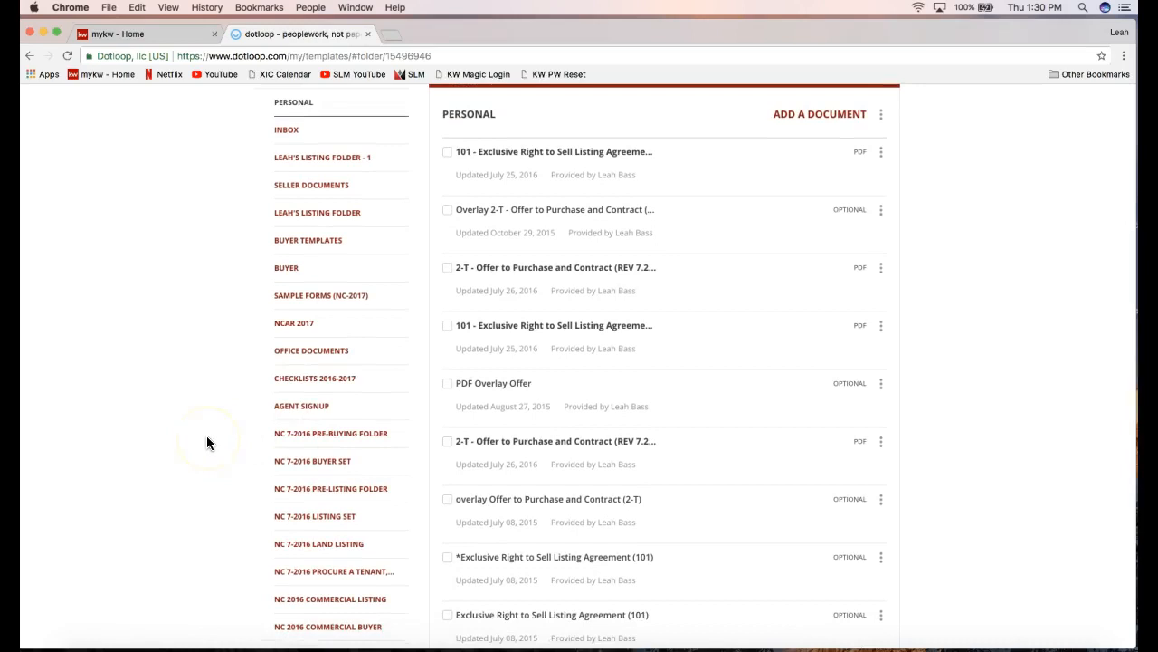
{"action": "scroll", "coordinate": [207, 442], "scroll_direction": "up", "scroll_amount": 2}
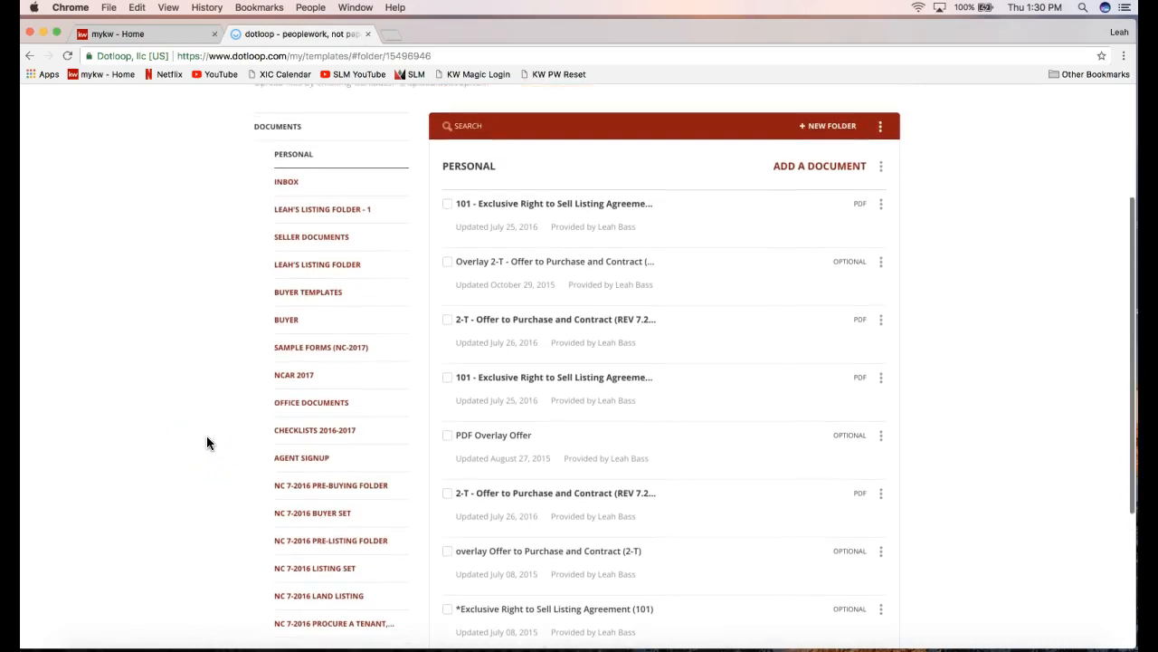
{"action": "left_click", "coordinate": [298, 389]}
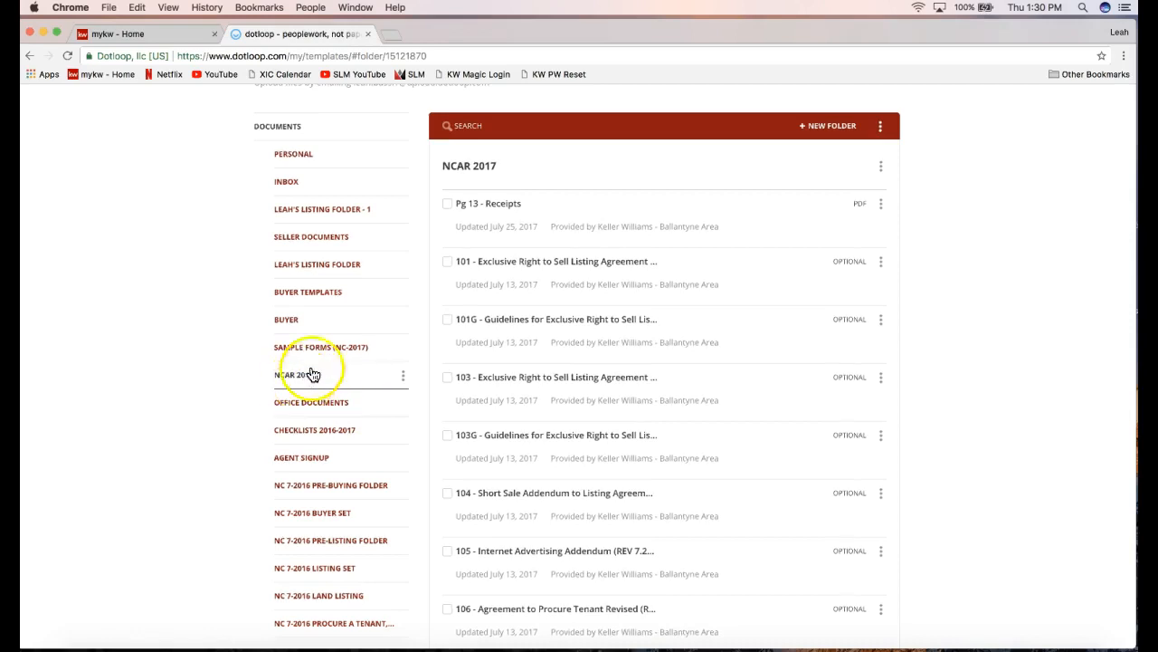
Search the NCAR 2017 templates for 'listing'.
{"action": "scroll", "coordinate": [385, 261], "scroll_direction": "up", "scroll_amount": 2}
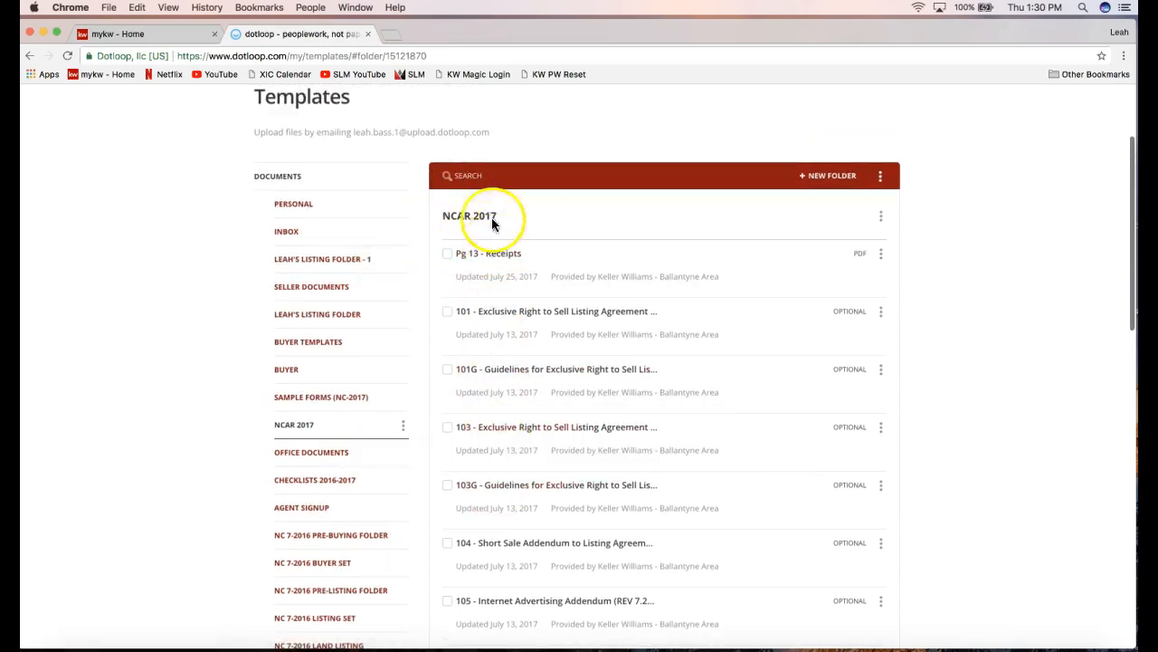
{"action": "left_click", "coordinate": [479, 180]}
{"action": "left_click", "coordinate": [491, 141]}
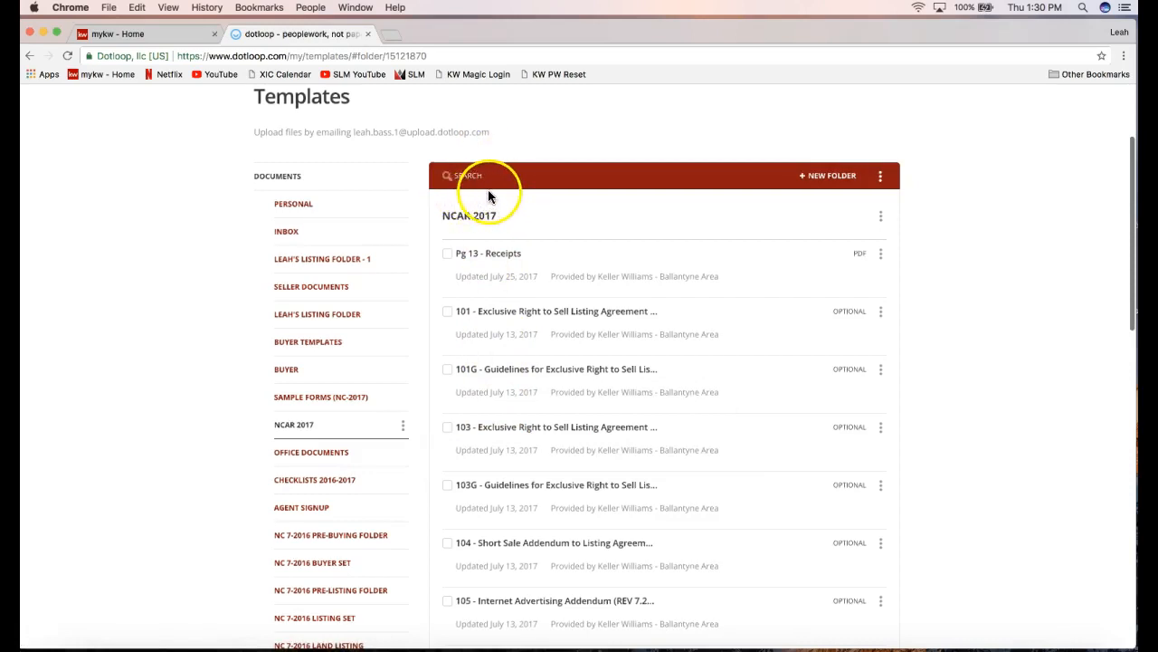
{"action": "left_click", "coordinate": [467, 176]}
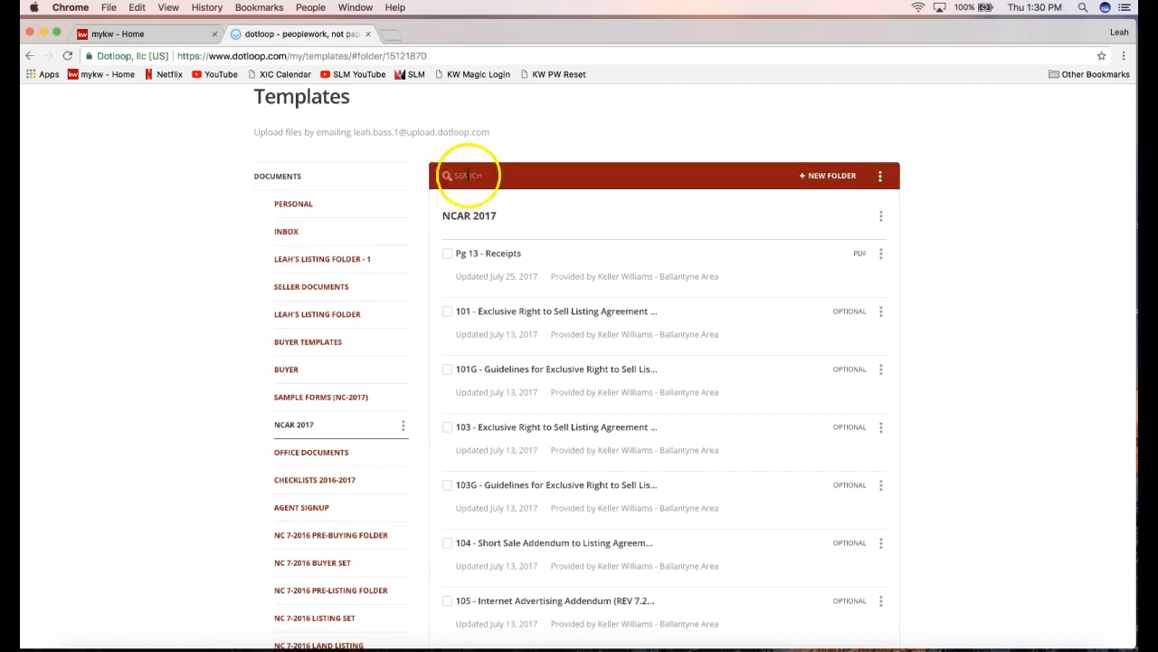
{"action": "left_click", "coordinate": [485, 178]}
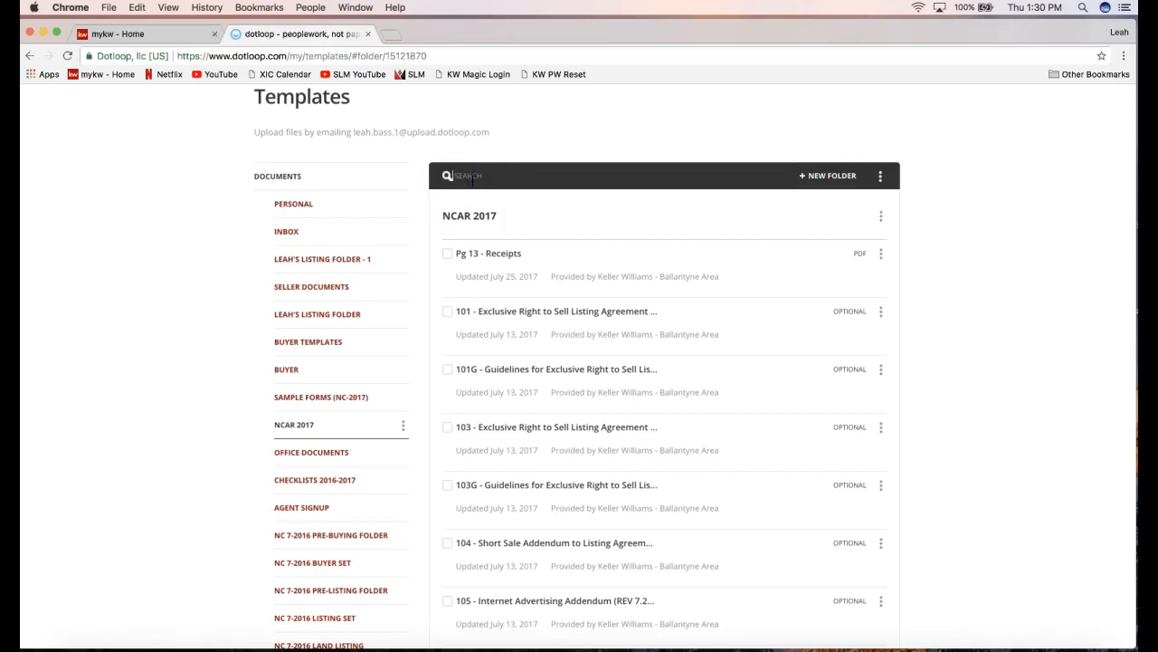
{"action": "type", "text": "listing"}
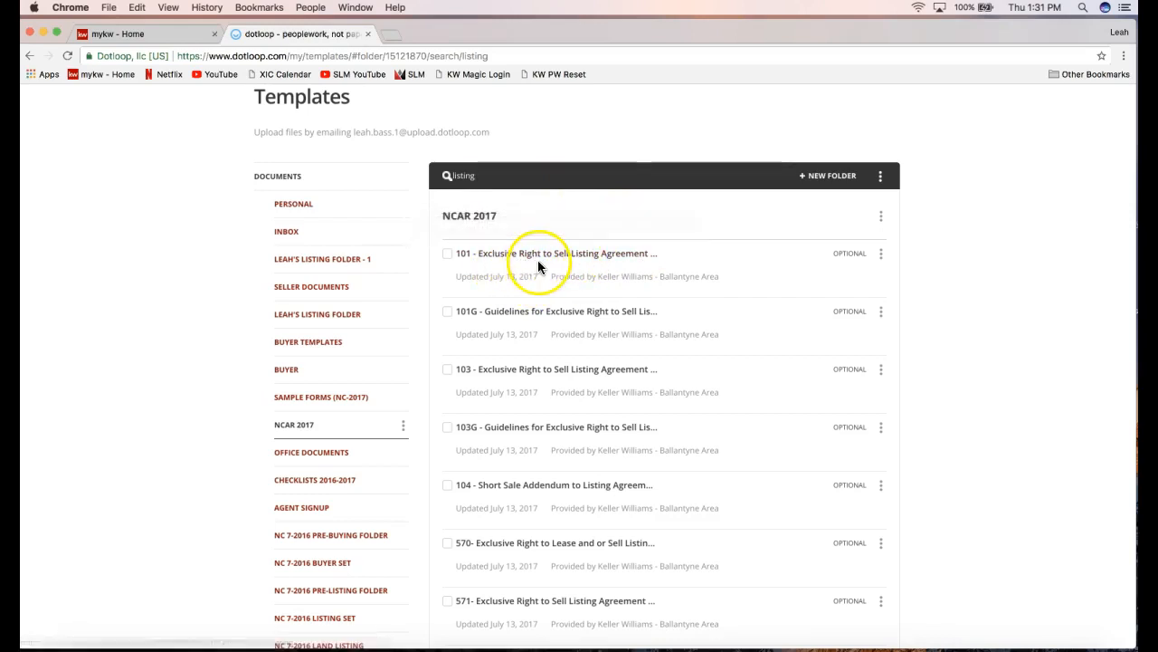
Download the 101 - Exclusive Right to Sell Listing Agreement as a PDF from its row menu.
{"action": "left_click", "coordinate": [882, 258]}
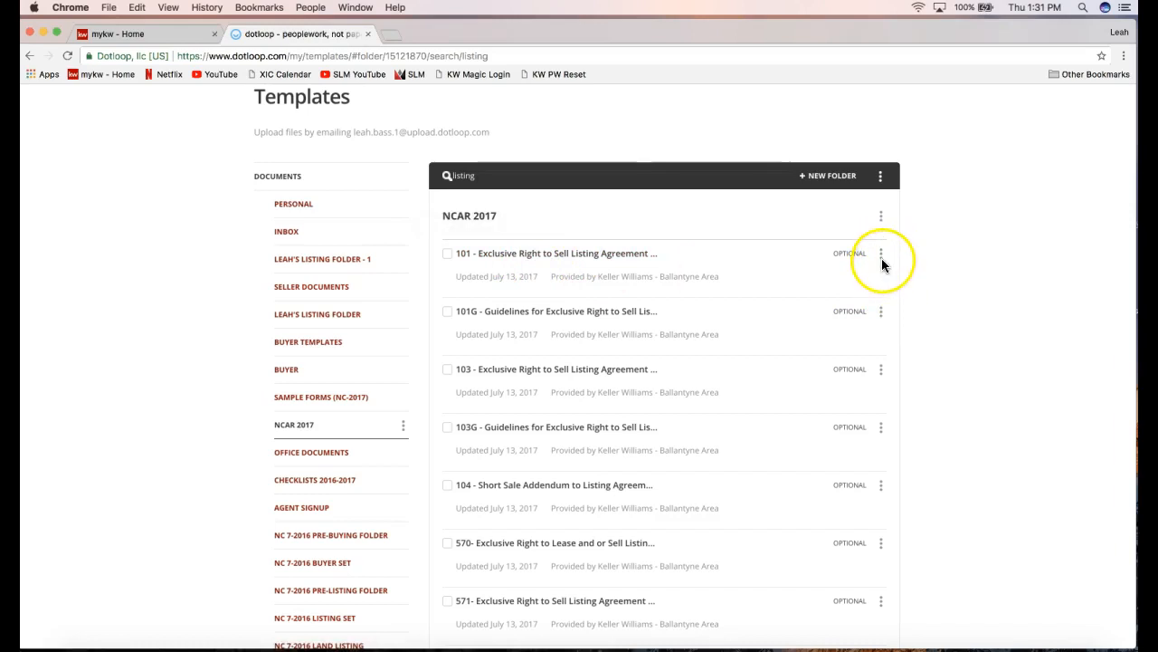
{"action": "left_click", "coordinate": [883, 258]}
{"action": "left_click", "coordinate": [884, 258]}
{"action": "left_click", "coordinate": [883, 258]}
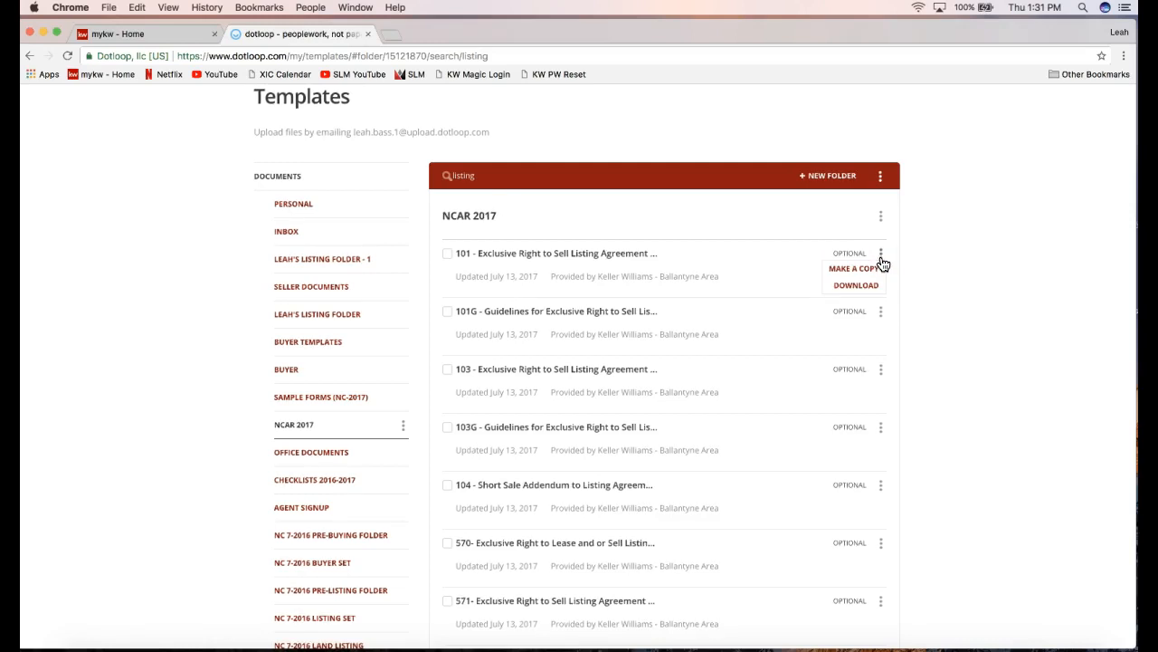
{"action": "left_click", "coordinate": [847, 287]}
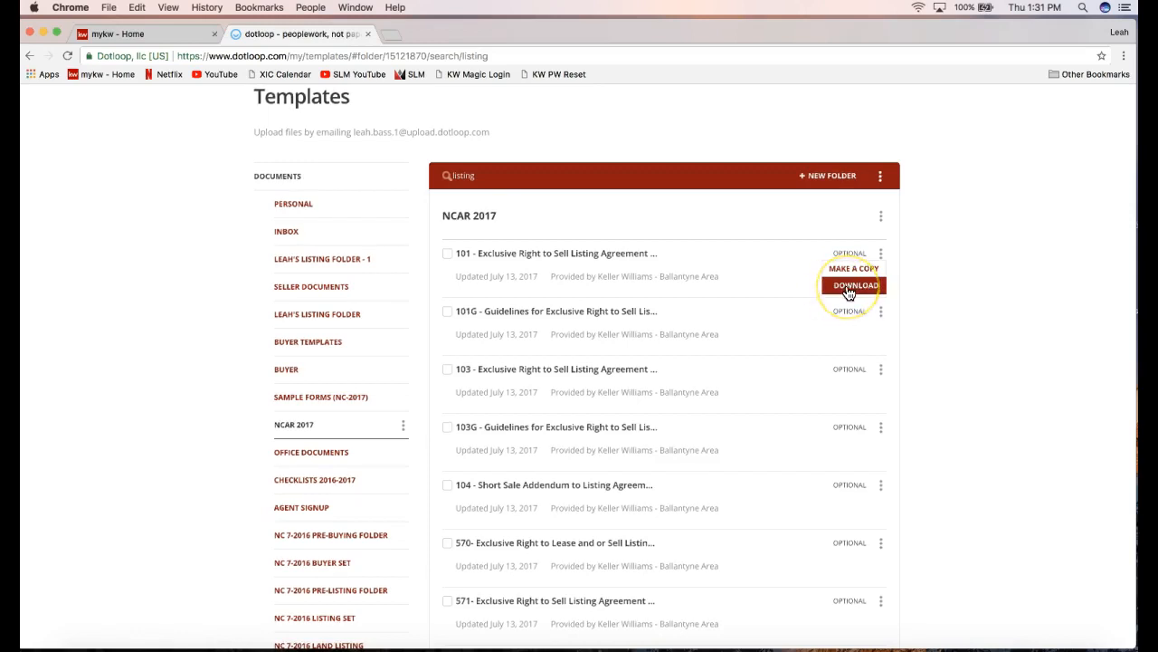
{"action": "left_click", "coordinate": [847, 289]}
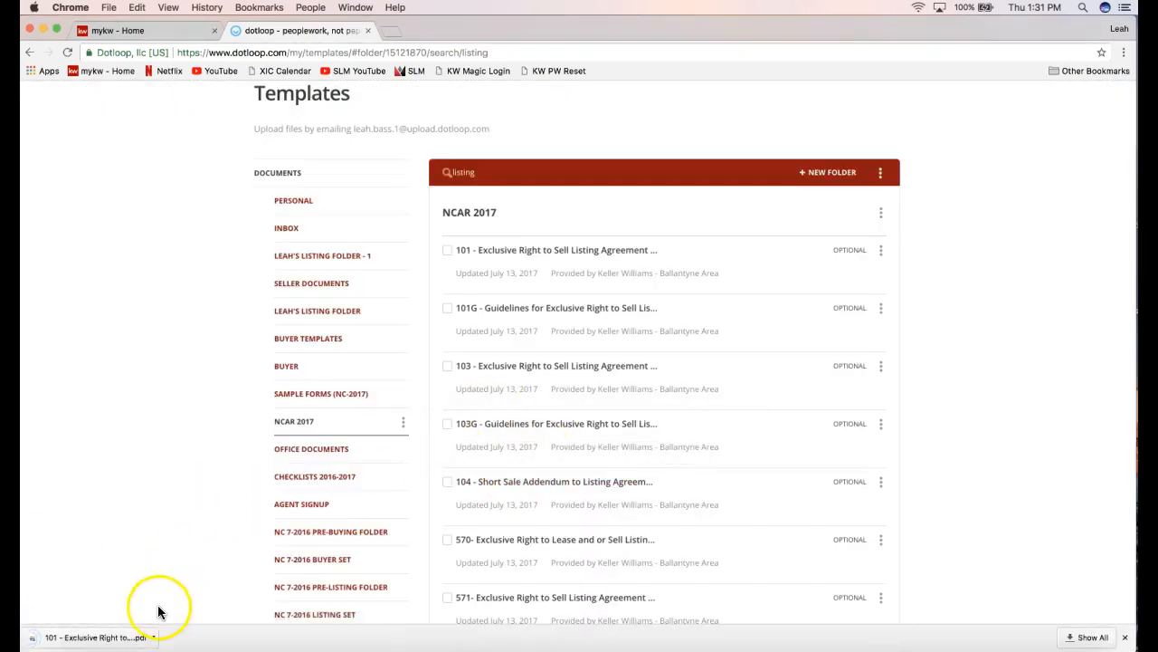
Open the downloaded 101 listing agreement PDF, review it, and close its tab.
{"action": "left_click", "coordinate": [94, 639]}
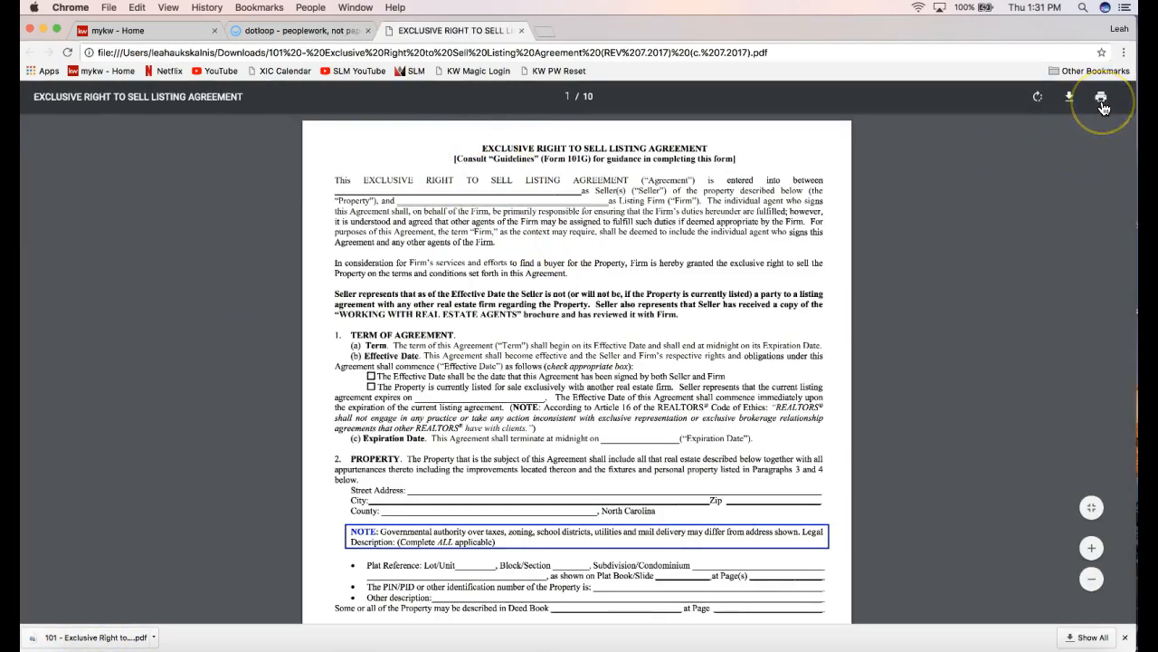
{"action": "left_click", "coordinate": [1101, 103]}
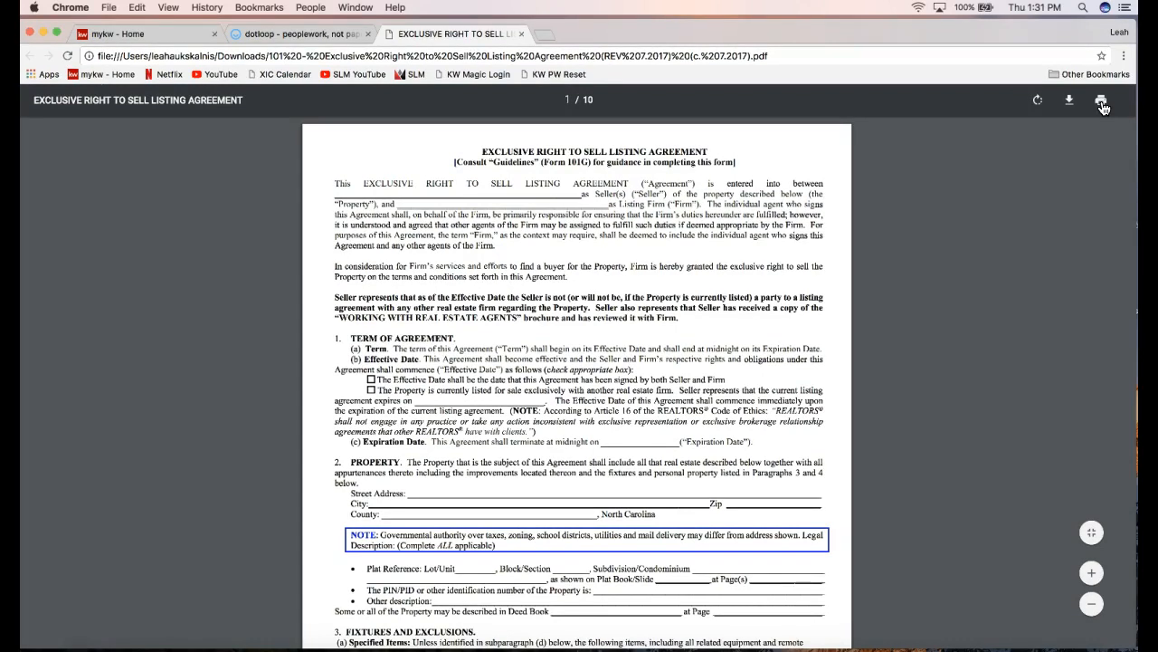
{"action": "left_click", "coordinate": [522, 34]}
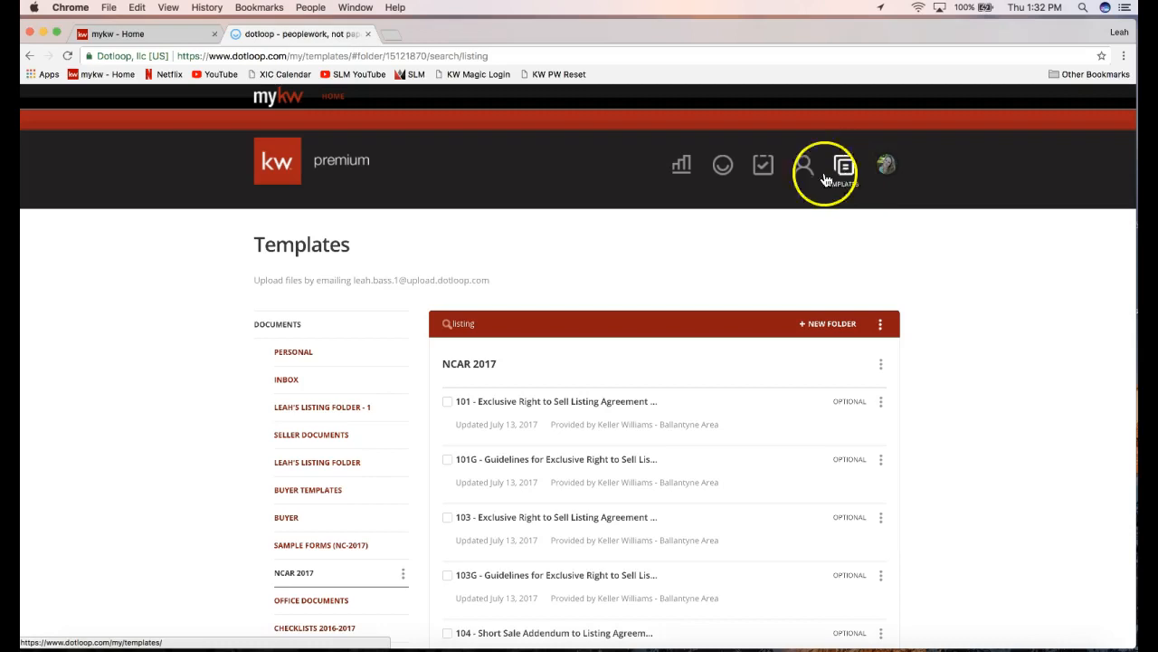
Review the 'listing' search results and the 101 template's options menu, then dismiss the menu.
{"action": "scroll", "coordinate": [180, 441], "scroll_direction": "down", "scroll_amount": 3}
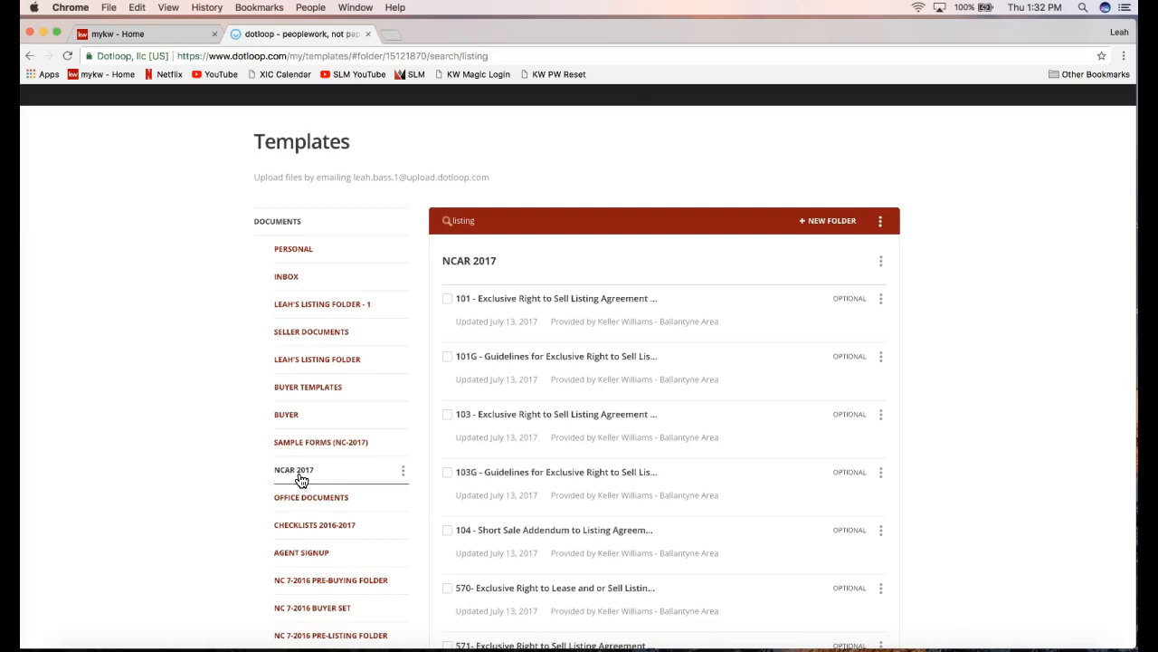
{"action": "left_click", "coordinate": [481, 222]}
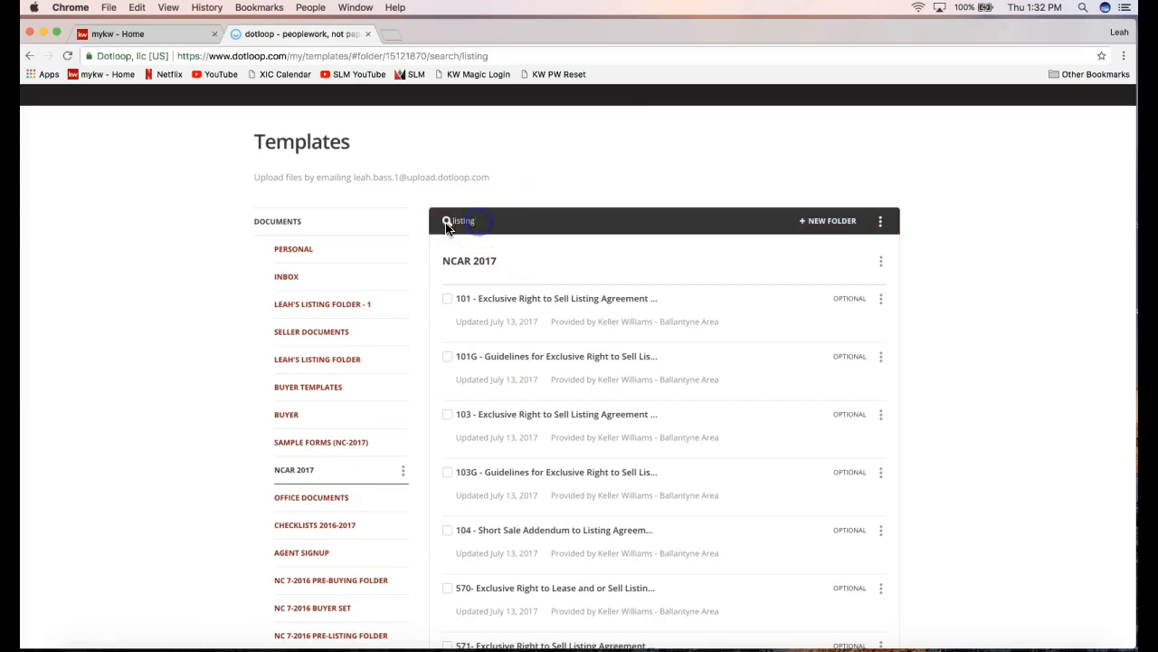
{"action": "double_click", "coordinate": [463, 221]}
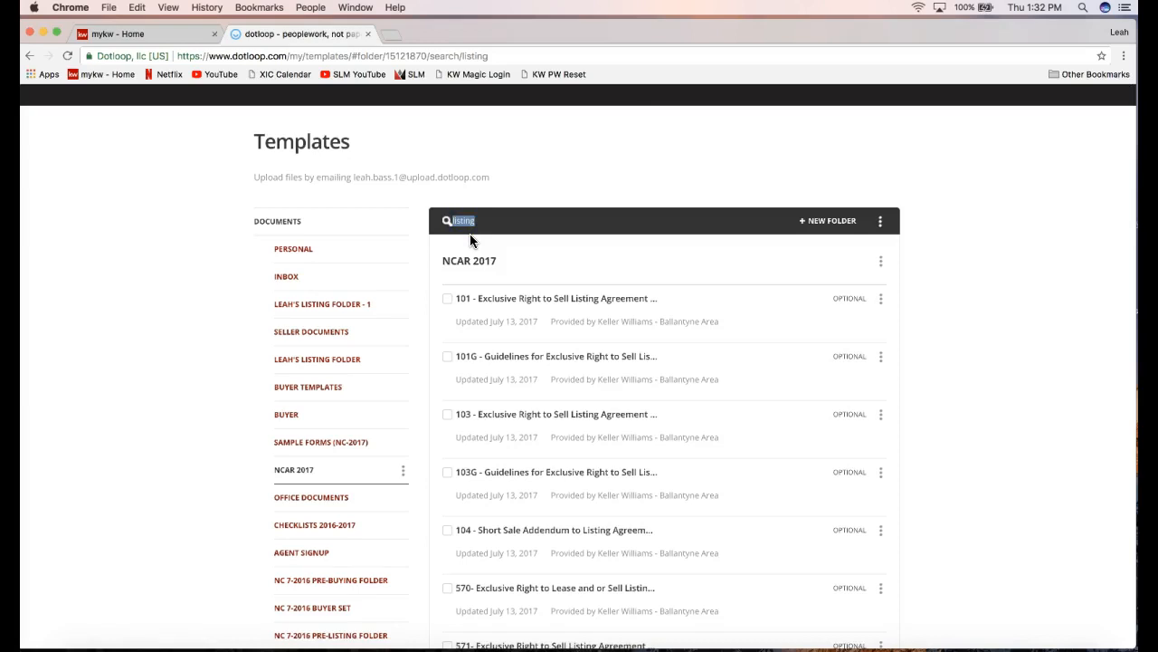
{"action": "left_click", "coordinate": [883, 303]}
{"action": "left_click", "coordinate": [882, 303]}
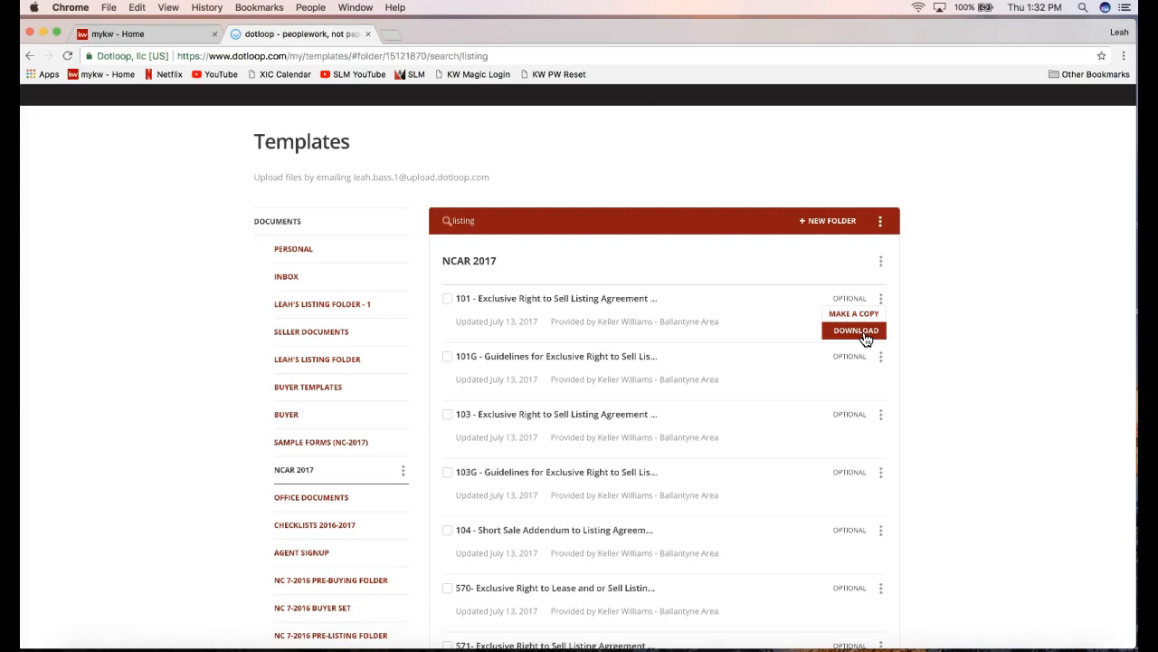
{"action": "left_click", "coordinate": [992, 269]}
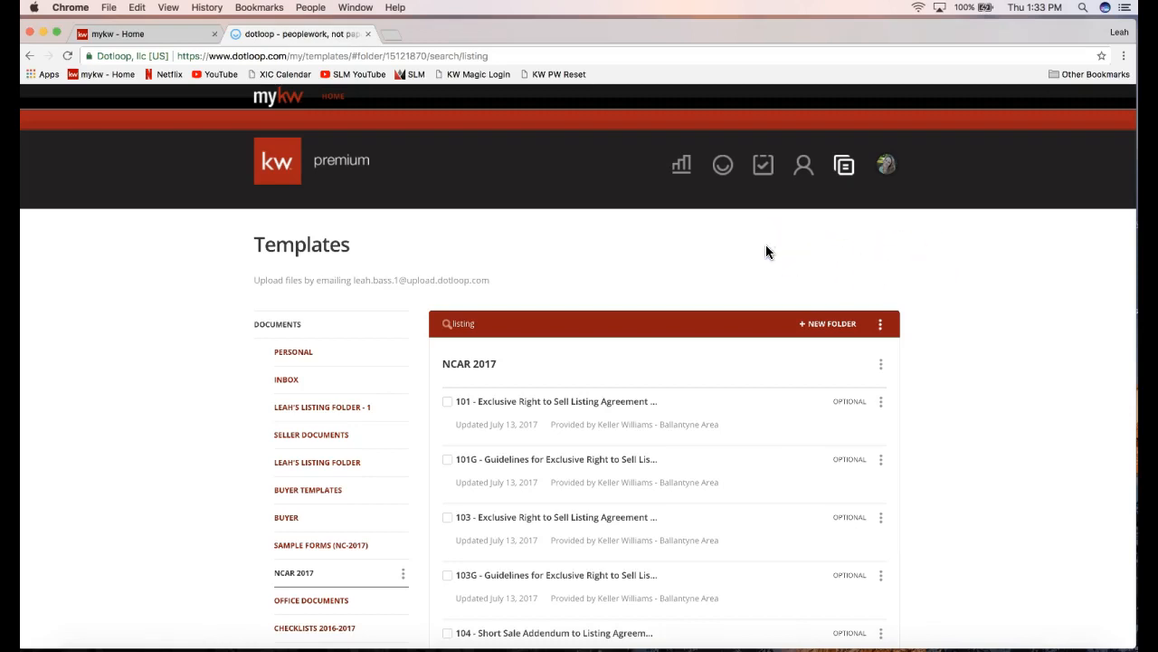
{"action": "left_click", "coordinate": [723, 170]}
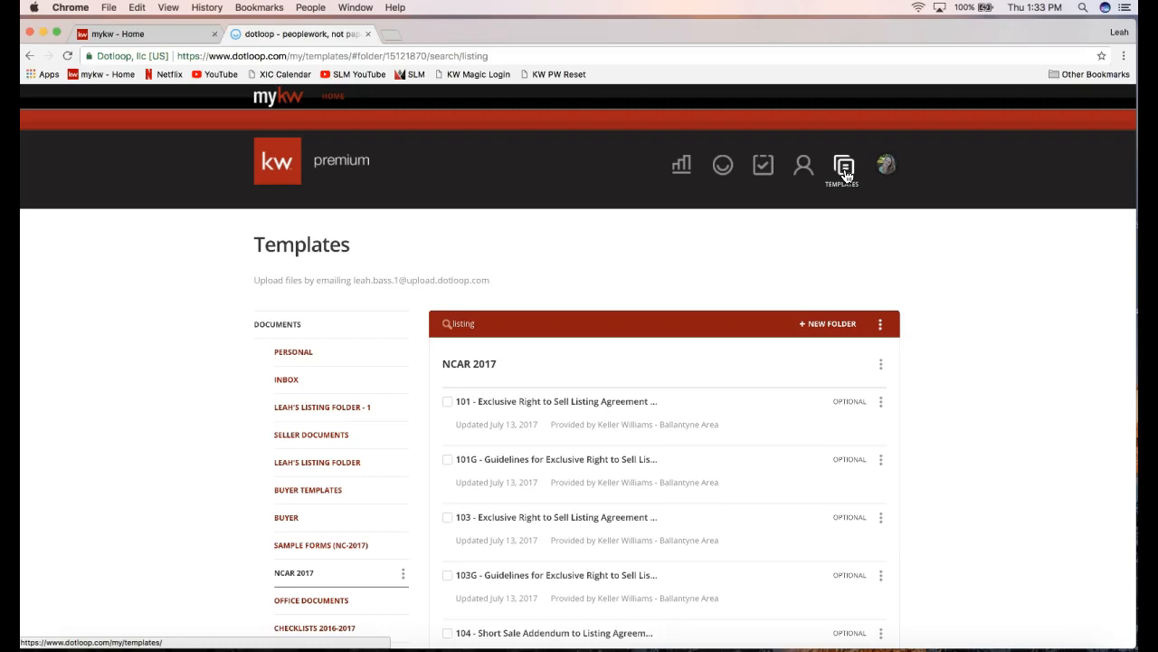
Go to the Loops overview and open the Create a loop form with the plus circle.
{"action": "left_click", "coordinate": [725, 172]}
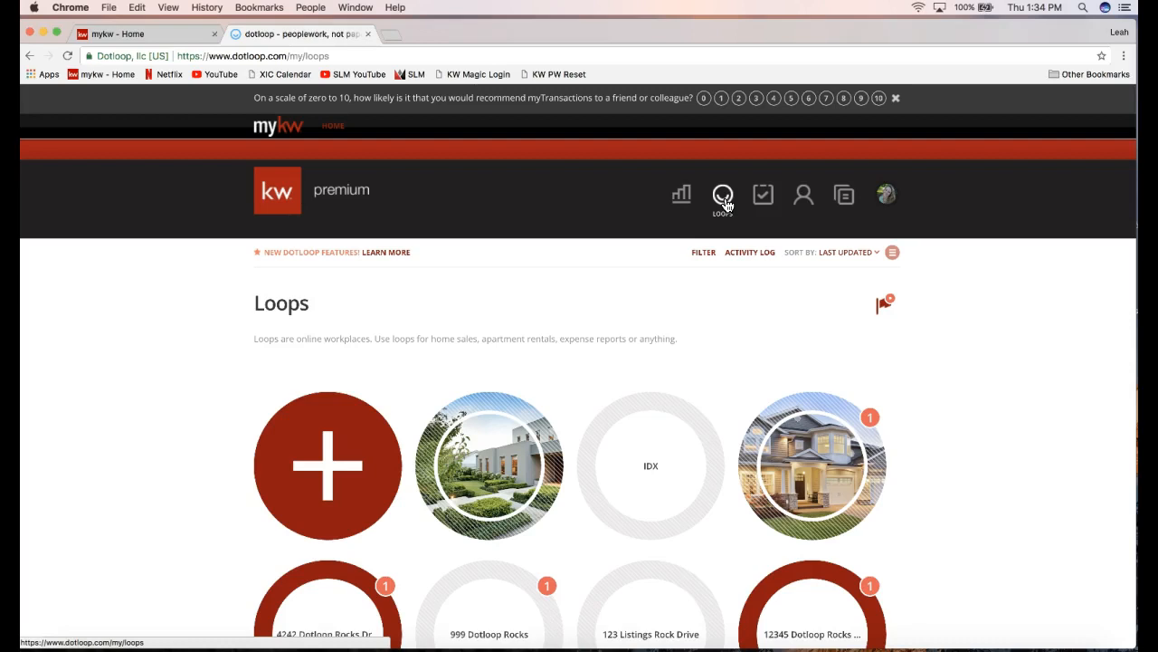
{"action": "scroll", "coordinate": [461, 311], "scroll_direction": "down", "scroll_amount": 1}
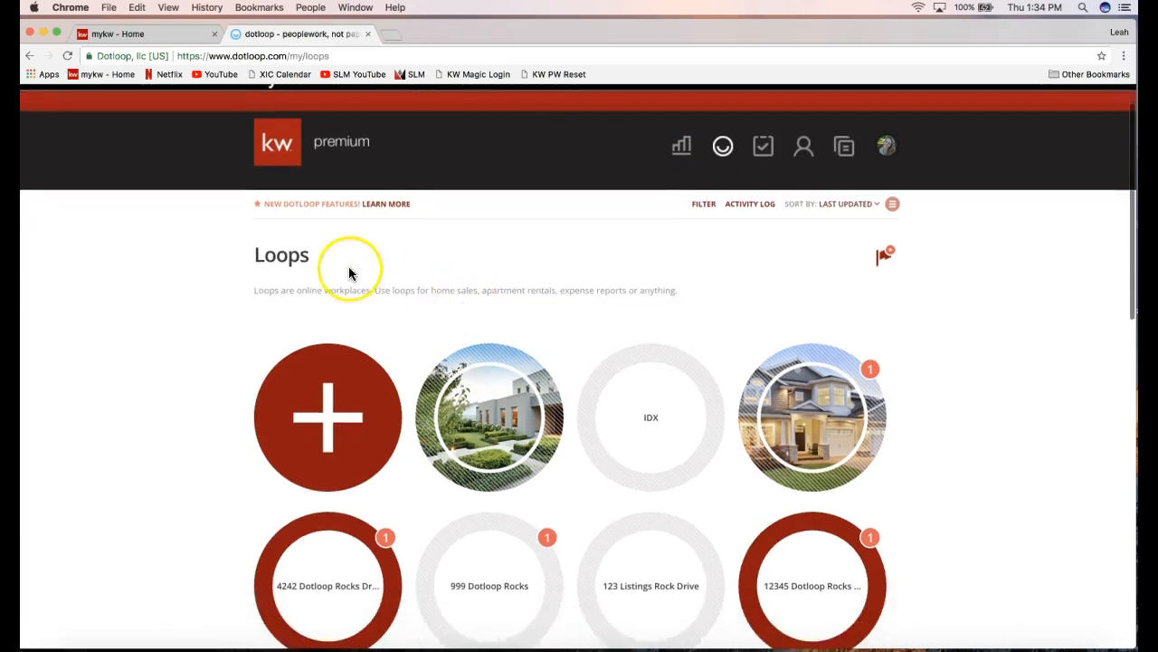
{"action": "scroll", "coordinate": [349, 272], "scroll_direction": "down", "scroll_amount": 1}
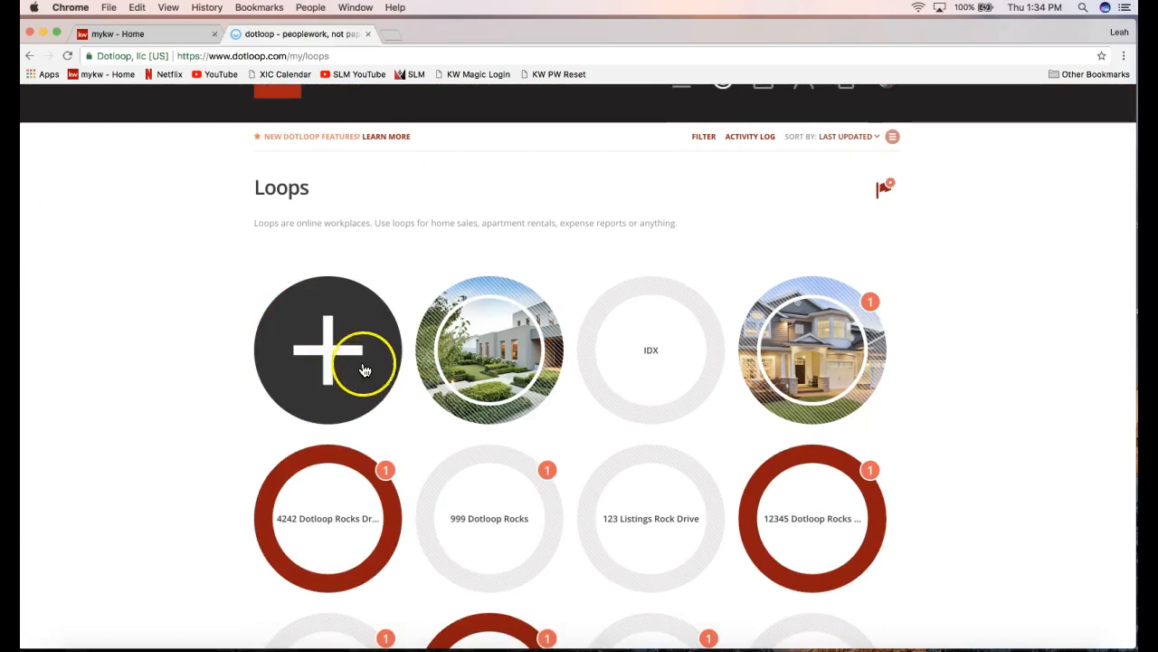
{"action": "scroll", "coordinate": [334, 373], "scroll_direction": "up", "scroll_amount": 1}
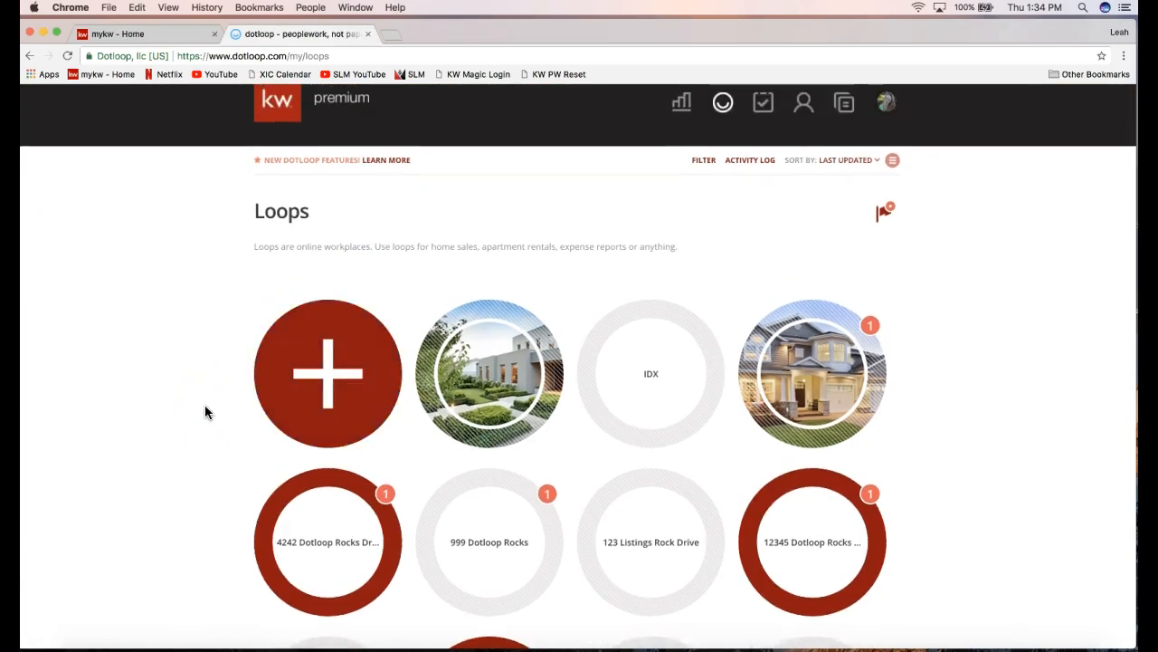
{"action": "left_click", "coordinate": [303, 404]}
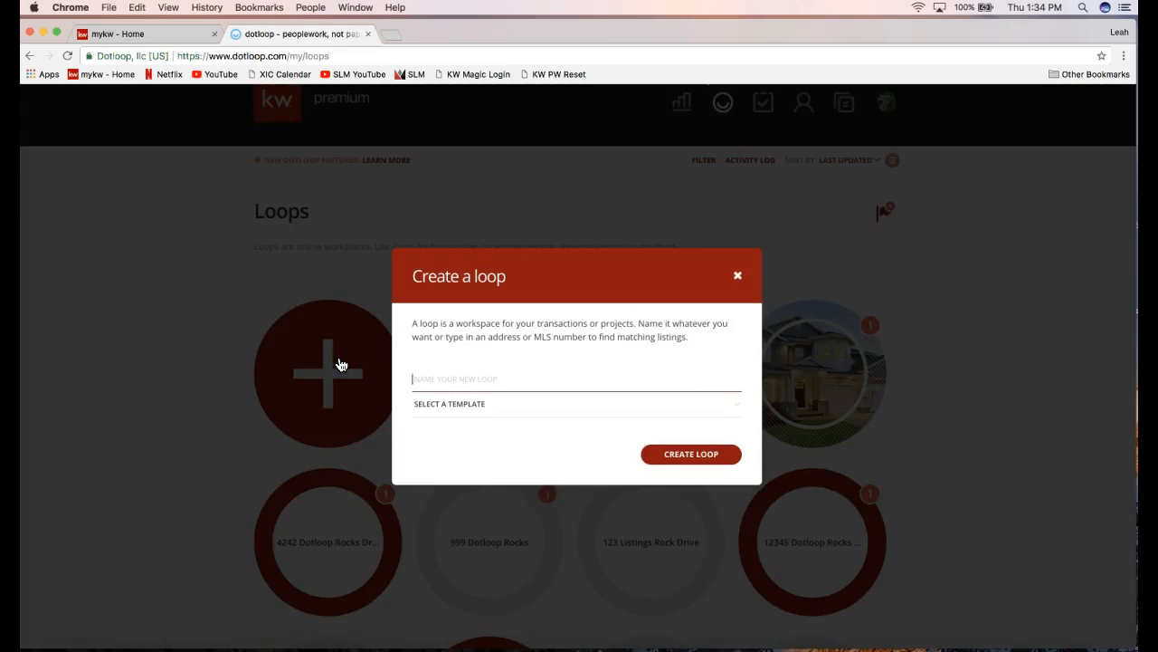
Enter '7777 Dotloop Rocks Drive' as the new loop's name, fixing the typos, and create it.
{"action": "left_click", "coordinate": [414, 279]}
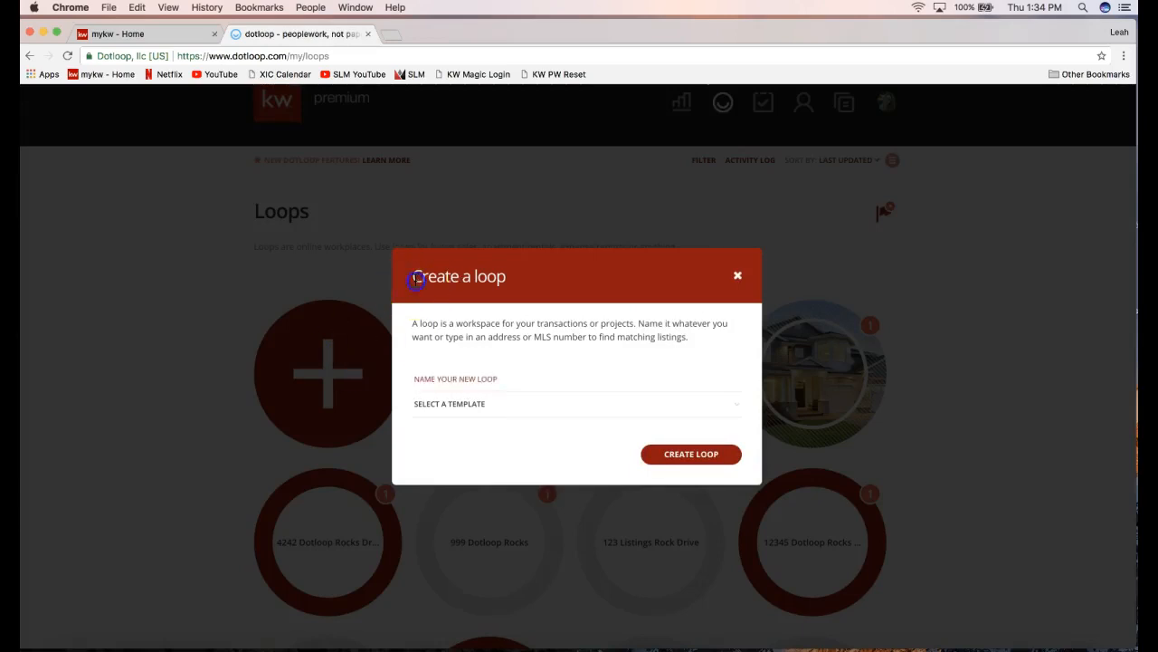
{"action": "left_click_drag", "start_coordinate": [415, 280], "coordinate": [535, 287]}
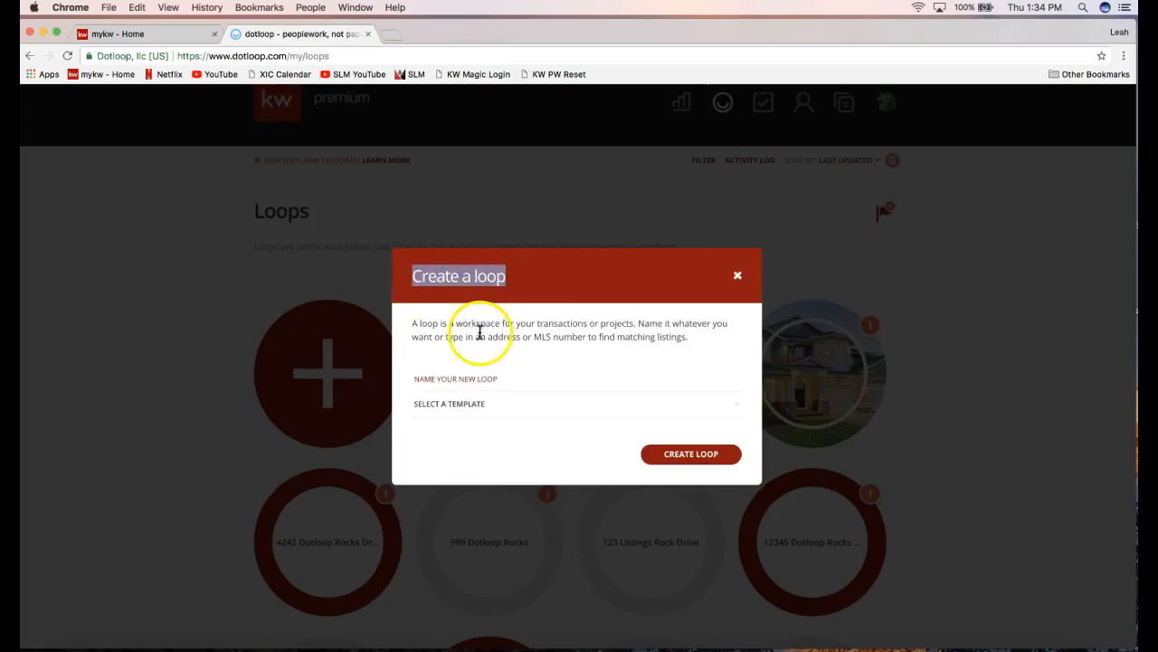
{"action": "left_click", "coordinate": [445, 377]}
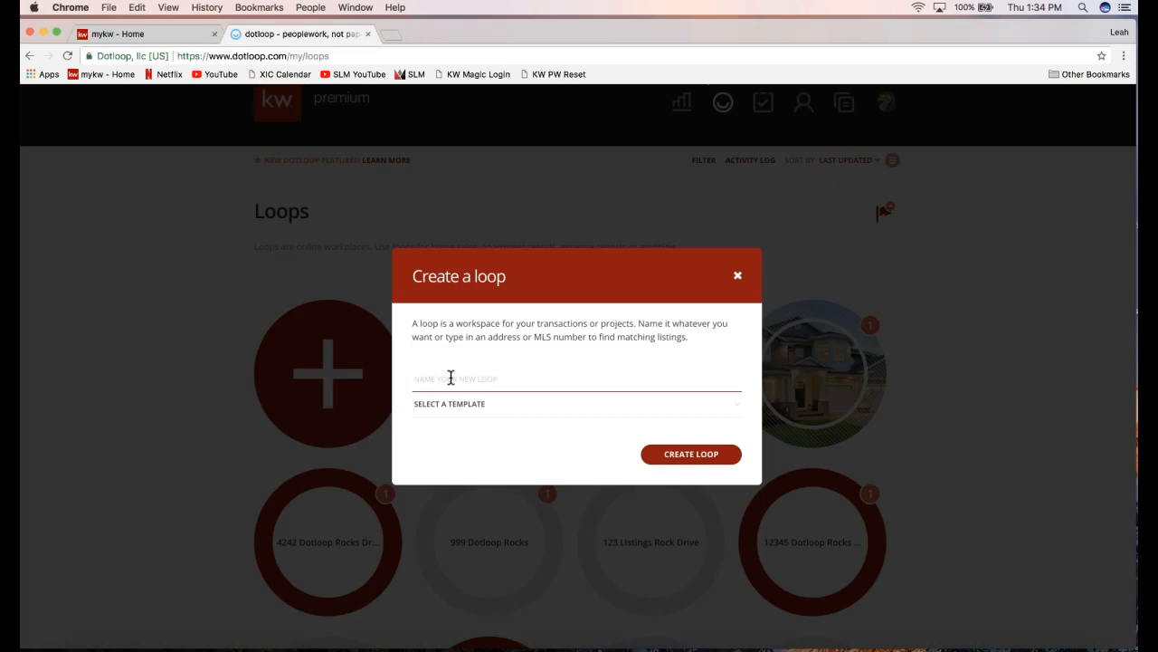
{"action": "type", "text": "7777 Dotloop Rocksn Dr"}
{"action": "key", "text": "BackSpace"}
{"action": "key", "text": "BackSpace"}
{"action": "key", "text": "BackSpace"}
{"action": "key", "text": "BackSpace"}
{"action": "type", "text": "Dr"}
{"action": "key", "text": "BackSpace"}
{"action": "key", "text": "BackSpace"}
{"action": "key", "text": "BackSpace"}
{"action": "key", "text": "BackSpace"}
{"action": "key", "text": "BackSpace"}
{"action": "key", "text": "BackSpace"}
{"action": "key", "text": "BackSpace"}
{"action": "key", "text": "BackSpace"}
{"action": "key", "text": "BackSpace"}
{"action": "key", "text": "BackSpace"}
{"action": "key", "text": "BackSpace"}
{"action": "key", "text": "BackSpace"}
{"action": "key", "text": "BackSpace"}
{"action": "key", "text": "BackSpace"}
{"action": "key", "text": "BackSpace"}
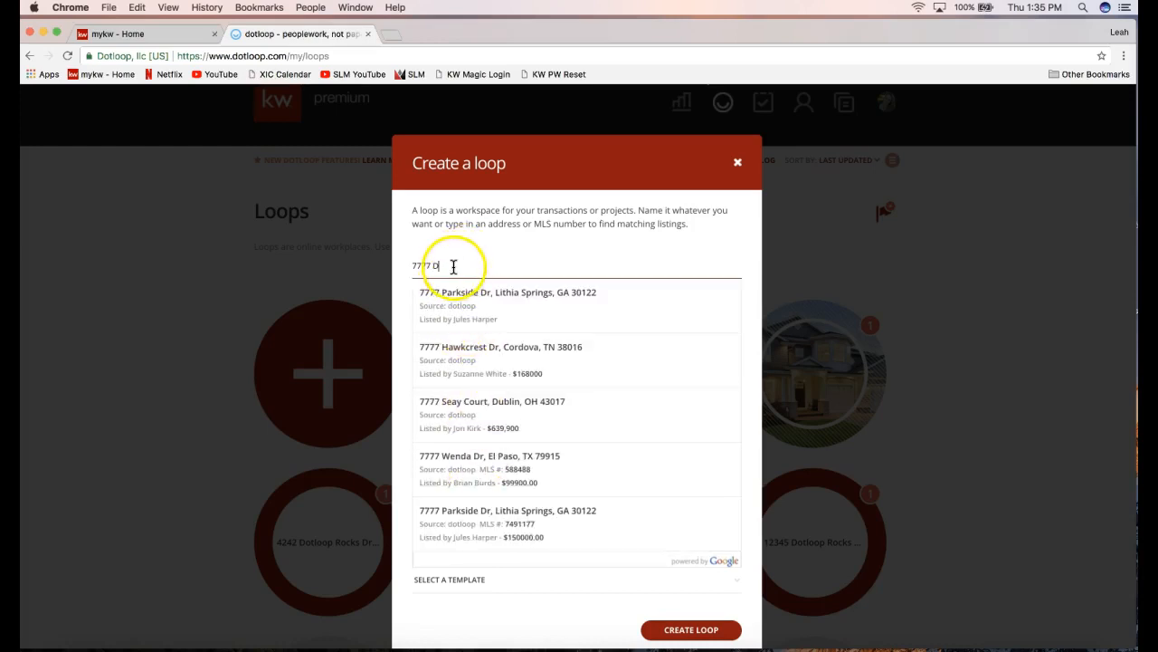
{"action": "type", "text": "otloop "}
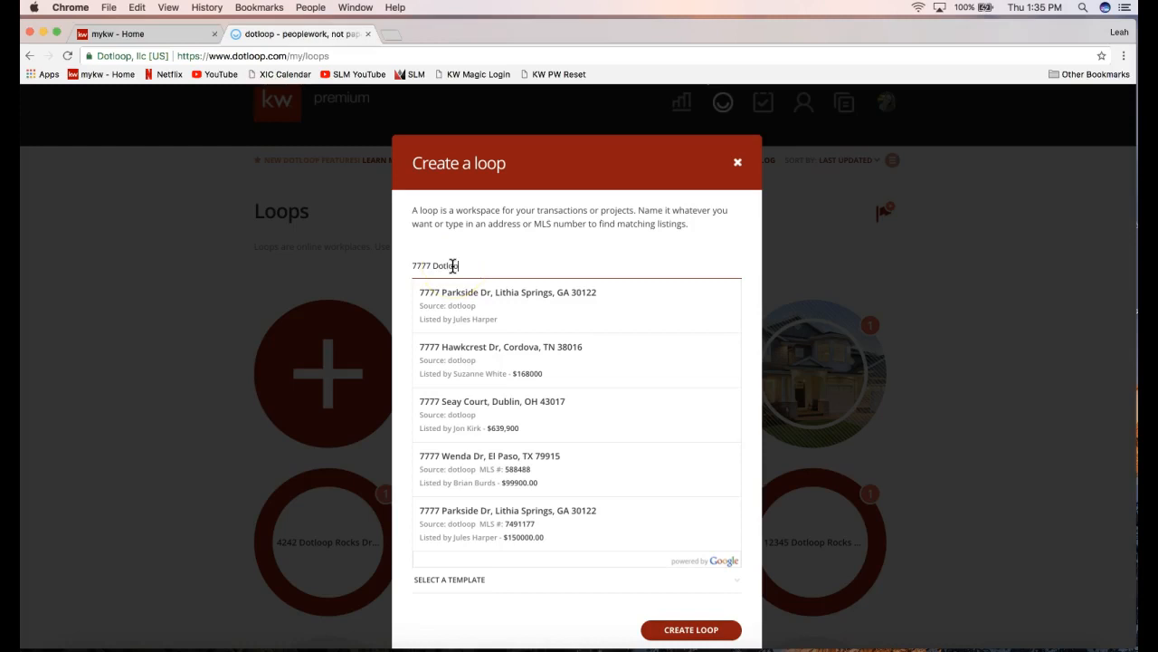
{"action": "type", "text": "Rokcs"}
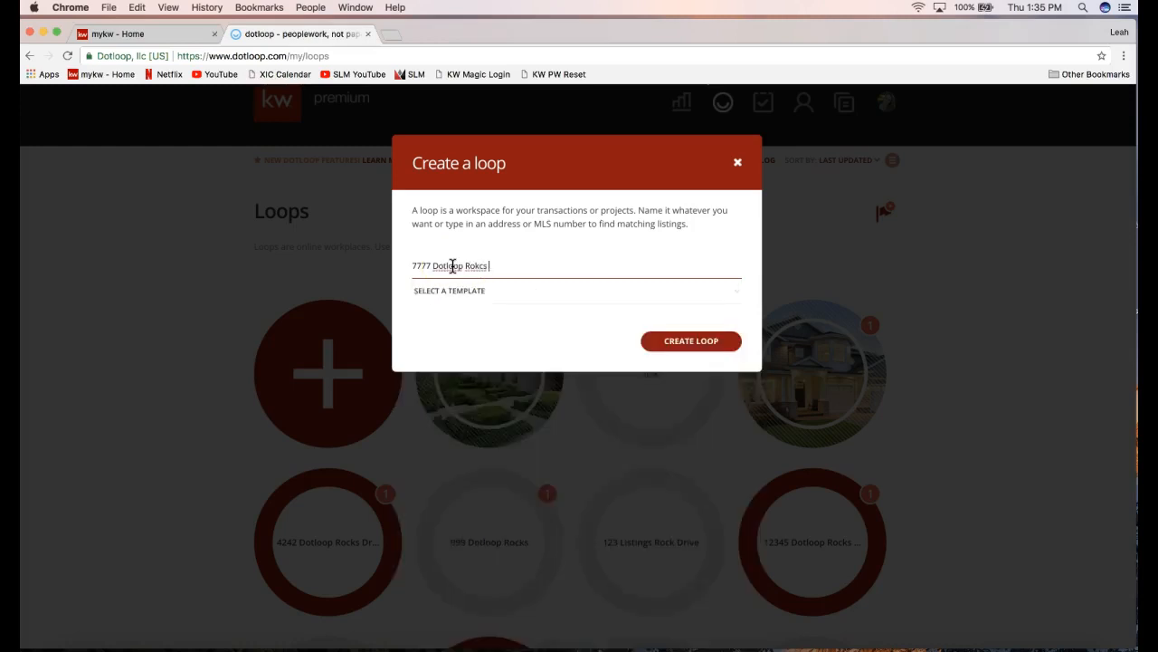
{"action": "key", "text": "BackSpace"}
{"action": "key", "text": "BackSpace"}
{"action": "key", "text": "BackSpace"}
{"action": "type", "text": "cks Drive"}
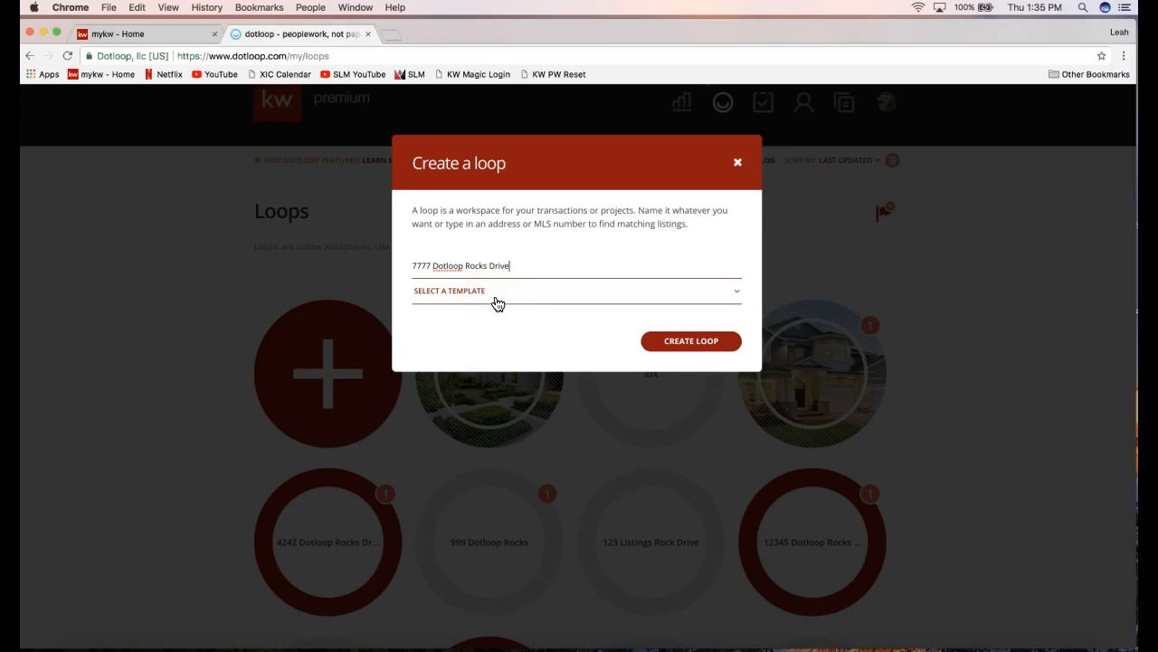
{"action": "left_click", "coordinate": [684, 349]}
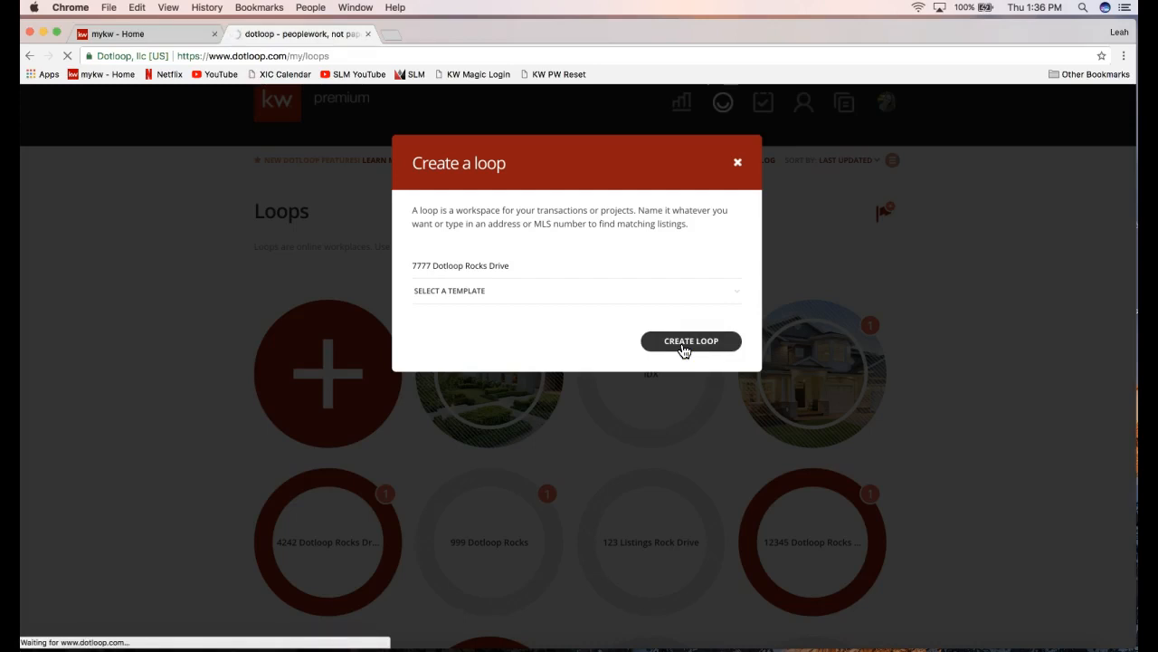
Confirm the loop creation and highlight the Documents section on the new loop page.
{"action": "left_click", "coordinate": [686, 342]}
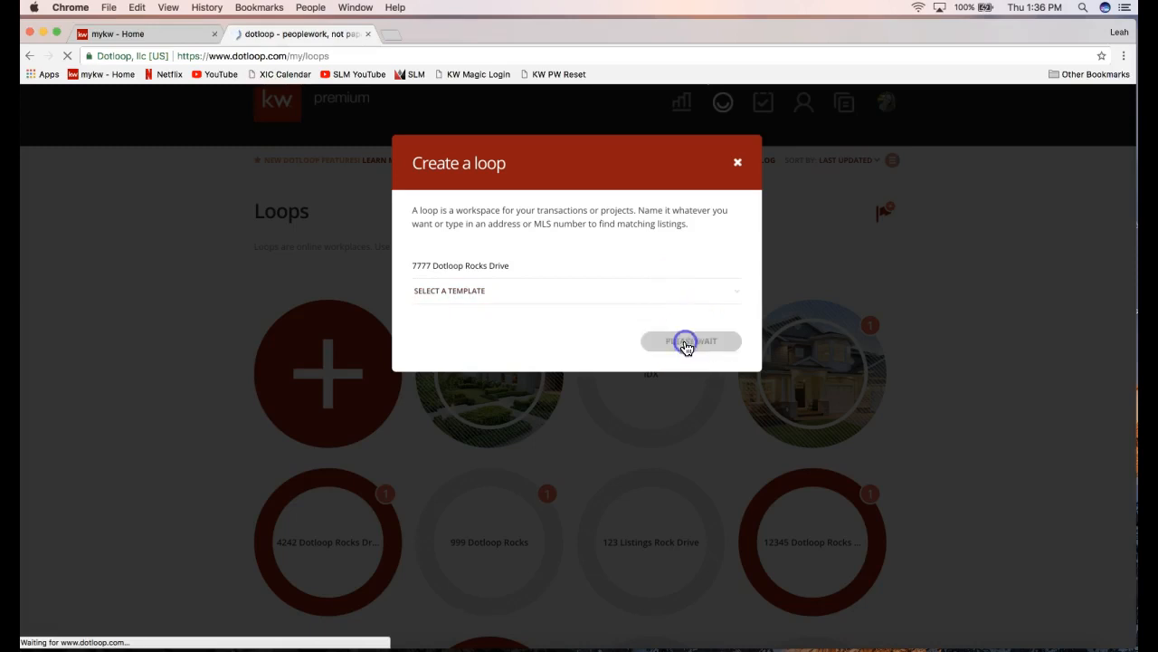
{"action": "left_click", "coordinate": [423, 300]}
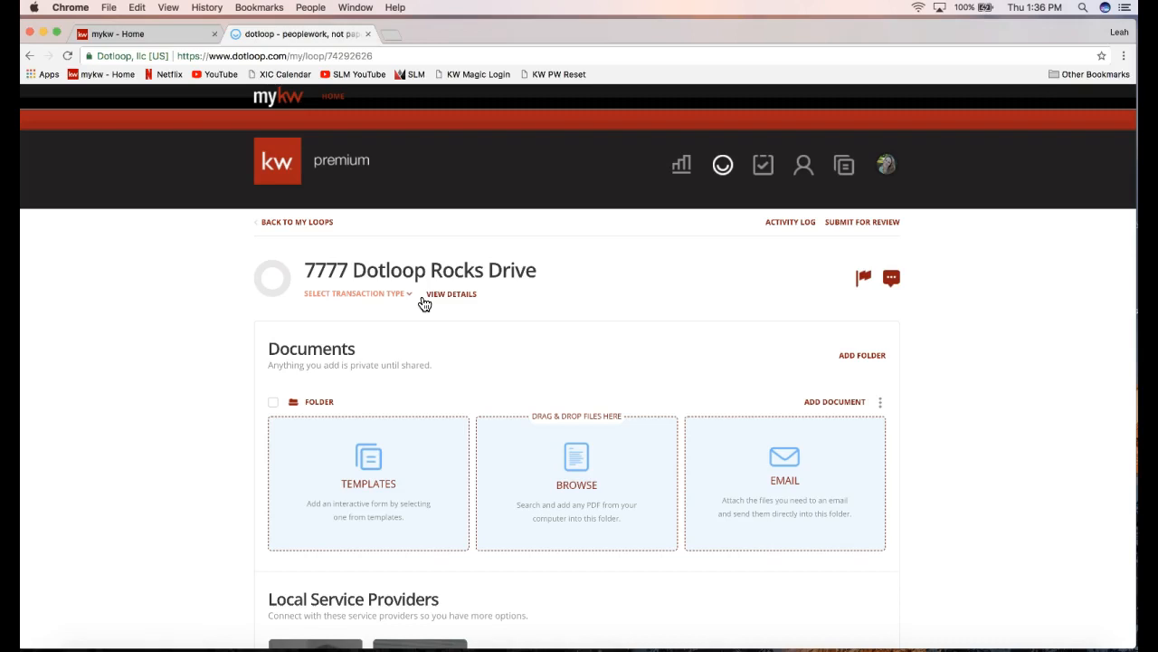
{"action": "left_click_drag", "start_coordinate": [269, 350], "coordinate": [398, 353]}
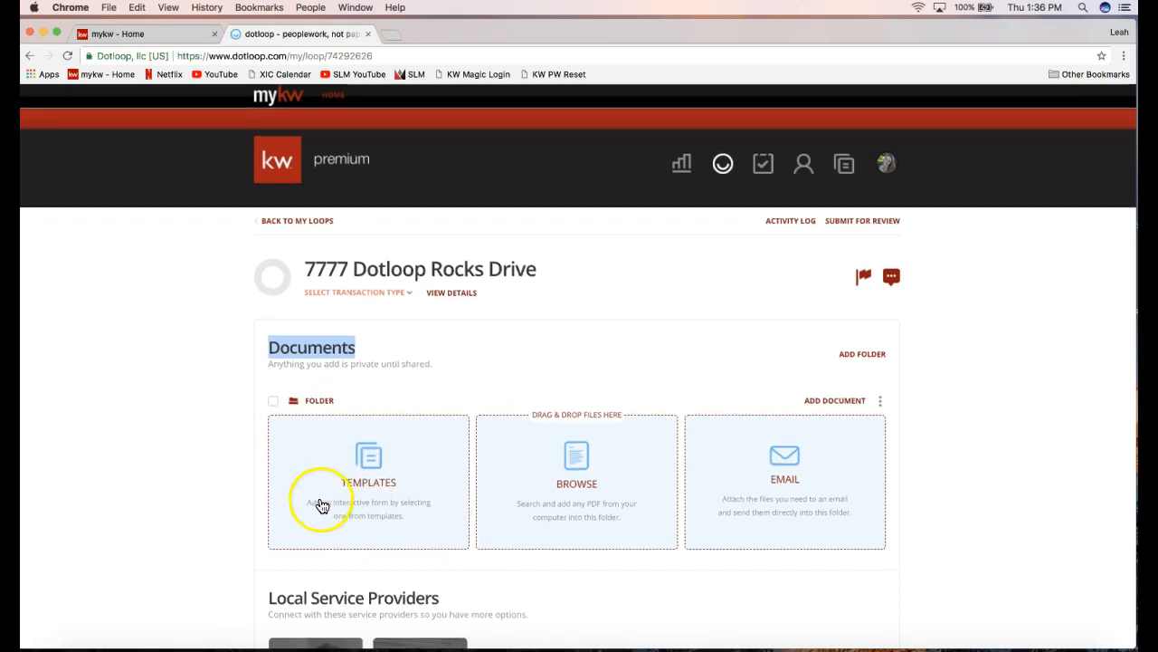
Scroll down past Local Service Providers and highlight the People section heading.
{"action": "scroll", "coordinate": [320, 503], "scroll_direction": "down", "scroll_amount": 1}
{"action": "scroll", "coordinate": [174, 467], "scroll_direction": "down", "scroll_amount": 2}
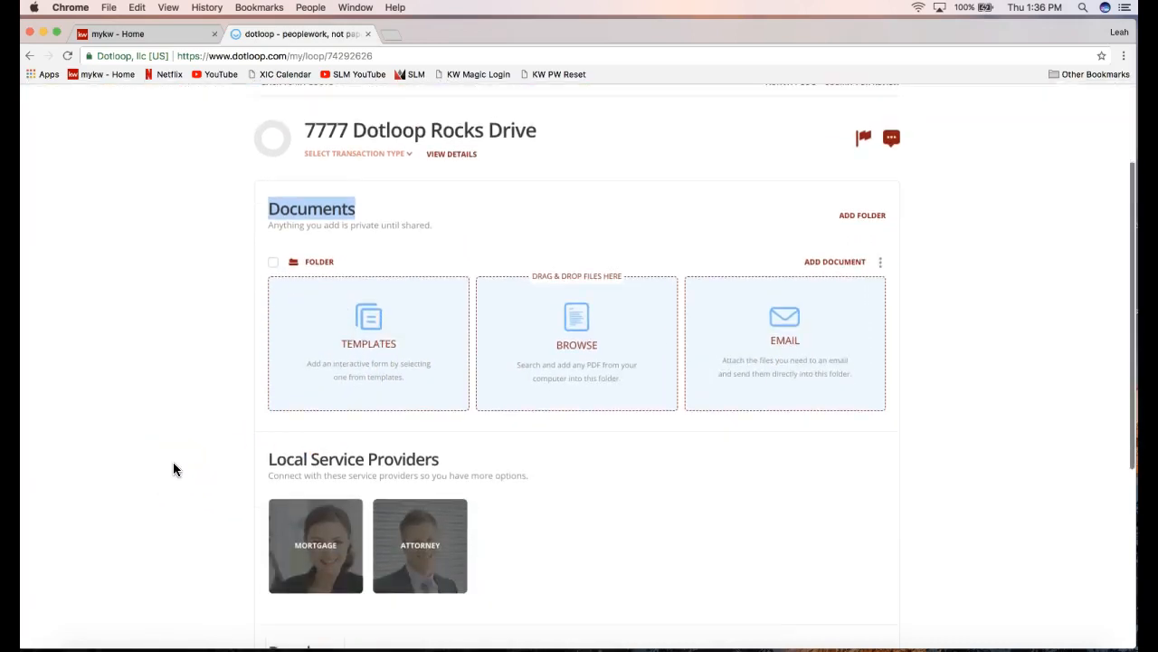
{"action": "scroll", "coordinate": [174, 468], "scroll_direction": "down", "scroll_amount": 4}
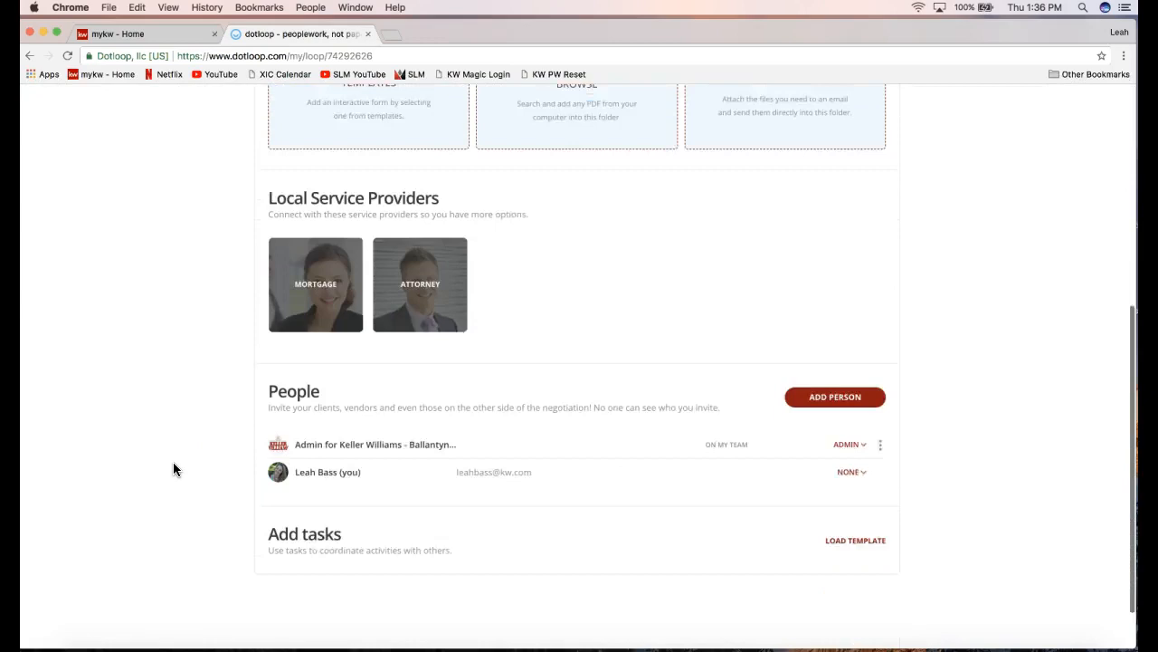
{"action": "scroll", "coordinate": [174, 468], "scroll_direction": "down", "scroll_amount": 1}
{"action": "left_click_drag", "start_coordinate": [263, 336], "coordinate": [338, 332]}
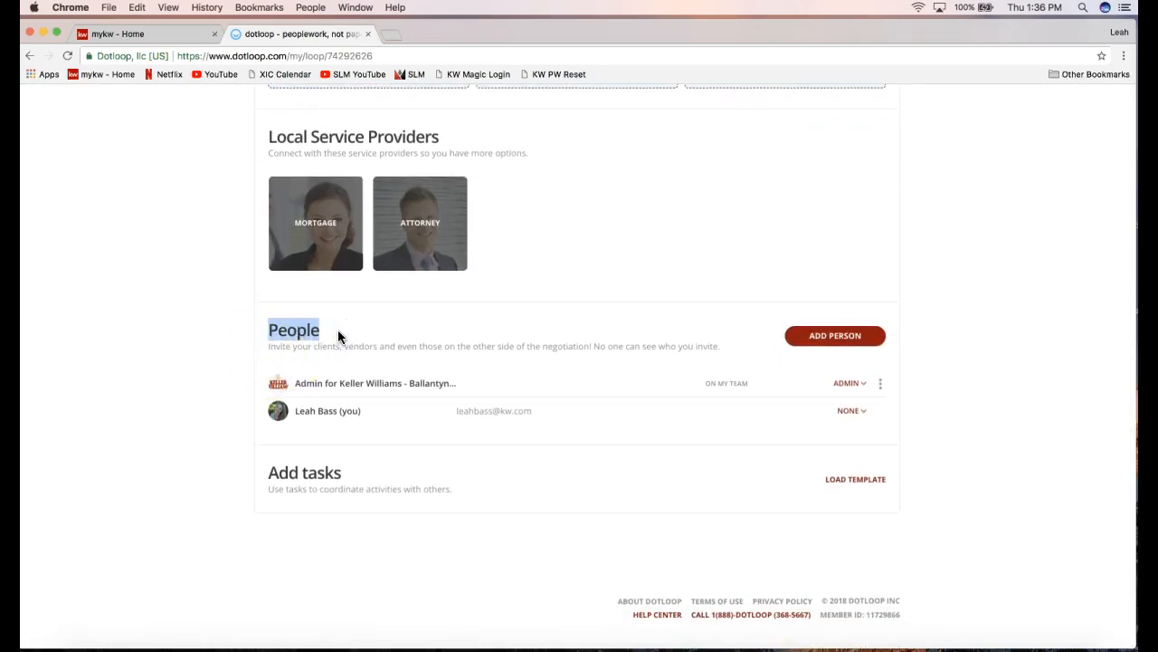
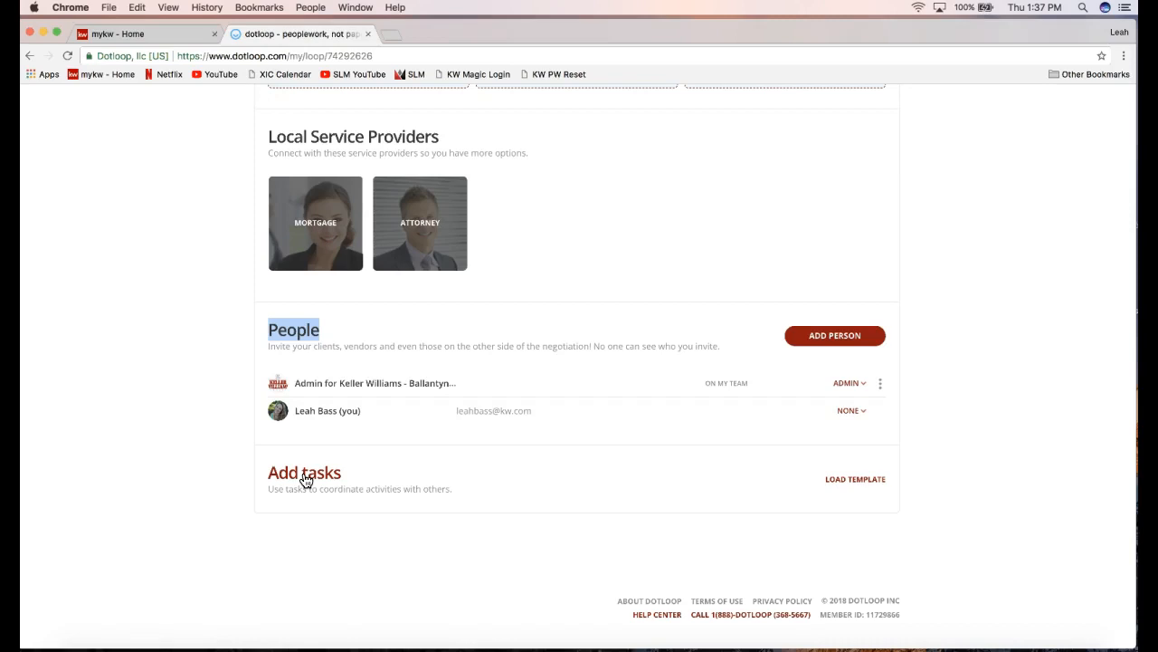
Scroll back to the top of the 7777 Dotloop Rocks Drive loop page to show its empty Documents folder.
{"action": "left_click", "coordinate": [317, 510]}
{"action": "scroll", "coordinate": [316, 509], "scroll_direction": "up", "scroll_amount": 10}
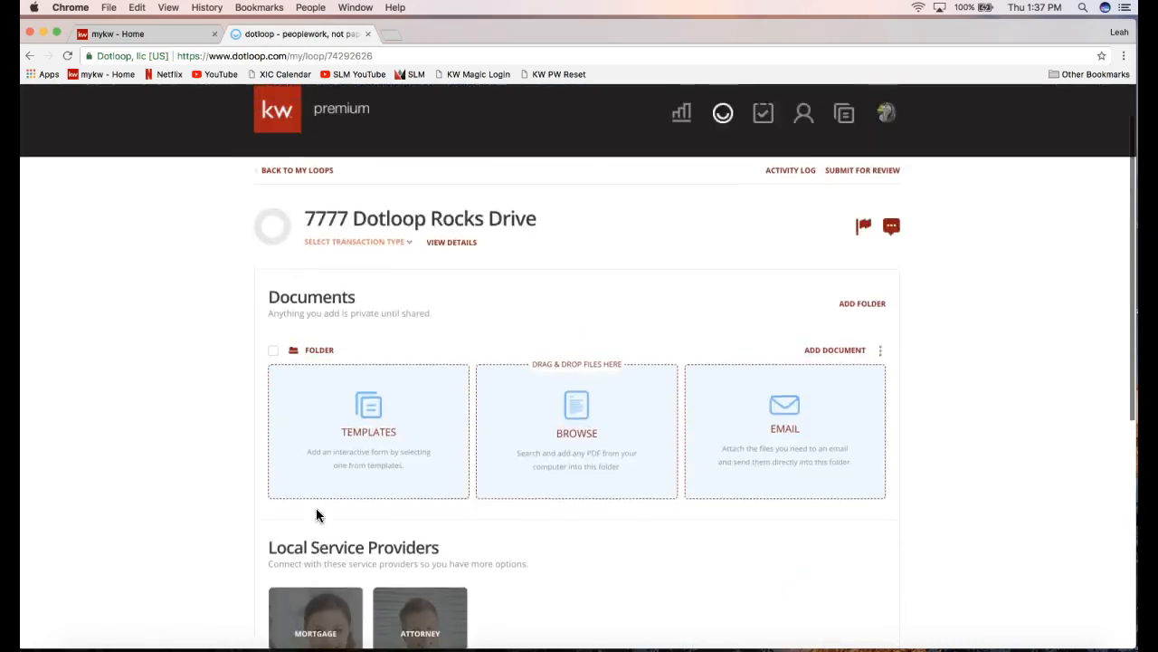
{"action": "scroll", "coordinate": [316, 509], "scroll_direction": "up", "scroll_amount": 2}
{"action": "left_click", "coordinate": [227, 474]}
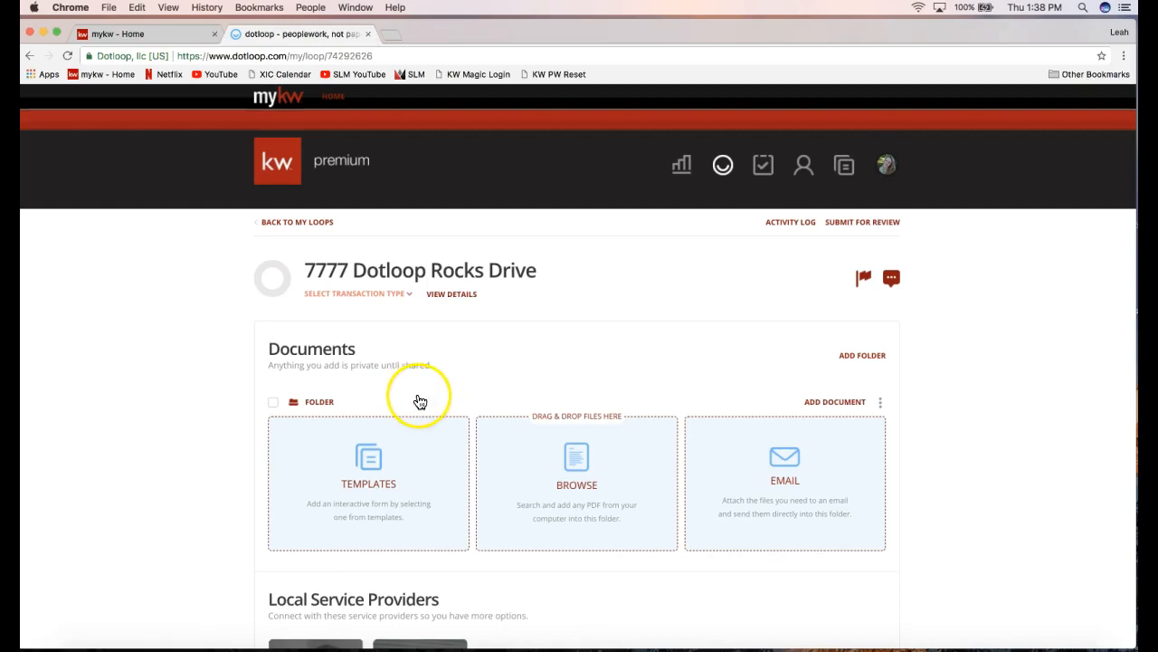
{"action": "left_click", "coordinate": [457, 295]}
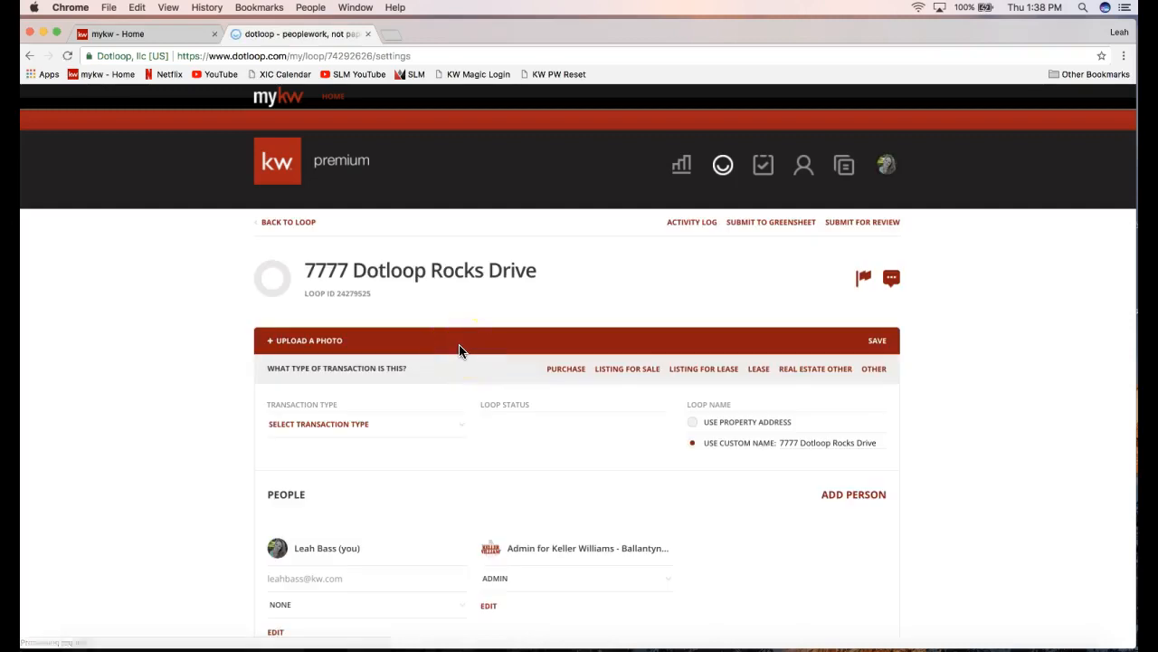
{"action": "left_click", "coordinate": [303, 228]}
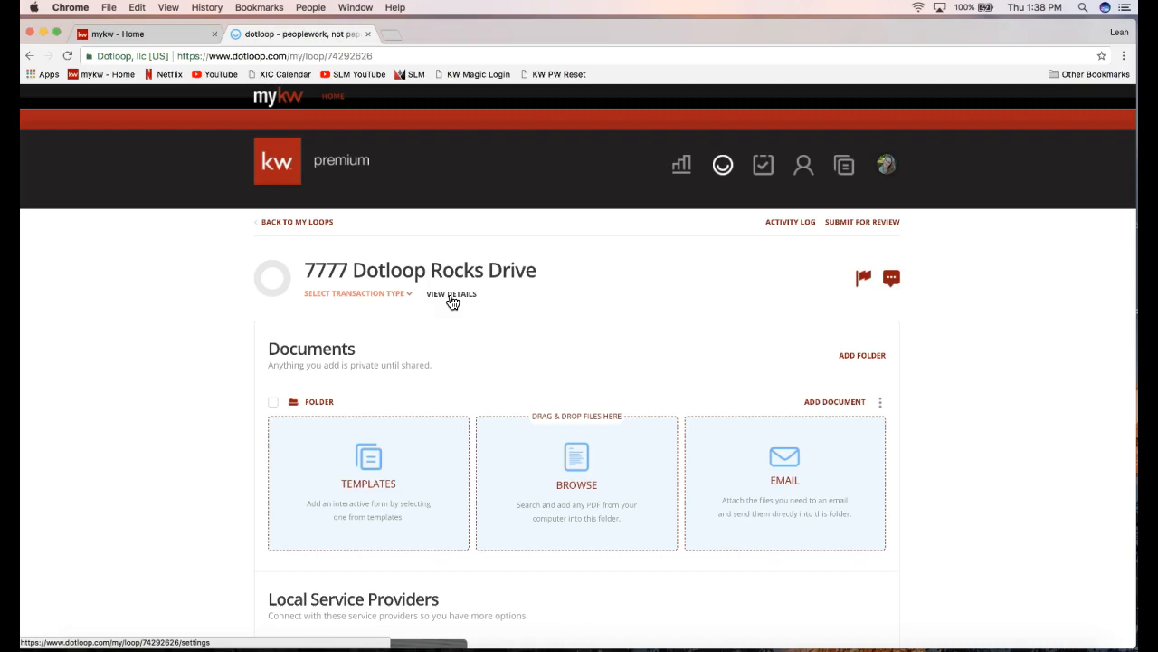
{"action": "left_click", "coordinate": [451, 295]}
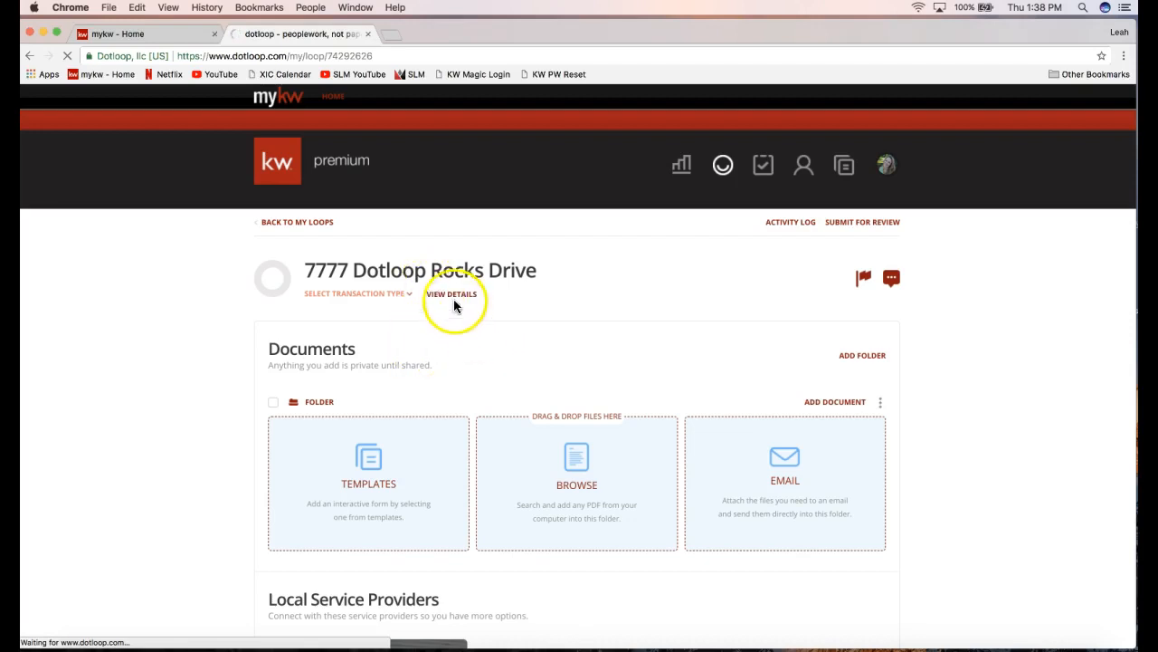
In the loop settings, set Transaction Type to Listing for Sale.
{"action": "left_click", "coordinate": [453, 295]}
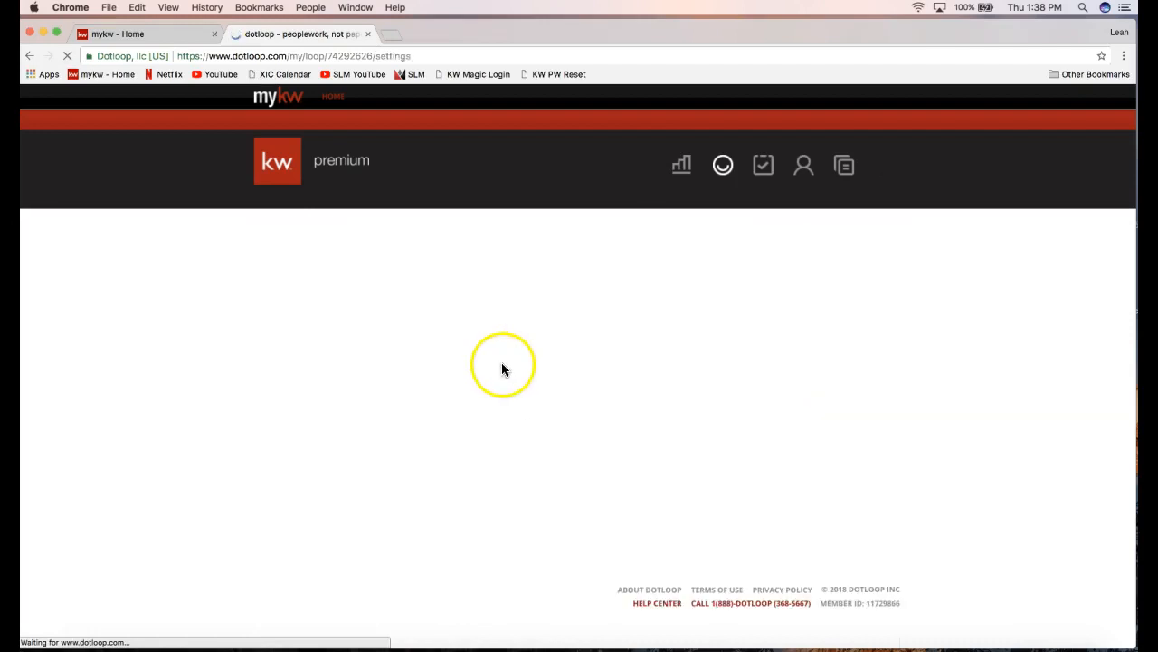
{"action": "scroll", "coordinate": [213, 446], "scroll_direction": "down", "scroll_amount": 1}
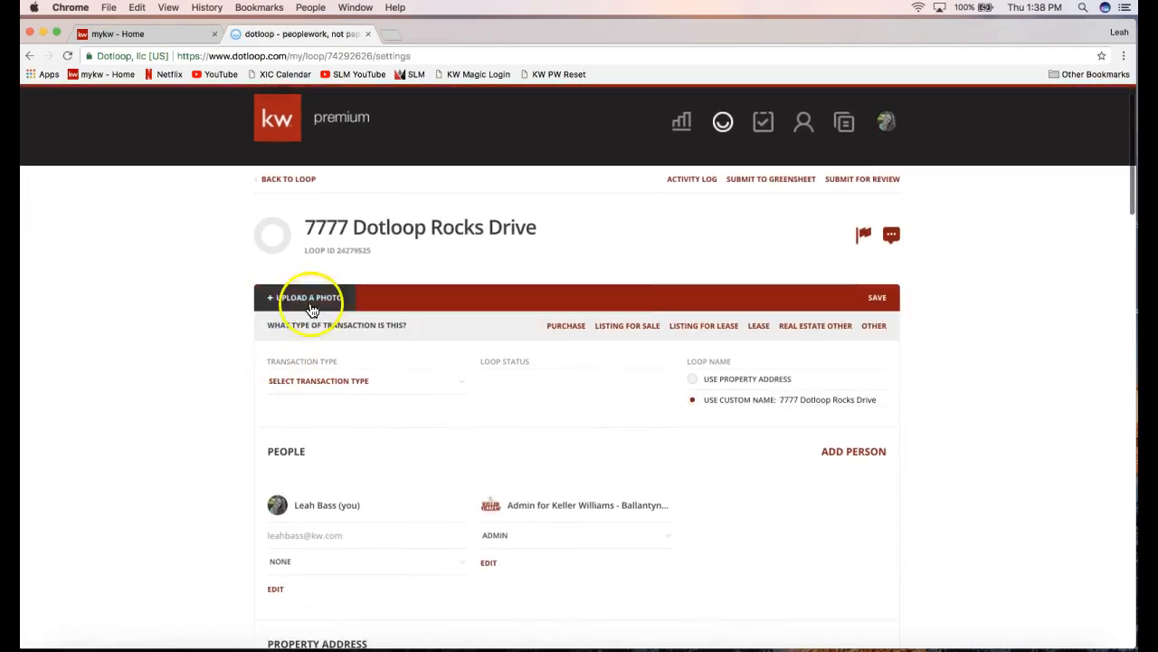
{"action": "scroll", "coordinate": [169, 468], "scroll_direction": "down", "scroll_amount": 1}
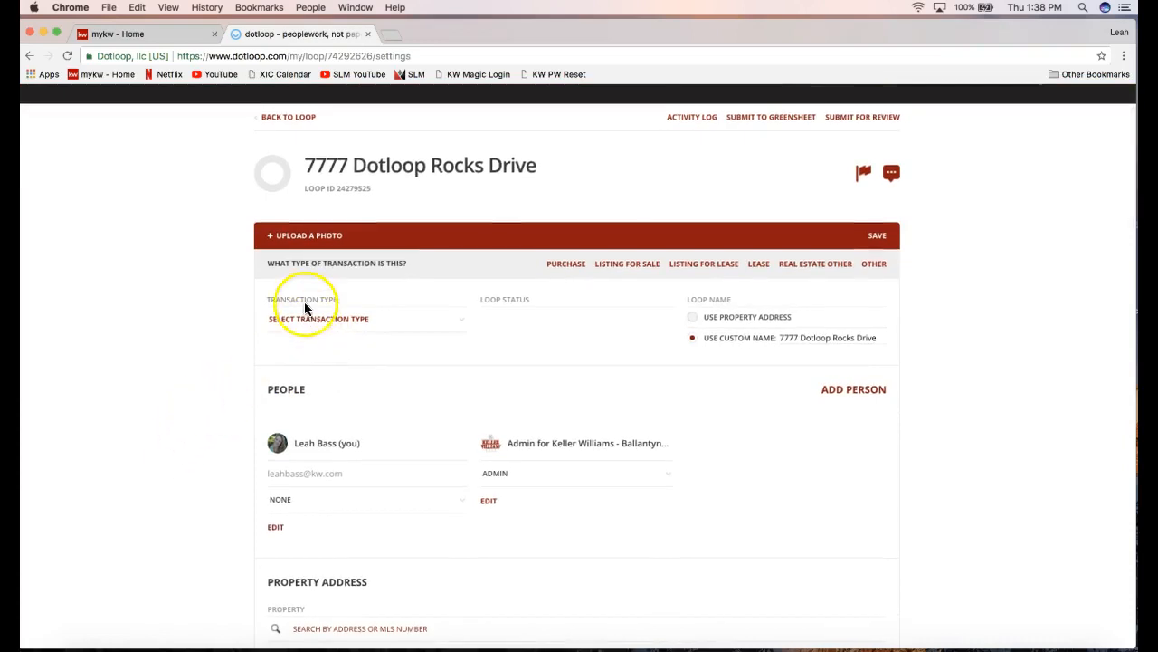
{"action": "left_click_drag", "start_coordinate": [288, 304], "coordinate": [344, 302]}
{"action": "left_click", "coordinate": [331, 326]}
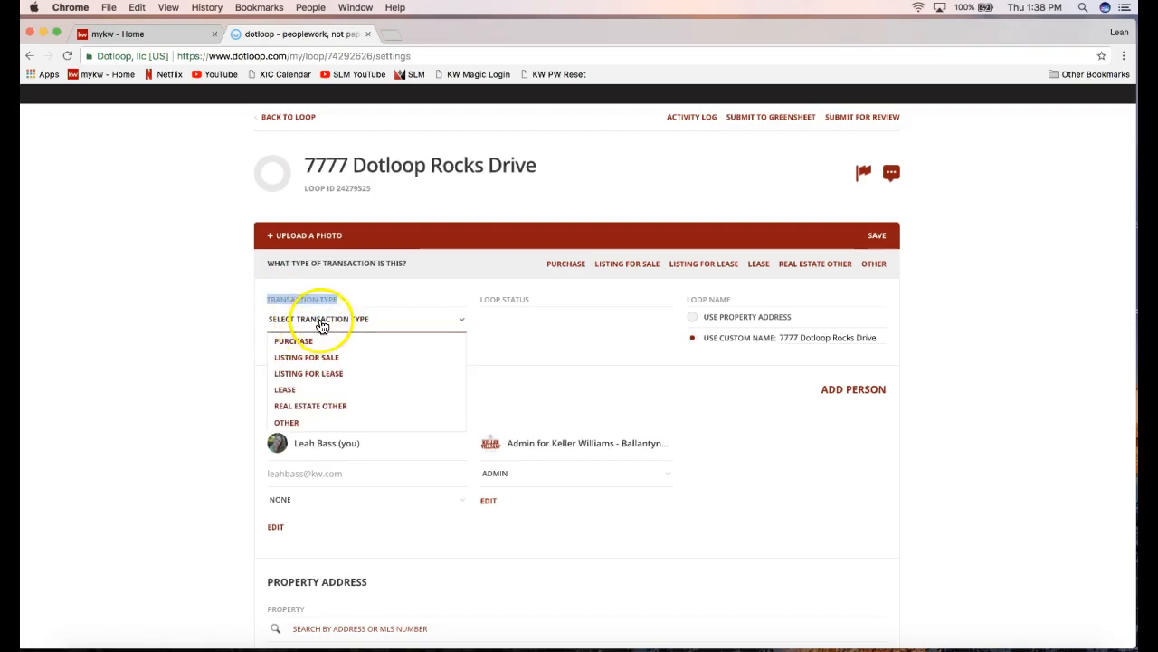
{"action": "left_click", "coordinate": [298, 365]}
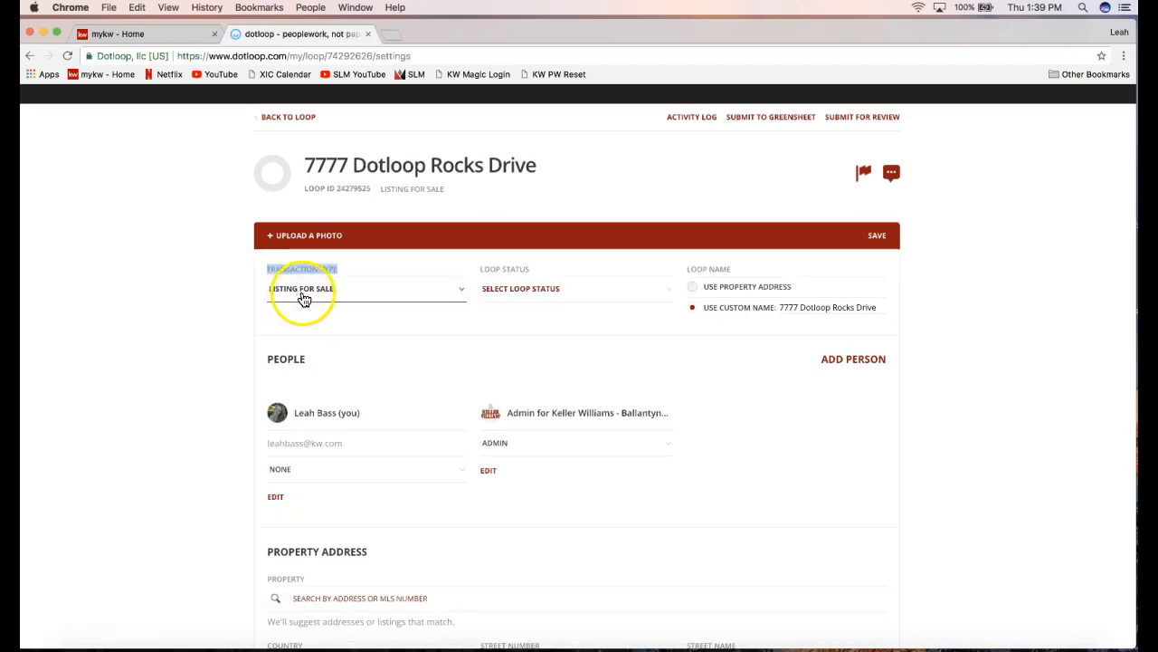
Set Loop Status to Active Listing and select the custom loop name text.
{"action": "left_click", "coordinate": [509, 290]}
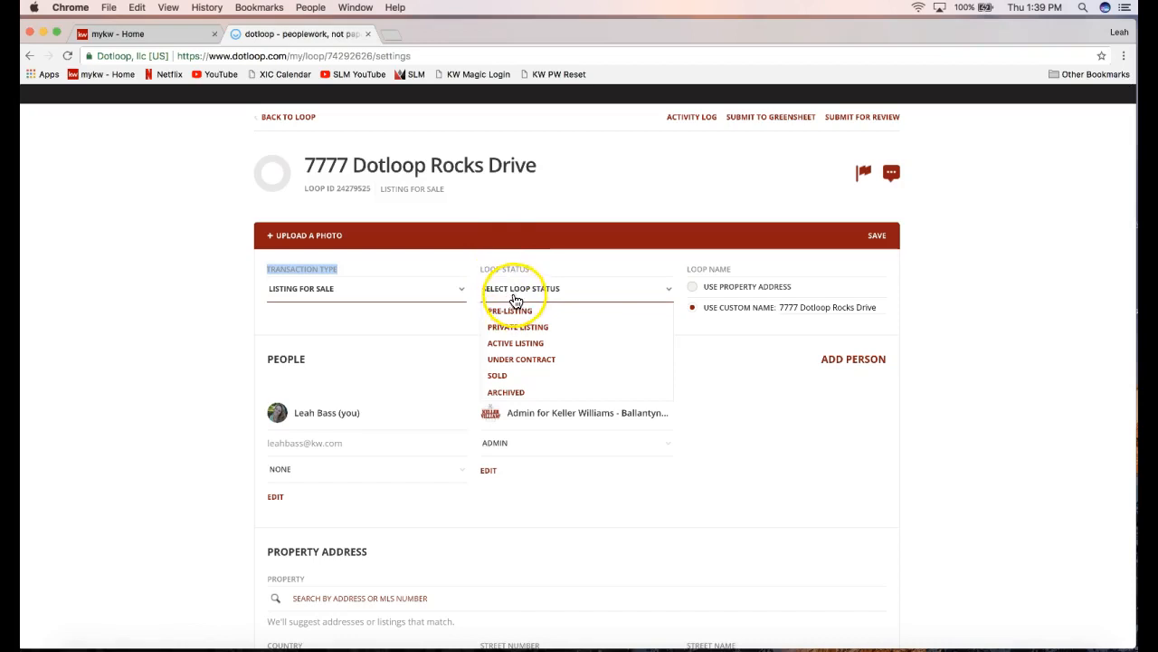
{"action": "left_click", "coordinate": [519, 345]}
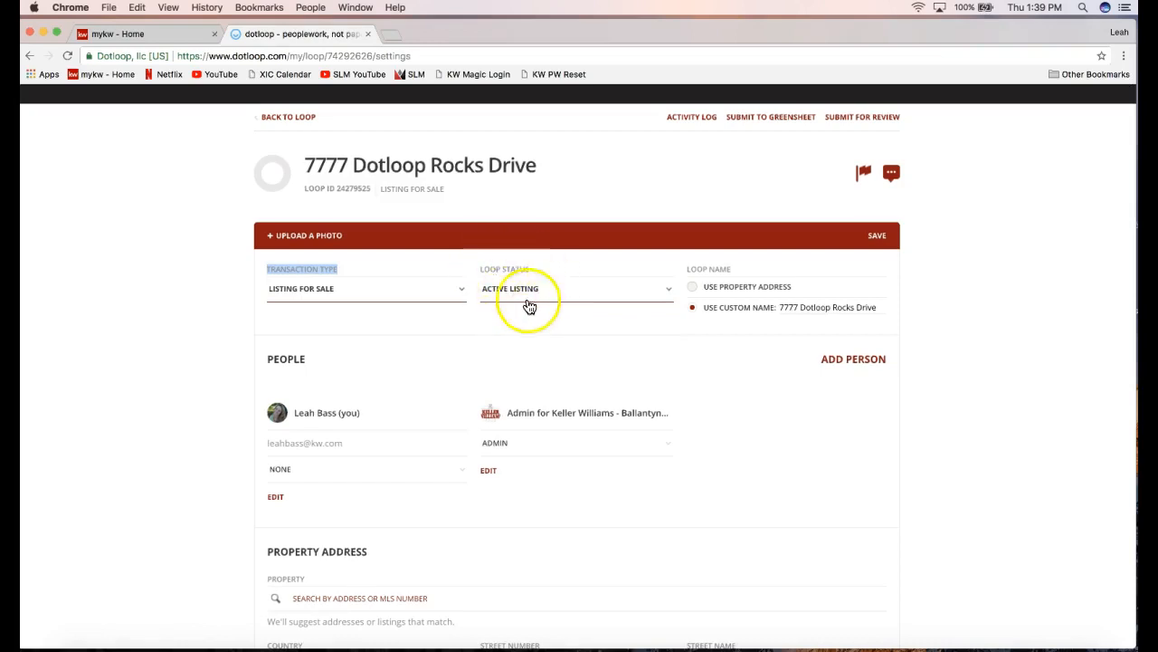
{"action": "left_click", "coordinate": [306, 271]}
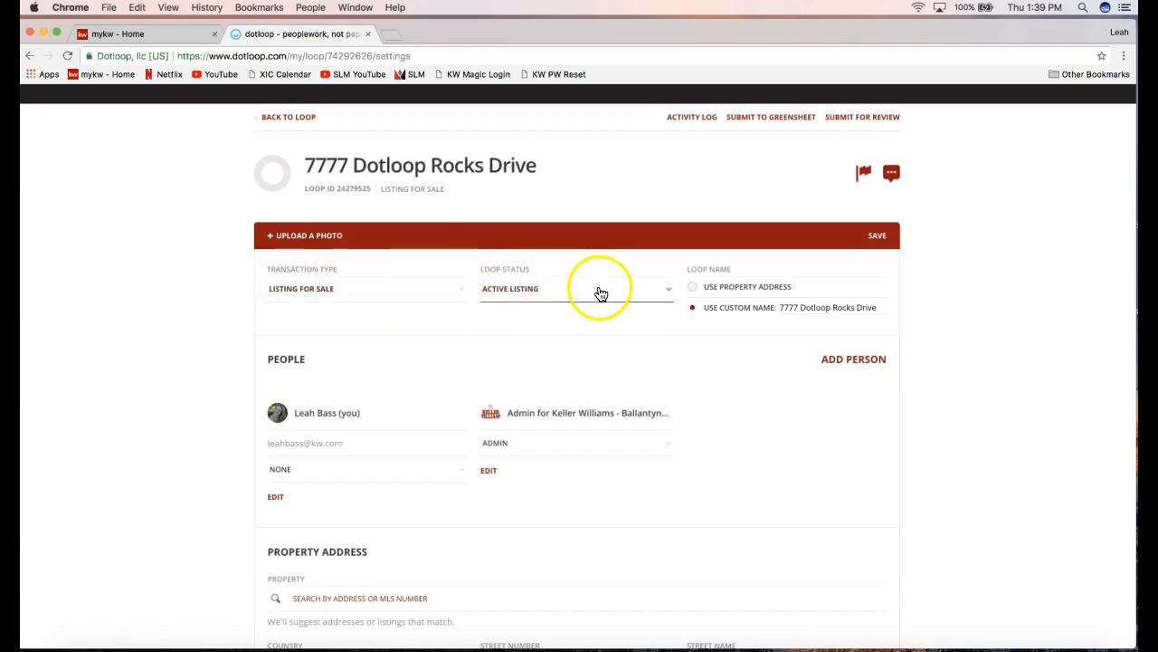
{"action": "left_click_drag", "start_coordinate": [721, 286], "coordinate": [736, 266]}
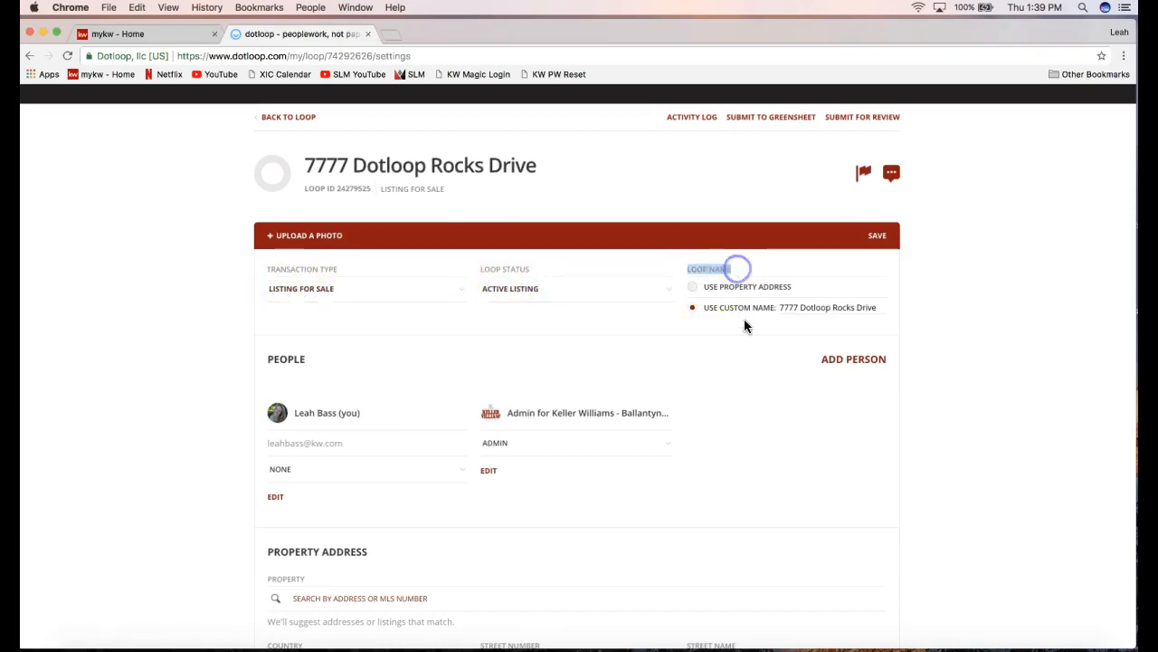
{"action": "left_click", "coordinate": [784, 307]}
{"action": "left_click_drag", "start_coordinate": [780, 308], "coordinate": [856, 308]}
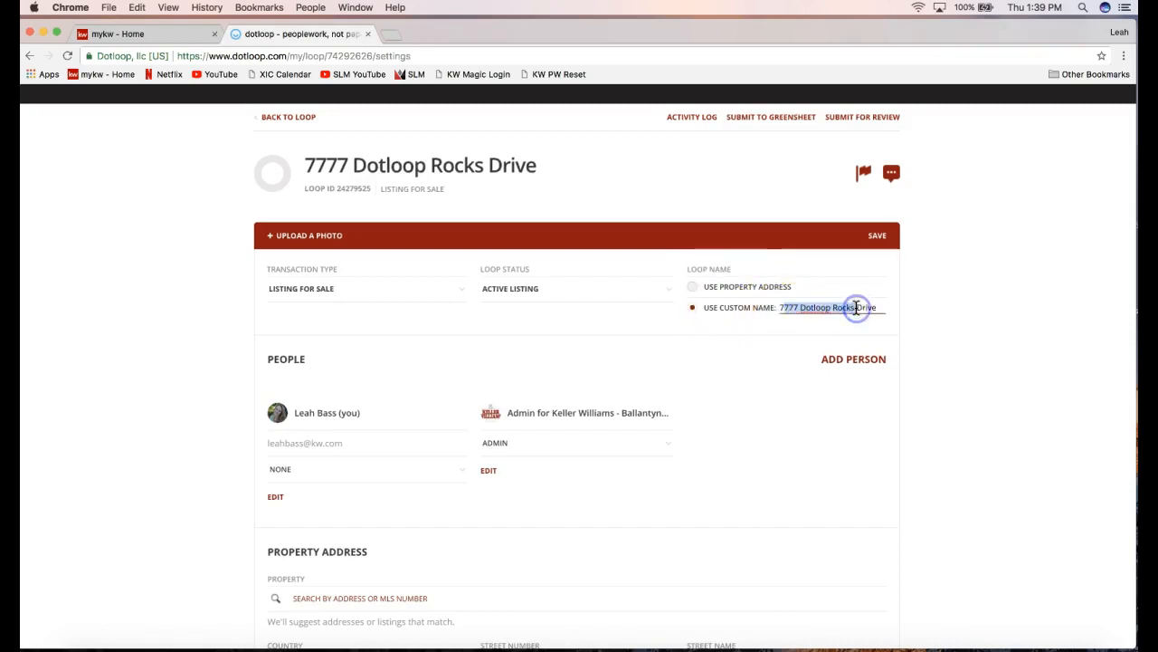
{"action": "triple_click", "coordinate": [804, 309]}
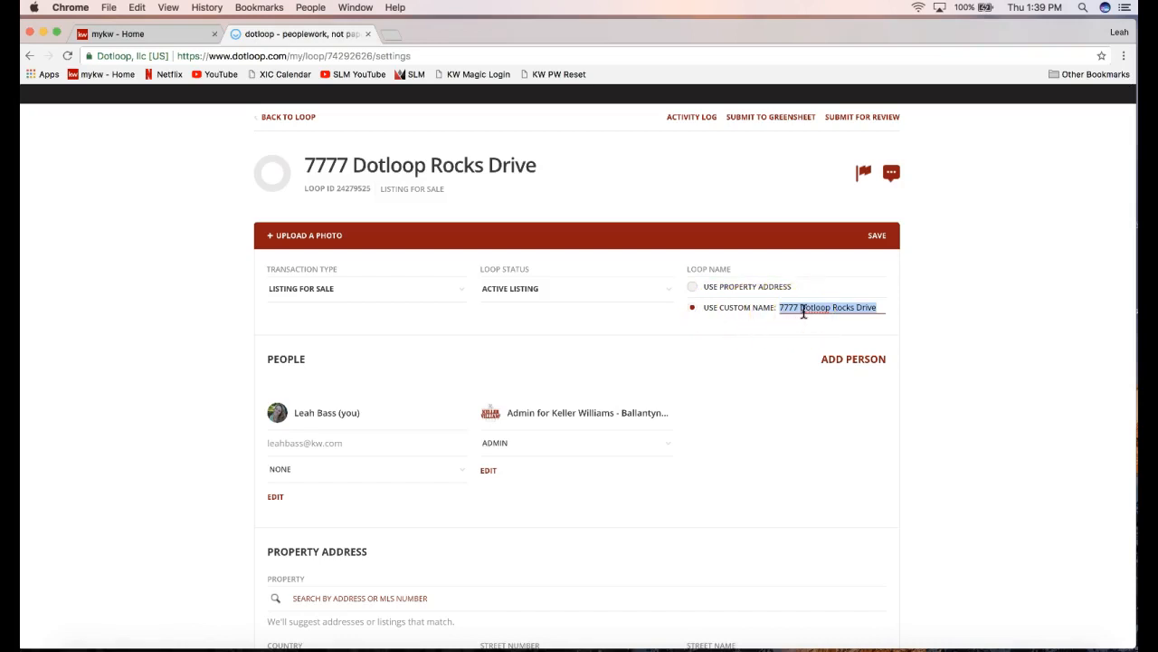
{"action": "scroll", "coordinate": [768, 318], "scroll_direction": "down", "scroll_amount": 2}
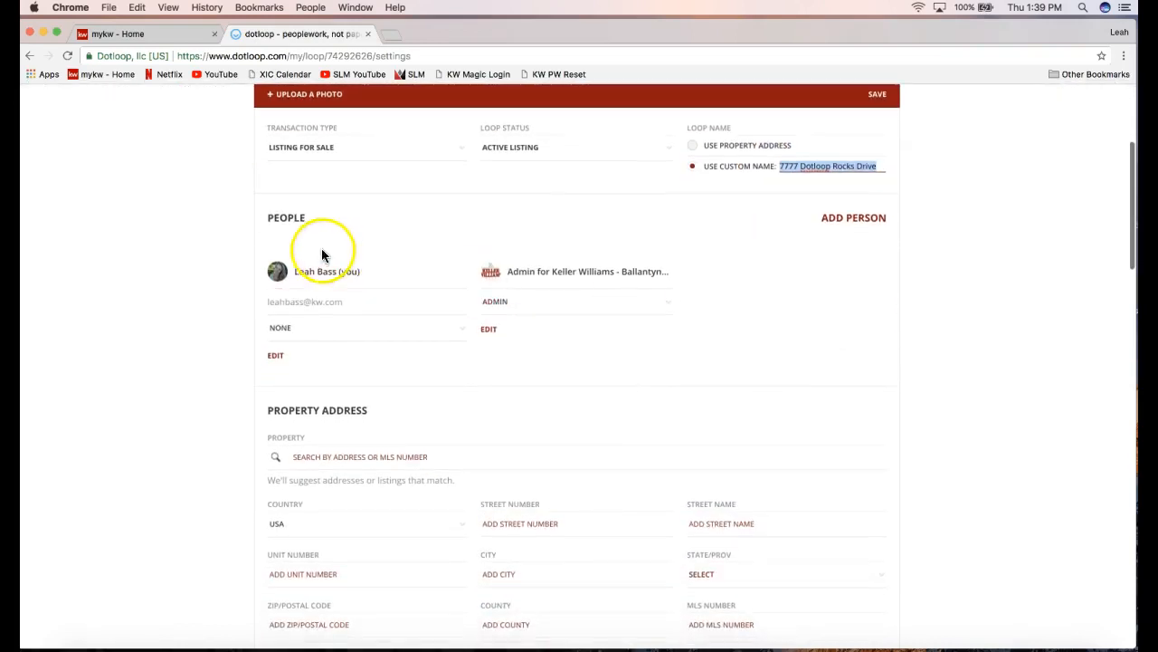
Deselect the loop name and open the Add person form from the People section.
{"action": "left_click", "coordinate": [286, 218]}
{"action": "left_click", "coordinate": [223, 310]}
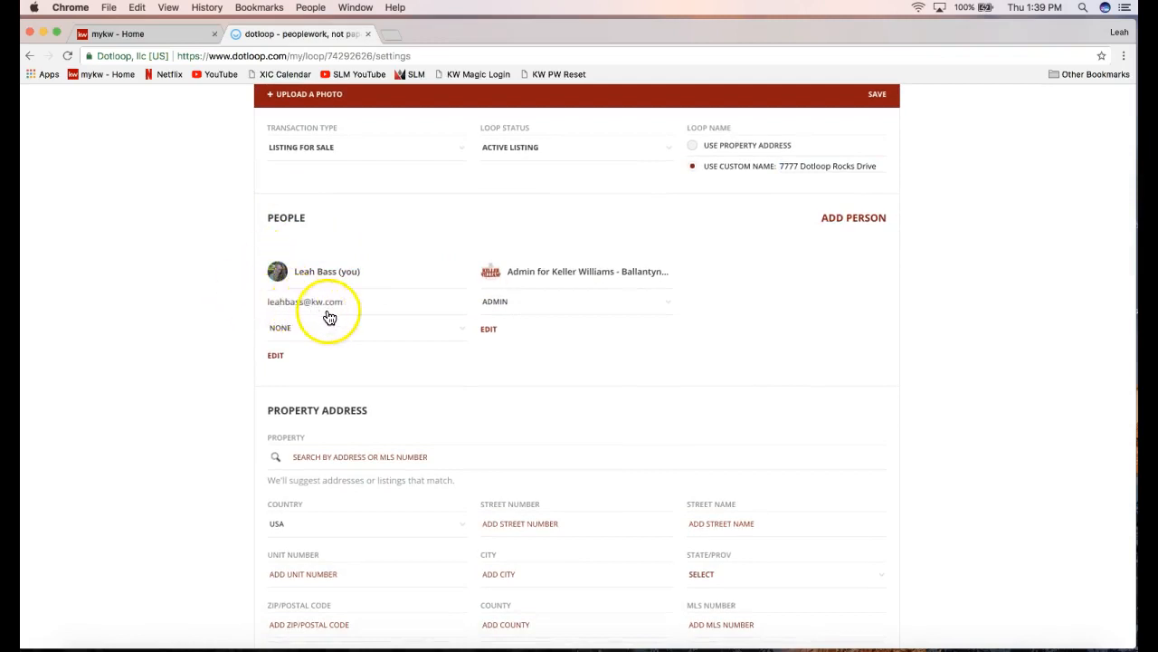
{"action": "left_click", "coordinate": [846, 224]}
{"action": "left_click", "coordinate": [846, 224]}
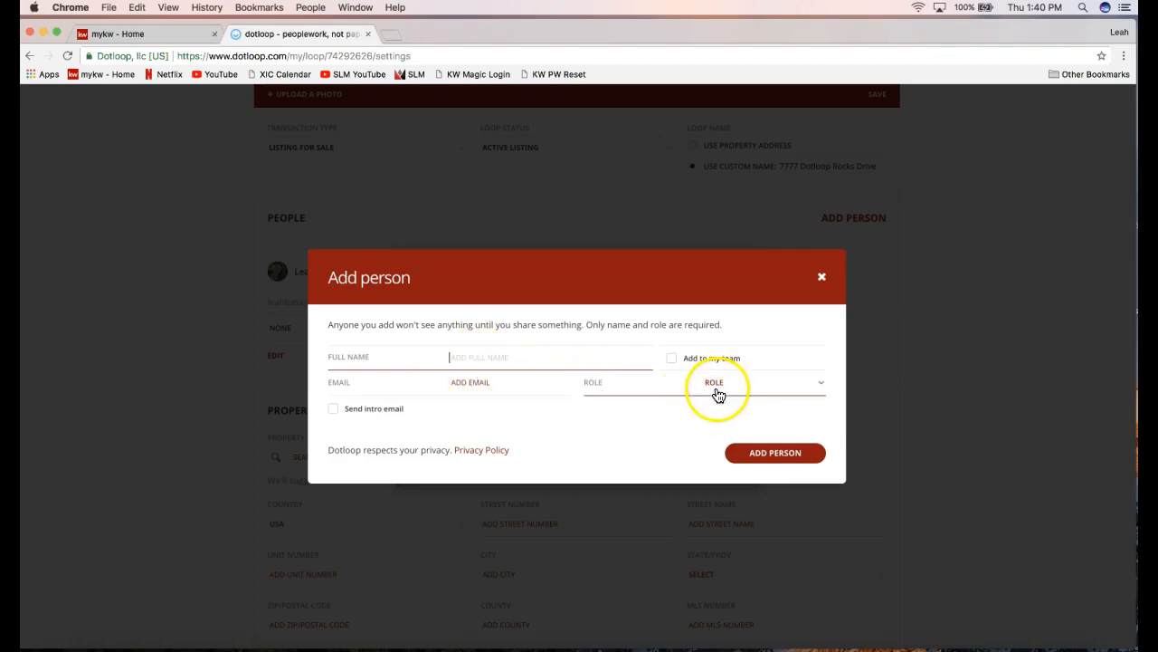
Enter the new person's full name and e-mail address, then bring up the Role choices.
{"action": "left_click", "coordinate": [476, 360]}
{"action": "type", "text": "Ro"}
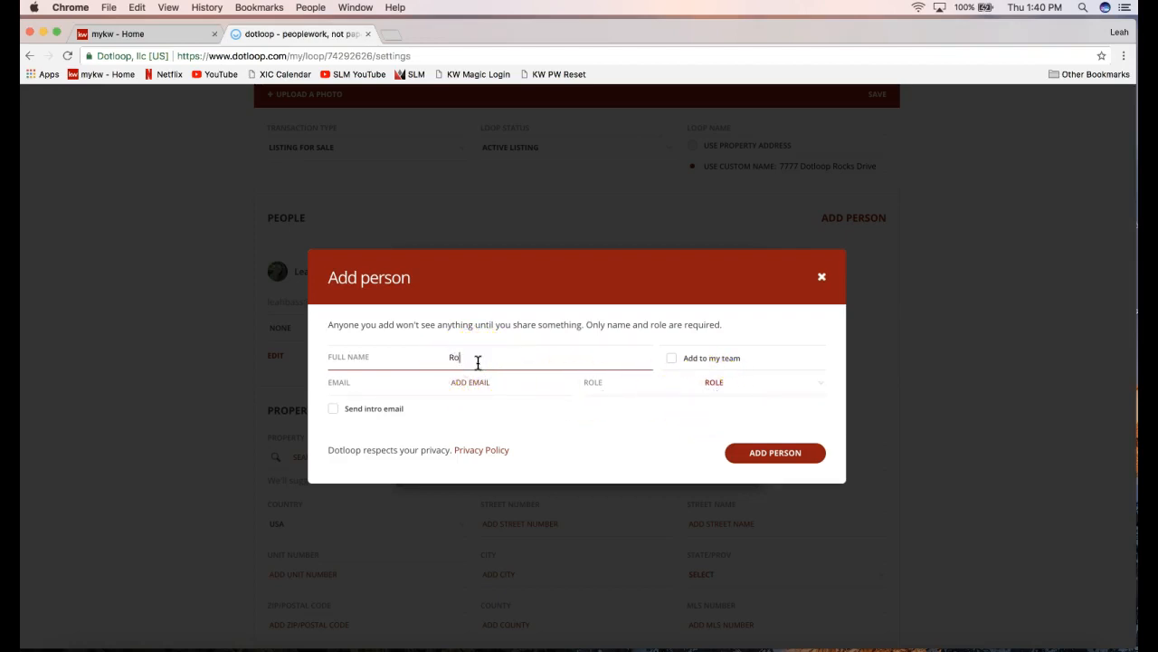
{"action": "type", "text": "n Weasley"}
{"action": "left_click", "coordinate": [469, 384]}
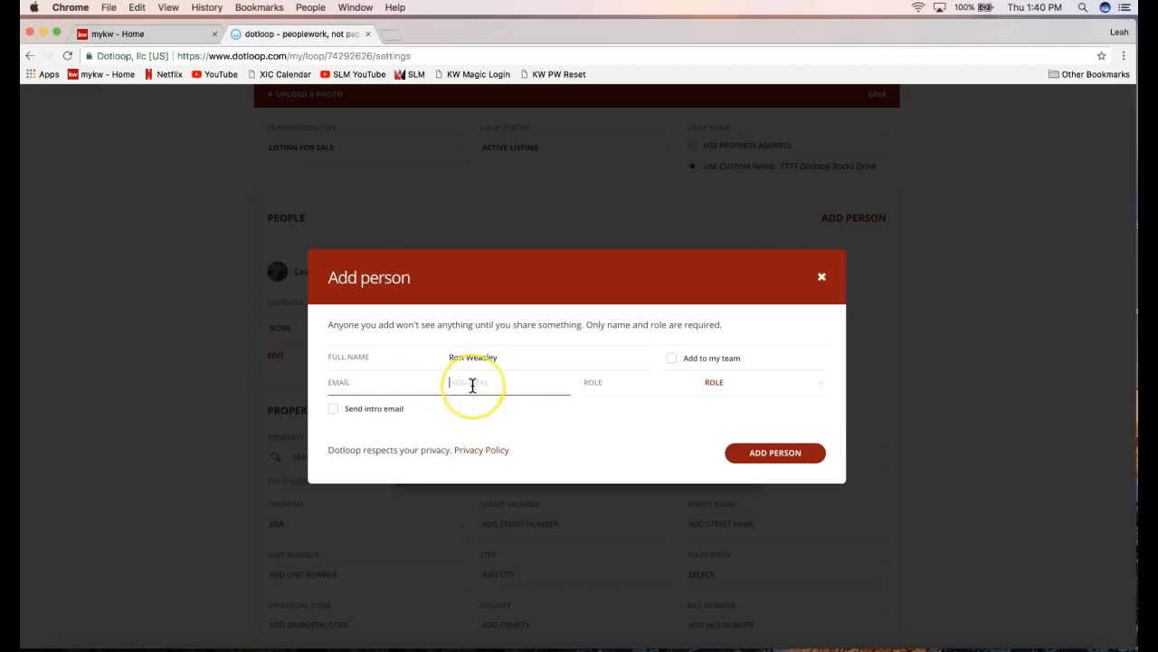
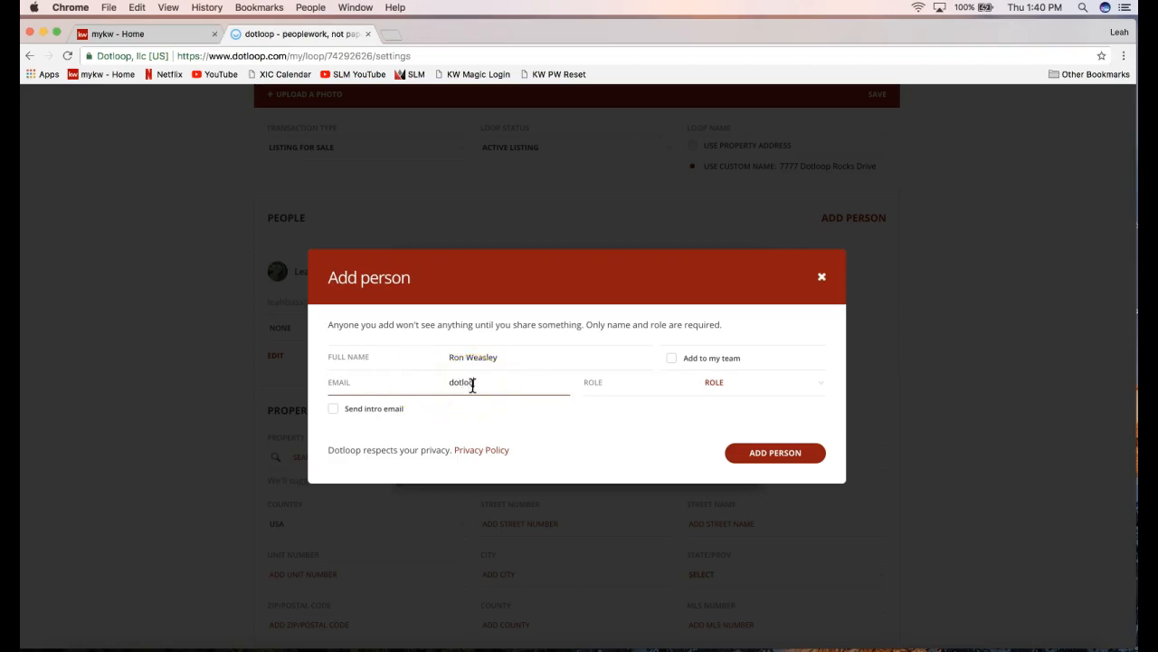
{"action": "left_click", "coordinate": [436, 394]}
{"action": "left_click", "coordinate": [495, 422]}
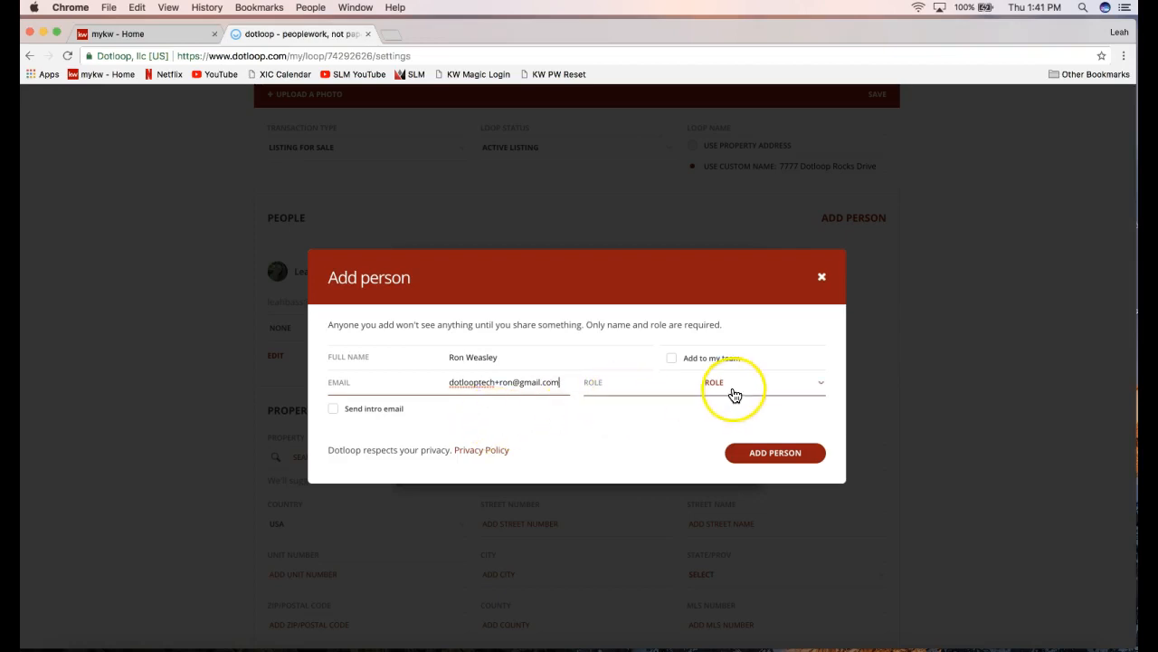
{"action": "left_click", "coordinate": [706, 385]}
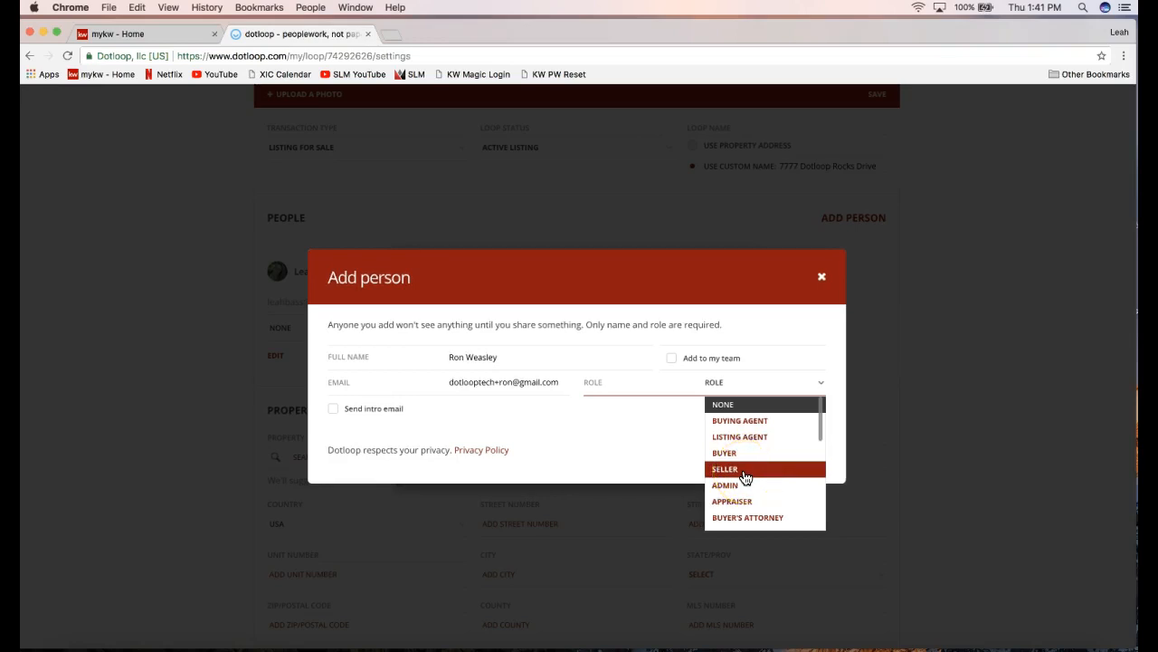
Give the new person the Seller role, recheck the name entry, and submit the Add person form.
{"action": "mouse_move", "coordinate": [820, 433]}
{"action": "left_mouse_down"}
{"action": "mouse_move", "coordinate": [818, 499]}
{"action": "mouse_move", "coordinate": [808, 433]}
{"action": "left_mouse_up"}
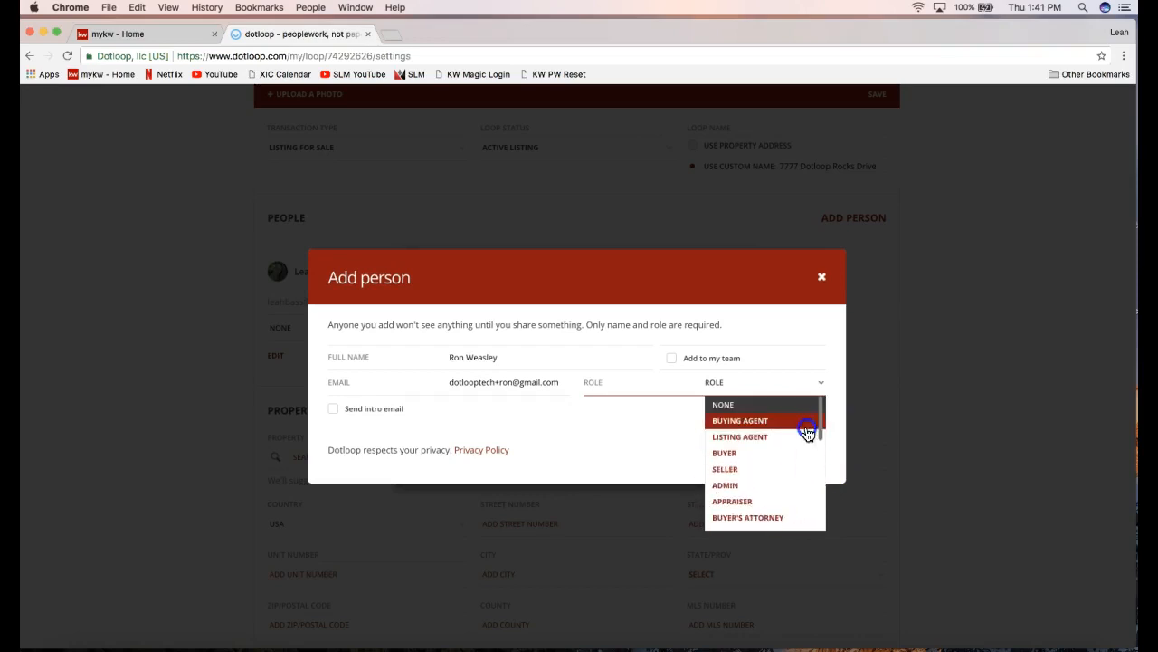
{"action": "left_click", "coordinate": [735, 471]}
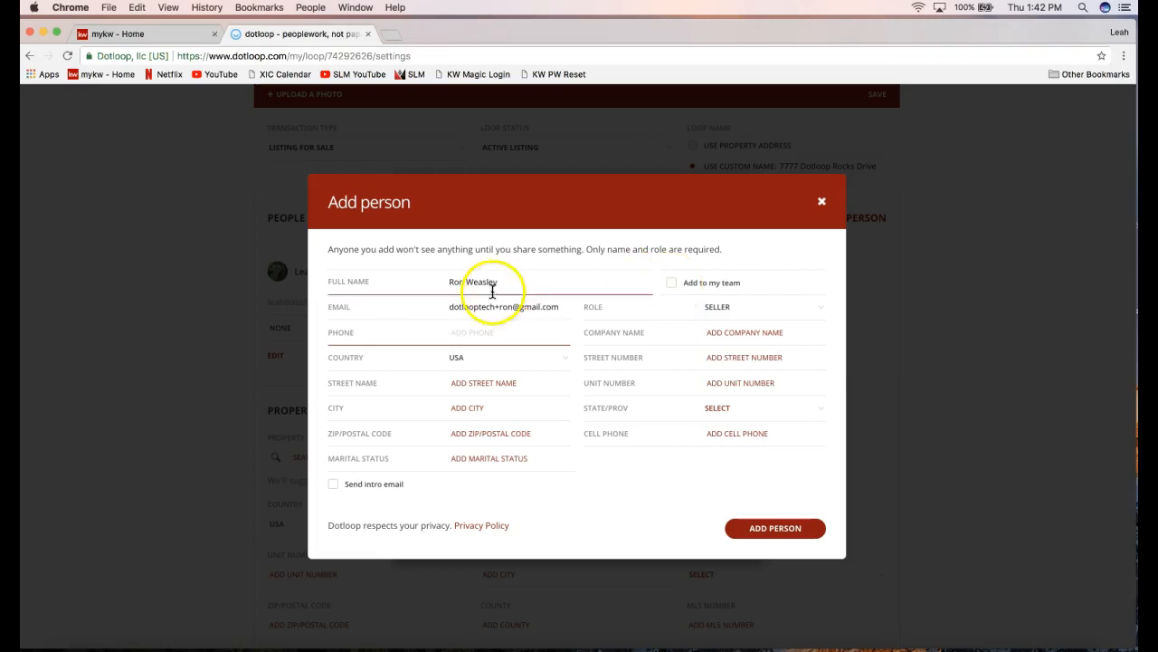
{"action": "left_click", "coordinate": [554, 339]}
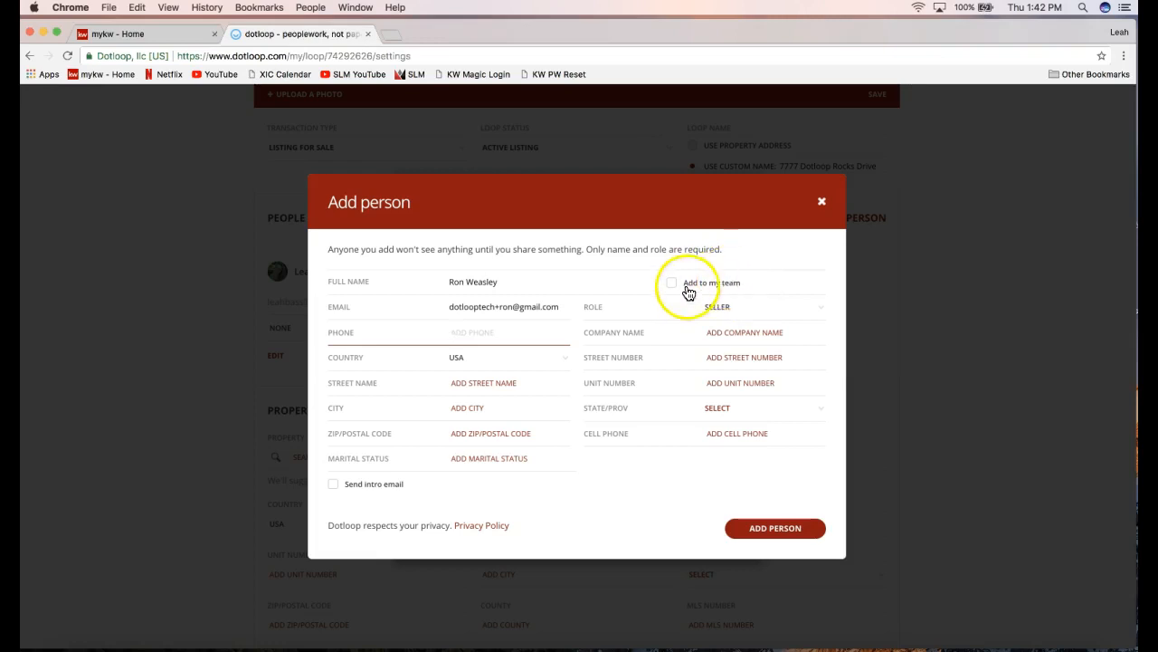
{"action": "left_click", "coordinate": [646, 328]}
{"action": "left_click", "coordinate": [467, 283]}
{"action": "left_click", "coordinate": [441, 286]}
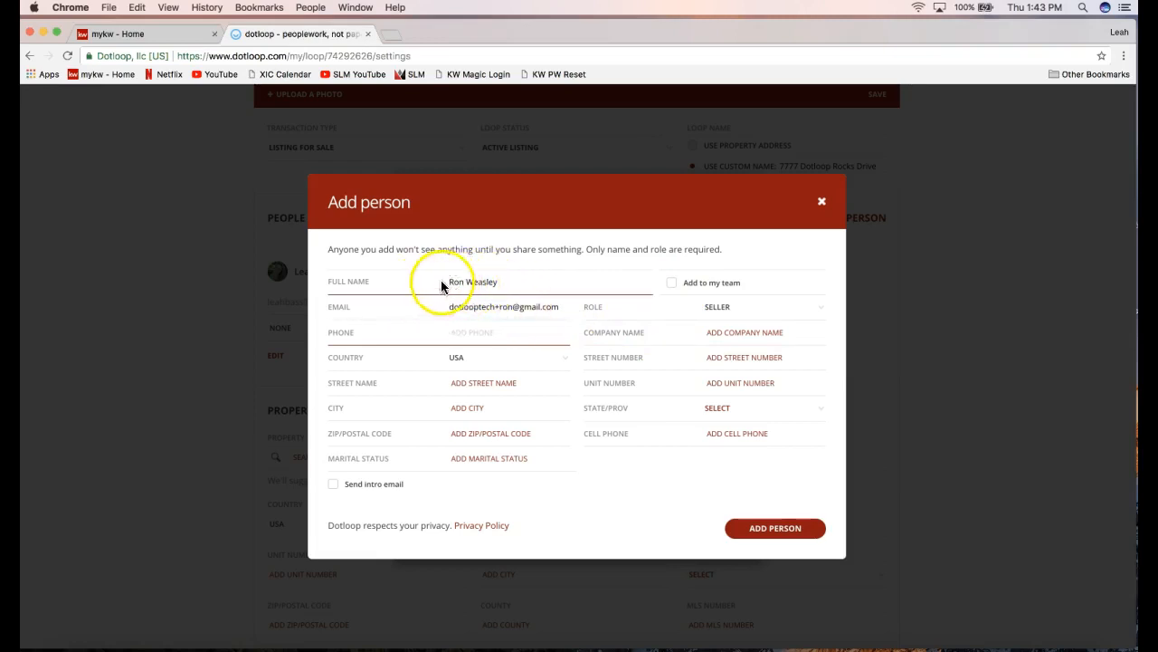
{"action": "left_click", "coordinate": [766, 534]}
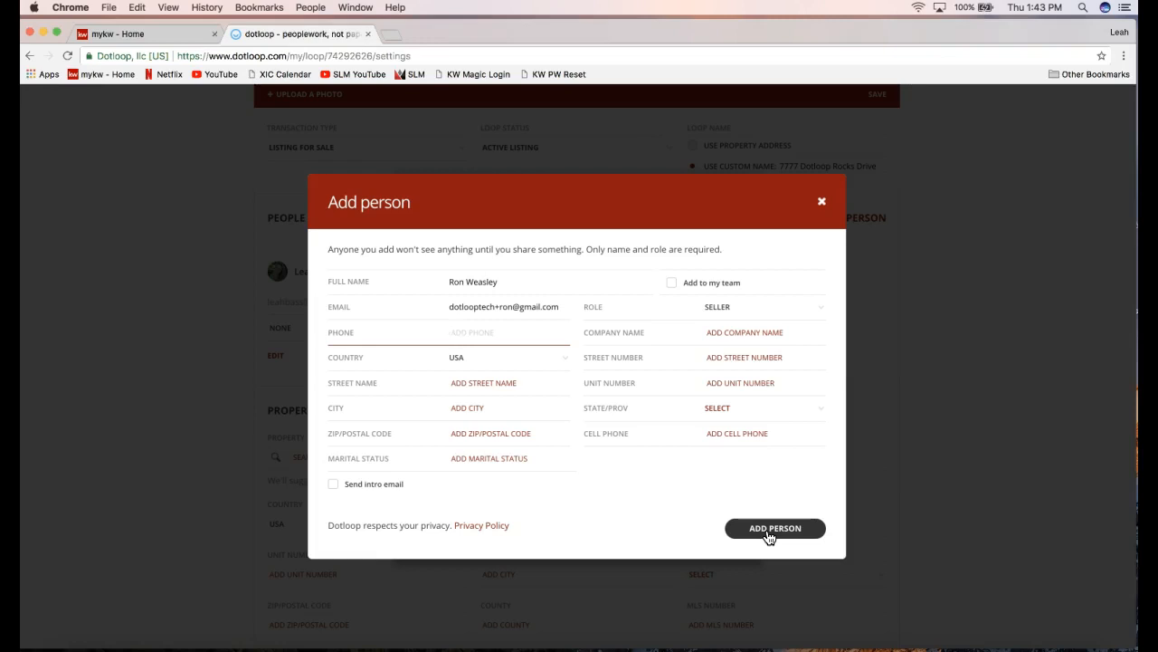
Confirm adding the seller so they appear under People with the Seller role.
{"action": "left_click", "coordinate": [768, 536]}
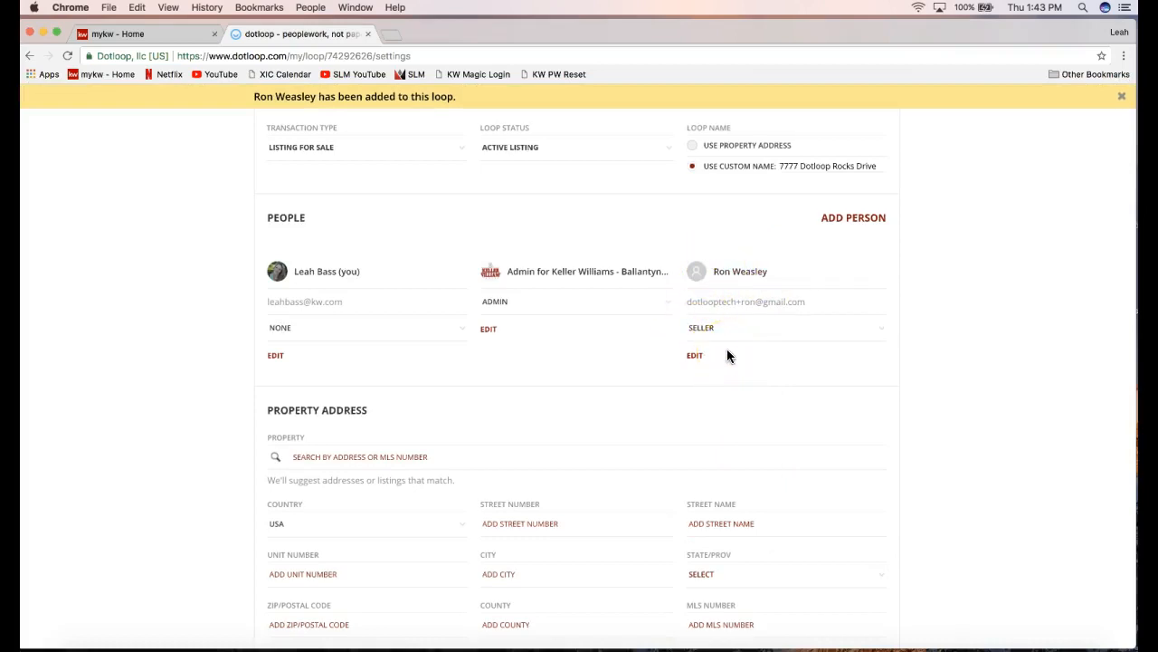
{"action": "left_click", "coordinate": [852, 225]}
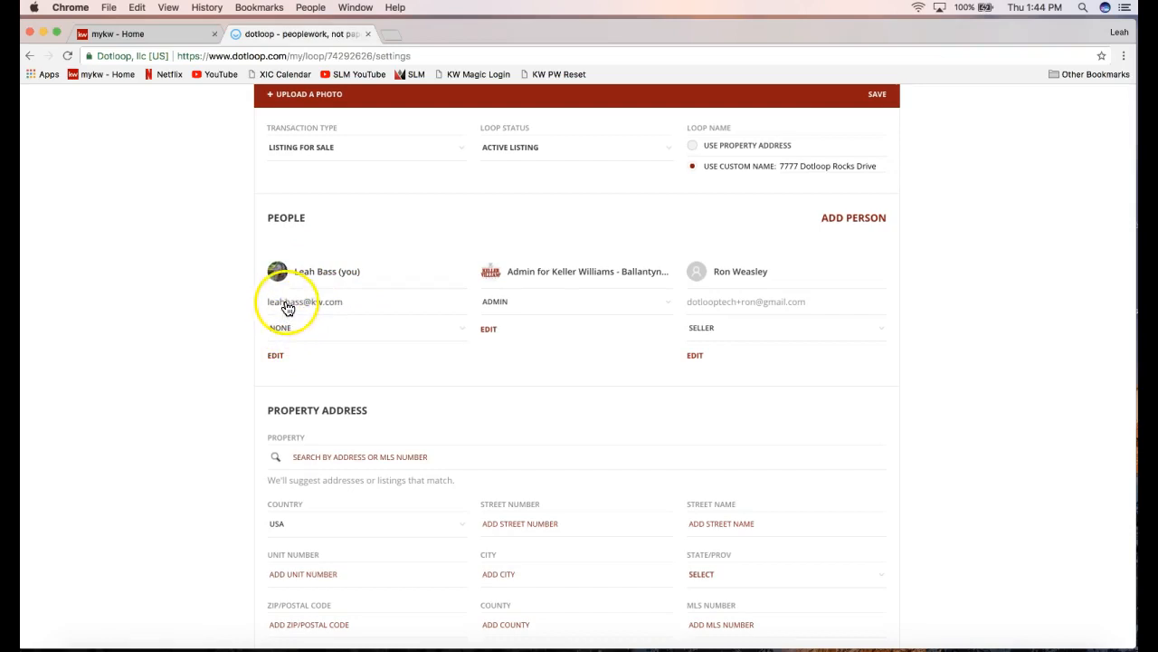
Pick Listing Agent from the role dropdown under your own name in People.
{"action": "left_click", "coordinate": [283, 329]}
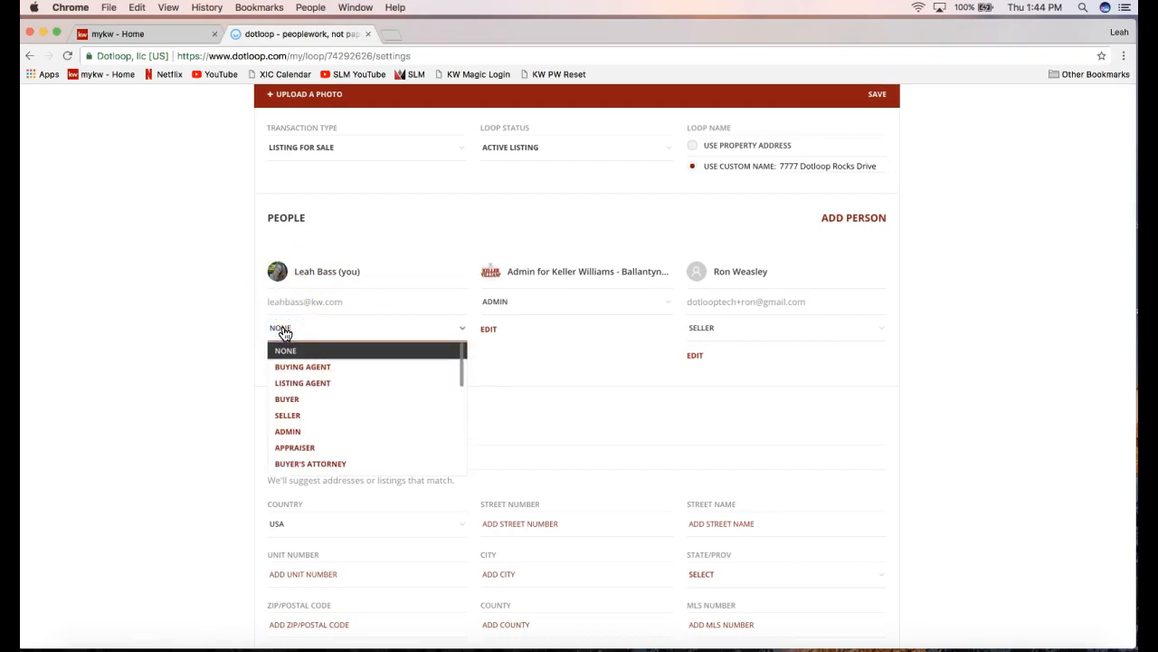
{"action": "left_click", "coordinate": [290, 384]}
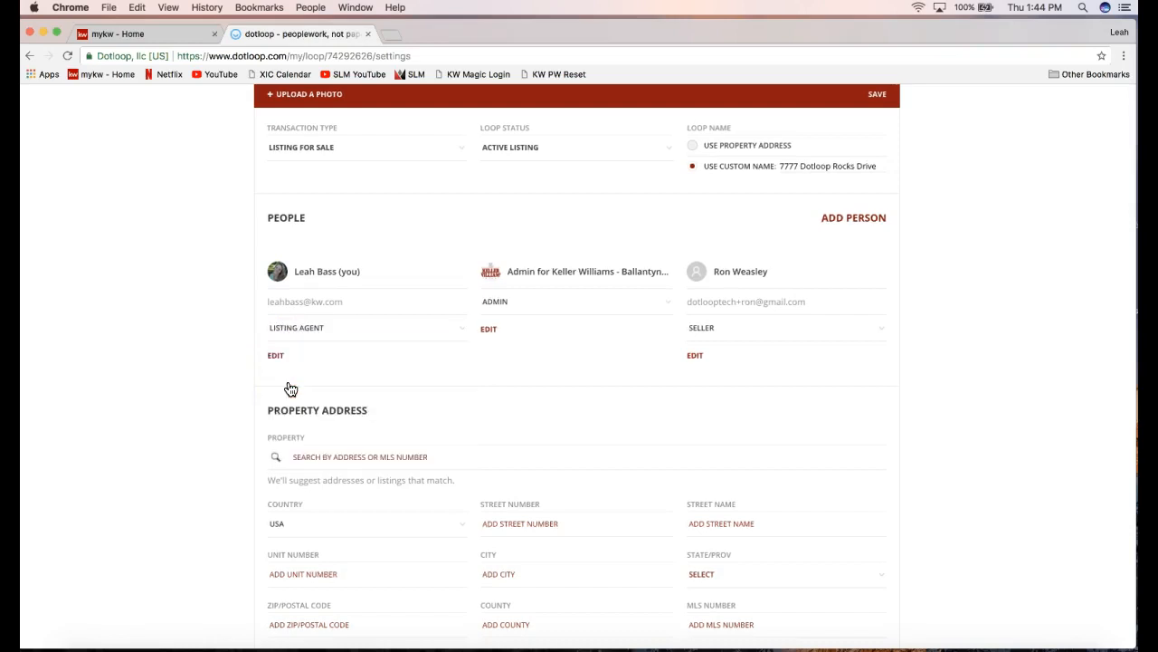
{"action": "left_click", "coordinate": [327, 337]}
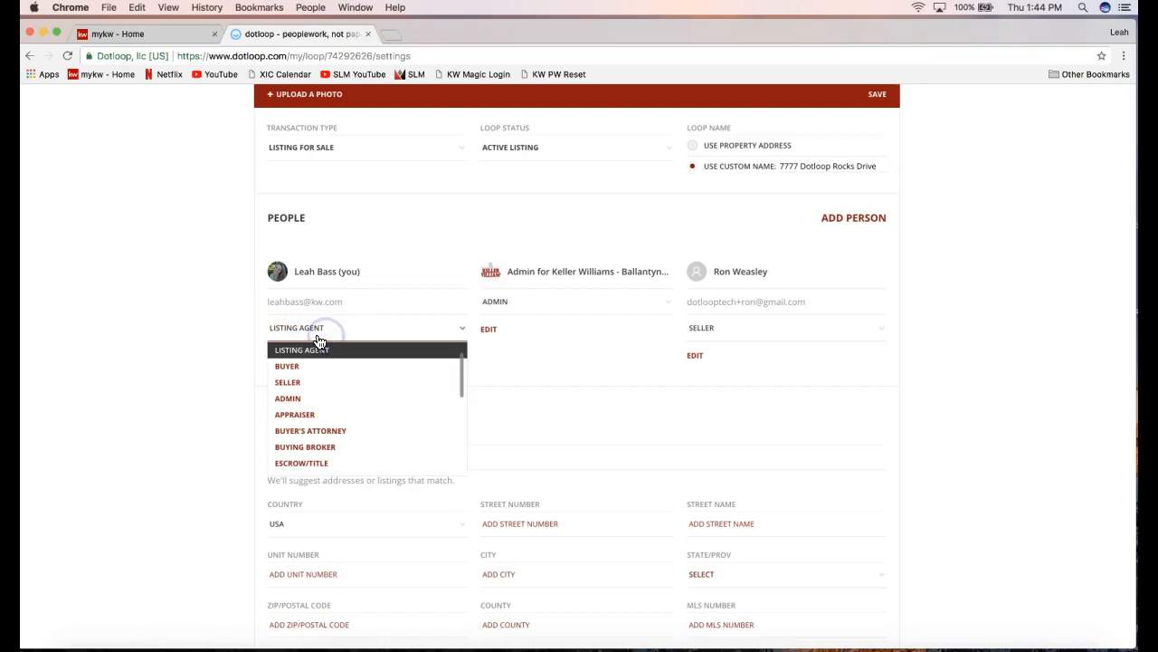
{"action": "left_click", "coordinate": [234, 357]}
{"action": "left_click", "coordinate": [233, 357]}
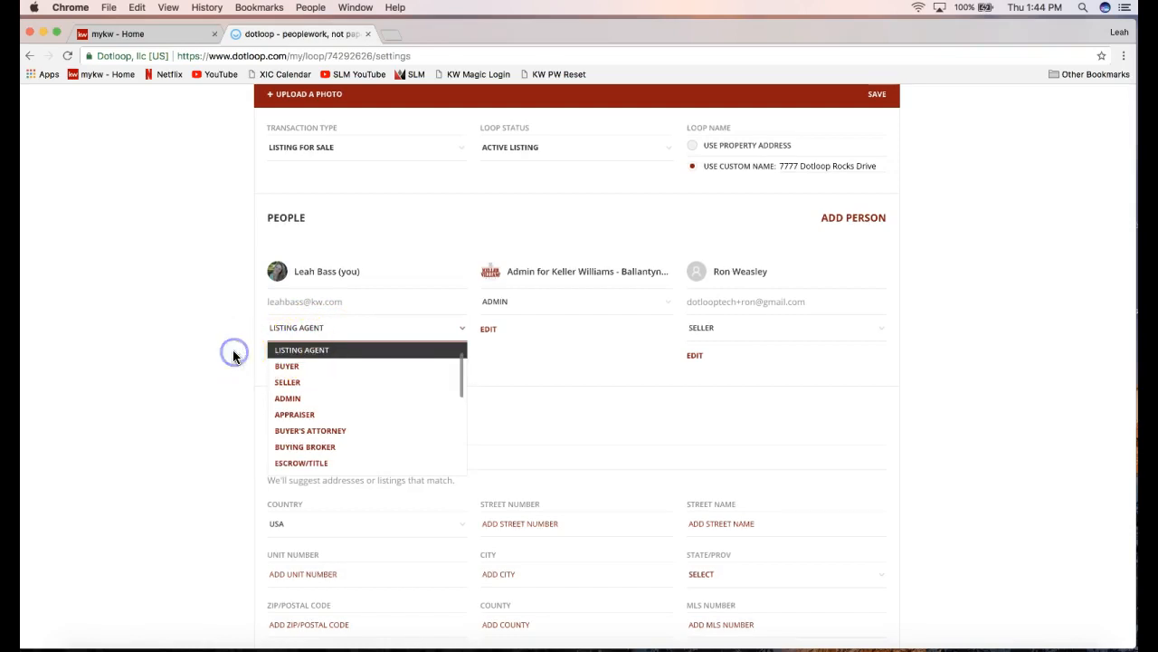
{"action": "scroll", "coordinate": [233, 280], "scroll_direction": "down", "scroll_amount": 2}
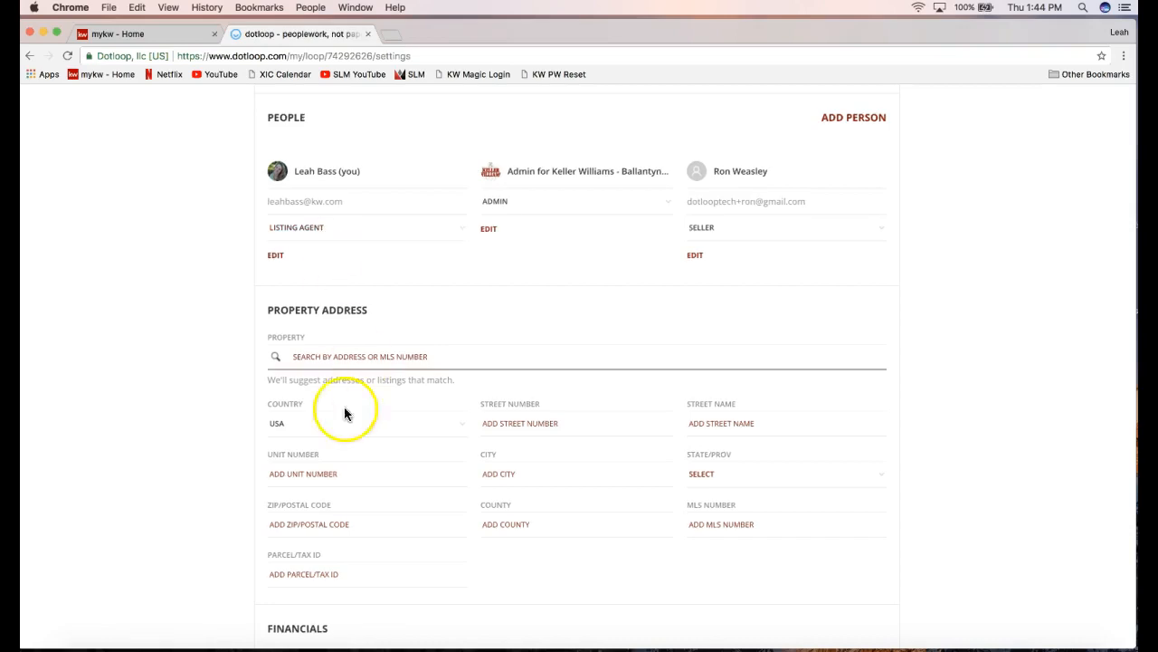
{"action": "scroll", "coordinate": [222, 420], "scroll_direction": "down", "scroll_amount": 3}
{"action": "scroll", "coordinate": [224, 421], "scroll_direction": "up", "scroll_amount": 4}
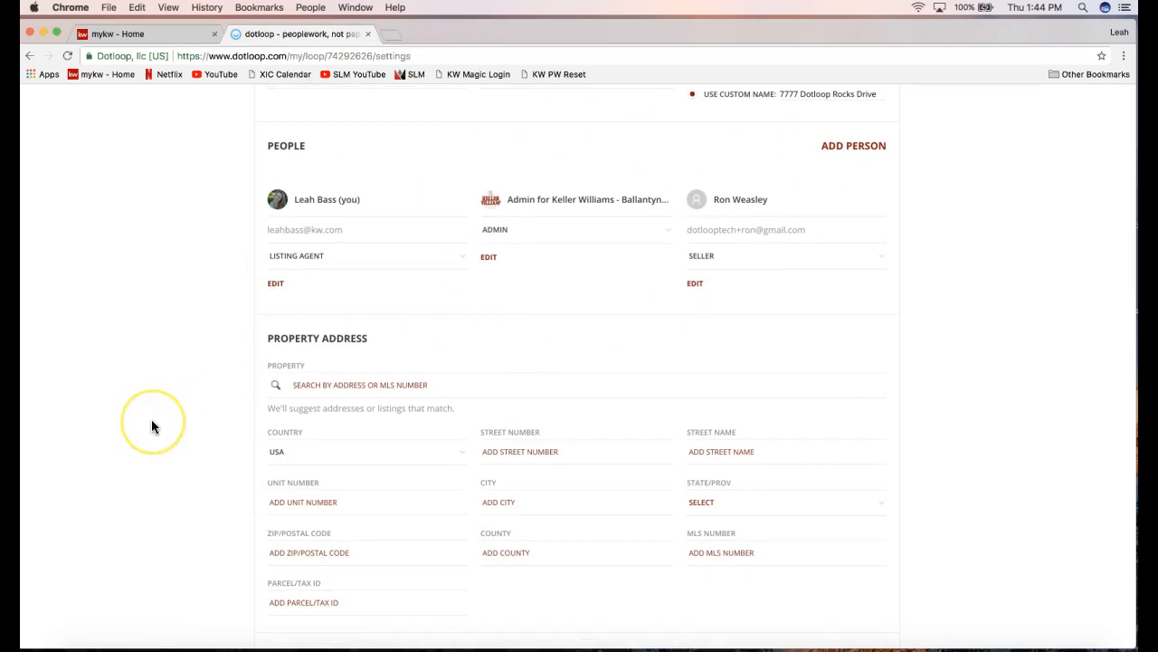
{"action": "scroll", "coordinate": [151, 419], "scroll_direction": "down", "scroll_amount": 3}
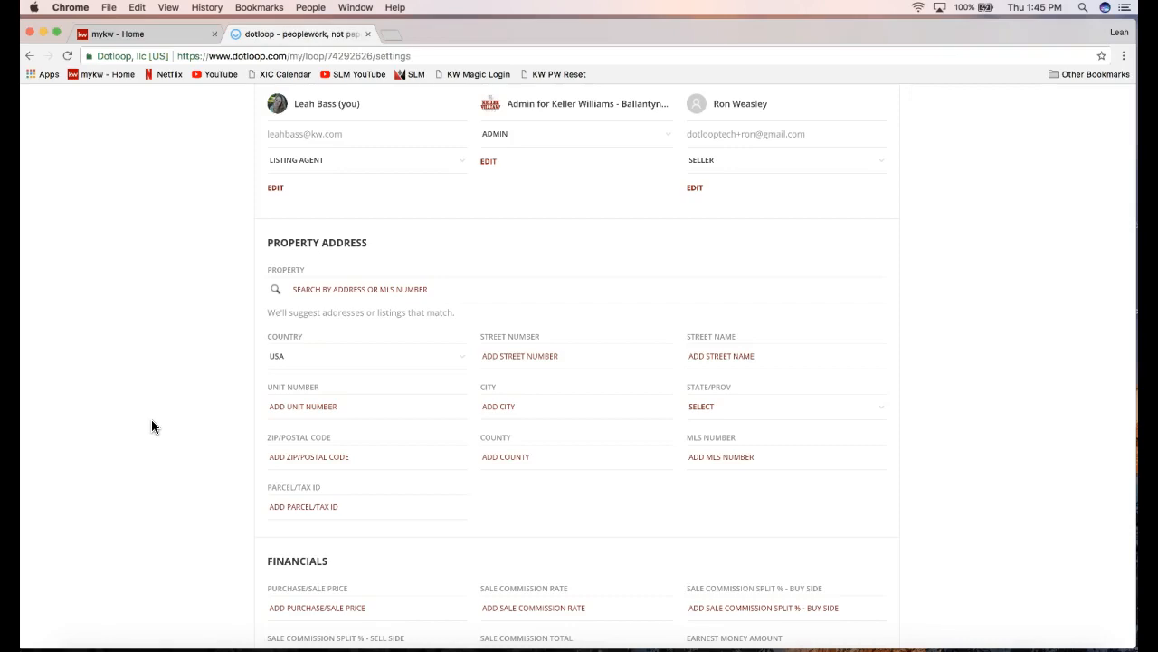
{"action": "left_click", "coordinate": [331, 346]}
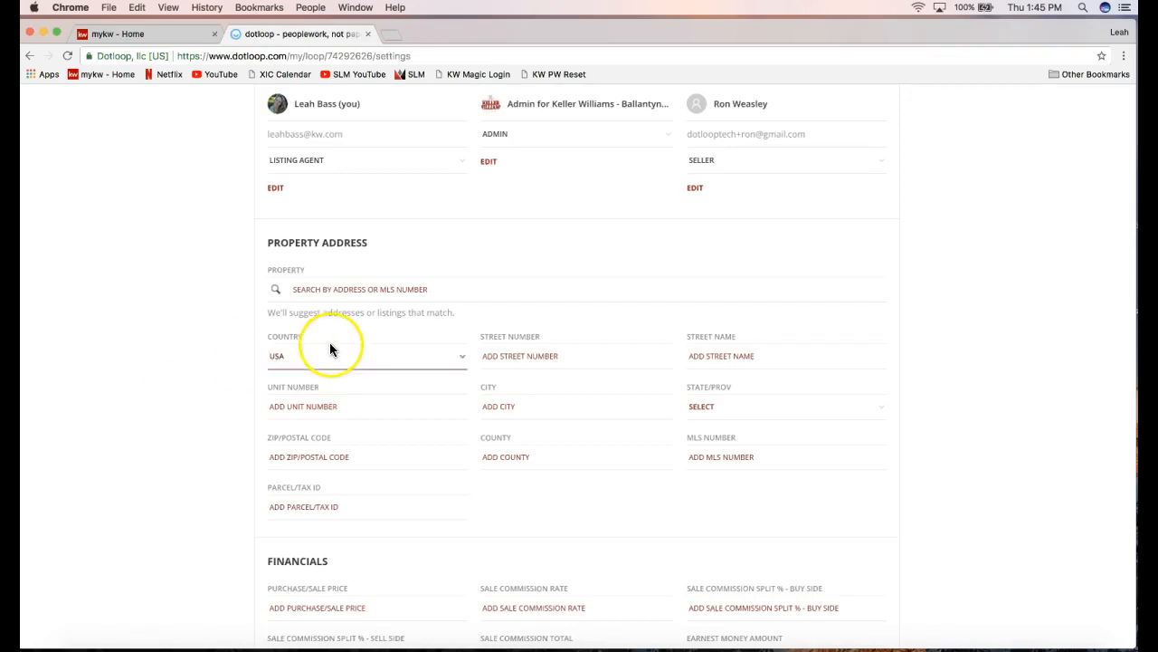
{"action": "scroll", "coordinate": [331, 346], "scroll_direction": "down", "scroll_amount": 3}
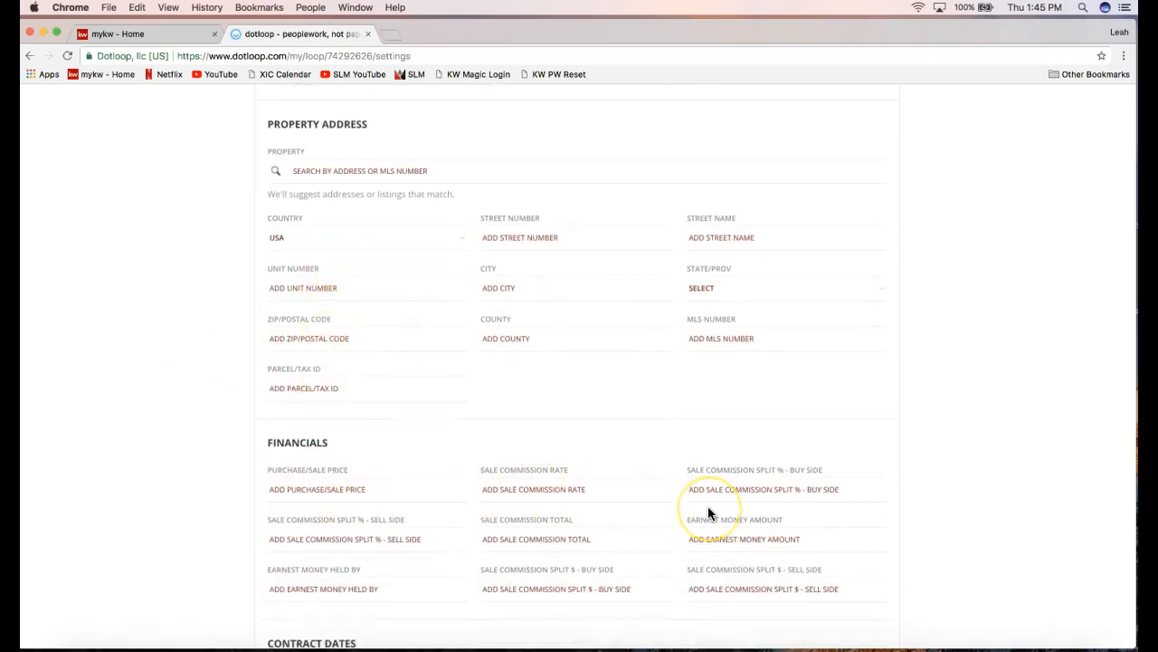
{"action": "scroll", "coordinate": [709, 513], "scroll_direction": "down", "scroll_amount": 2}
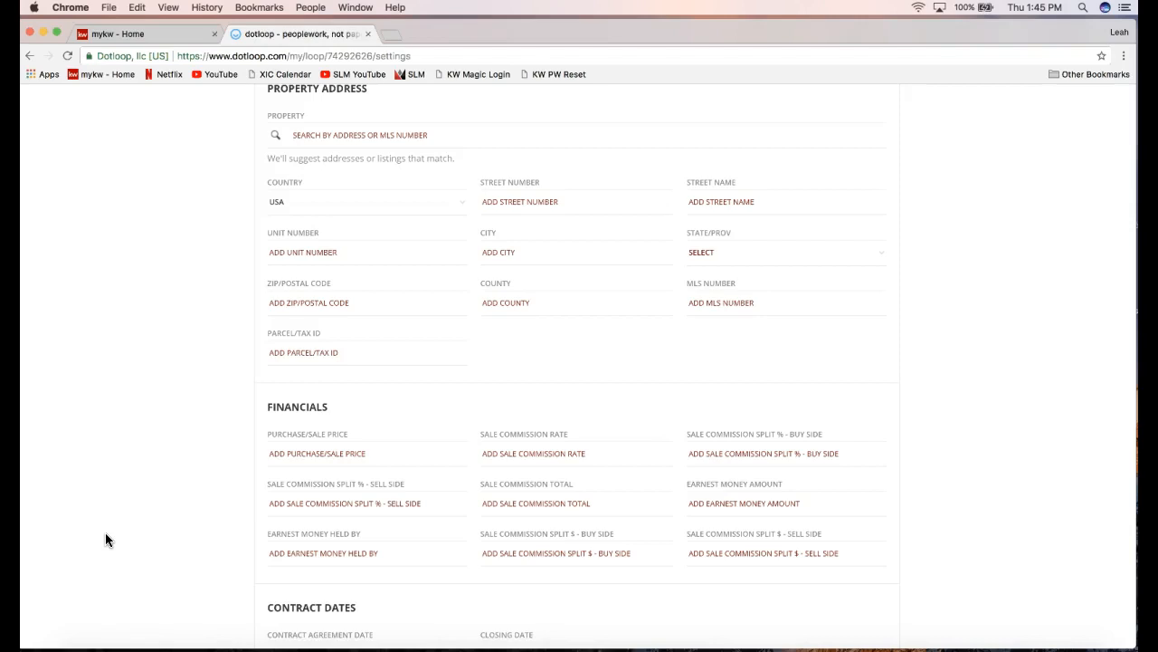
{"action": "scroll", "coordinate": [105, 540], "scroll_direction": "up", "scroll_amount": 2}
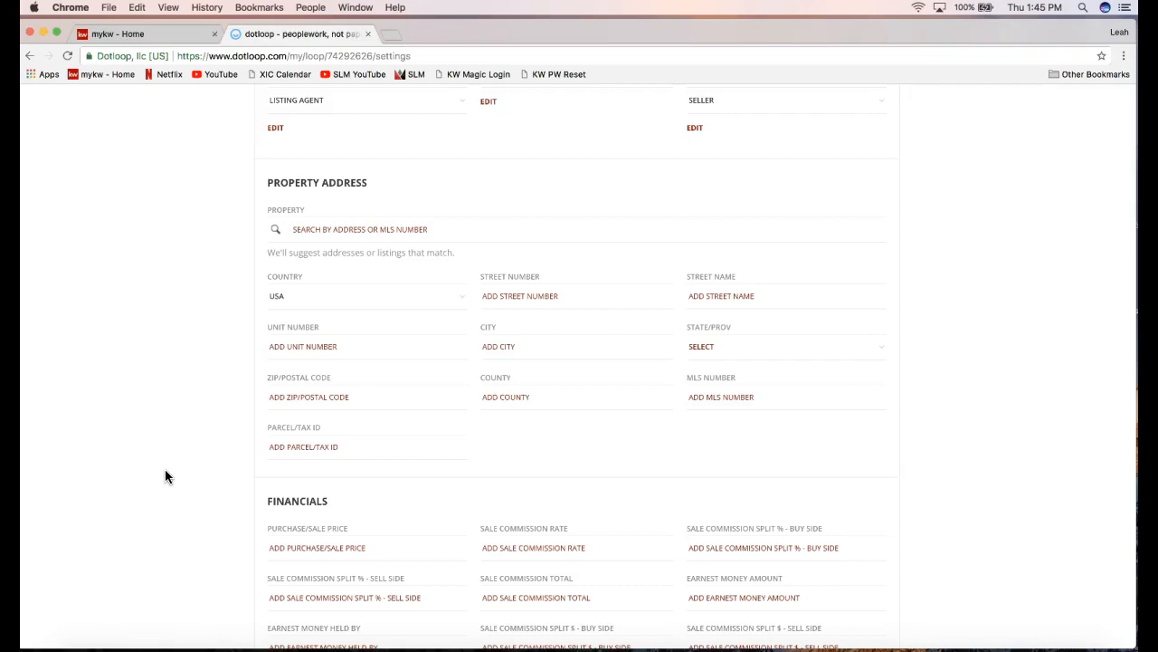
{"action": "scroll", "coordinate": [241, 483], "scroll_direction": "up", "scroll_amount": 1}
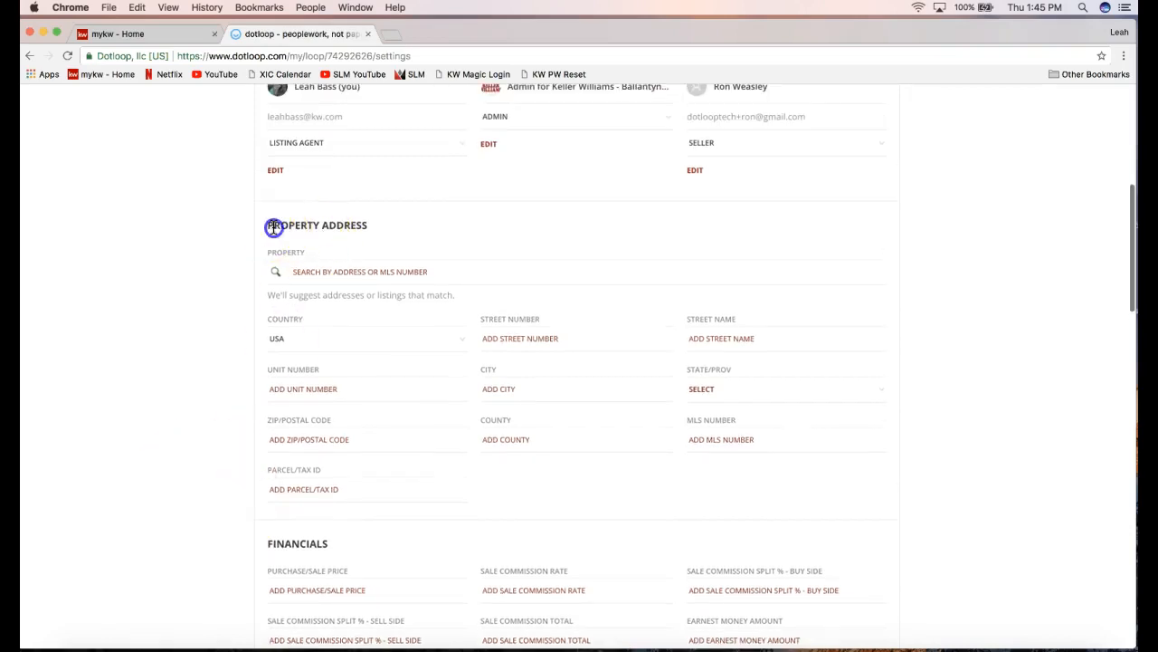
{"action": "left_click_drag", "start_coordinate": [274, 227], "coordinate": [369, 228]}
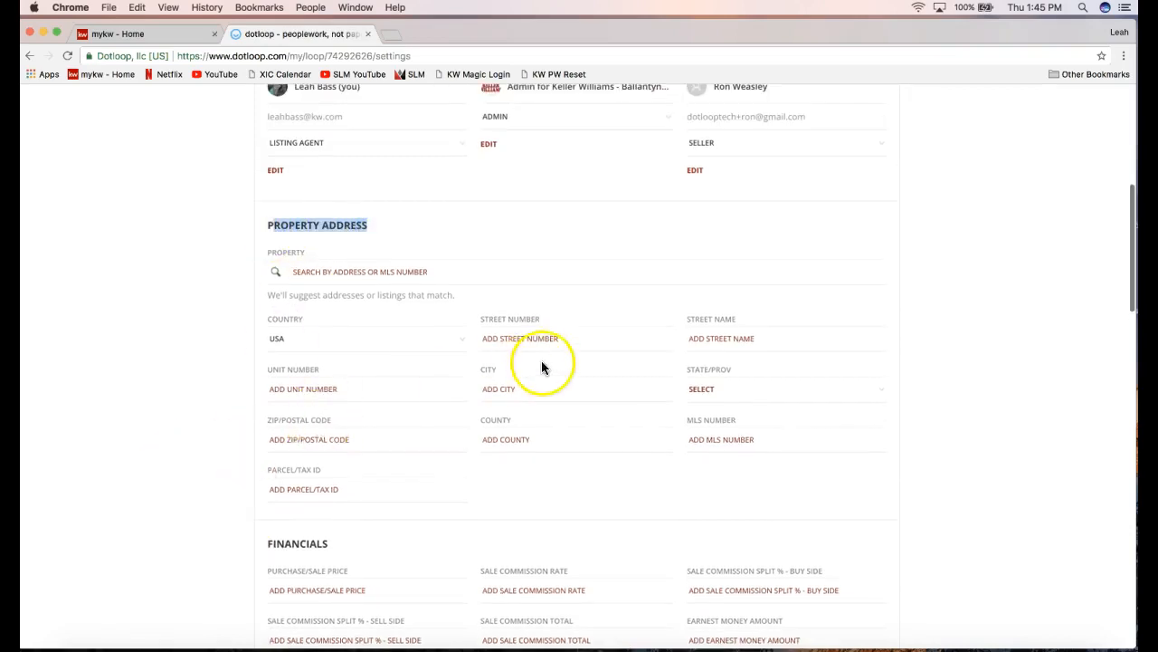
Enter street number 7777, street name 'Dotloop Rocks Drive' and city Charlotte in the property address.
{"action": "left_click", "coordinate": [525, 339]}
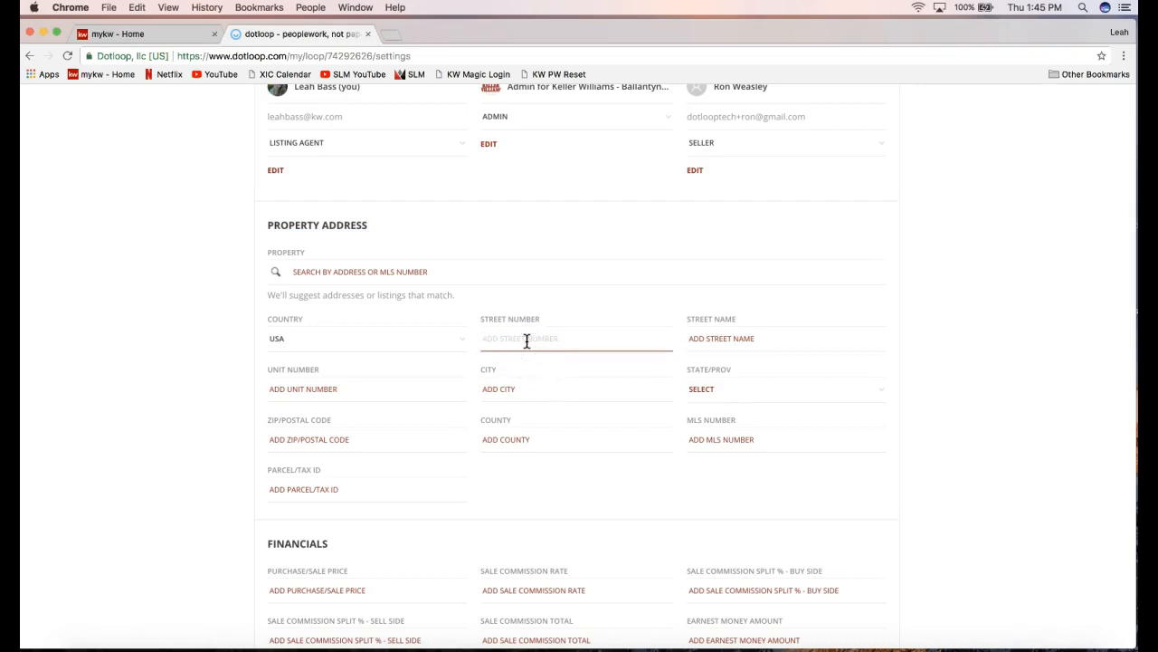
{"action": "type", "text": "7777"}
{"action": "left_click", "coordinate": [744, 343]}
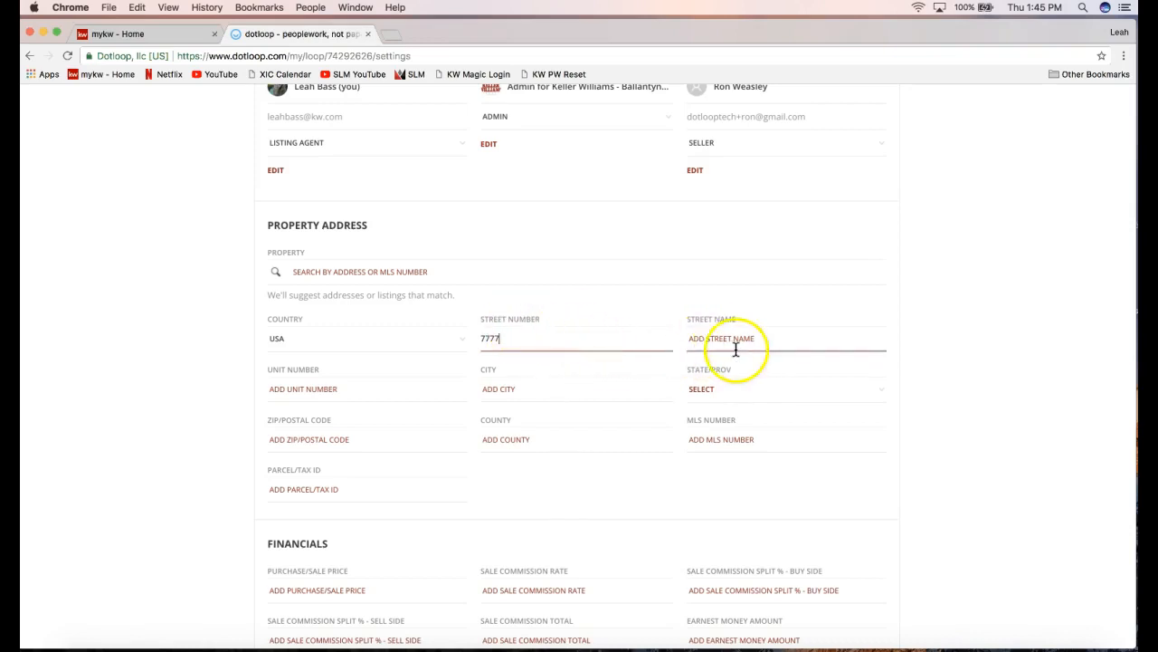
{"action": "type", "text": "Dotloop "}
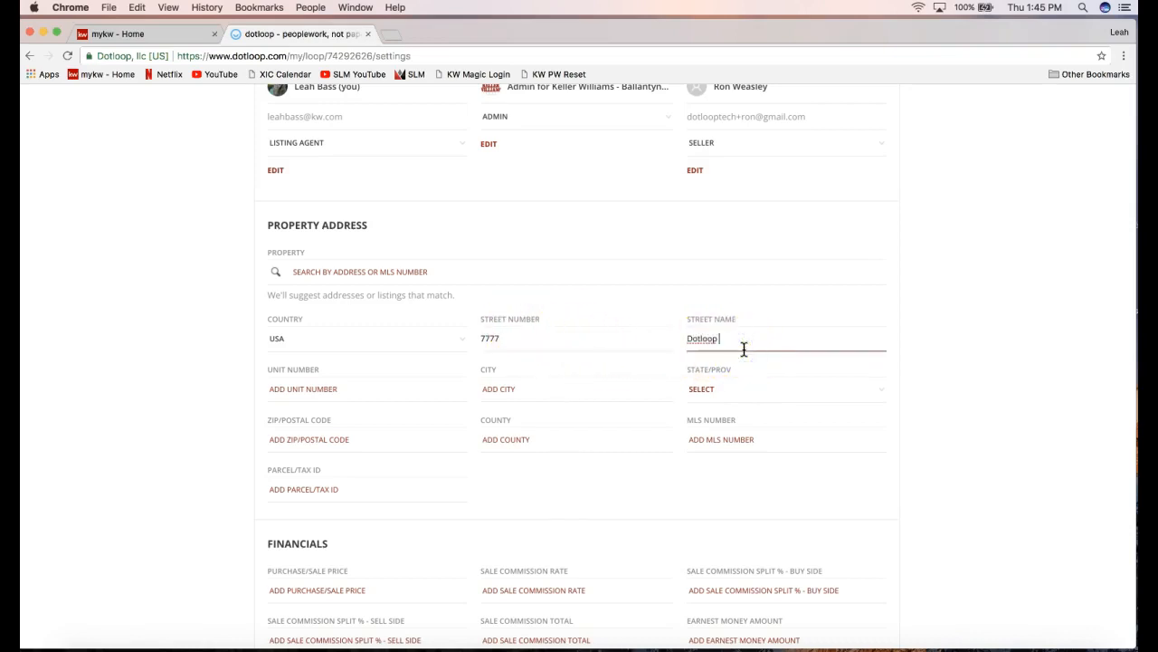
{"action": "type", "text": "Rocks Drive"}
{"action": "left_click", "coordinate": [525, 388]}
{"action": "type", "text": "Charlotte"}
Set state to NC, ZIP code to 28277 and county to Mecklenburg.
{"action": "left_click", "coordinate": [739, 389]}
{"action": "type", "text": "n"}
{"action": "left_click", "coordinate": [732, 412]}
{"action": "left_click", "coordinate": [352, 437]}
{"action": "type", "text": "28277"}
{"action": "key", "text": "Tab"}
{"action": "type", "text": "Ch"}
{"action": "key", "text": "BackSpace"}
{"action": "key", "text": "BackSpace"}
{"action": "type", "text": "Mec"}
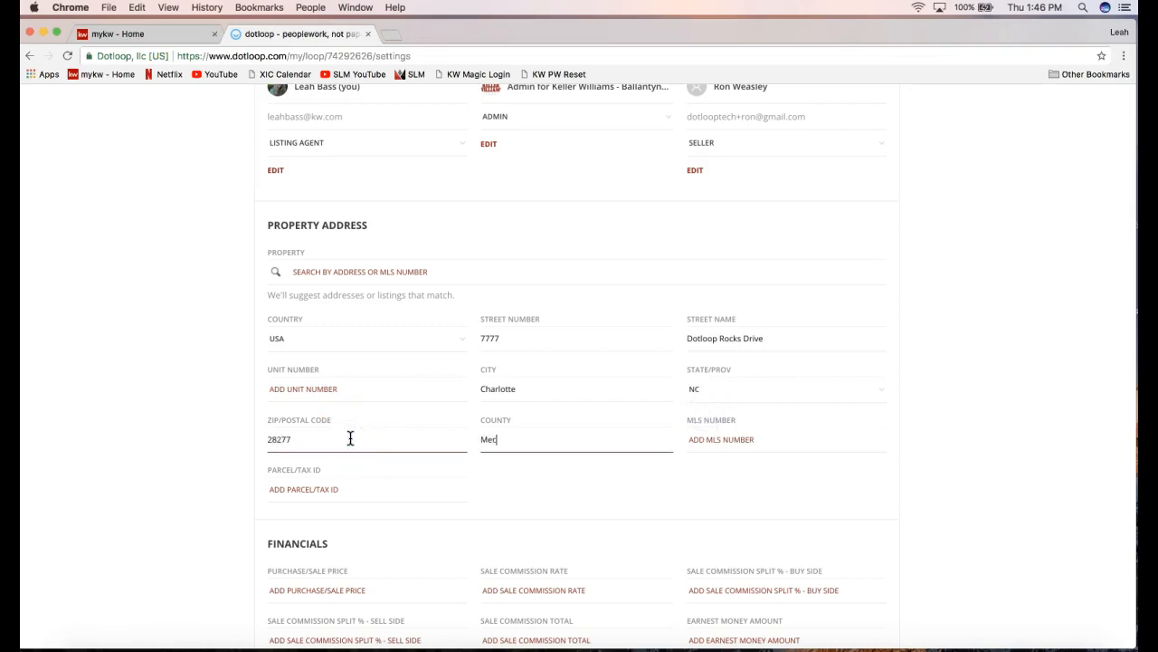
{"action": "type", "text": "klenburg"}
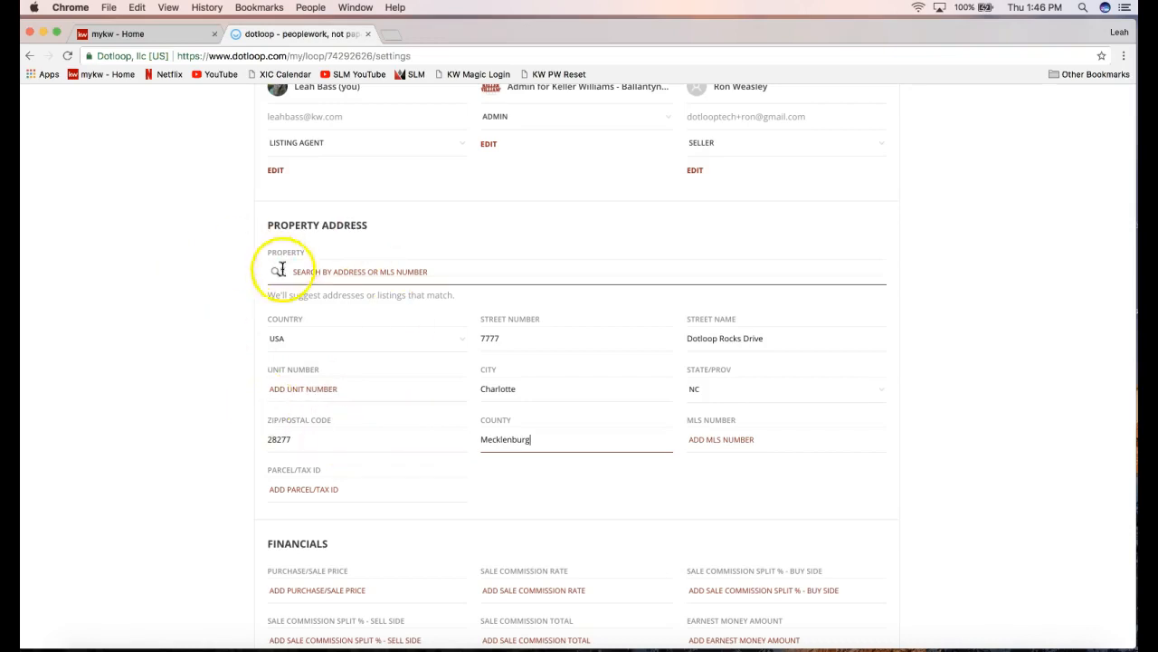
{"action": "scroll", "coordinate": [184, 362], "scroll_direction": "down", "scroll_amount": 3}
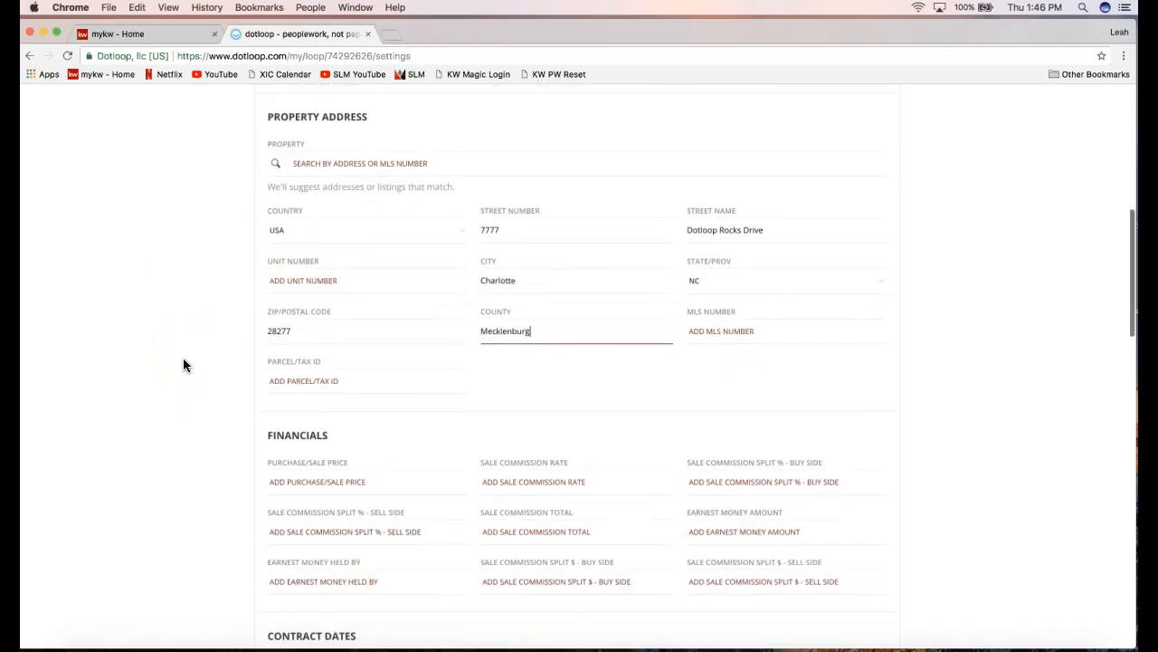
{"action": "scroll", "coordinate": [183, 364], "scroll_direction": "down", "scroll_amount": 3}
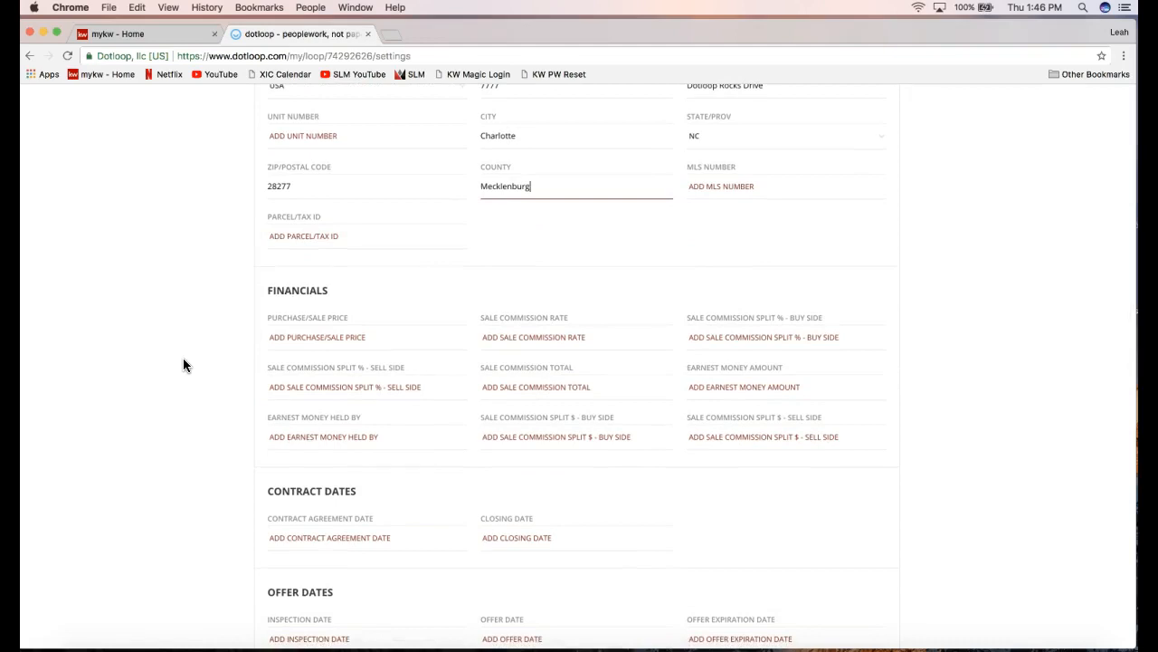
{"action": "scroll", "coordinate": [183, 365], "scroll_direction": "up", "scroll_amount": 2}
{"action": "double_click", "coordinate": [296, 379]}
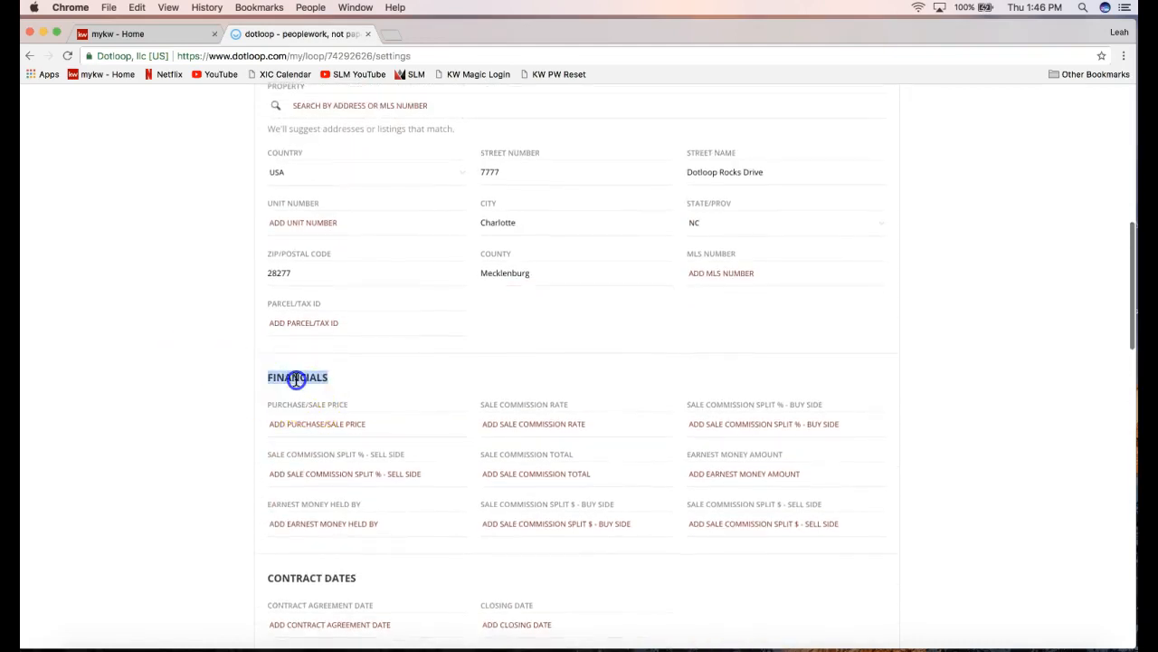
{"action": "scroll", "coordinate": [182, 472], "scroll_direction": "down", "scroll_amount": 7}
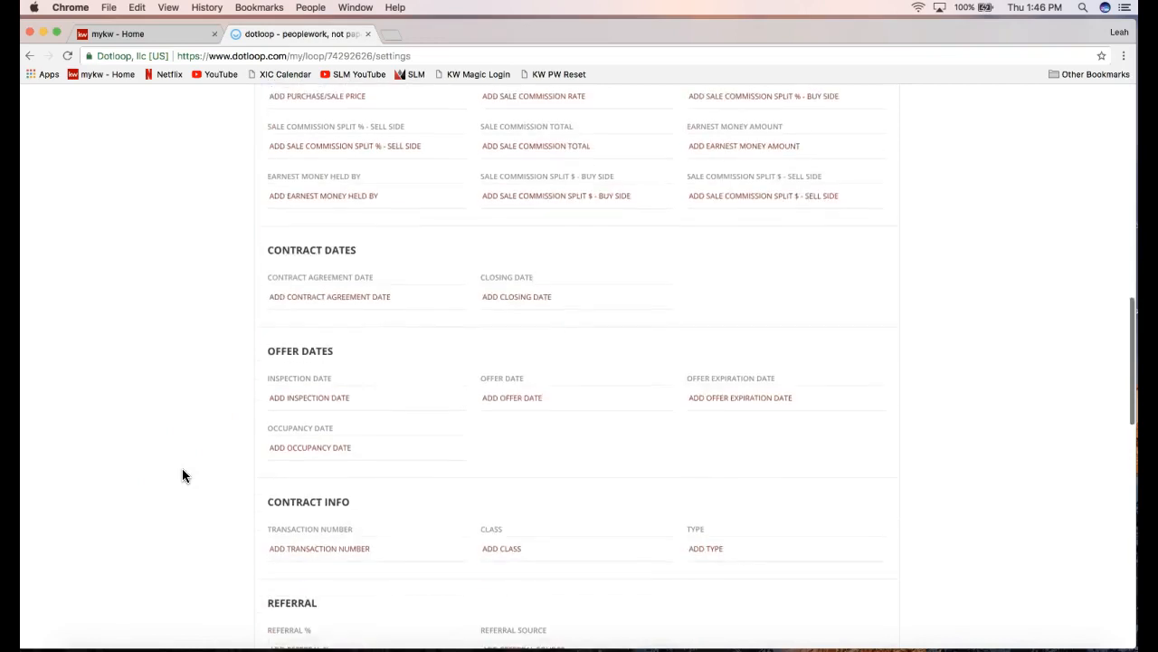
{"action": "scroll", "coordinate": [182, 475], "scroll_direction": "down", "scroll_amount": 8}
{"action": "scroll", "coordinate": [182, 475], "scroll_direction": "down", "scroll_amount": 10}
{"action": "scroll", "coordinate": [183, 470], "scroll_direction": "up", "scroll_amount": 10}
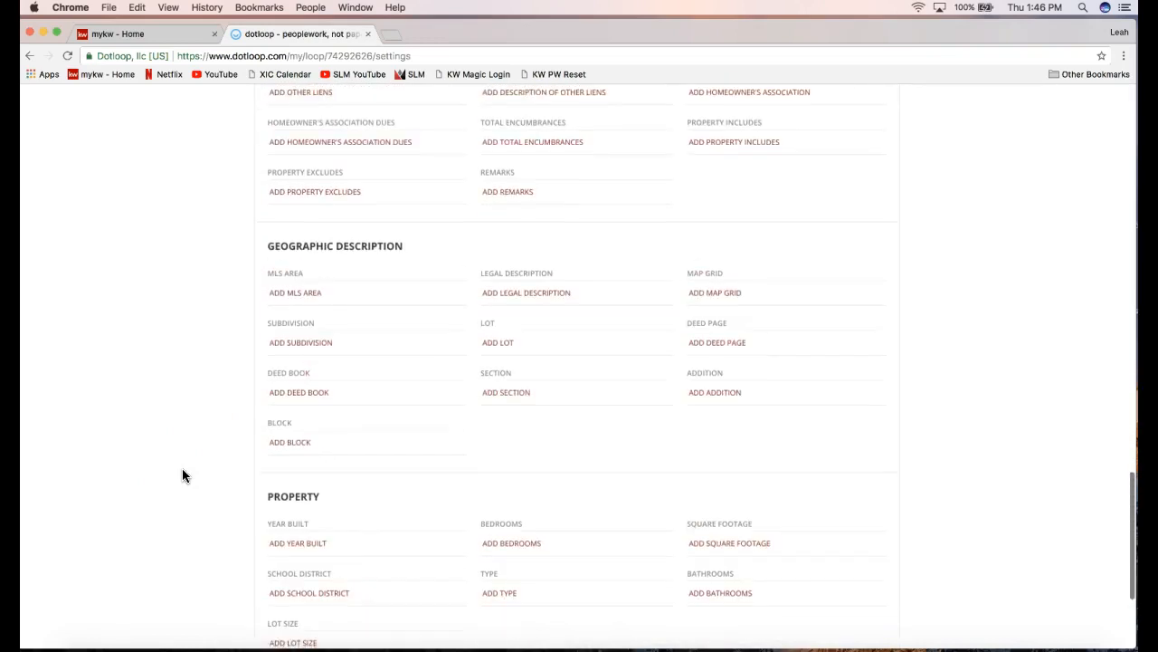
{"action": "scroll", "coordinate": [182, 475], "scroll_direction": "up", "scroll_amount": 10}
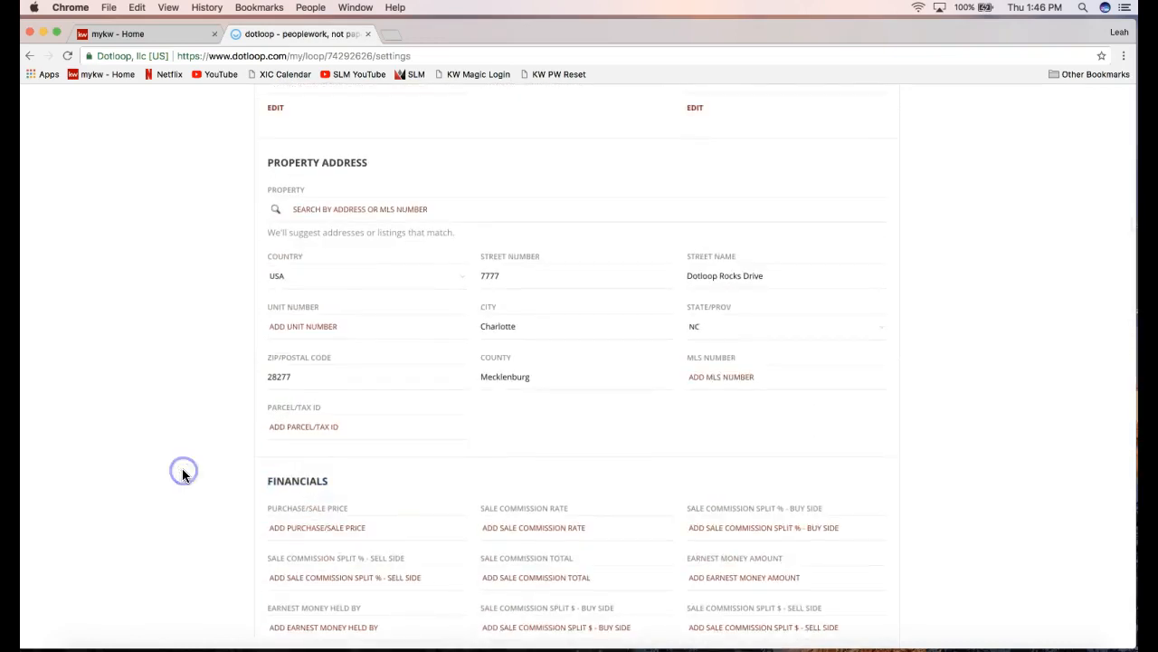
{"action": "scroll", "coordinate": [182, 475], "scroll_direction": "up", "scroll_amount": 2}
{"action": "left_click", "coordinate": [306, 367]}
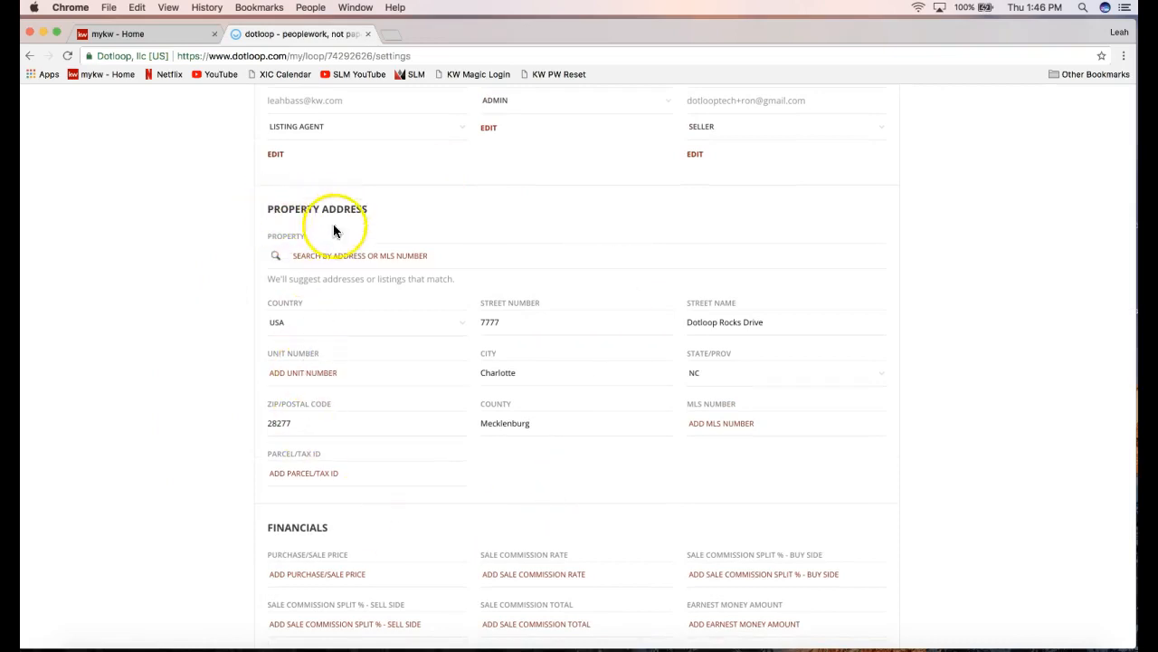
{"action": "left_click", "coordinate": [226, 380]}
{"action": "scroll", "coordinate": [227, 380], "scroll_direction": "up", "scroll_amount": 5}
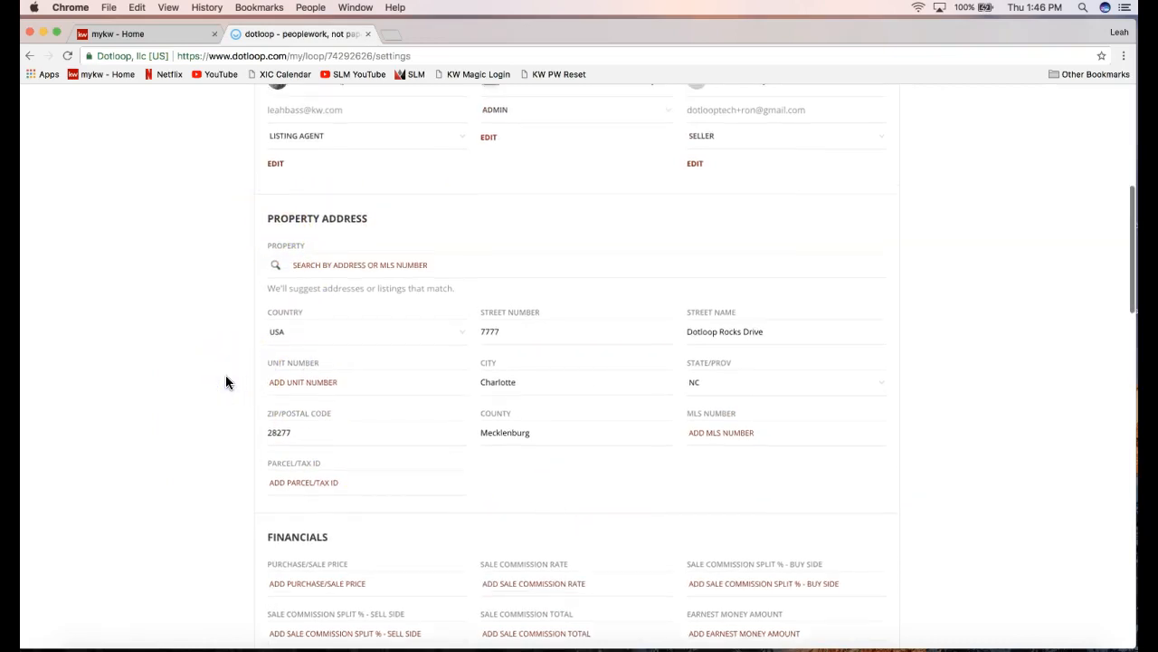
{"action": "scroll", "coordinate": [226, 381], "scroll_direction": "up", "scroll_amount": 3}
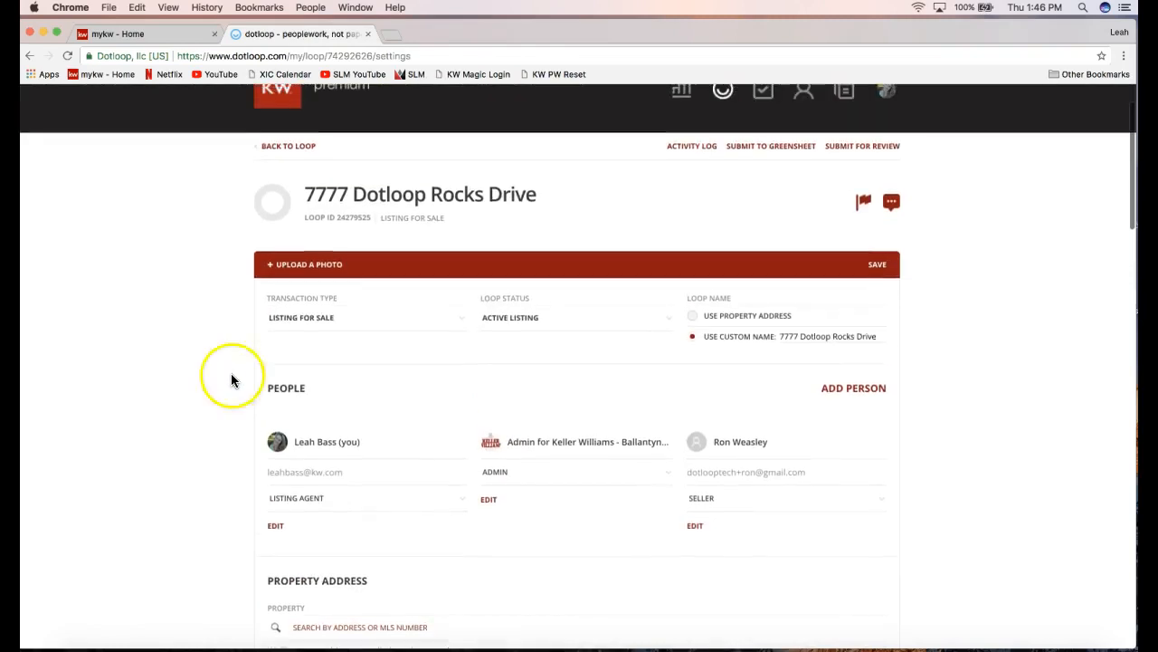
Save the 7777 Dotloop Rocks Drive loop settings until 'Save successful.' shows.
{"action": "left_click", "coordinate": [881, 274]}
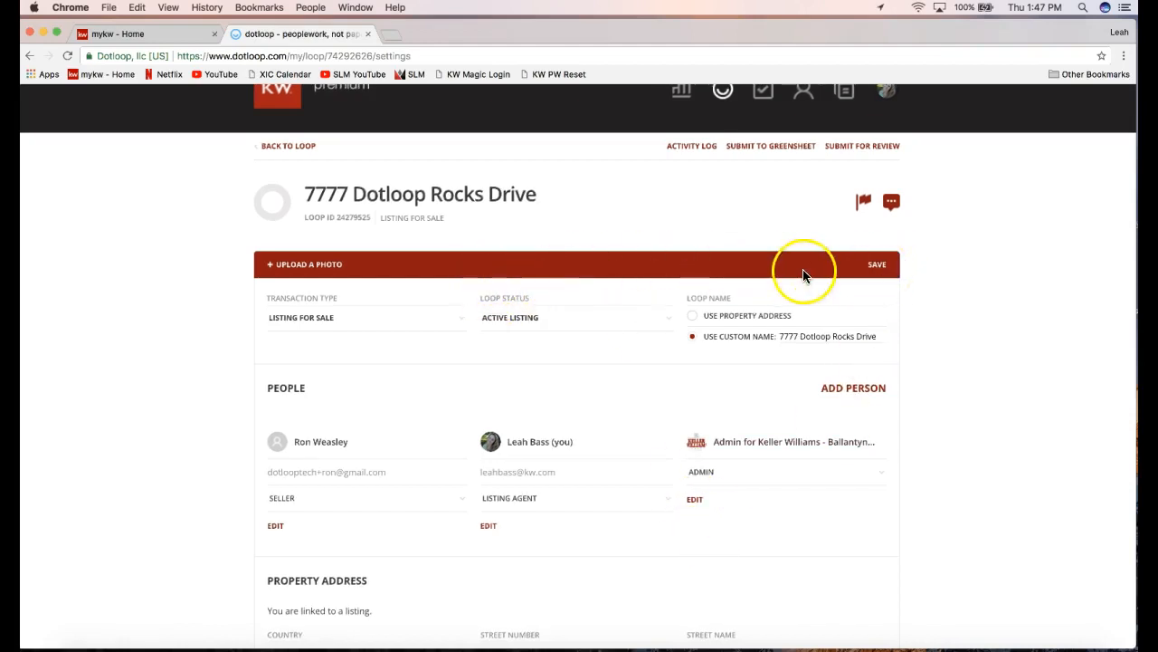
{"action": "left_click", "coordinate": [883, 273]}
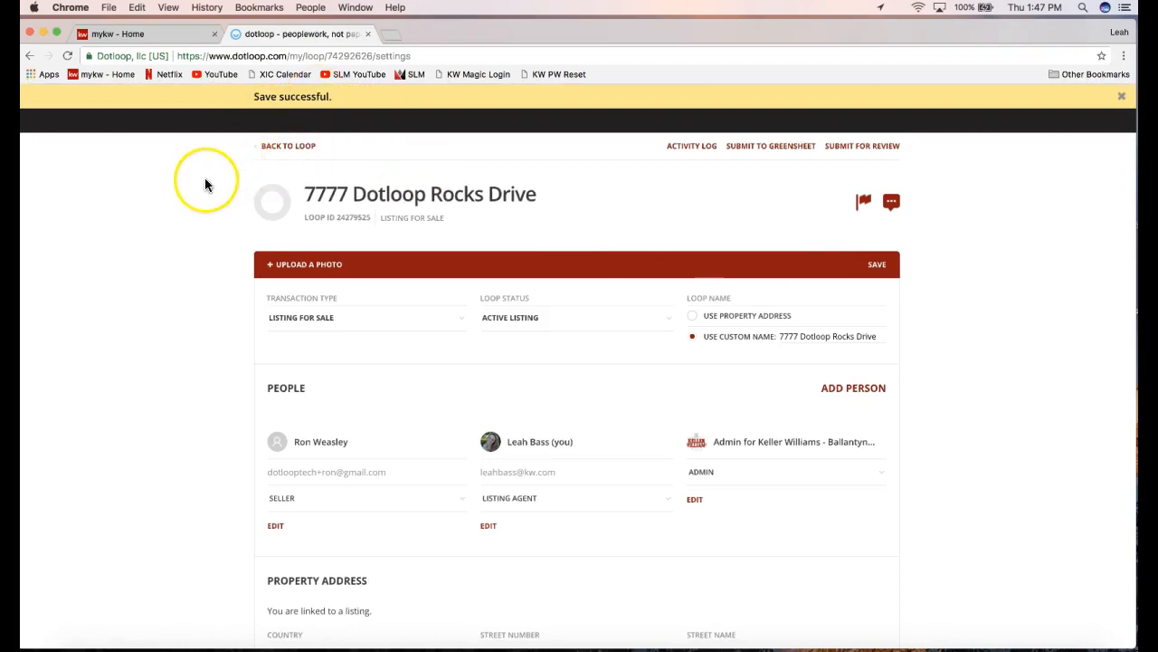
{"action": "scroll", "coordinate": [206, 177], "scroll_direction": "up", "scroll_amount": 2}
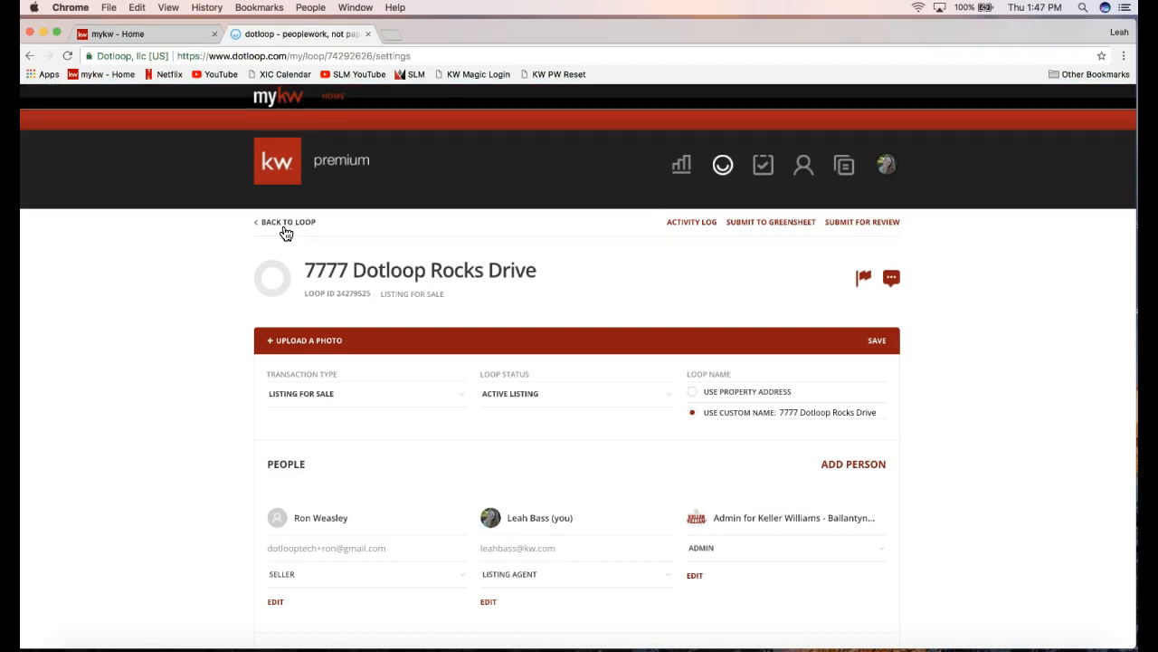
Return to the loop page and highlight its Documents heading.
{"action": "left_click", "coordinate": [277, 237]}
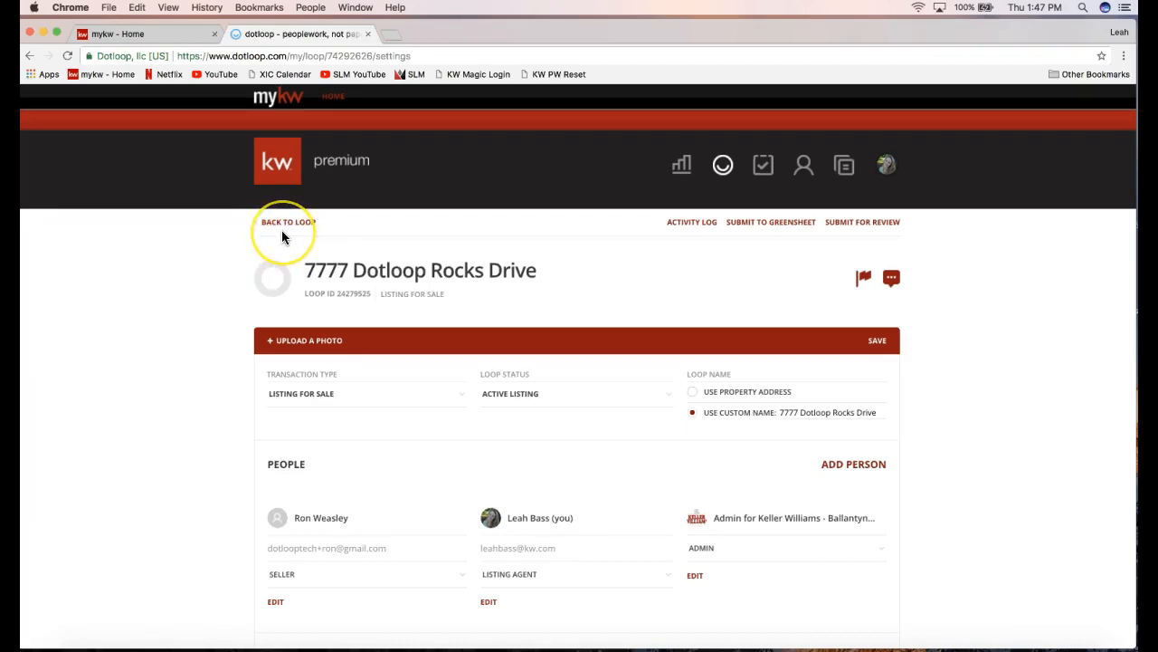
{"action": "left_click", "coordinate": [280, 222]}
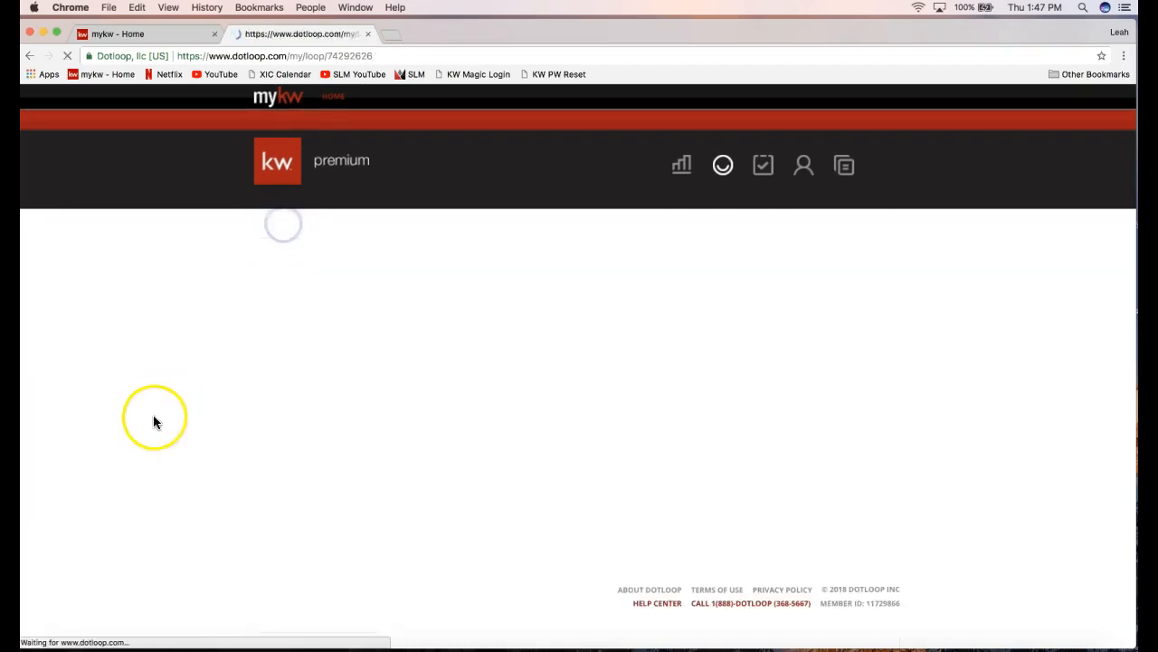
{"action": "scroll", "coordinate": [153, 413], "scroll_direction": "down", "scroll_amount": 1}
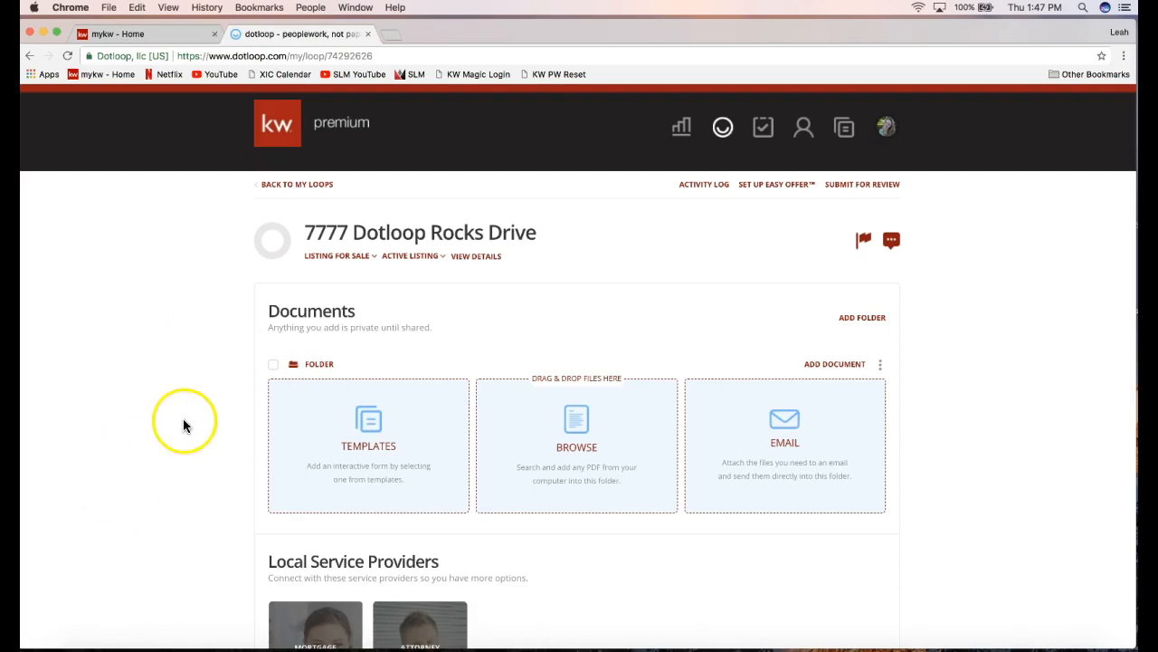
{"action": "left_click_drag", "start_coordinate": [266, 314], "coordinate": [359, 313]}
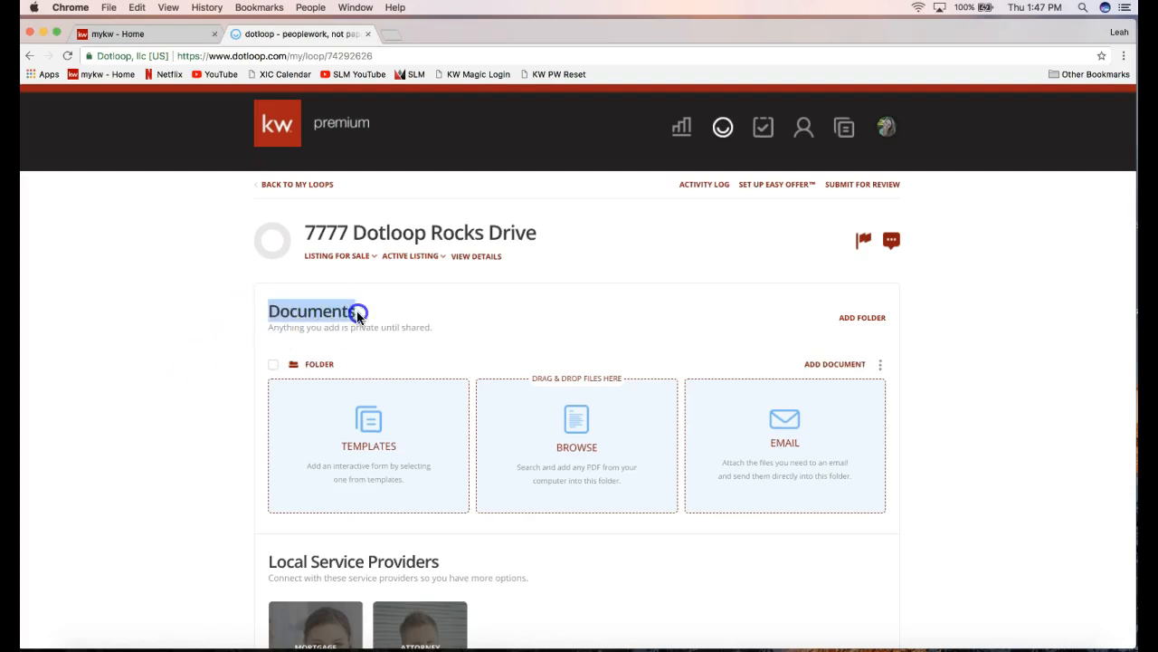
{"action": "left_click", "coordinate": [193, 425]}
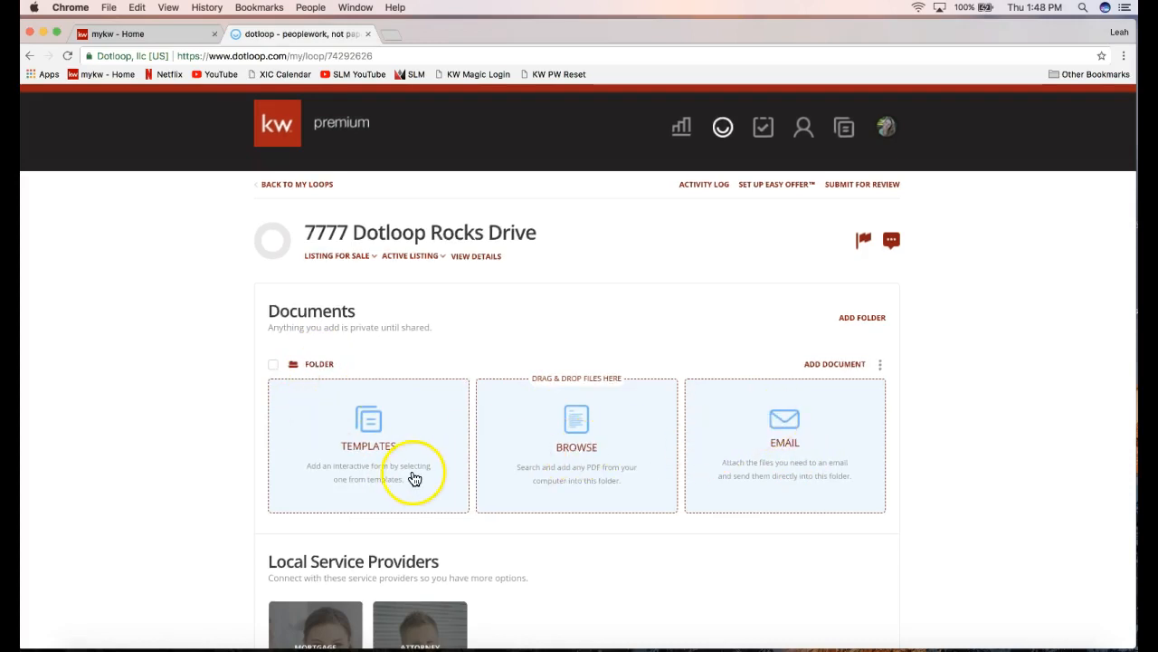
Choose the Templates tile to list template documents like 101 - Exclusive Right to Sell Listing Agreement.
{"action": "left_click", "coordinate": [819, 370]}
{"action": "left_click", "coordinate": [819, 369]}
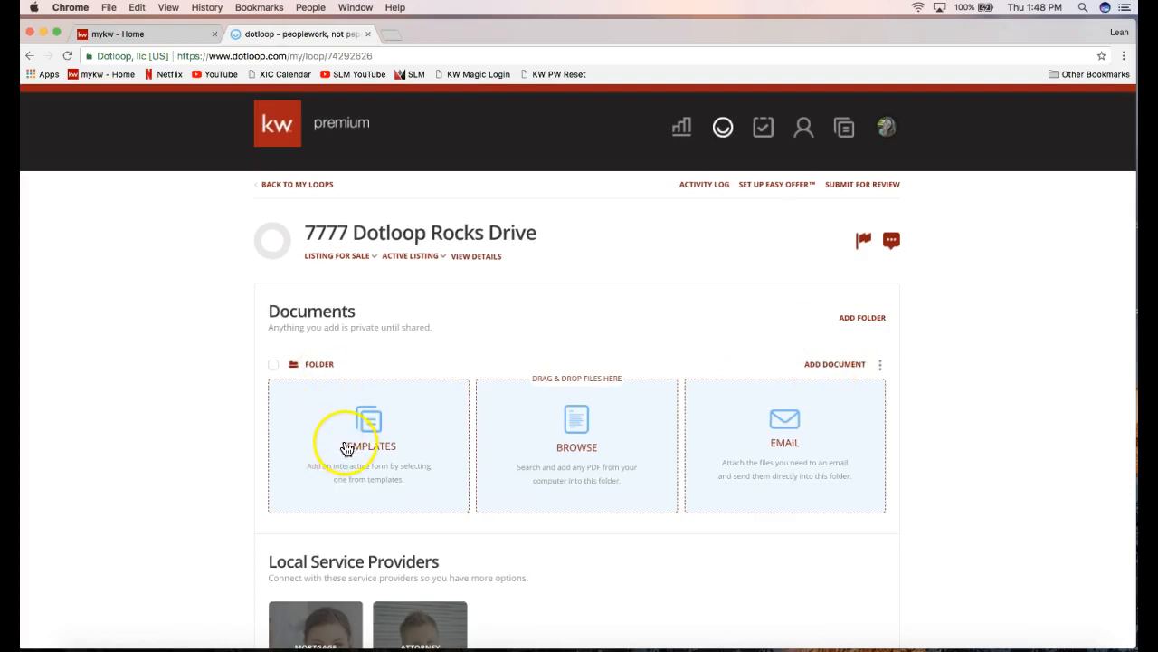
{"action": "scroll", "coordinate": [347, 450], "scroll_direction": "up", "scroll_amount": 1}
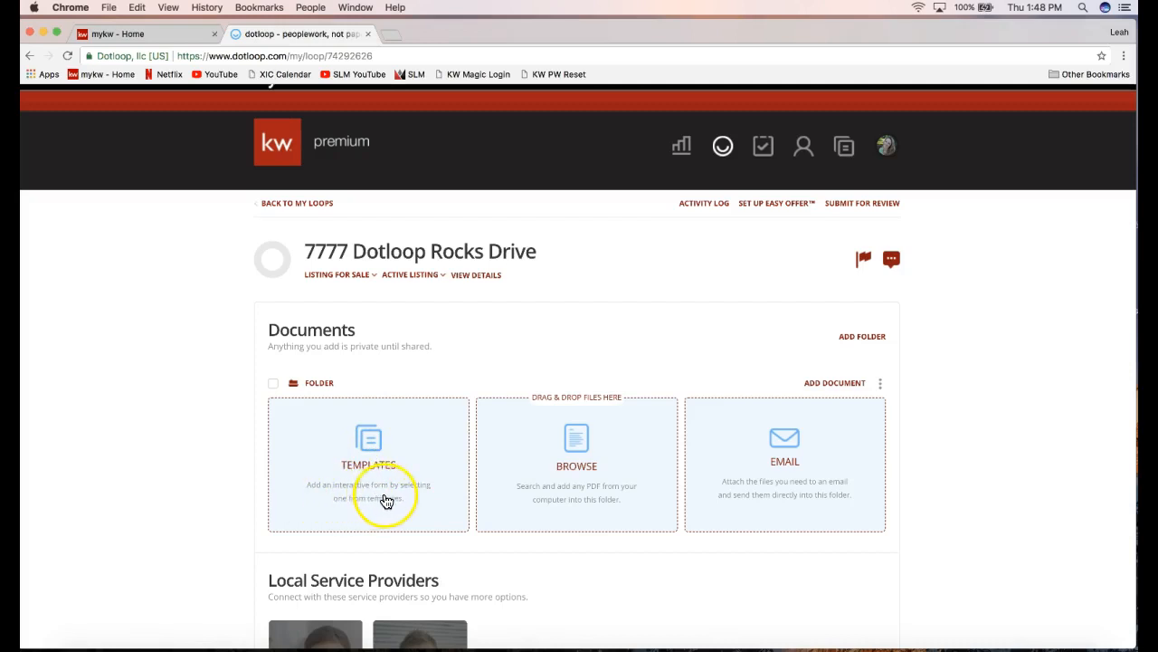
{"action": "left_click", "coordinate": [368, 450]}
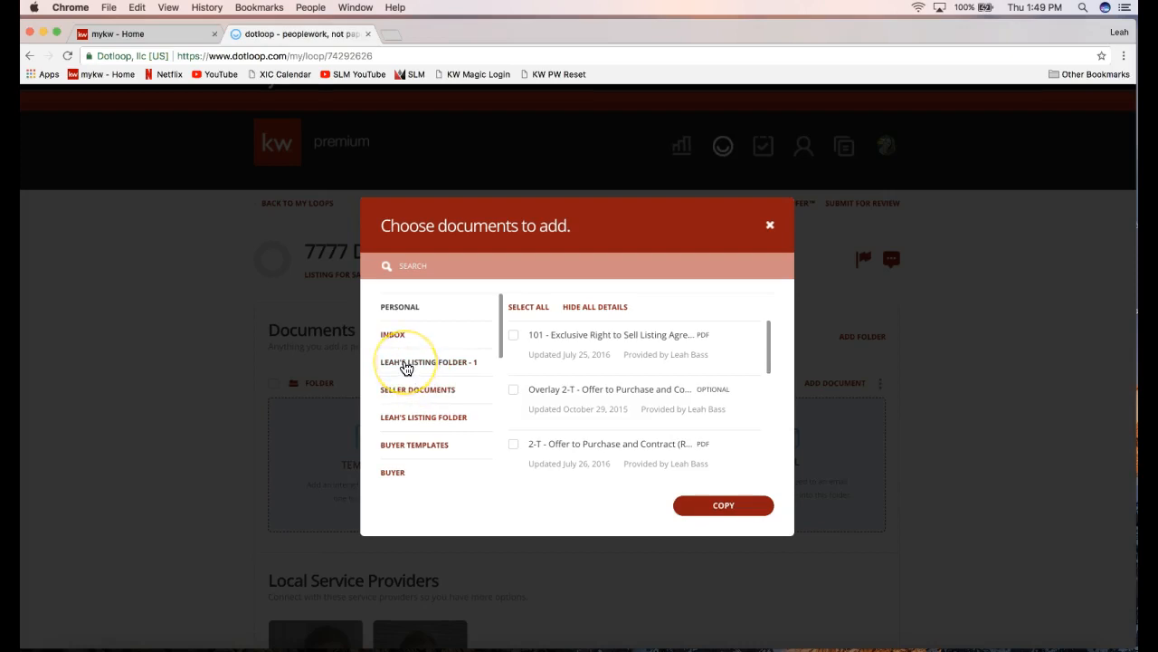
Scroll the template folder list and open the NCAR 2017 folder.
{"action": "scroll", "coordinate": [406, 369], "scroll_direction": "down", "scroll_amount": 3}
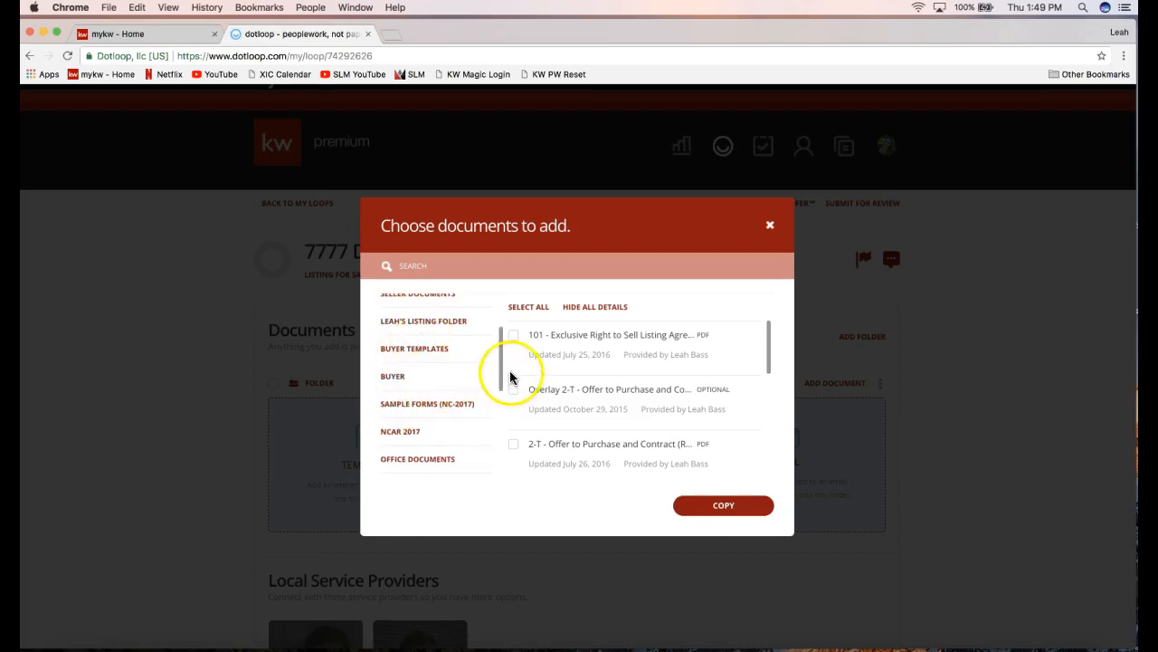
{"action": "left_click_drag", "start_coordinate": [505, 377], "coordinate": [500, 400]}
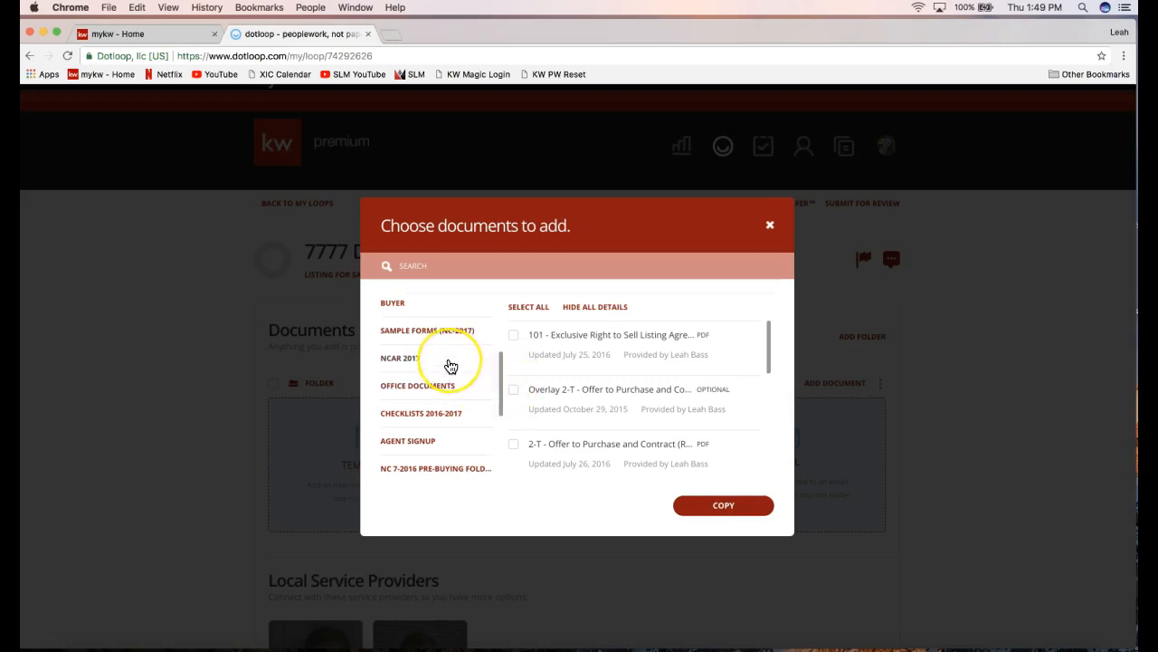
{"action": "left_click", "coordinate": [450, 365]}
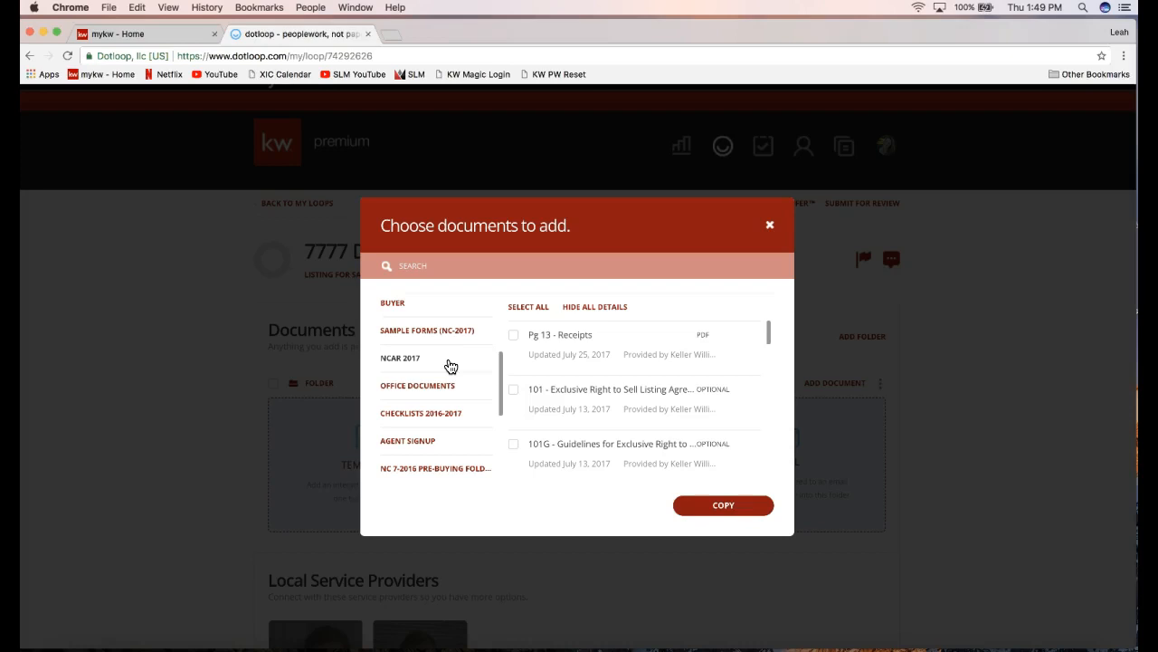
Search templates for 'listing' and tick 101 - Exclusive Right to Sell Listing Agreement.
{"action": "left_click", "coordinate": [421, 265]}
{"action": "type", "text": "listing"}
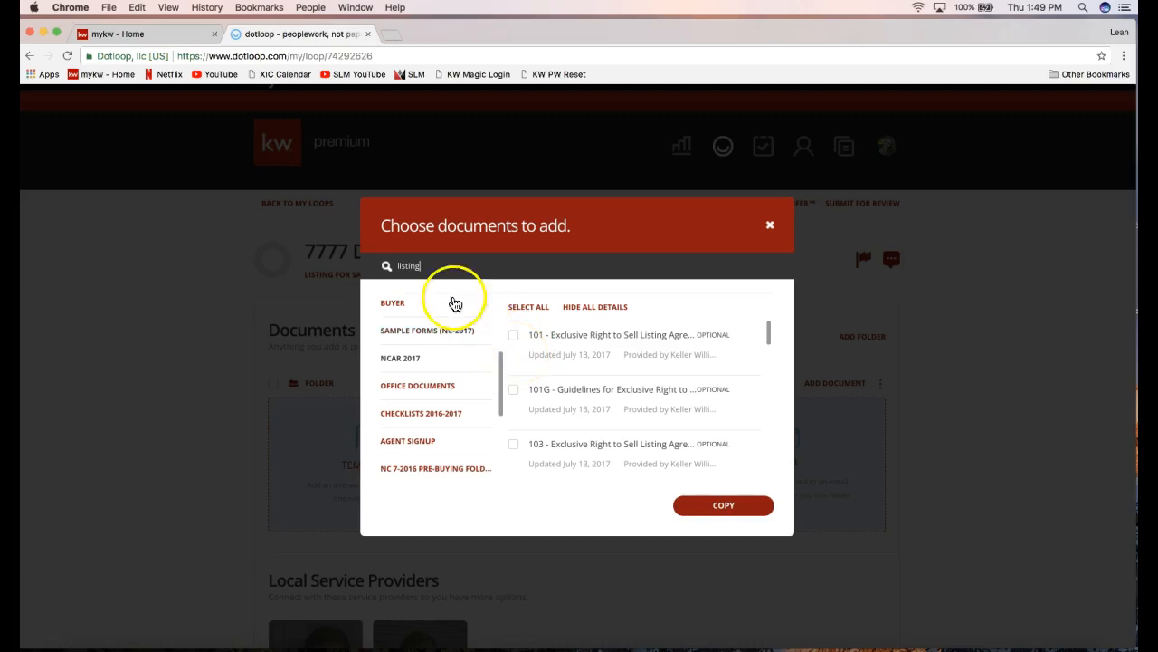
{"action": "left_click", "coordinate": [514, 335]}
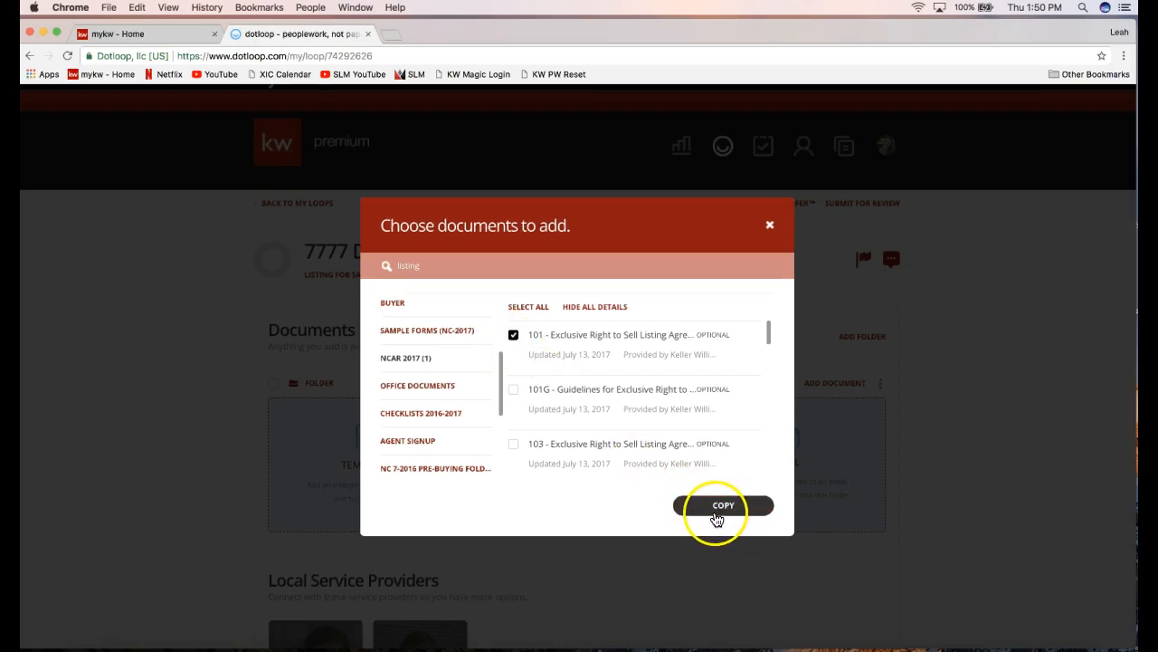
Copy the chosen listing agreement template into the loop.
{"action": "left_click", "coordinate": [717, 516]}
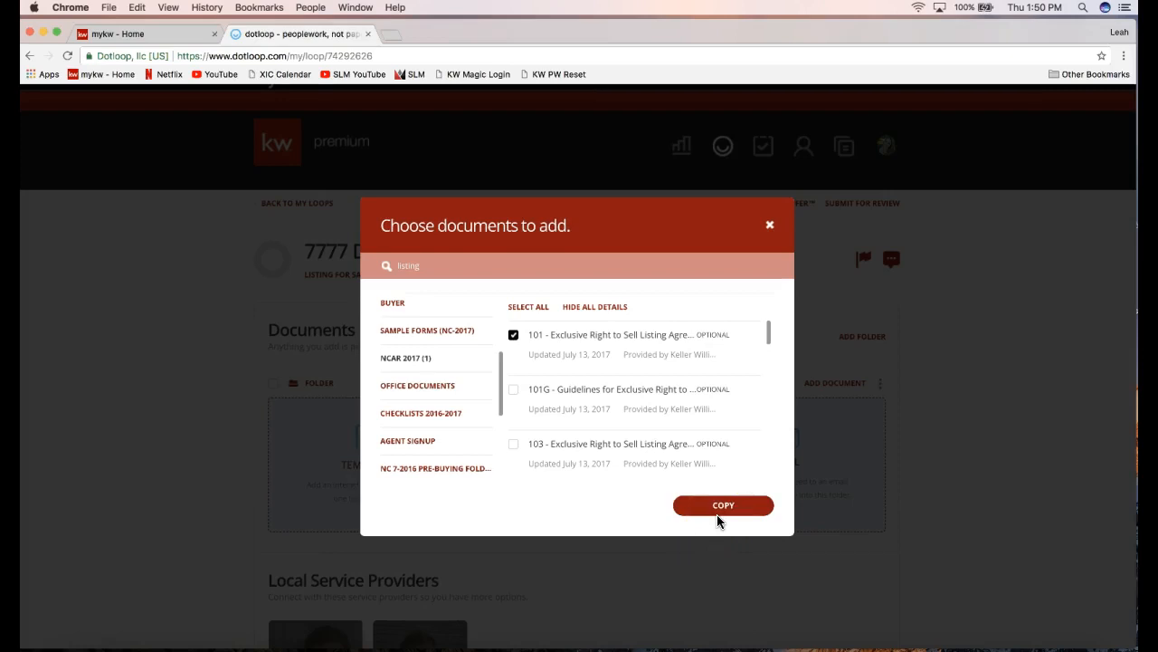
{"action": "left_click", "coordinate": [711, 509]}
{"action": "left_click", "coordinate": [722, 509]}
Import the 101 listing agreement, dismiss the '1 of 1 Imported' confirmation, and open it.
{"action": "left_click", "coordinate": [724, 509]}
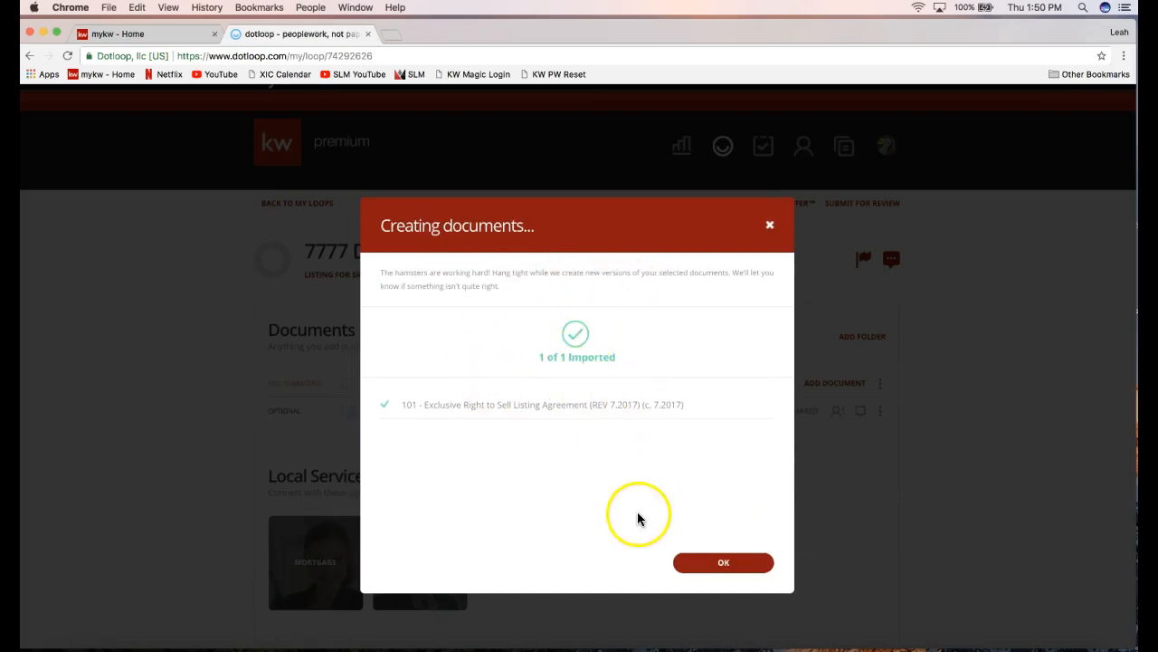
{"action": "left_click", "coordinate": [737, 568]}
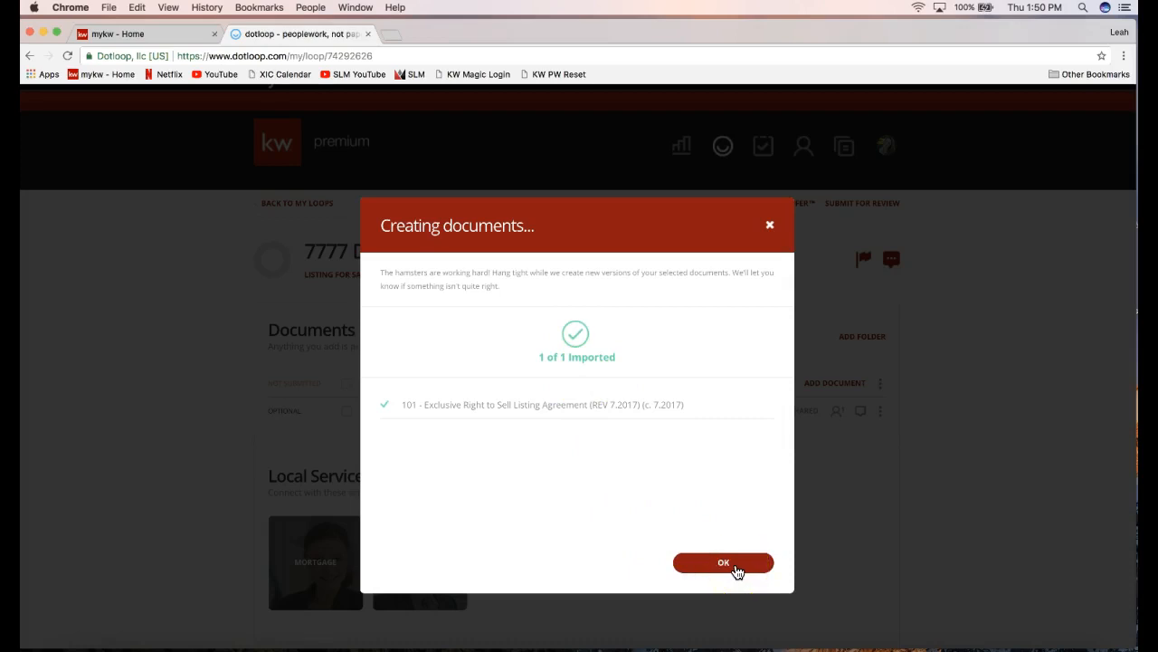
{"action": "left_click", "coordinate": [737, 570]}
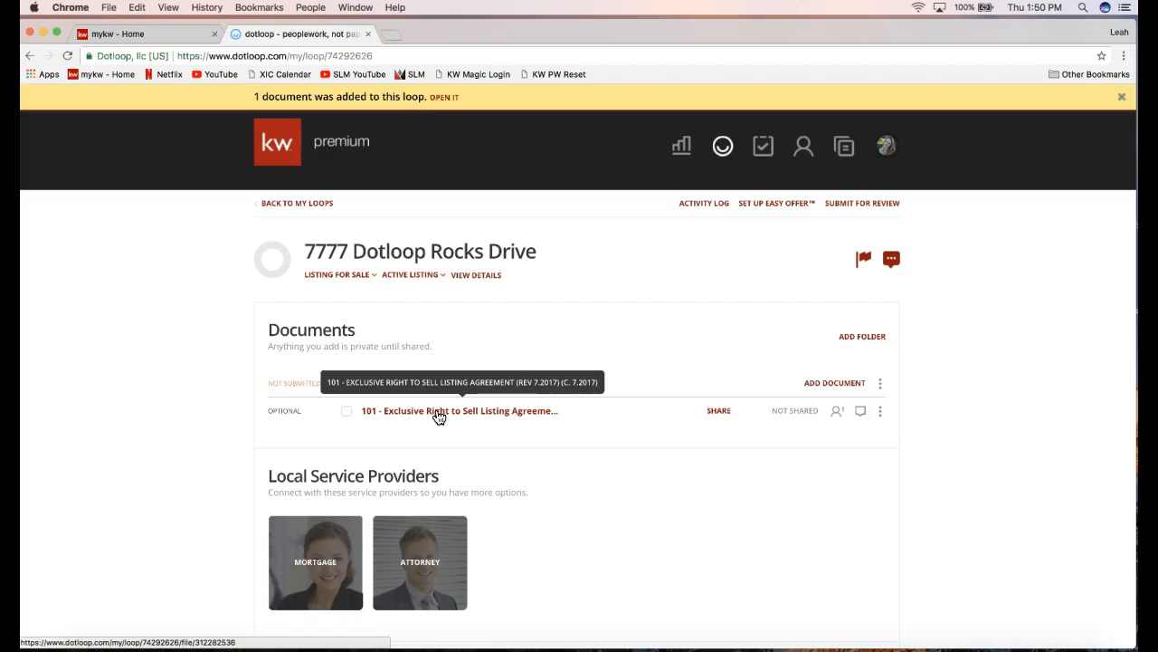
{"action": "left_click", "coordinate": [439, 412]}
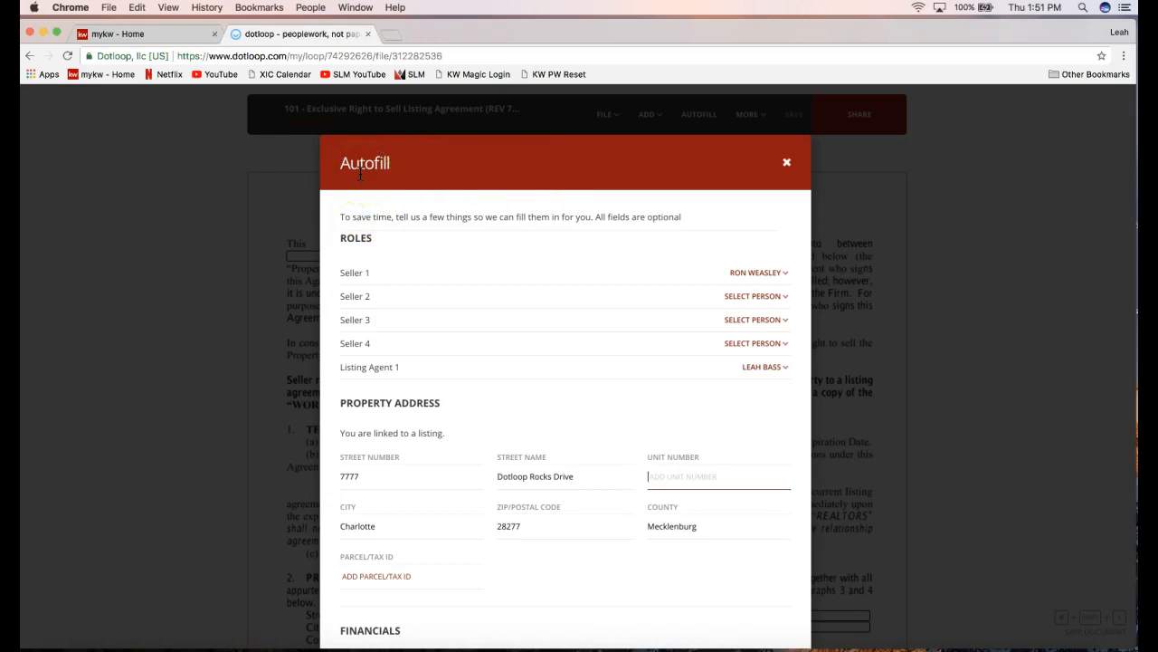
In Autofill, leave Seller 2 unassigned and keep the current Listing Agent 1 assignment.
{"action": "left_click_drag", "start_coordinate": [344, 238], "coordinate": [379, 238]}
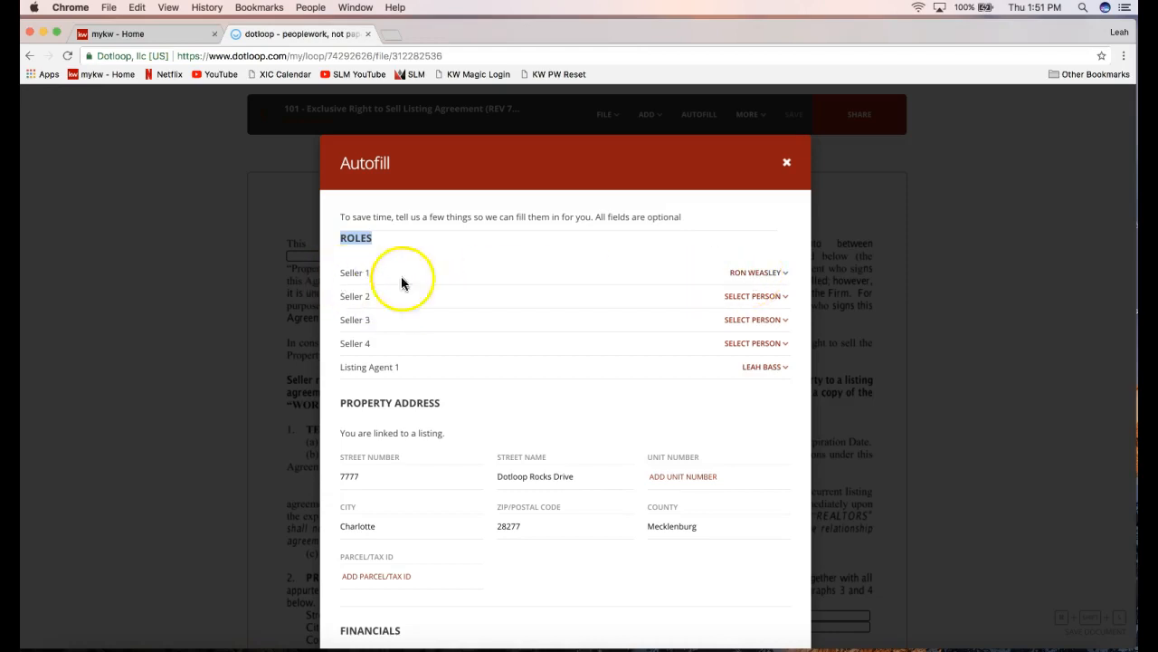
{"action": "left_click", "coordinate": [750, 302]}
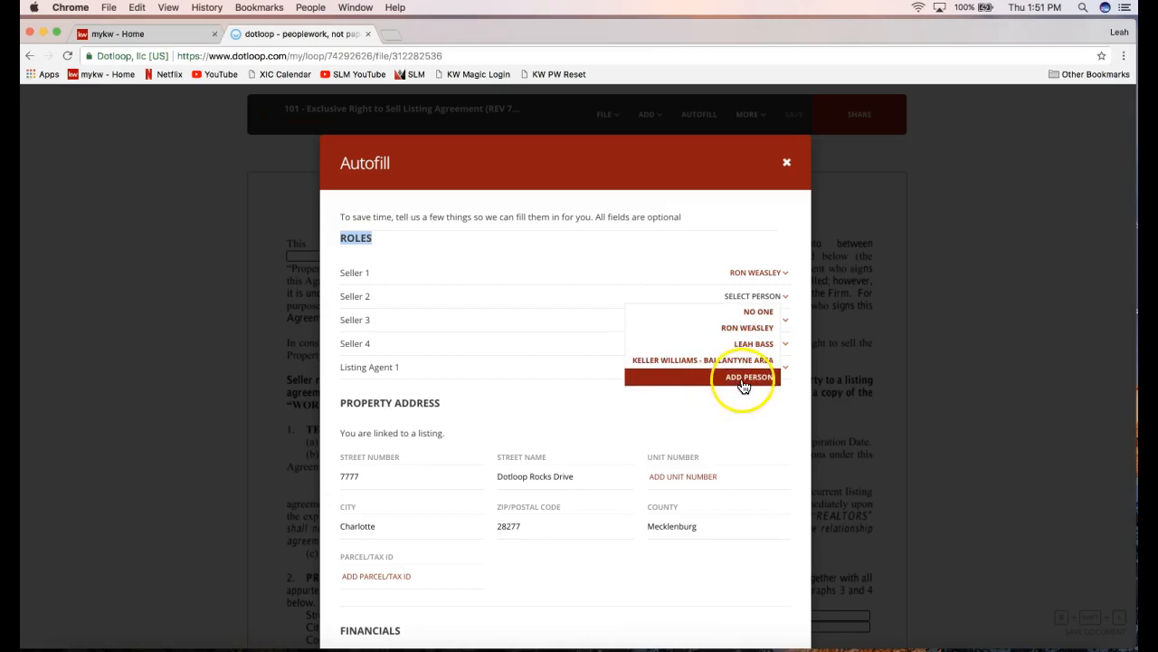
{"action": "left_click", "coordinate": [693, 243]}
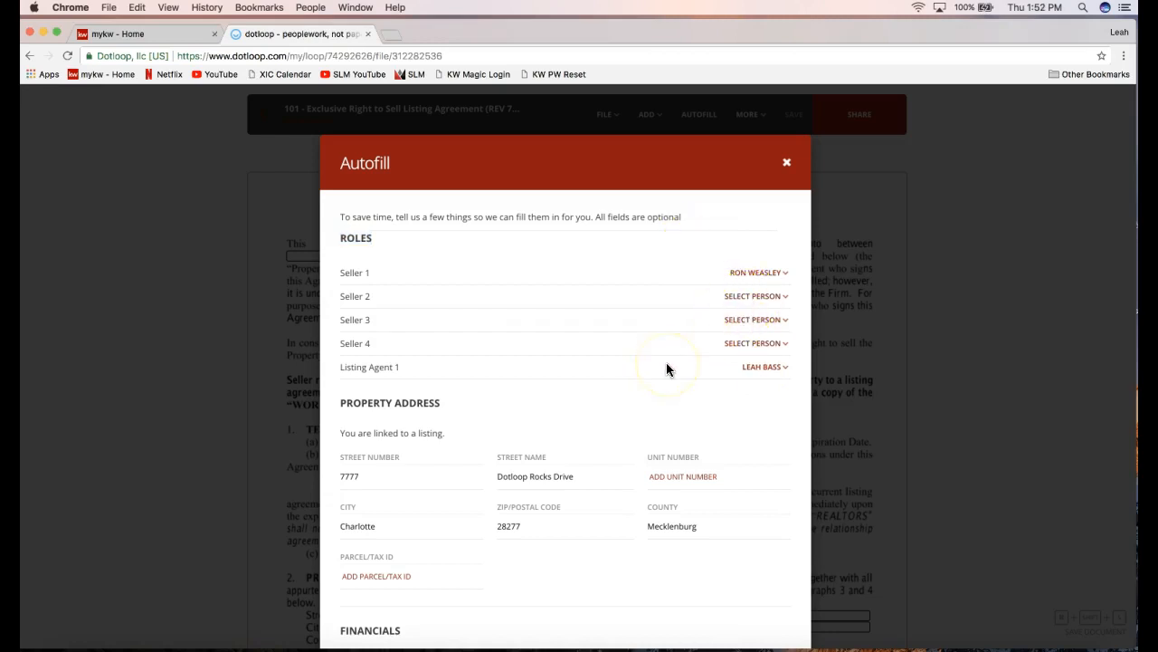
{"action": "left_click_drag", "start_coordinate": [342, 368], "coordinate": [402, 370]}
{"action": "left_click", "coordinate": [403, 369]}
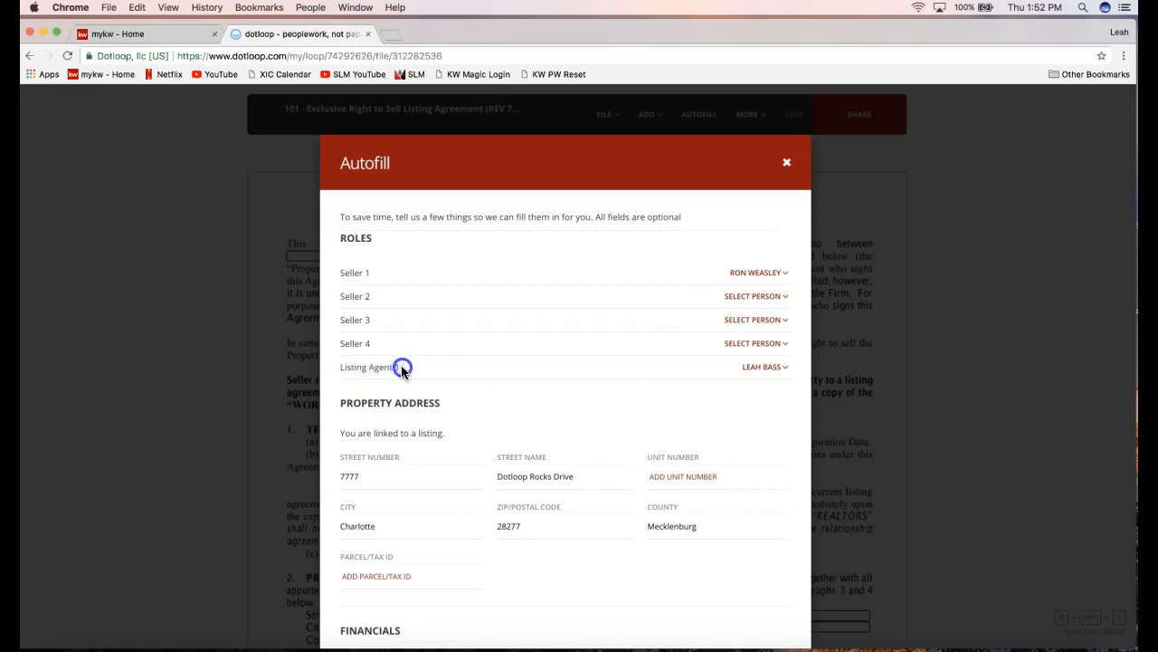
{"action": "left_click", "coordinate": [765, 367]}
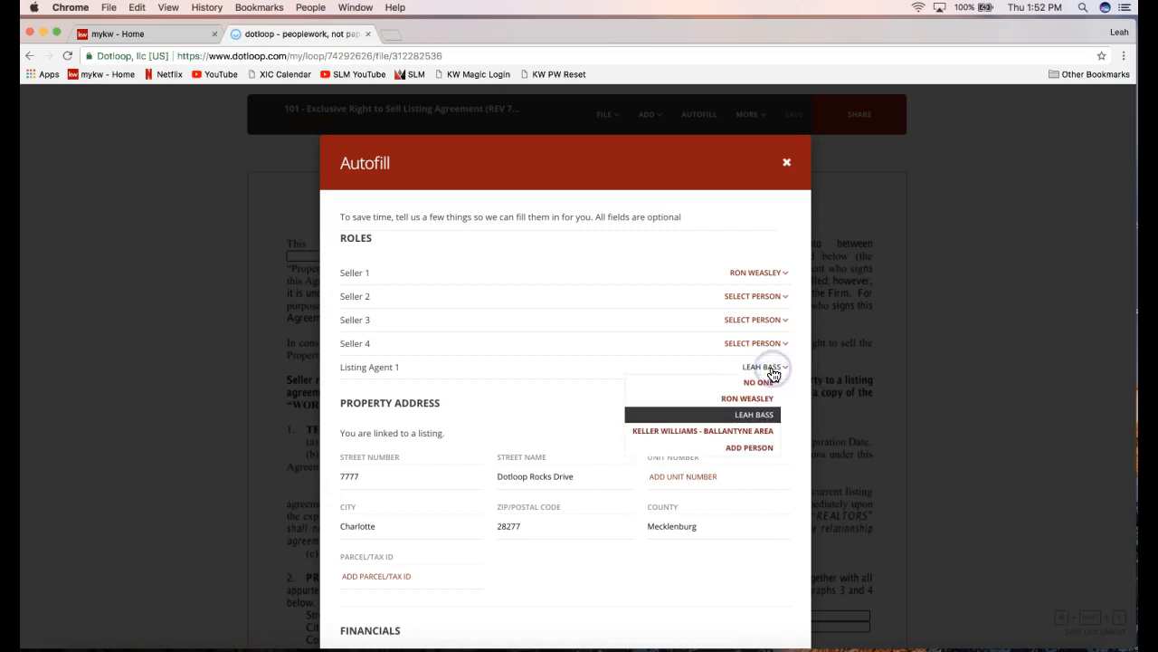
{"action": "left_click", "coordinate": [552, 402]}
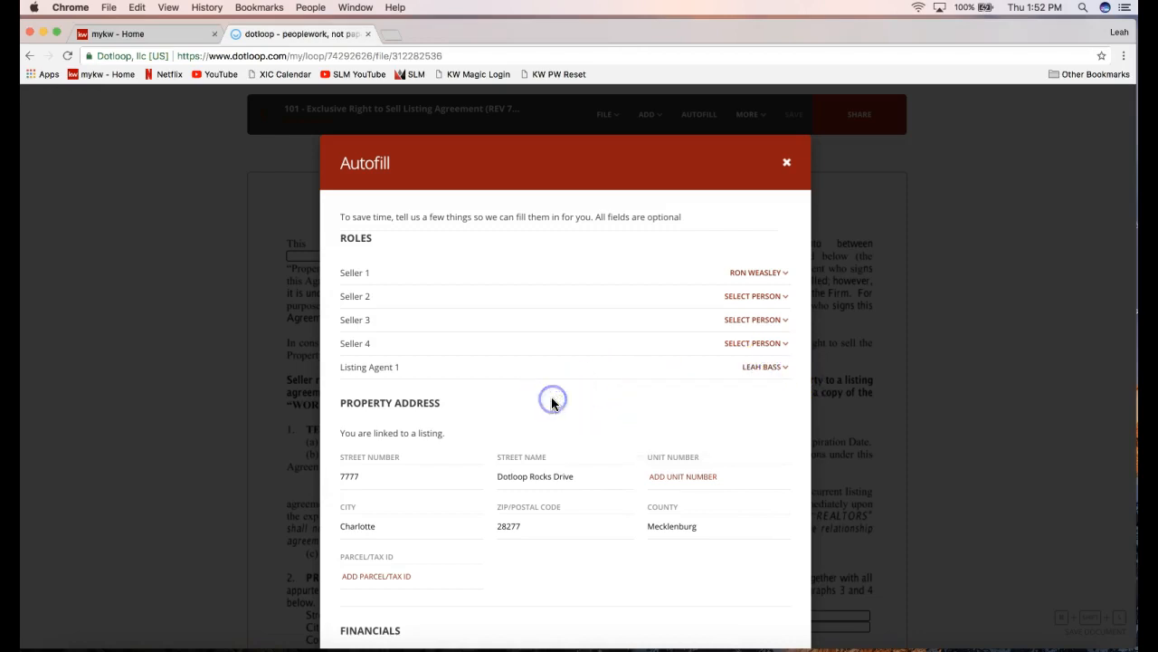
{"action": "left_click", "coordinate": [340, 238]}
{"action": "left_click_drag", "start_coordinate": [340, 238], "coordinate": [367, 243]}
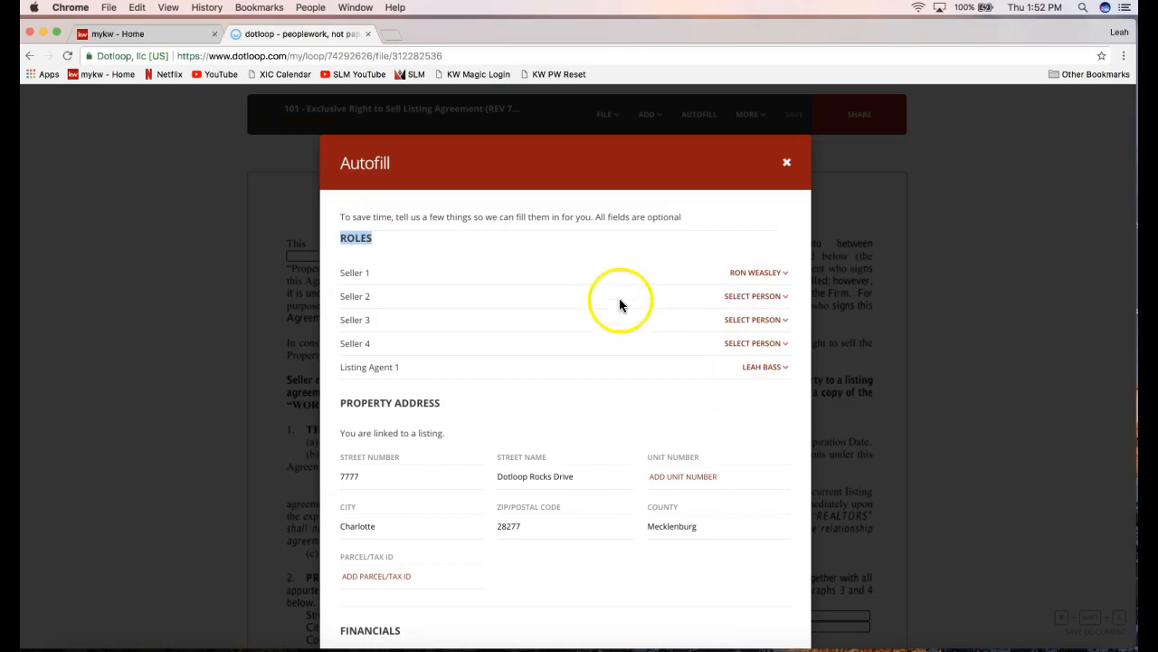
{"action": "scroll", "coordinate": [619, 300], "scroll_direction": "down", "scroll_amount": 3}
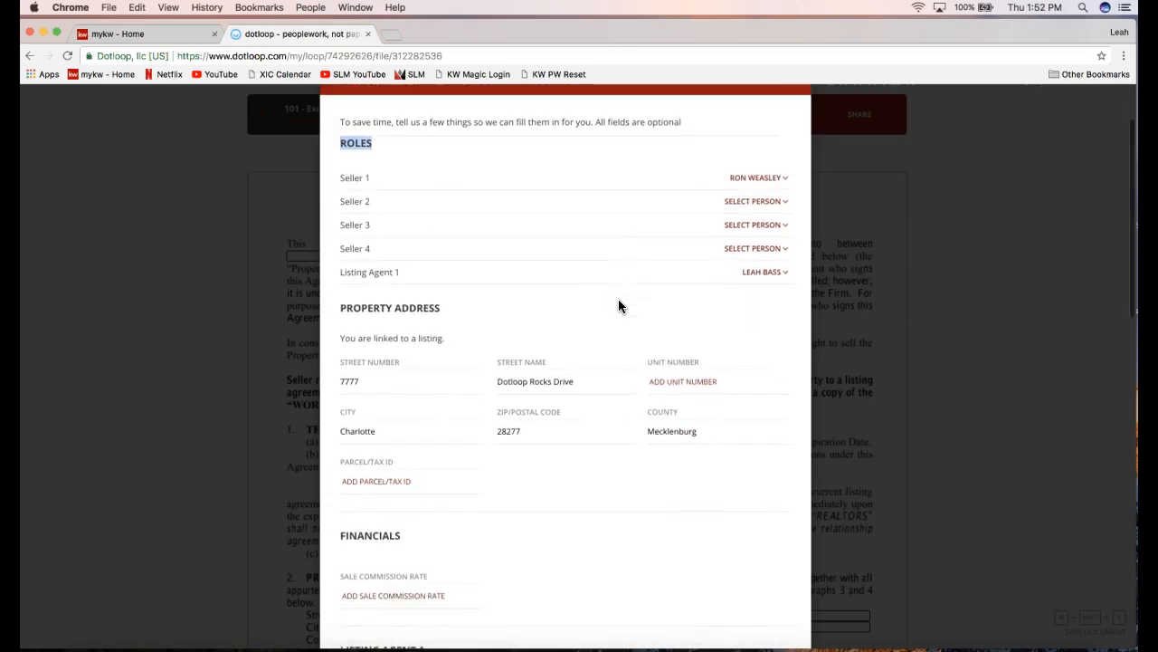
{"action": "scroll", "coordinate": [619, 300], "scroll_direction": "down", "scroll_amount": 1}
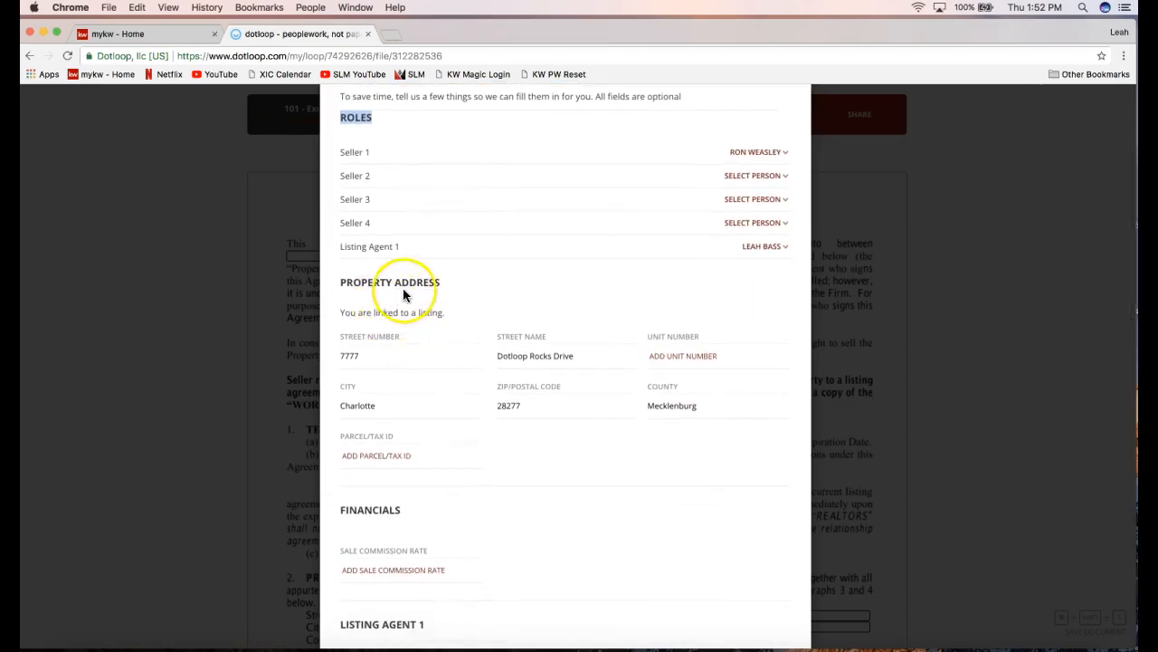
{"action": "scroll", "coordinate": [405, 291], "scroll_direction": "up", "scroll_amount": 1}
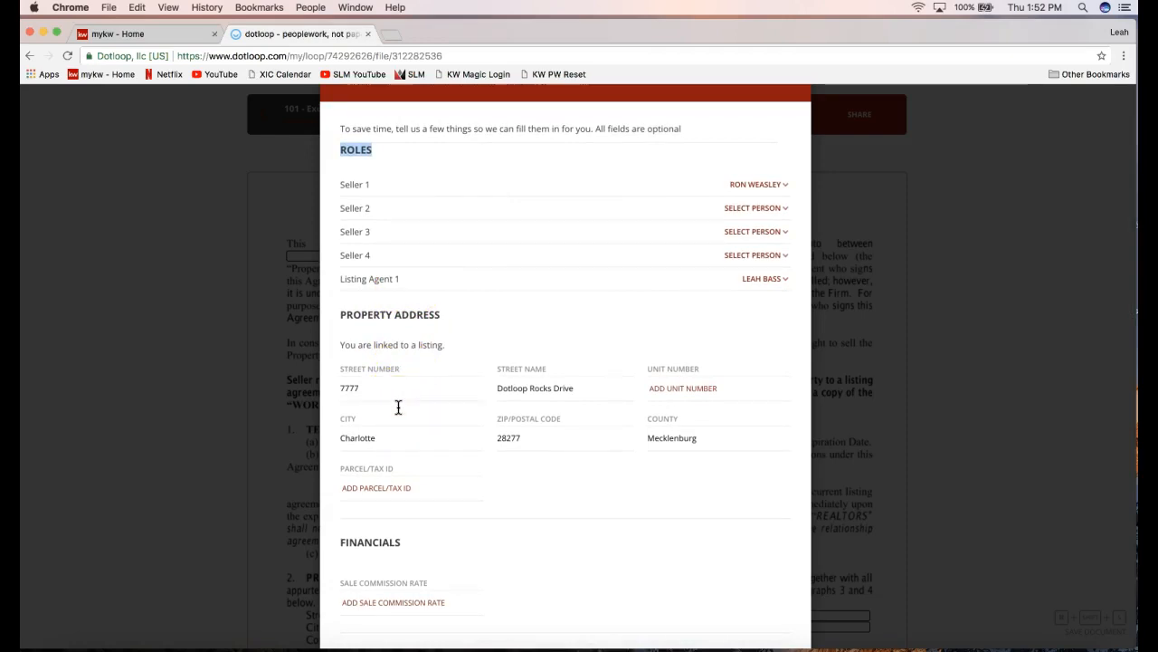
{"action": "scroll", "coordinate": [398, 407], "scroll_direction": "down", "scroll_amount": 4}
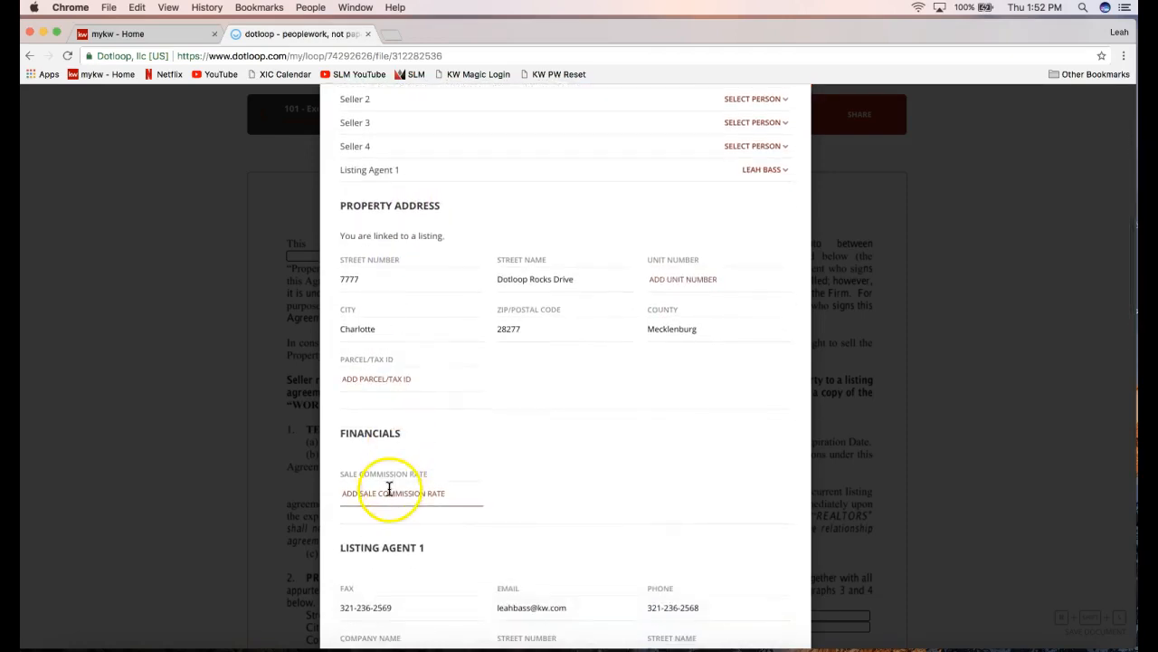
{"action": "scroll", "coordinate": [389, 489], "scroll_direction": "down", "scroll_amount": 2}
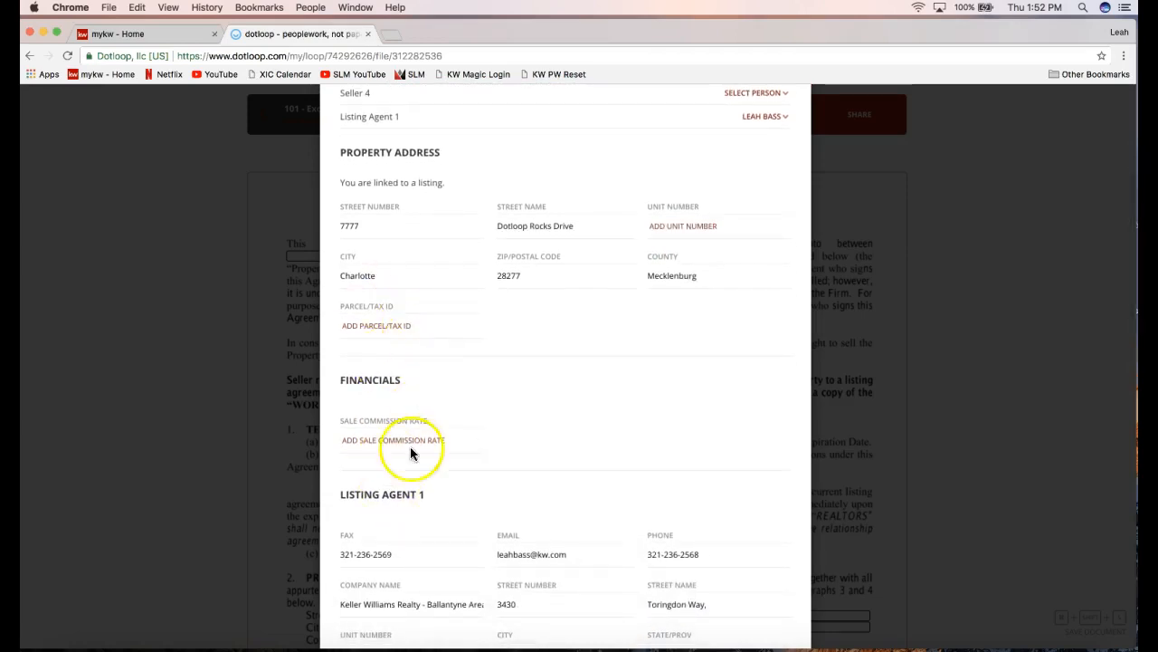
{"action": "scroll", "coordinate": [409, 461], "scroll_direction": "down", "scroll_amount": 3}
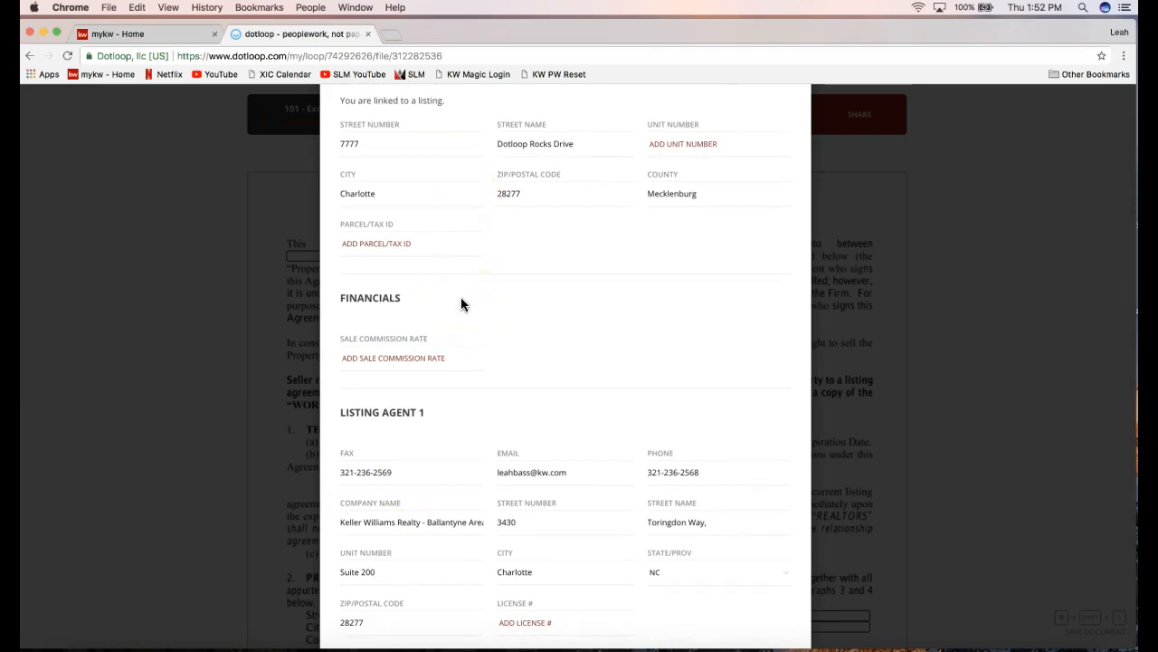
{"action": "scroll", "coordinate": [460, 297], "scroll_direction": "down", "scroll_amount": 7}
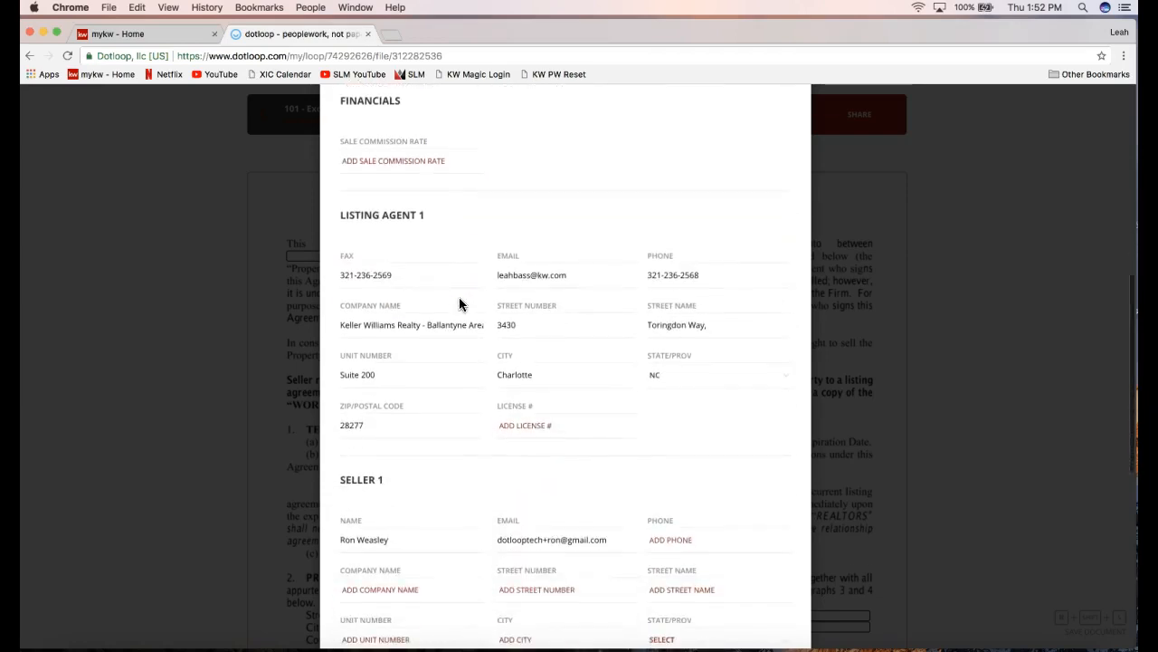
{"action": "left_click_drag", "start_coordinate": [342, 216], "coordinate": [423, 215]}
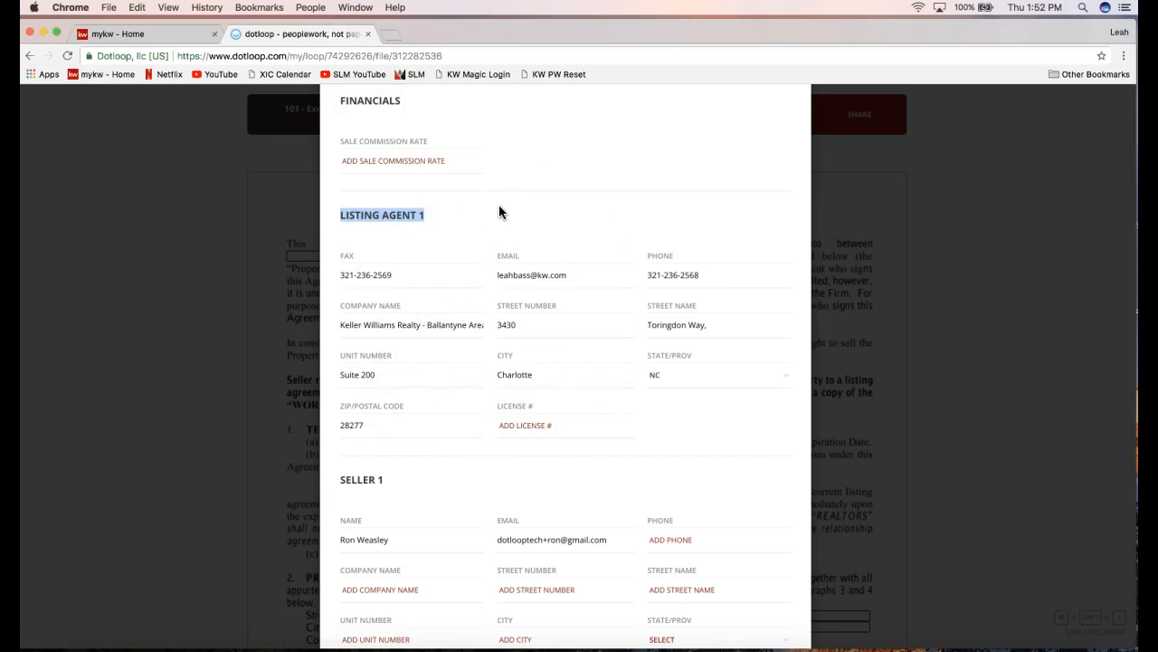
{"action": "left_click", "coordinate": [471, 300]}
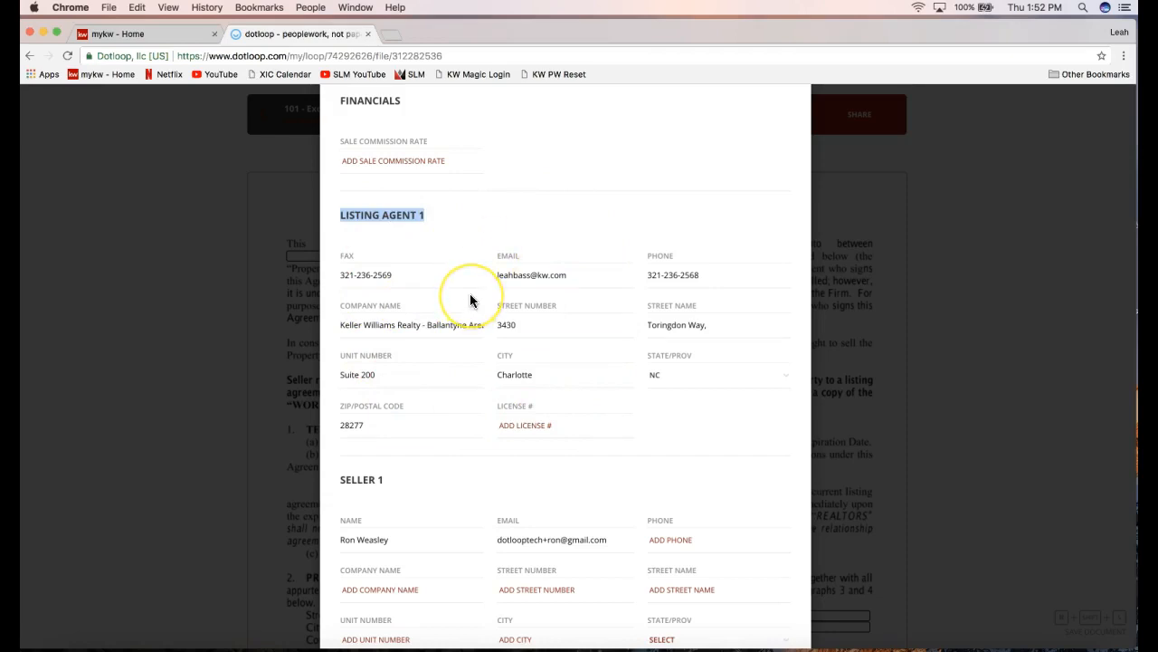
{"action": "scroll", "coordinate": [607, 299], "scroll_direction": "down", "scroll_amount": 2}
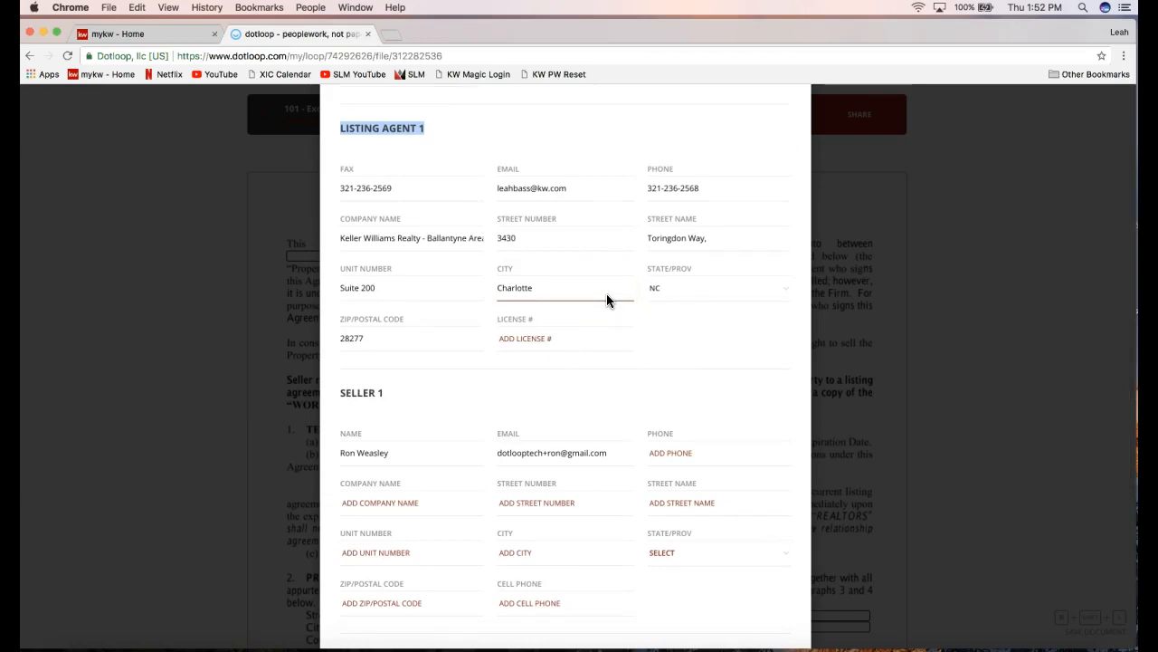
{"action": "scroll", "coordinate": [607, 294], "scroll_direction": "down", "scroll_amount": 8}
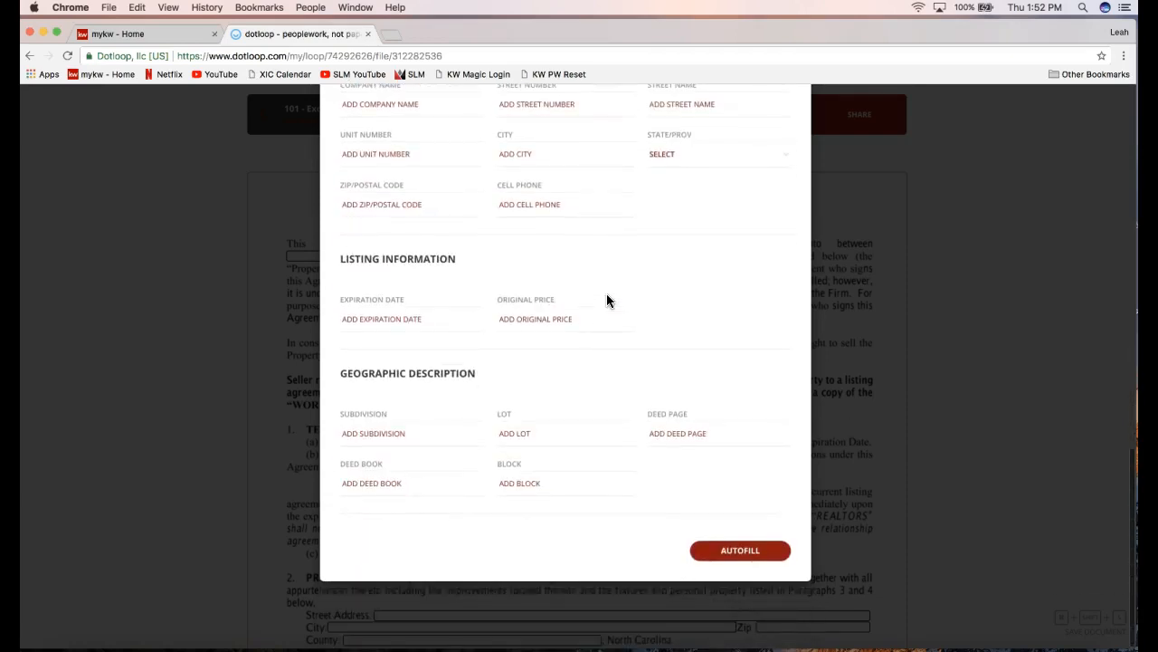
{"action": "left_click", "coordinate": [731, 553]}
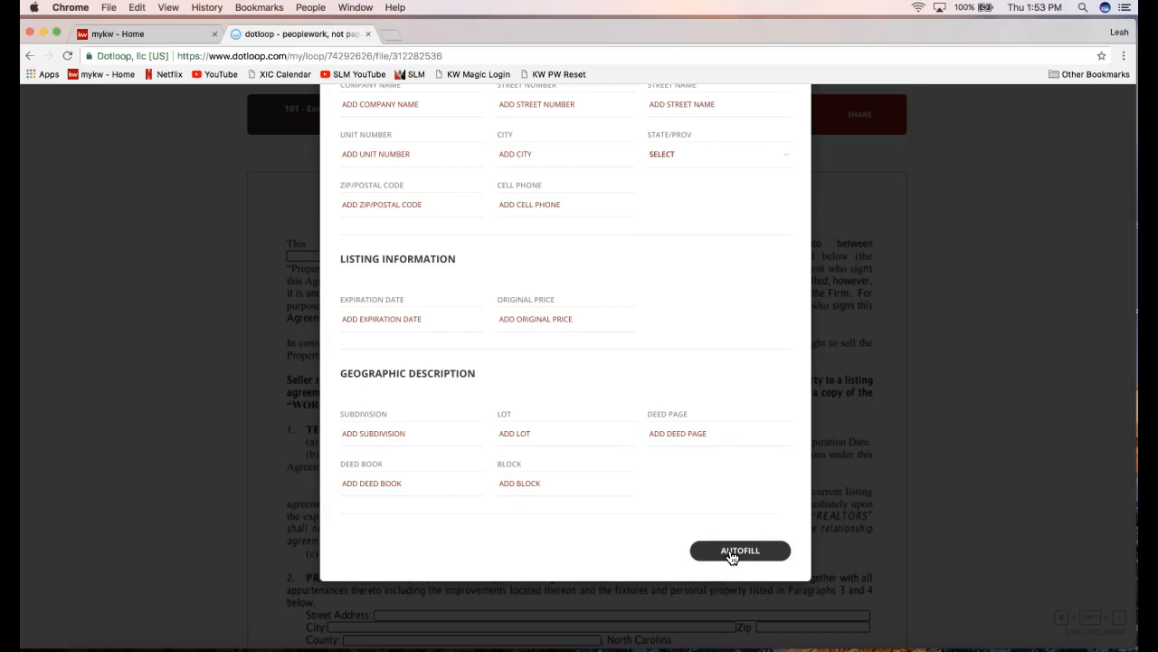
{"action": "left_click", "coordinate": [646, 541]}
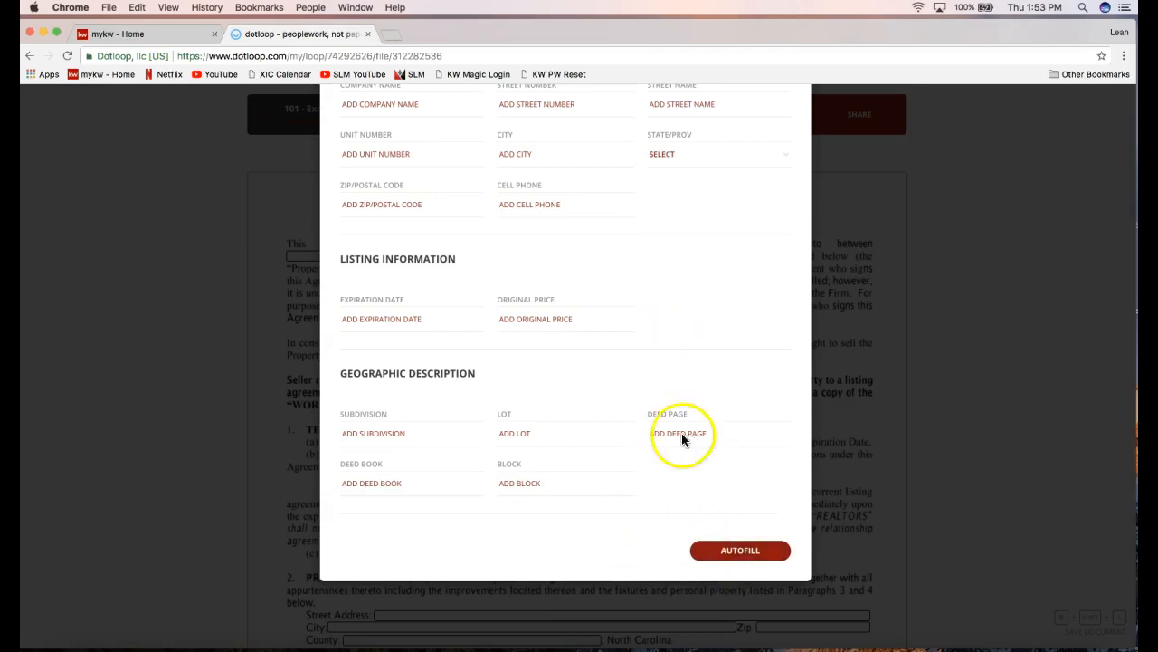
Autofill the agreement with the seller, Keller Williams Realty - Ballantyne Area, and property address.
{"action": "left_click", "coordinate": [740, 551]}
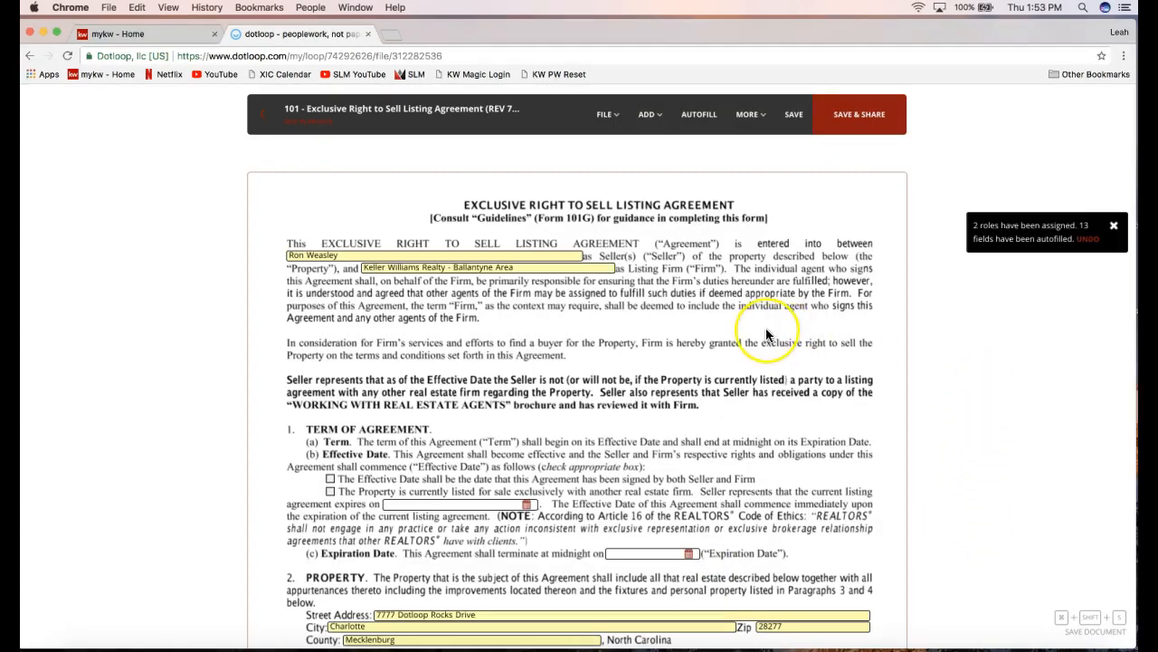
{"action": "scroll", "coordinate": [766, 335], "scroll_direction": "down", "scroll_amount": 1}
{"action": "scroll", "coordinate": [766, 334], "scroll_direction": "down", "scroll_amount": 2}
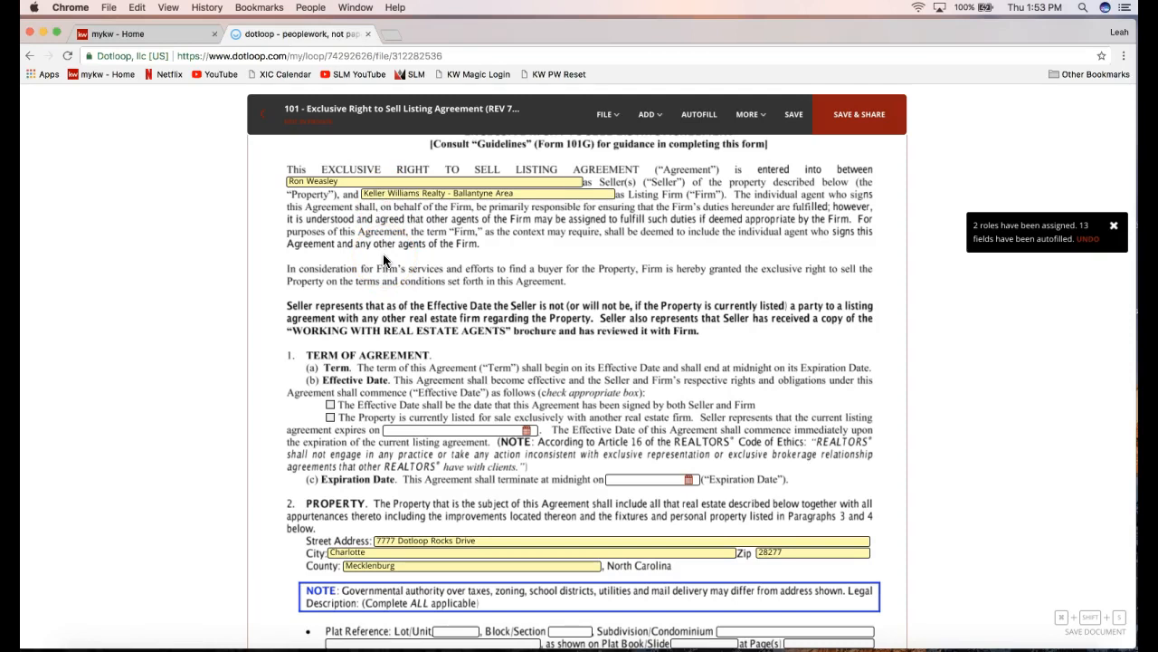
Append 'and' plus the second seller's name after the first seller in the Seller field.
{"action": "left_click", "coordinate": [348, 181]}
{"action": "scroll", "coordinate": [332, 267], "scroll_direction": "up", "scroll_amount": 2}
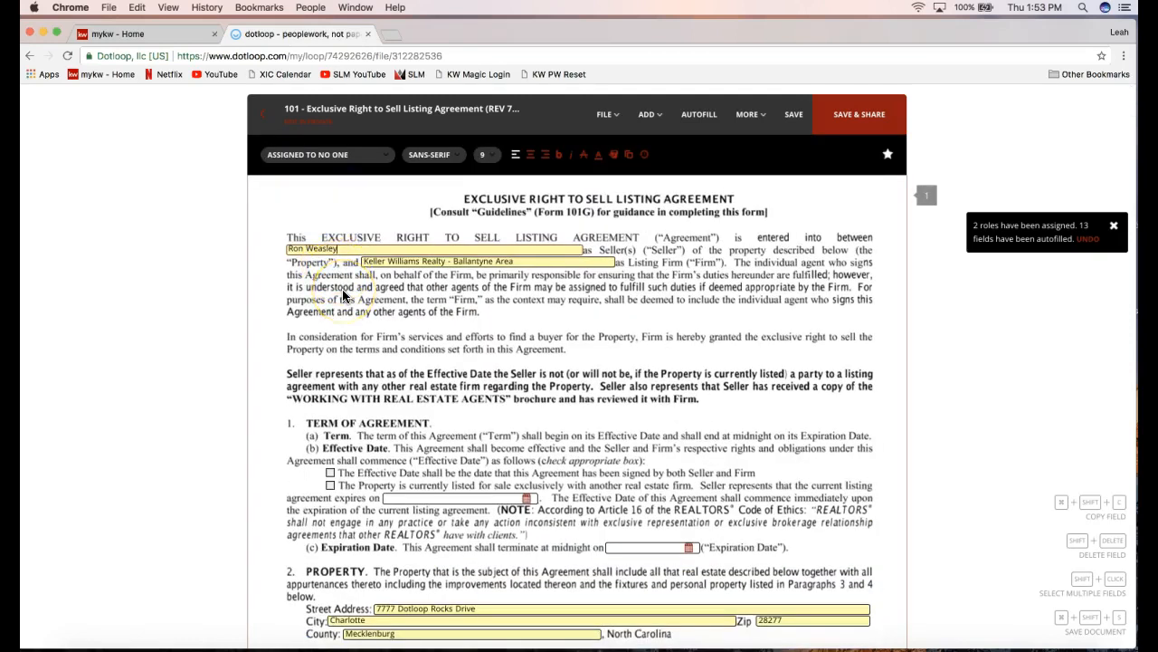
{"action": "left_click", "coordinate": [349, 248]}
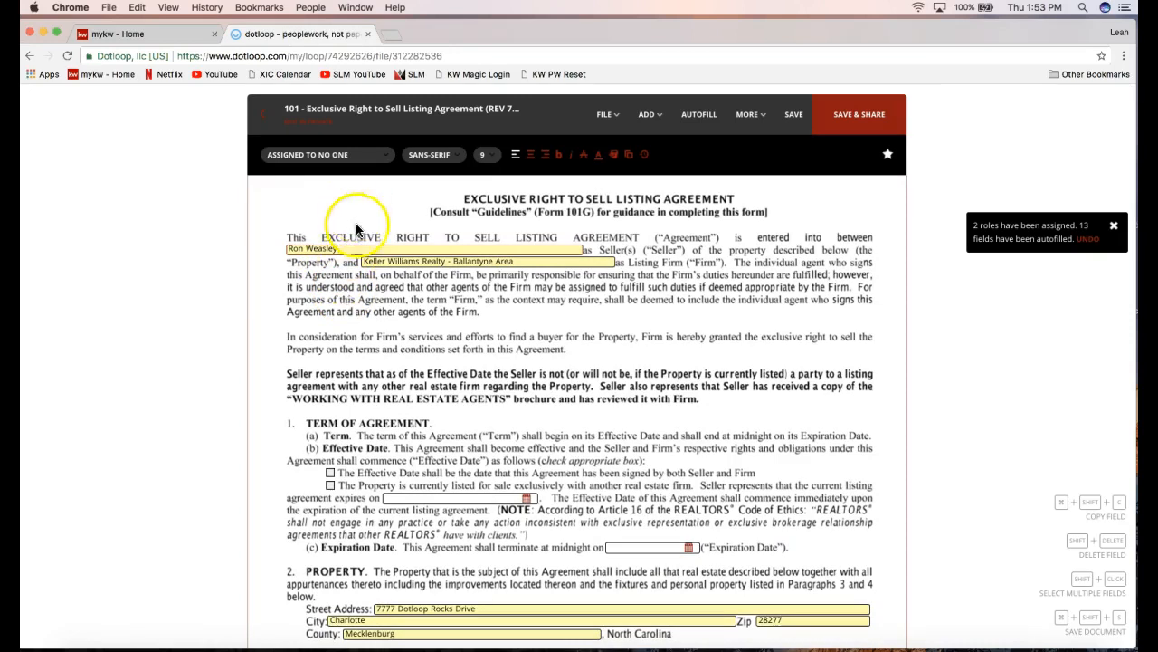
{"action": "type", "text": "and Herm"}
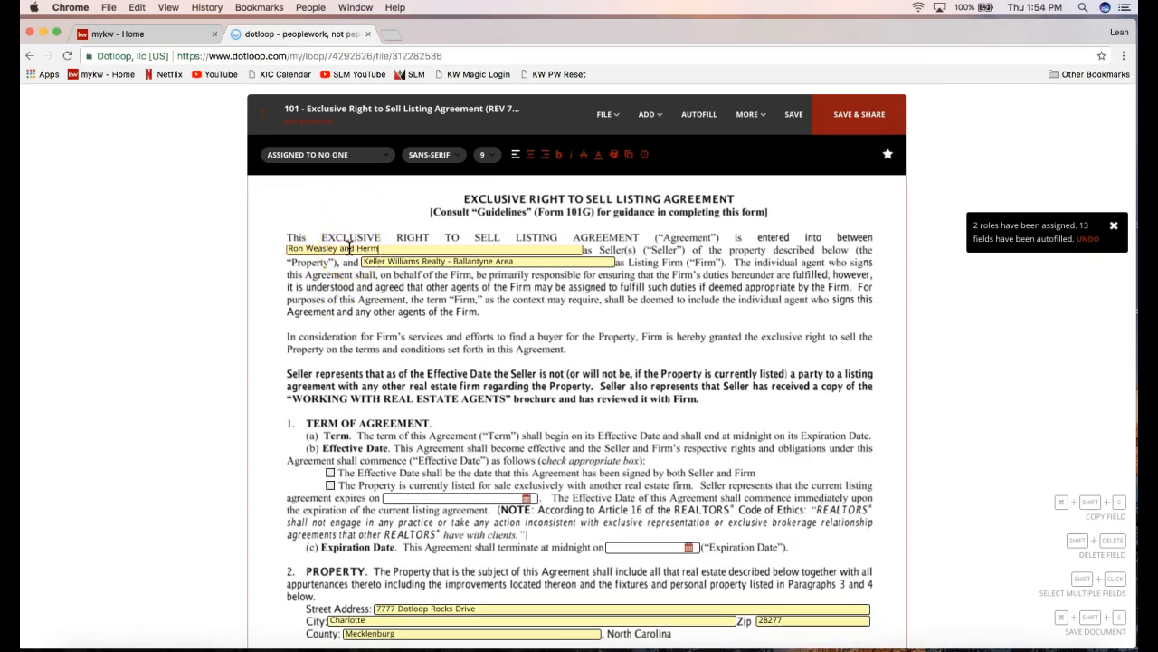
{"action": "type", "text": "ione Granger"}
{"action": "left_click", "coordinate": [343, 279]}
Check the Effective Date box for the date both Seller and Firm sign.
{"action": "scroll", "coordinate": [416, 391], "scroll_direction": "down", "scroll_amount": 3}
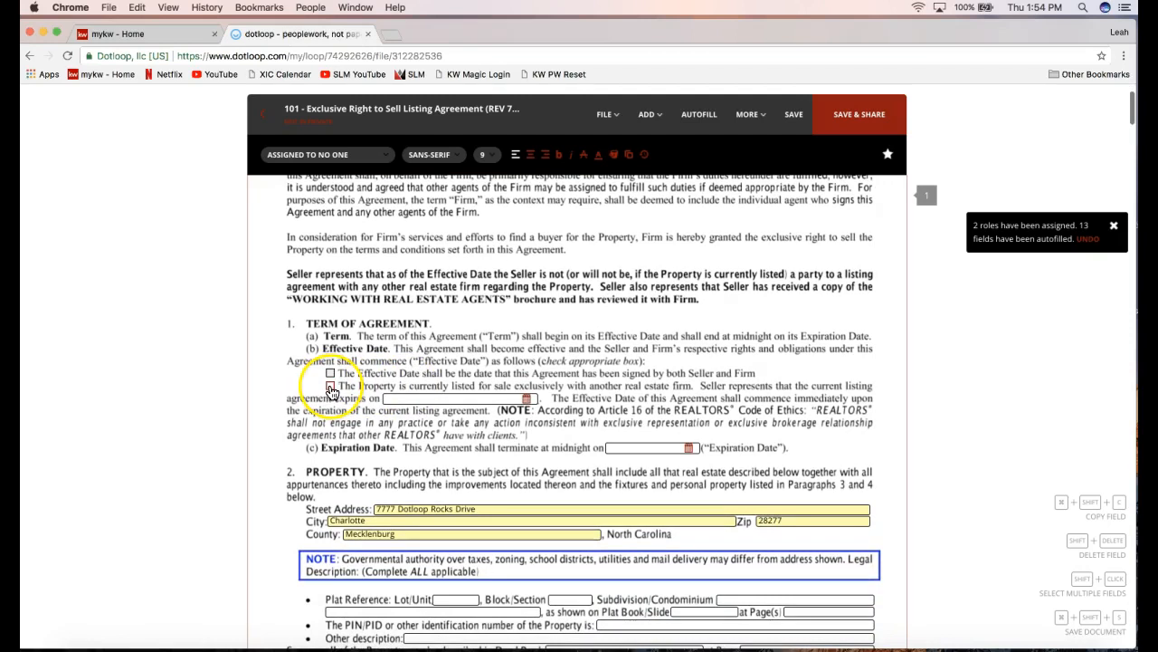
{"action": "left_click", "coordinate": [330, 374]}
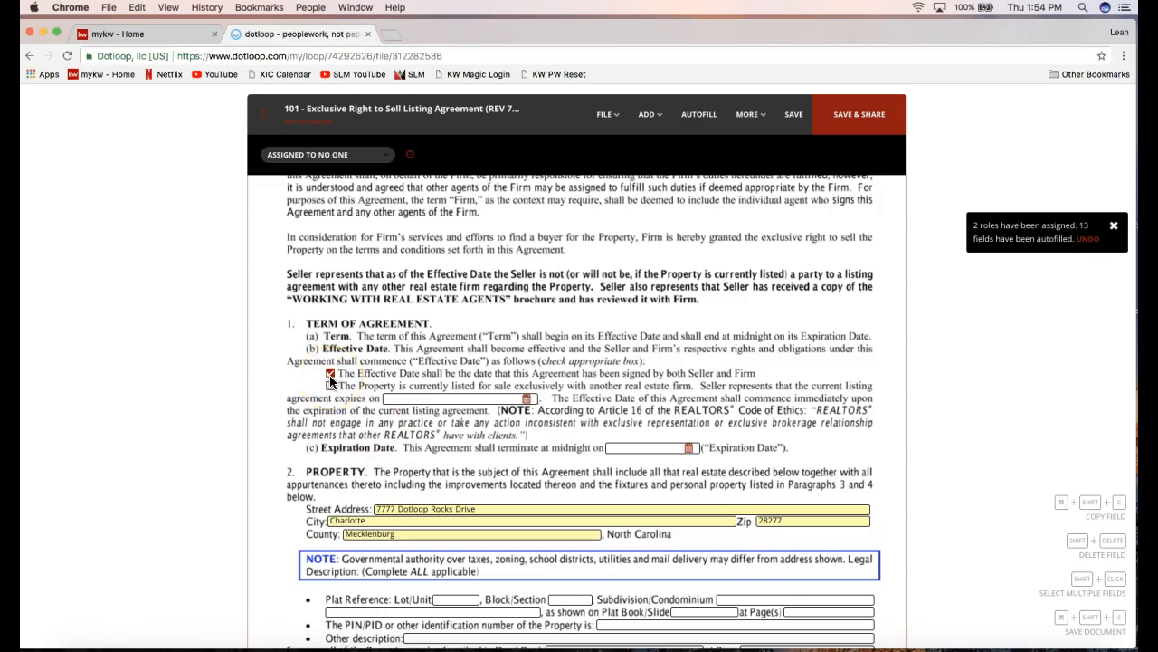
{"action": "scroll", "coordinate": [623, 375], "scroll_direction": "down", "scroll_amount": 2}
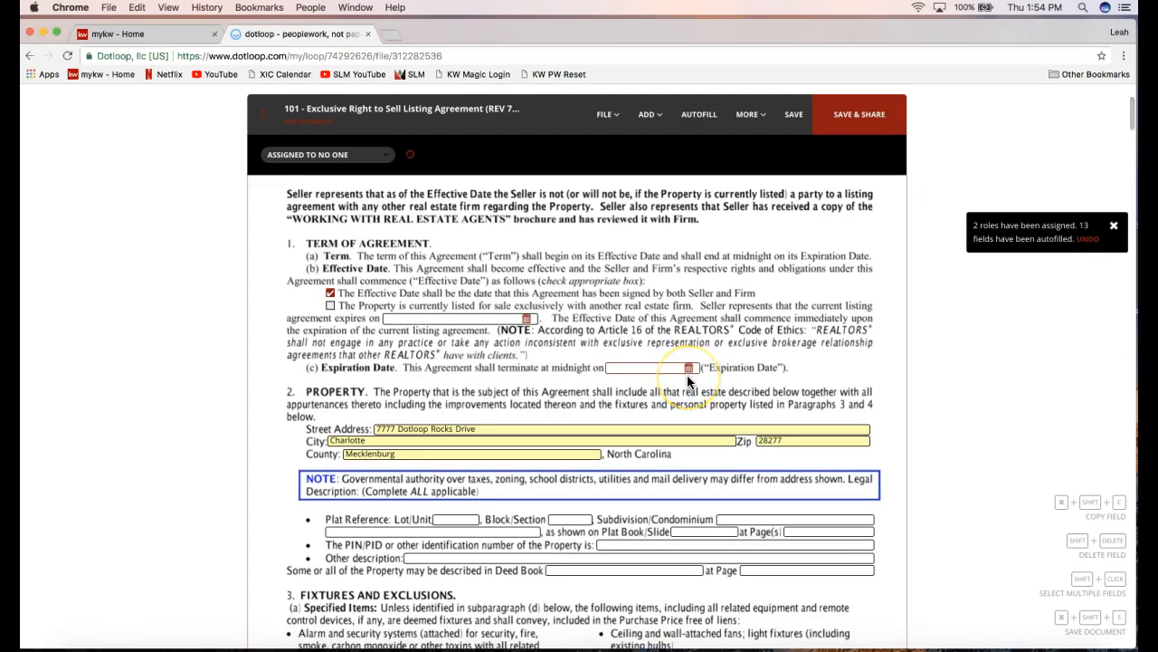
Set the Expiration Date to 06/30/2018 using the calendar picker.
{"action": "scroll", "coordinate": [687, 375], "scroll_direction": "down", "scroll_amount": 2}
{"action": "left_click", "coordinate": [666, 314]}
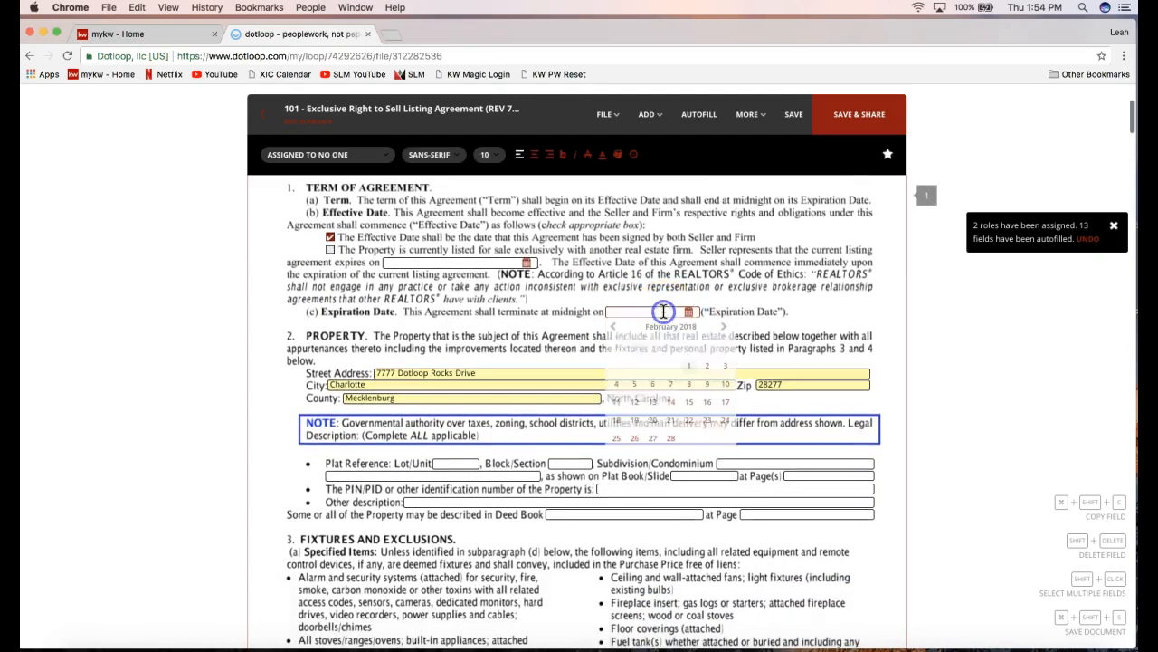
{"action": "left_click", "coordinate": [724, 328]}
{"action": "left_click", "coordinate": [724, 327]}
{"action": "left_click", "coordinate": [724, 328]}
{"action": "left_click", "coordinate": [724, 328]}
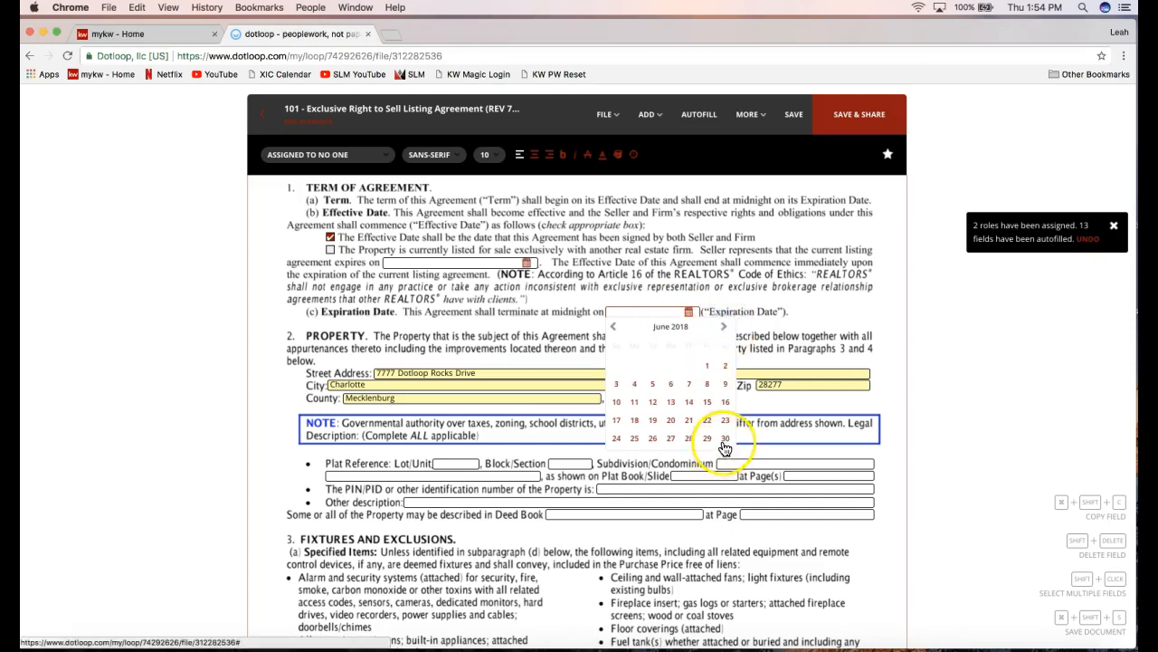
{"action": "left_click", "coordinate": [724, 448]}
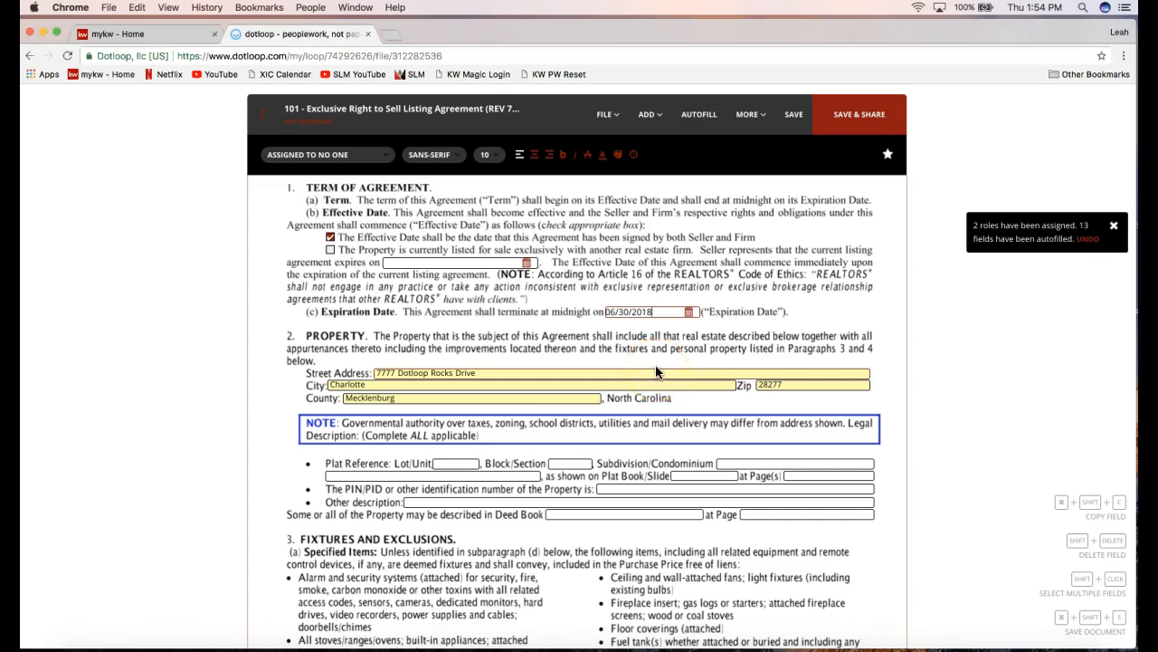
{"action": "scroll", "coordinate": [657, 371], "scroll_direction": "down", "scroll_amount": 2}
{"action": "left_click", "coordinate": [618, 418]}
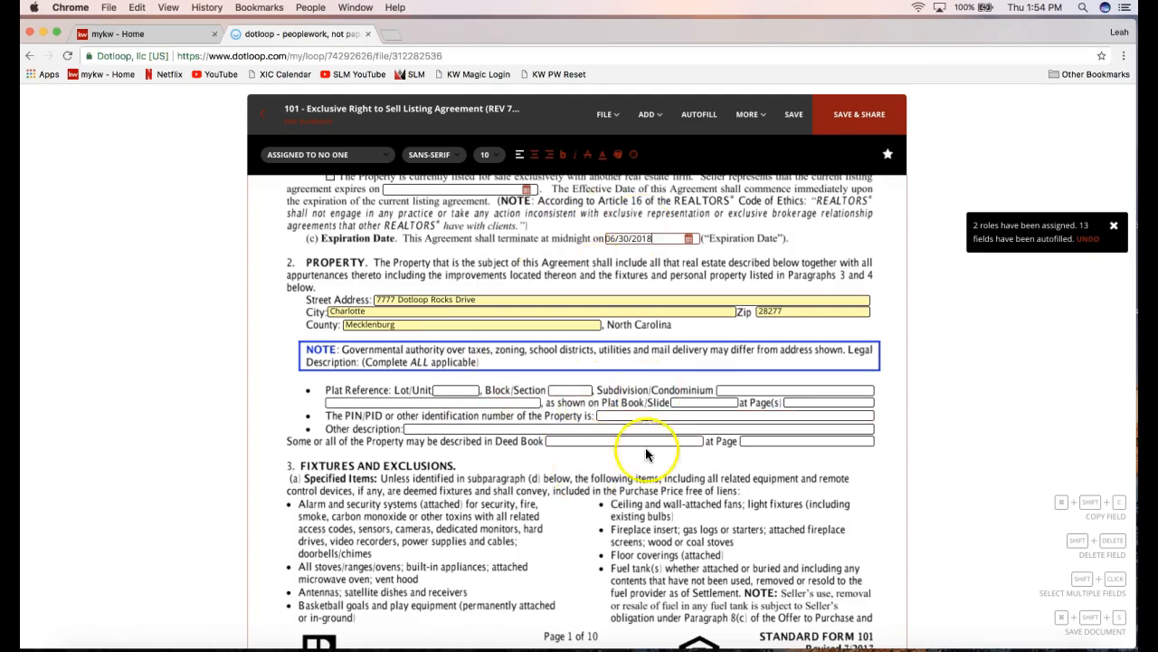
{"action": "scroll", "coordinate": [640, 457], "scroll_direction": "down", "scroll_amount": 1}
{"action": "scroll", "coordinate": [640, 457], "scroll_direction": "down", "scroll_amount": 2}
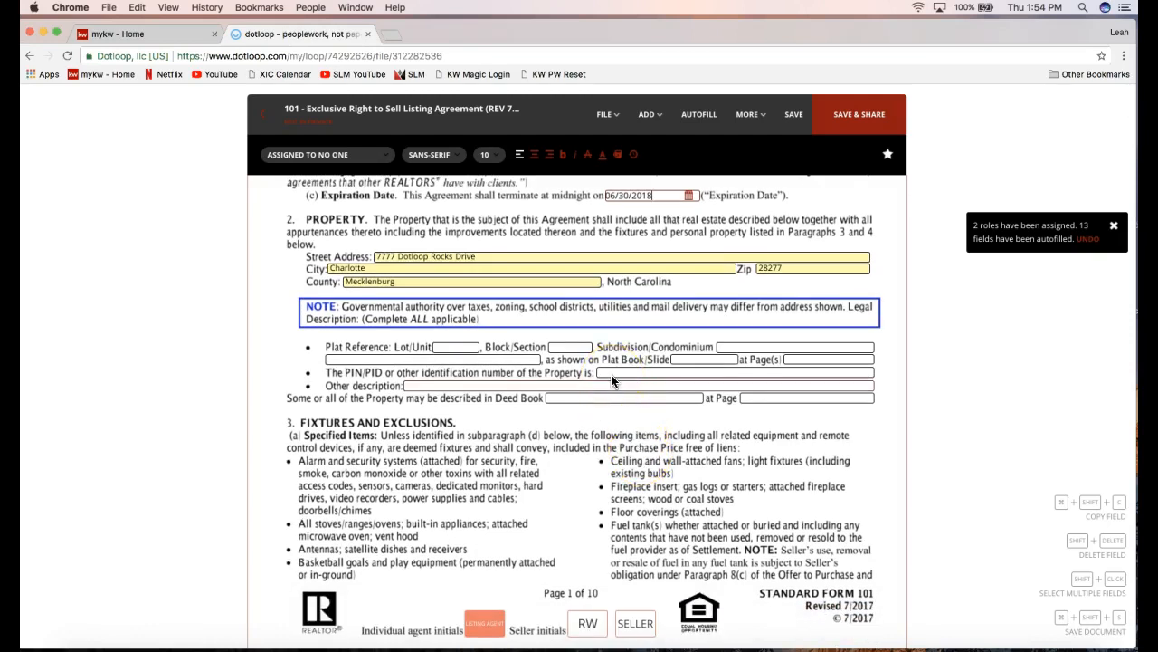
{"action": "scroll", "coordinate": [611, 380], "scroll_direction": "down", "scroll_amount": 5}
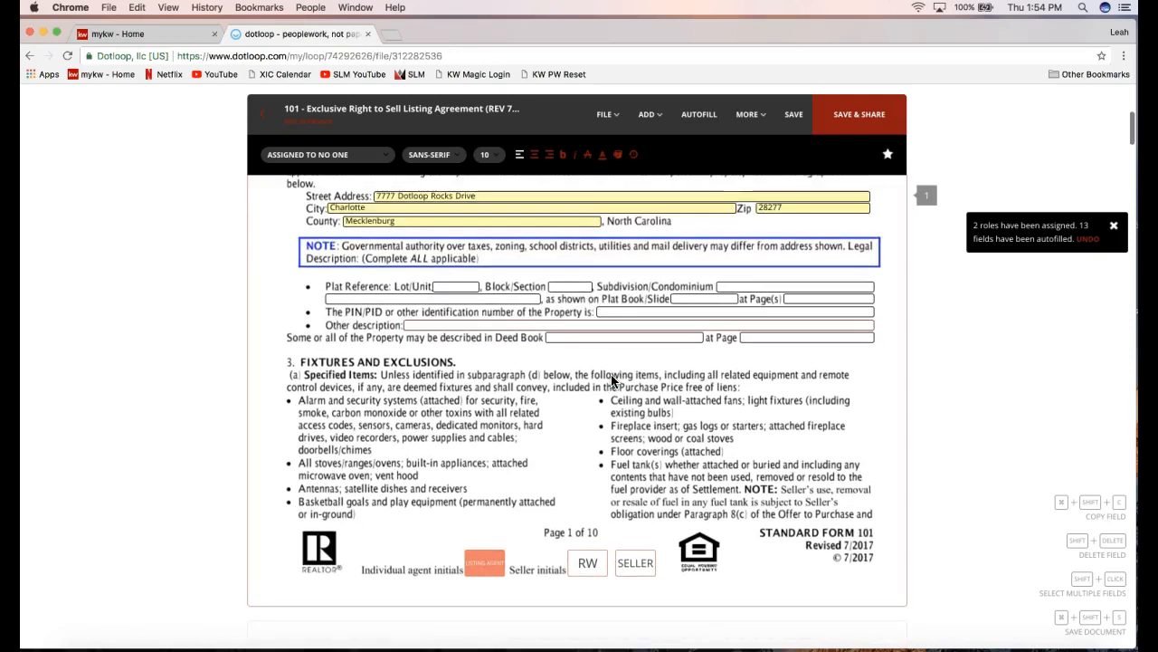
{"action": "scroll", "coordinate": [591, 468], "scroll_direction": "down", "scroll_amount": 1}
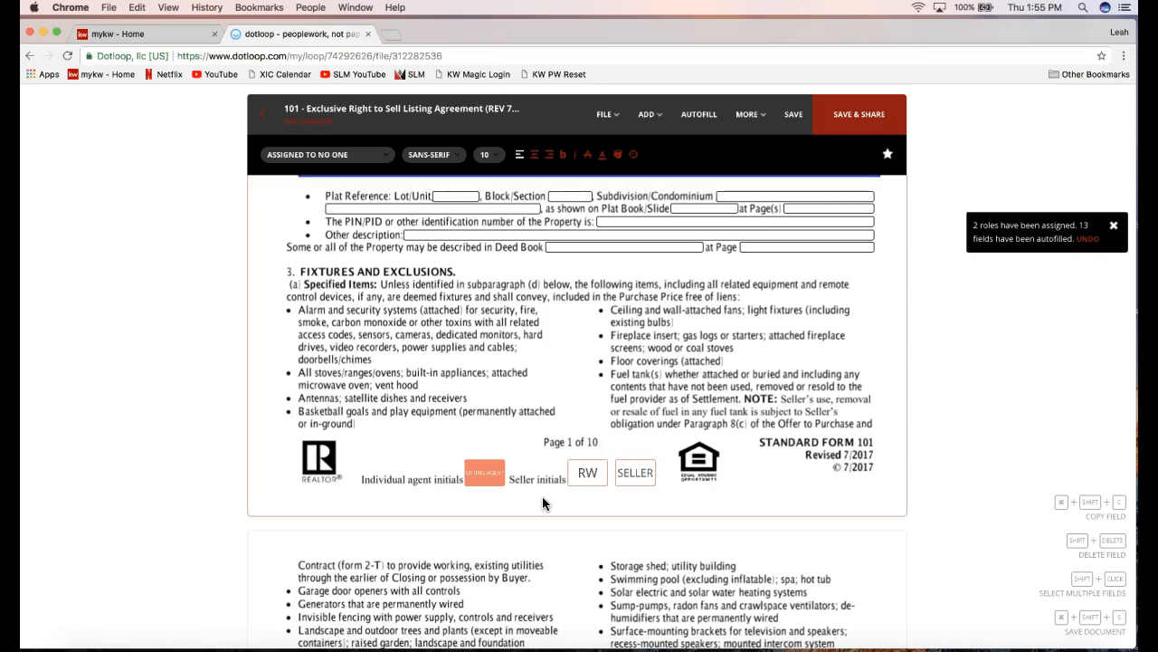
{"action": "scroll", "coordinate": [543, 503], "scroll_direction": "down", "scroll_amount": 1}
{"action": "scroll", "coordinate": [548, 458], "scroll_direction": "down", "scroll_amount": 2}
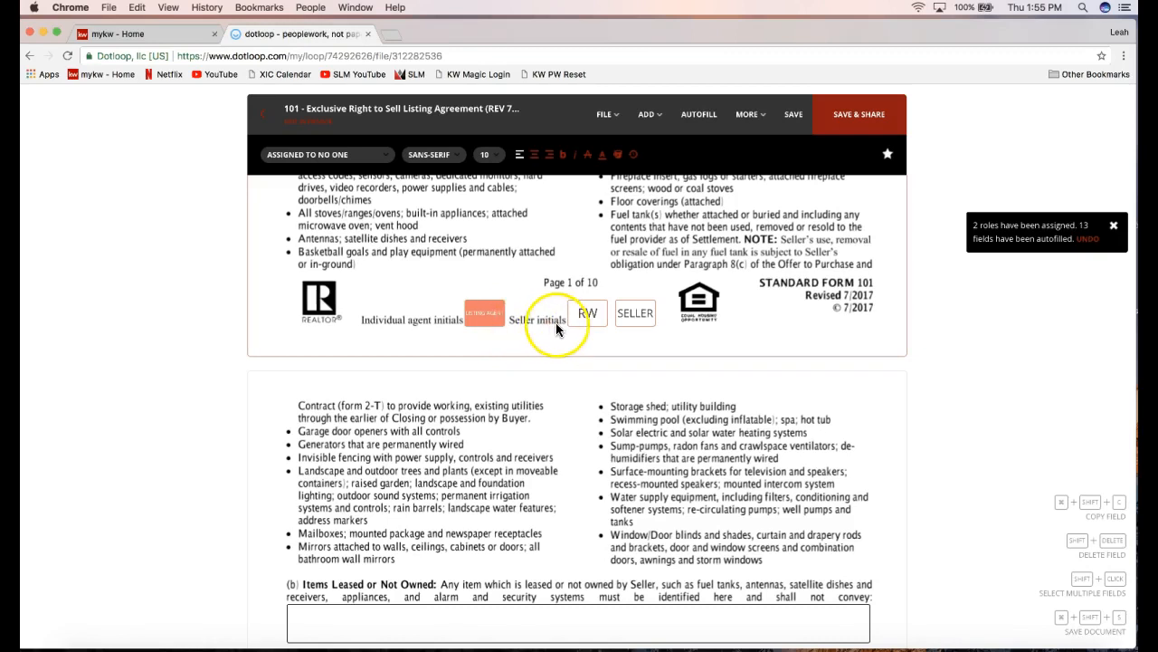
{"action": "left_click", "coordinate": [589, 317]}
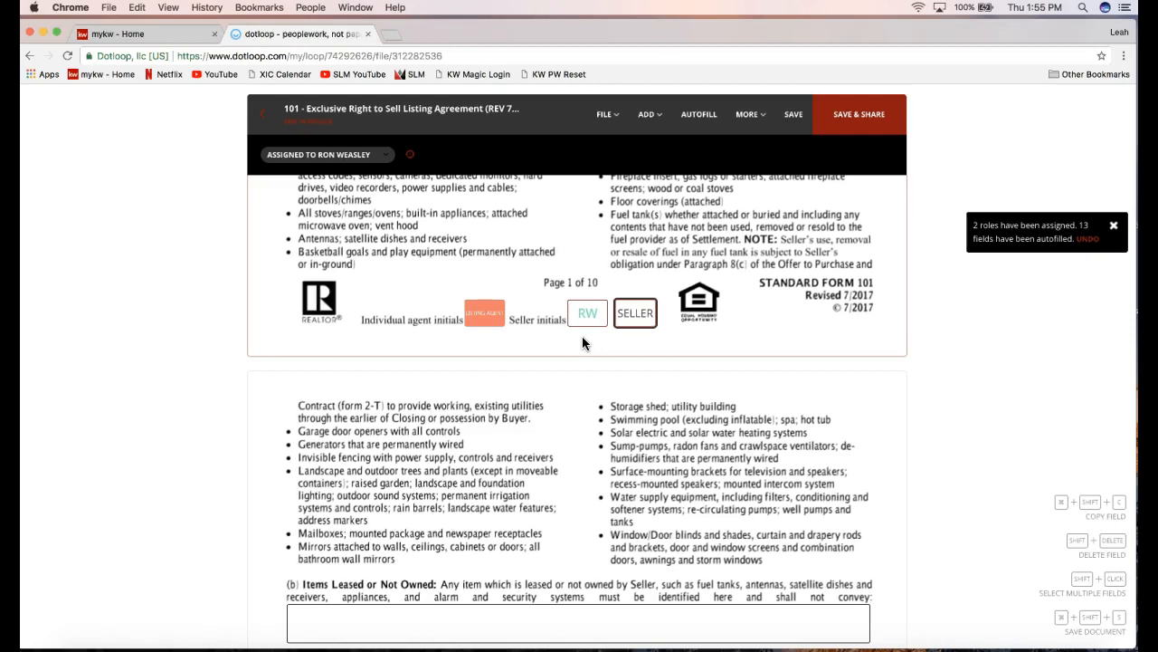
{"action": "left_click", "coordinate": [585, 327]}
{"action": "left_click", "coordinate": [625, 322]}
{"action": "left_click", "coordinate": [584, 315]}
{"action": "left_click", "coordinate": [579, 351]}
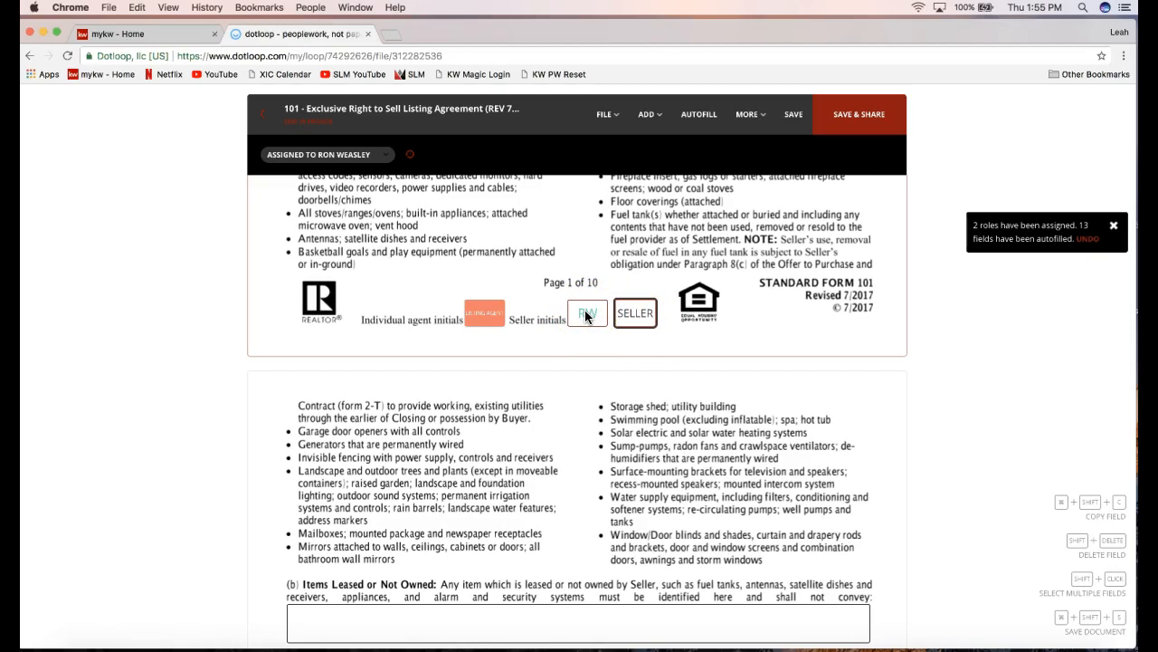
Save pending changes on starting Autofill, review the roles, then close the dialog unchanged.
{"action": "left_click", "coordinate": [709, 123]}
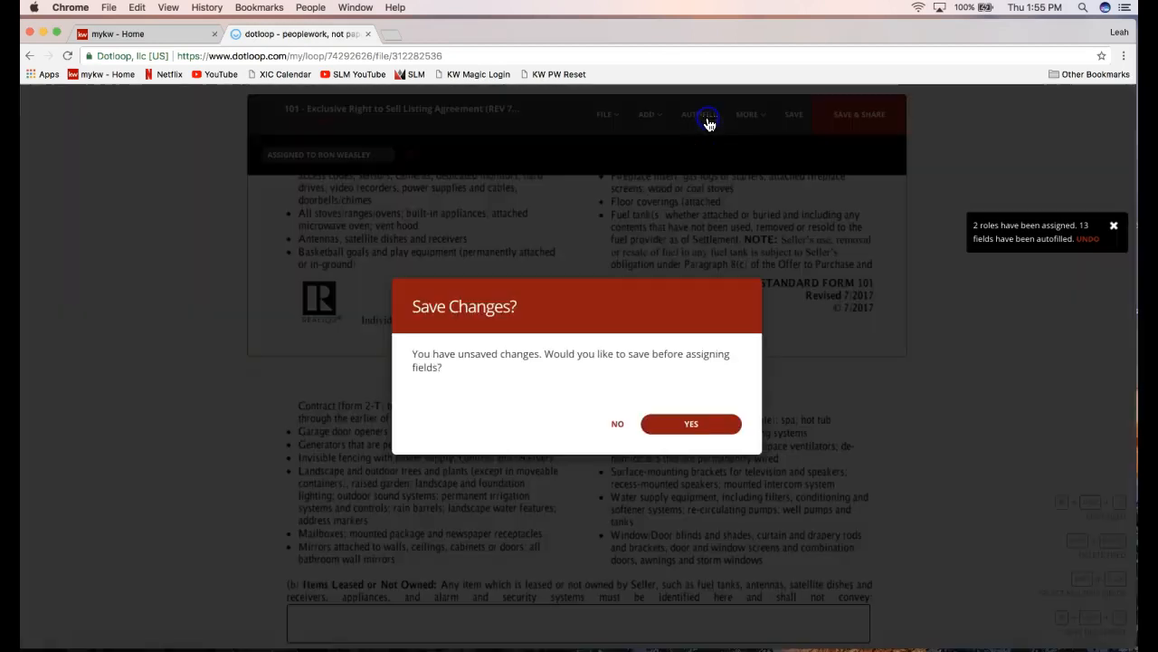
{"action": "left_click", "coordinate": [678, 425]}
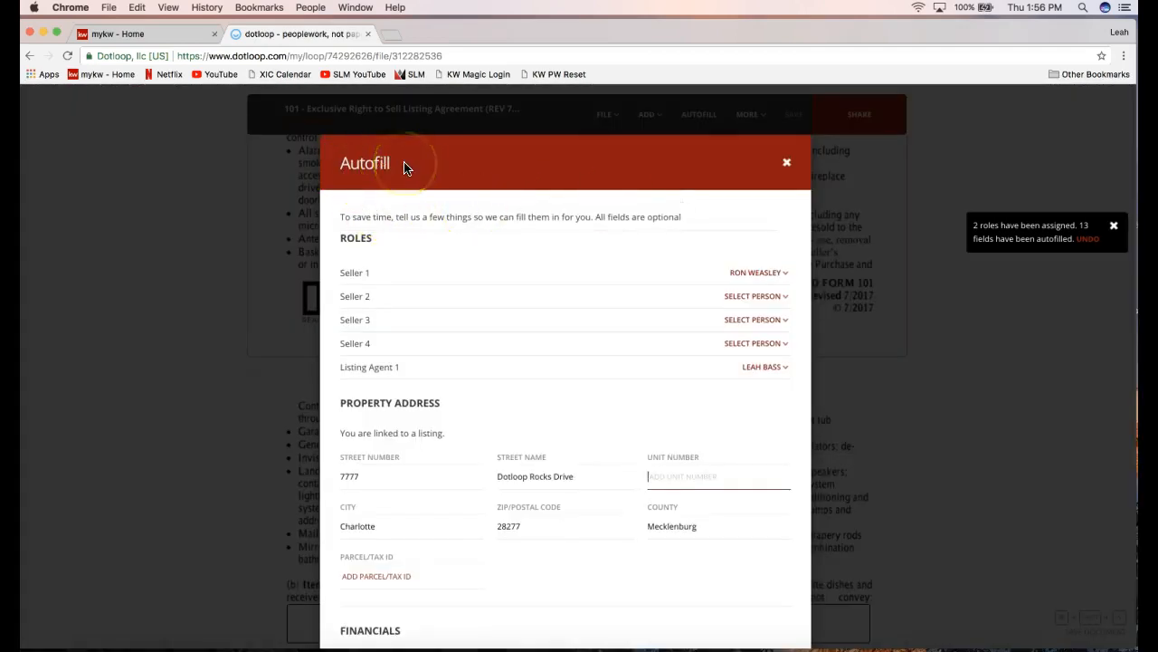
{"action": "double_click", "coordinate": [346, 238]}
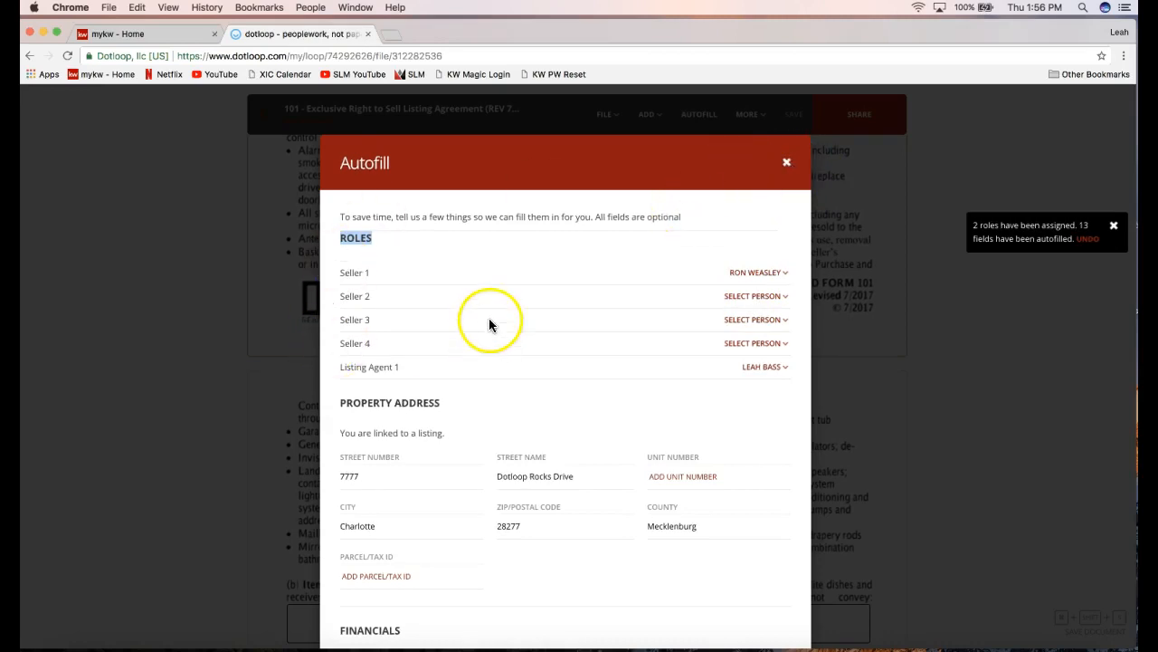
{"action": "left_click", "coordinate": [785, 164]}
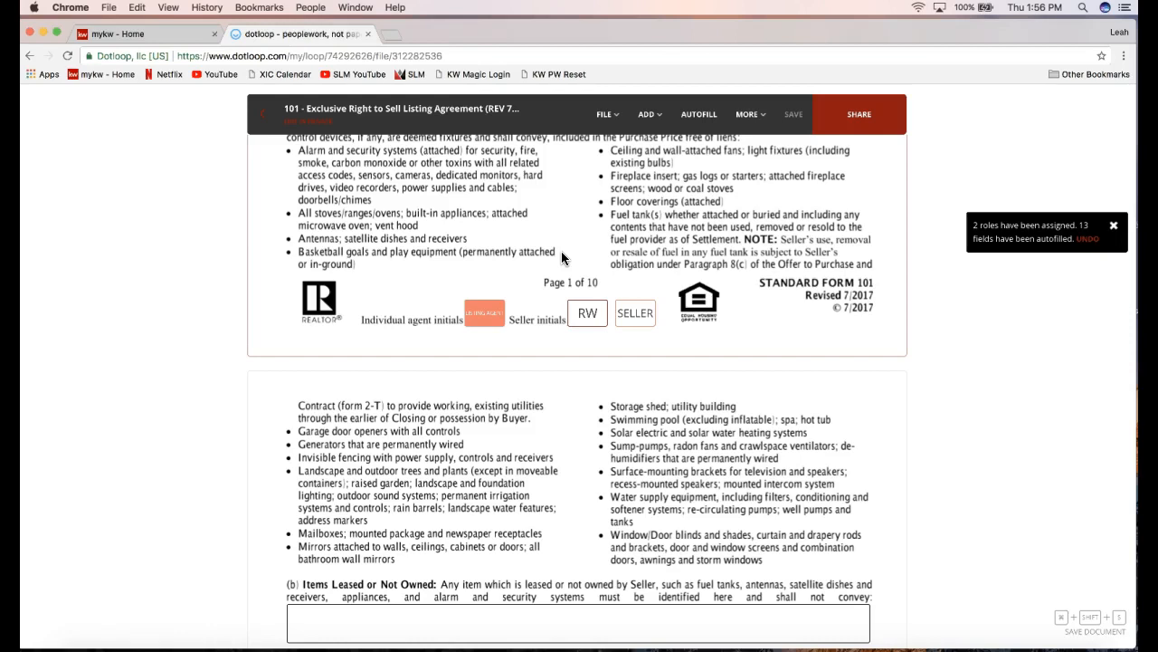
Select the listing agent's initials box at the page 1 footer to reveal Sign now.
{"action": "left_click", "coordinate": [585, 314]}
{"action": "scroll", "coordinate": [463, 349], "scroll_direction": "up", "scroll_amount": 4}
{"action": "left_click", "coordinate": [488, 428]}
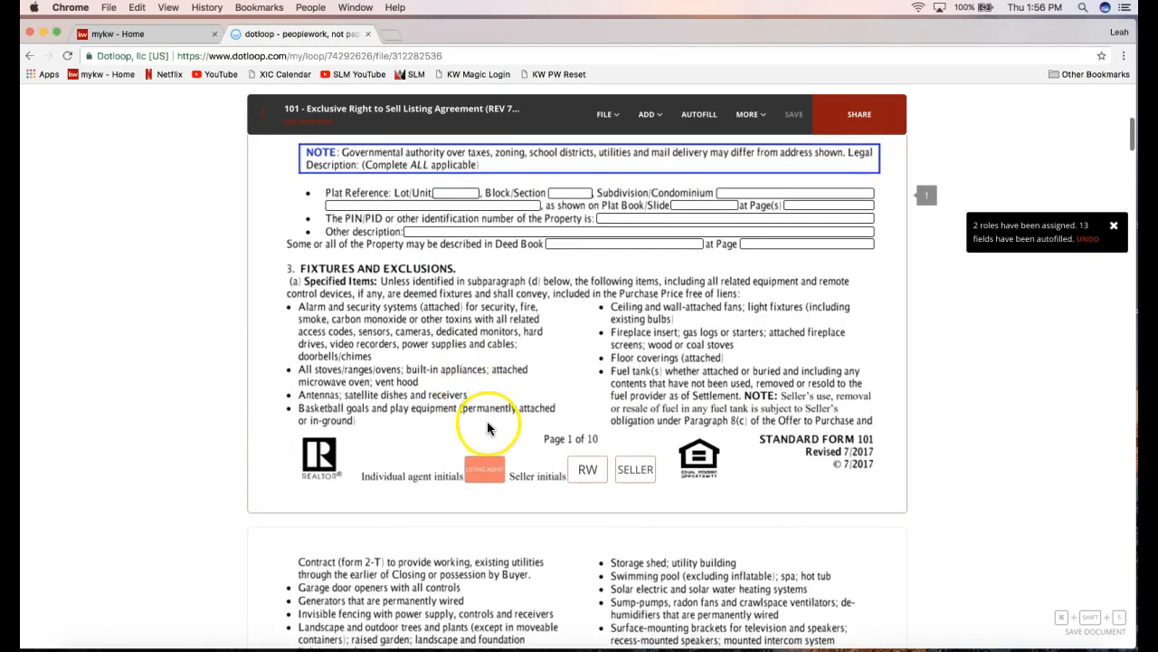
{"action": "mouse_move", "coordinate": [491, 478]}
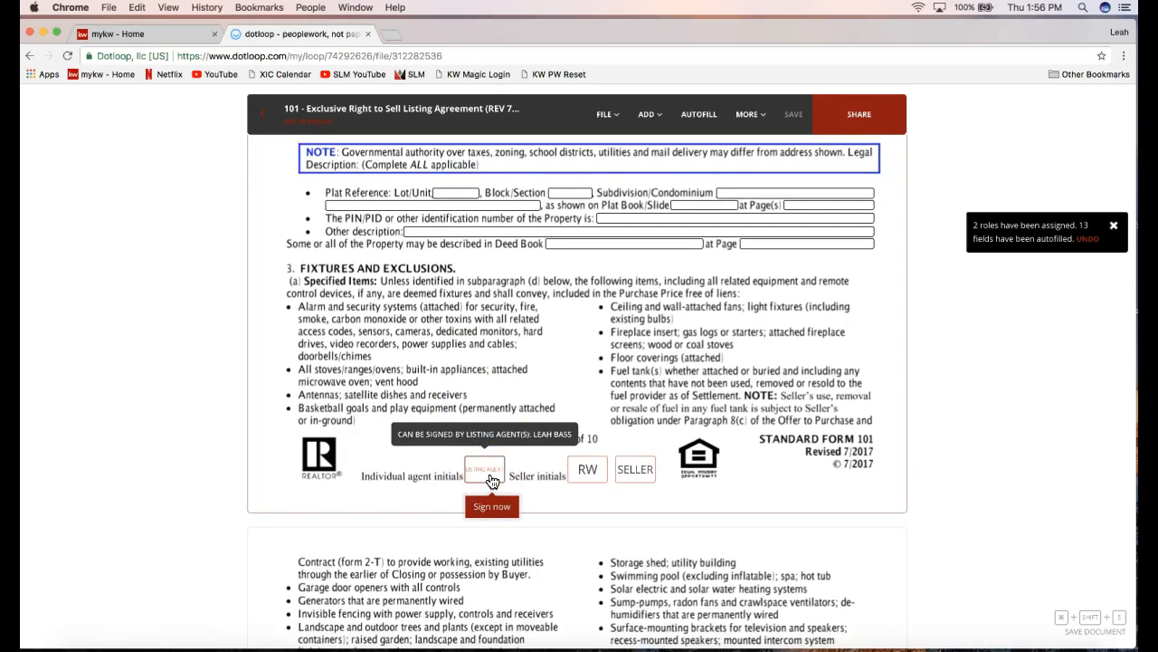
{"action": "left_click", "coordinate": [492, 477]}
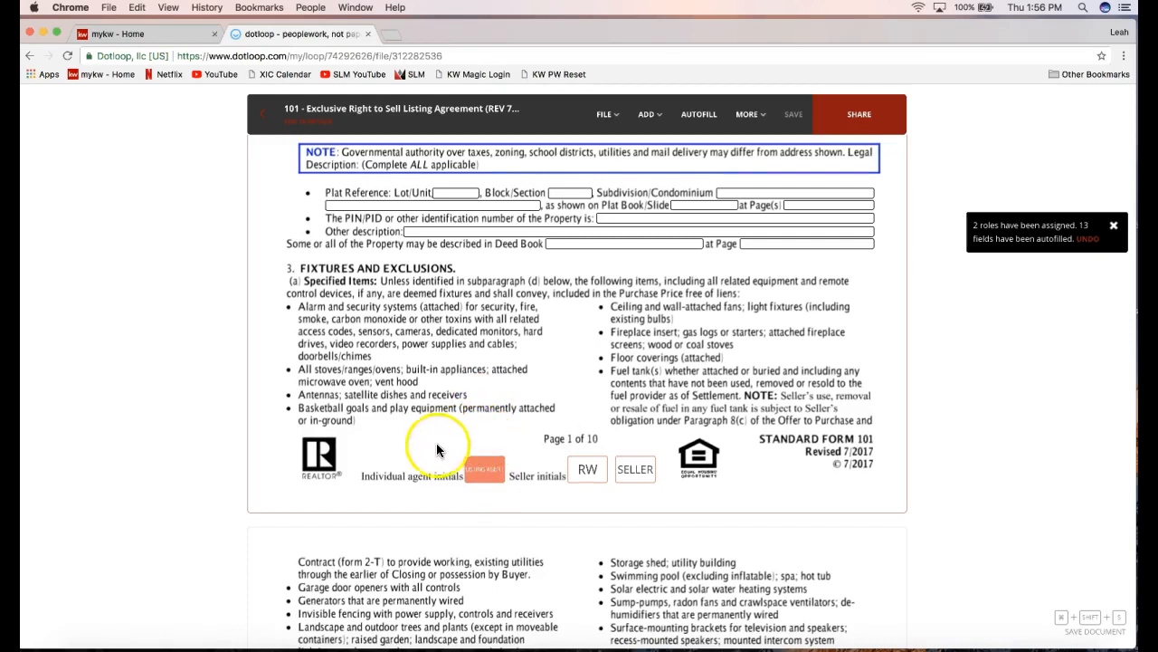
{"action": "left_click", "coordinate": [480, 478]}
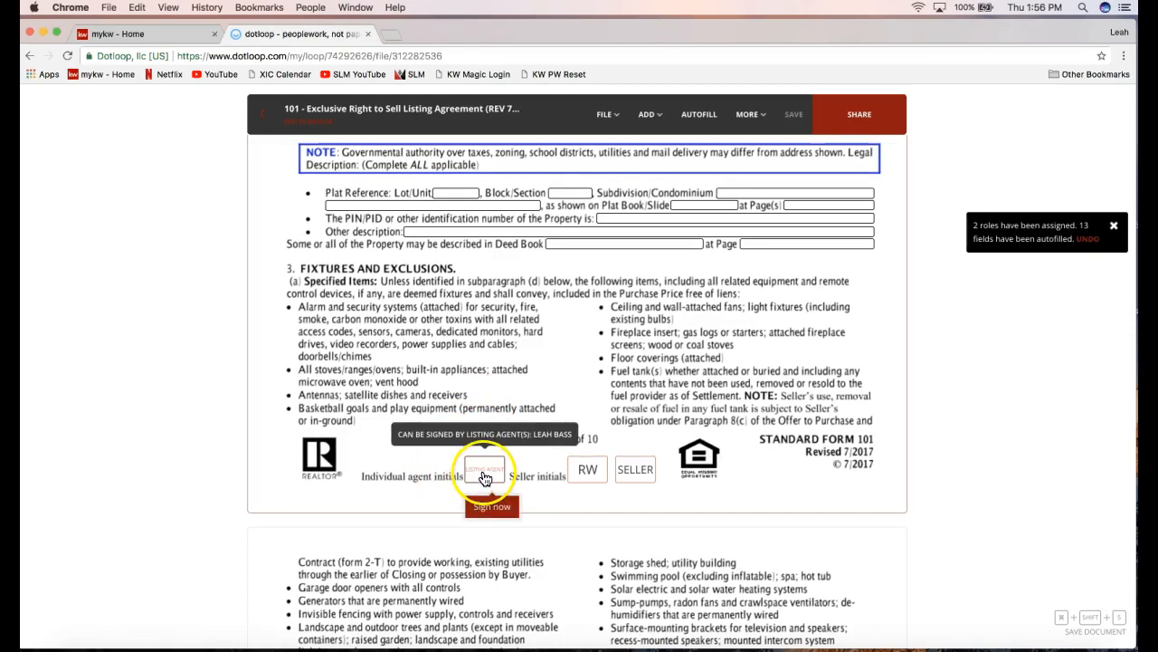
{"action": "left_click", "coordinate": [485, 478]}
{"action": "left_click", "coordinate": [490, 463]}
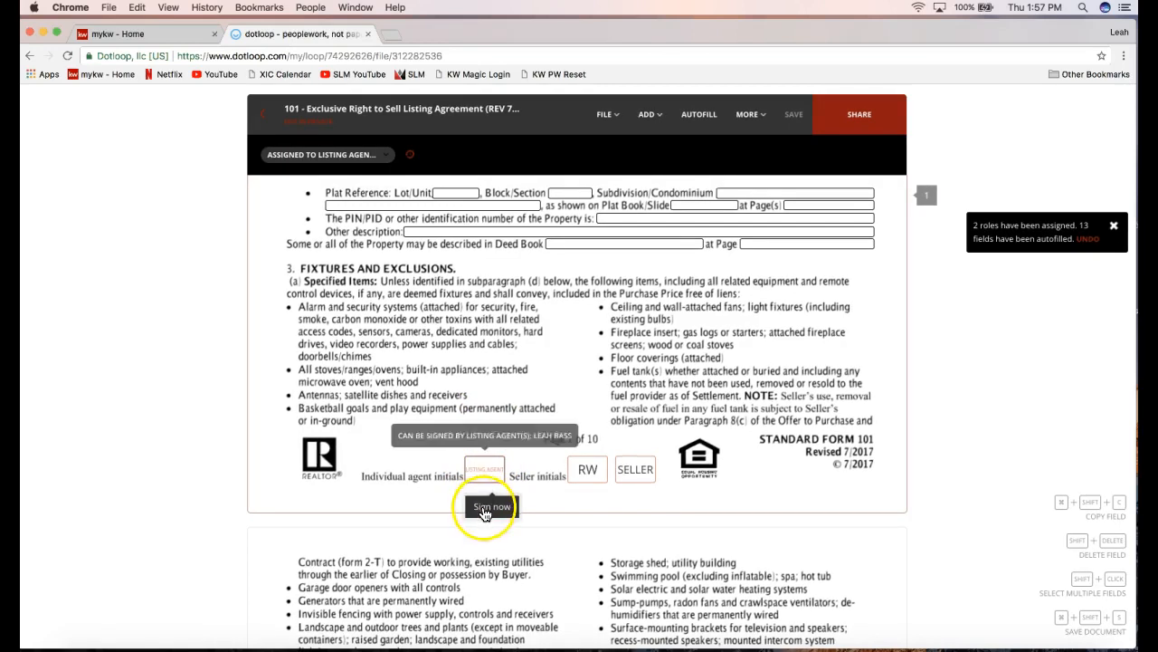
{"action": "left_click", "coordinate": [485, 514]}
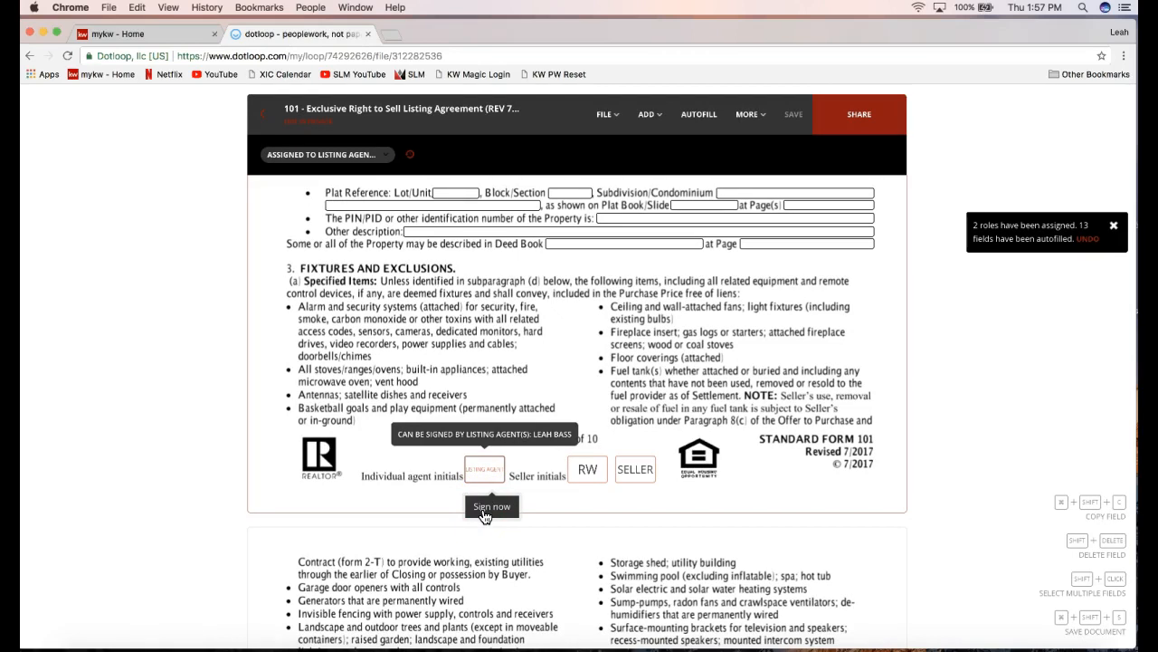
Add the agent's middle name to the signing name and its letter to the initials.
{"action": "left_click", "coordinate": [492, 506]}
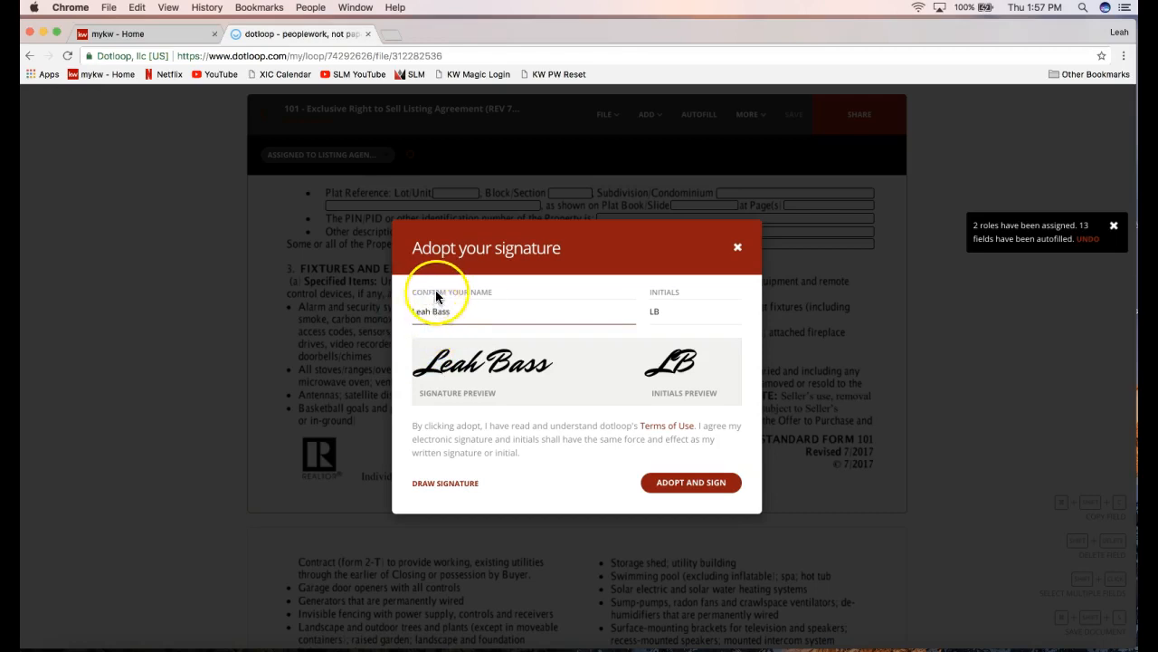
{"action": "left_click", "coordinate": [430, 318]}
{"action": "type", "text": "Nicol "}
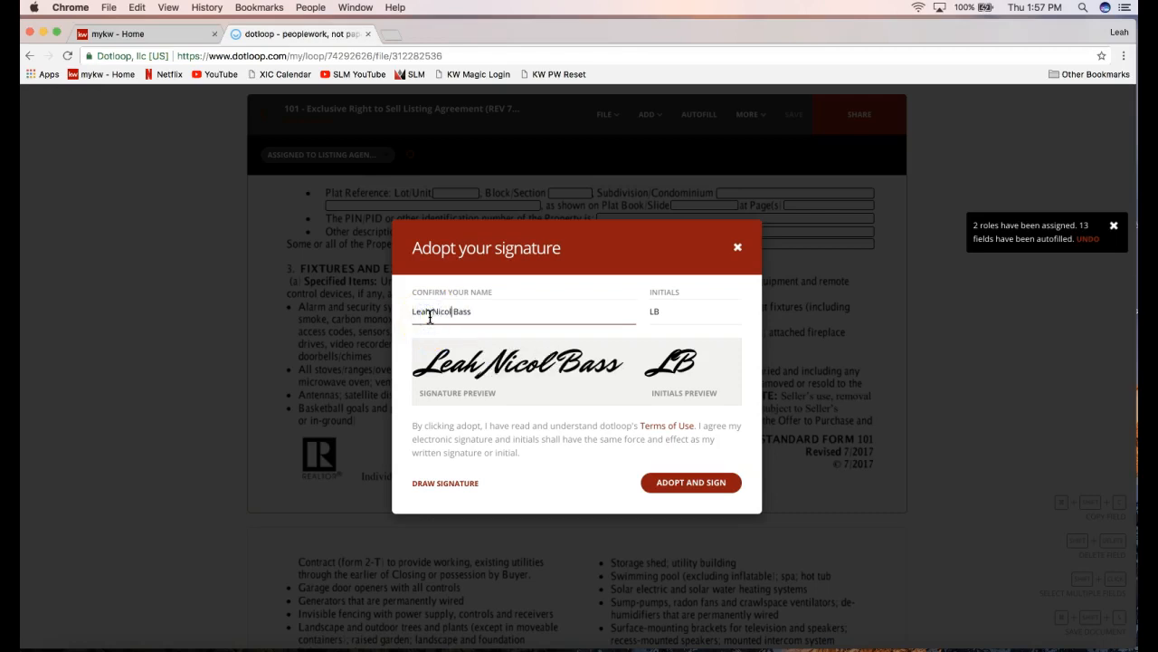
{"action": "type", "text": "e"}
{"action": "left_click", "coordinate": [655, 309]}
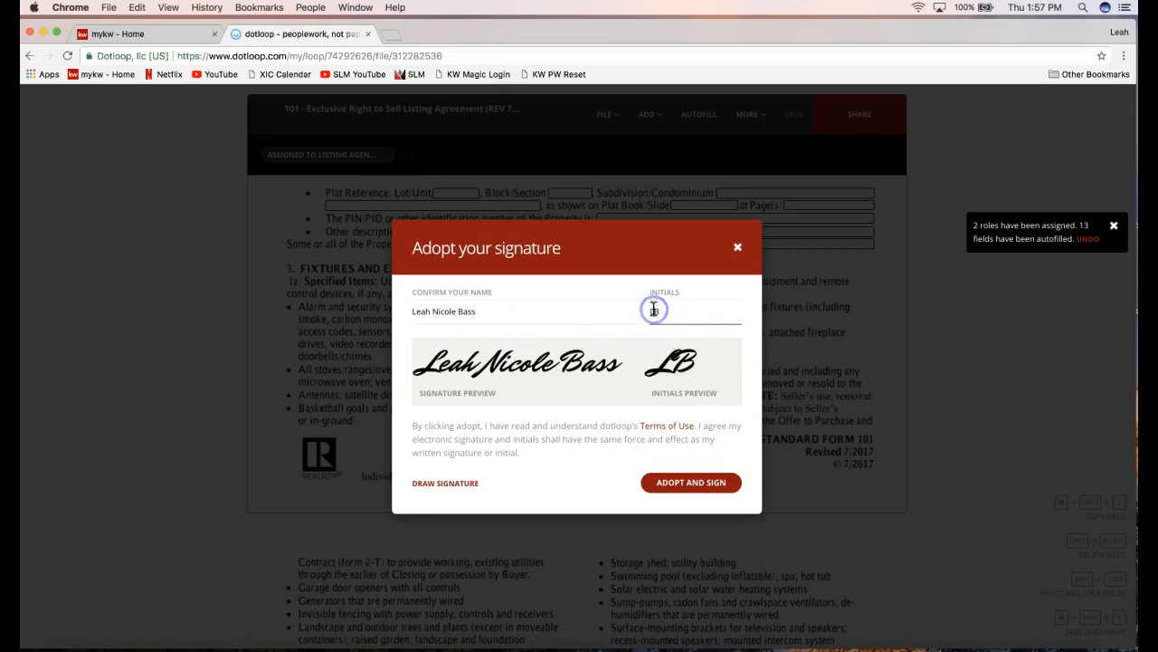
{"action": "type", "text": "N"}
{"action": "left_click", "coordinate": [499, 310]}
{"action": "left_click", "coordinate": [457, 311]}
{"action": "left_click", "coordinate": [693, 312]}
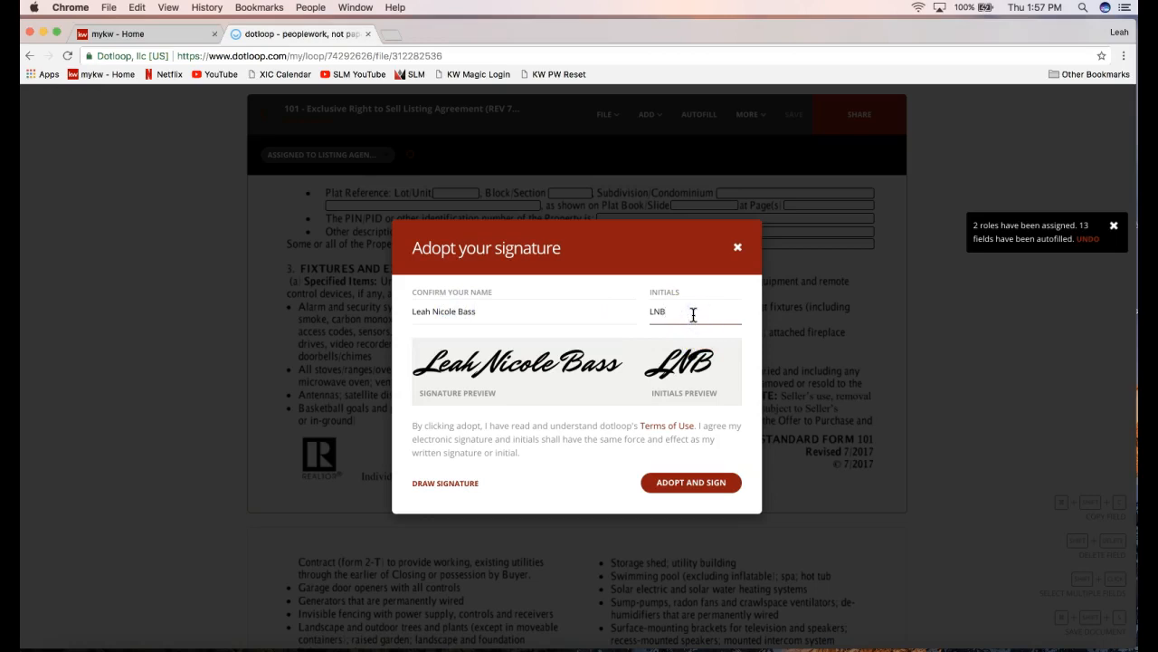
{"action": "left_click", "coordinate": [442, 490]}
Confirm the full name and three-letter initials, then adopt and sign the initials.
{"action": "left_click_drag", "start_coordinate": [424, 313], "coordinate": [489, 313]}
{"action": "left_click", "coordinate": [490, 313]}
{"action": "left_click", "coordinate": [699, 315]}
{"action": "left_click", "coordinate": [698, 488]}
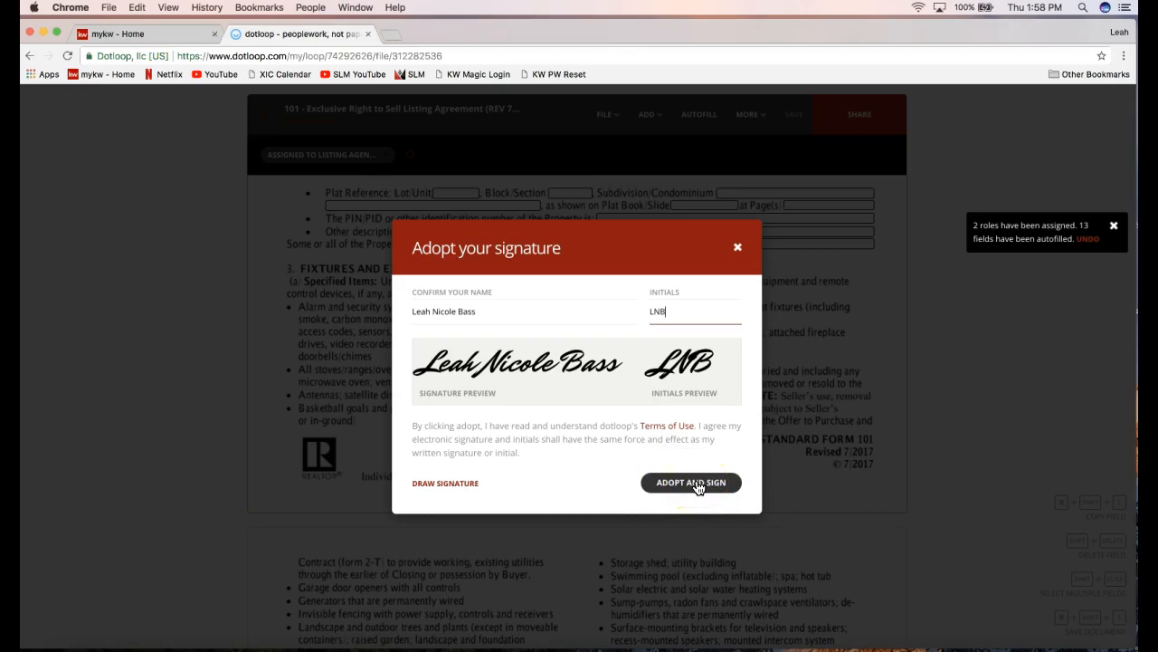
Adopt the agent's signature and stamp the listing agent's verified initials.
{"action": "left_click", "coordinate": [637, 563]}
{"action": "left_click", "coordinate": [489, 478]}
{"action": "left_click", "coordinate": [488, 478]}
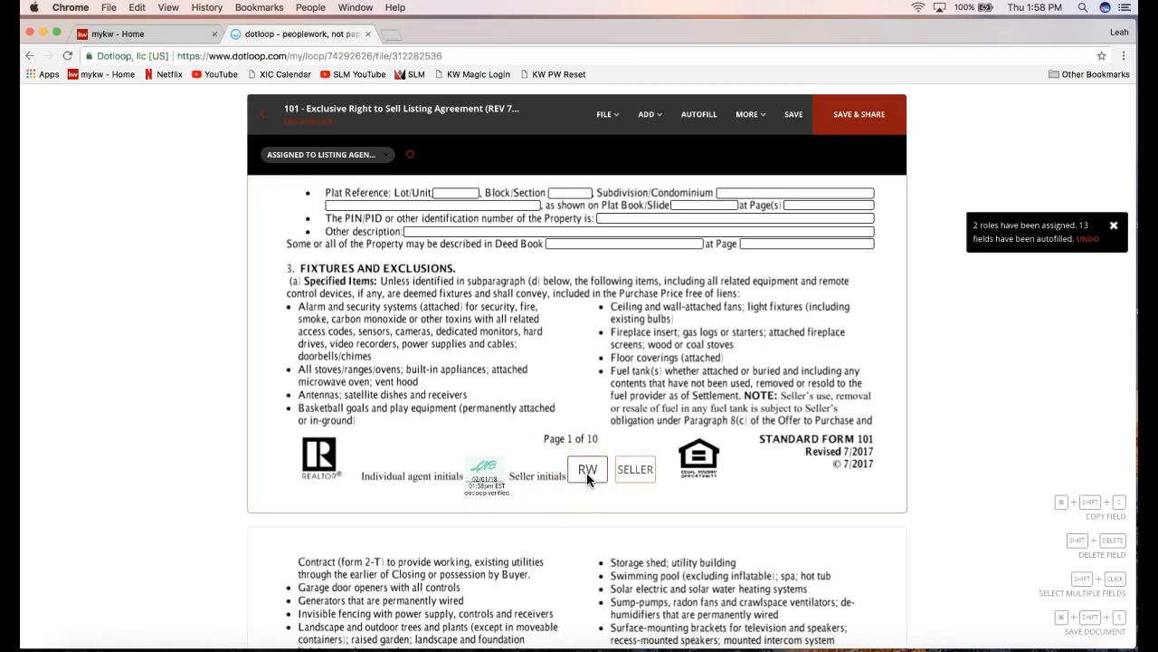
{"action": "left_click", "coordinate": [531, 478]}
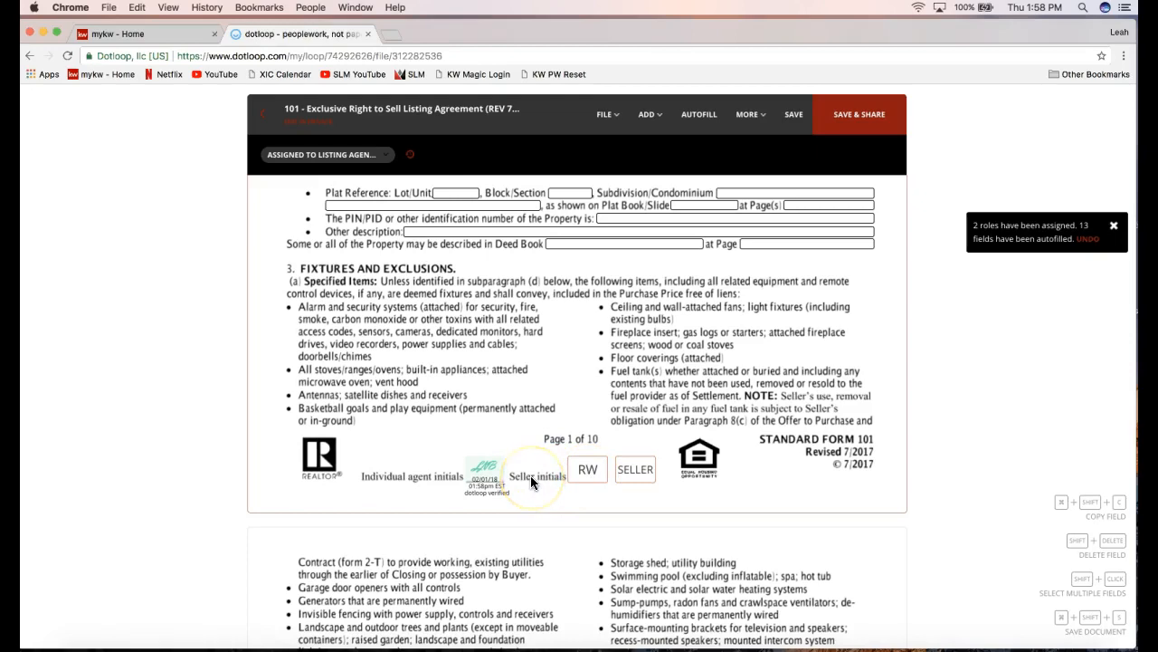
Initial the Listing Agent initials box on page 2.
{"action": "scroll", "coordinate": [530, 478], "scroll_direction": "down", "scroll_amount": 1}
{"action": "scroll", "coordinate": [530, 481], "scroll_direction": "down", "scroll_amount": 10}
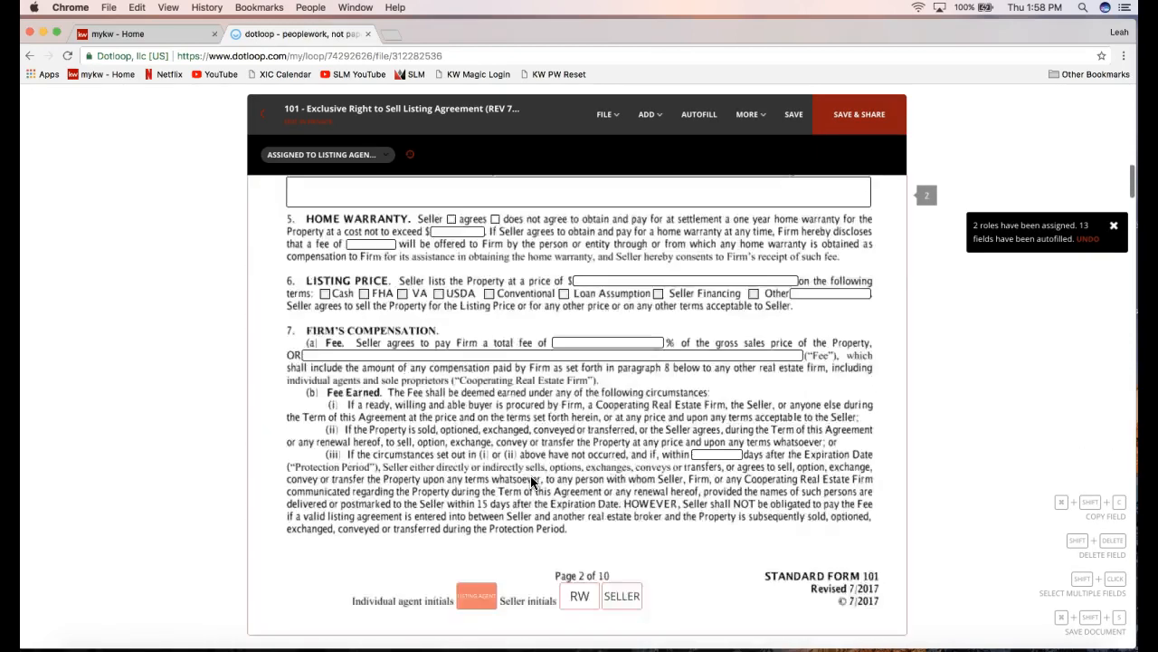
{"action": "left_click", "coordinate": [477, 401]}
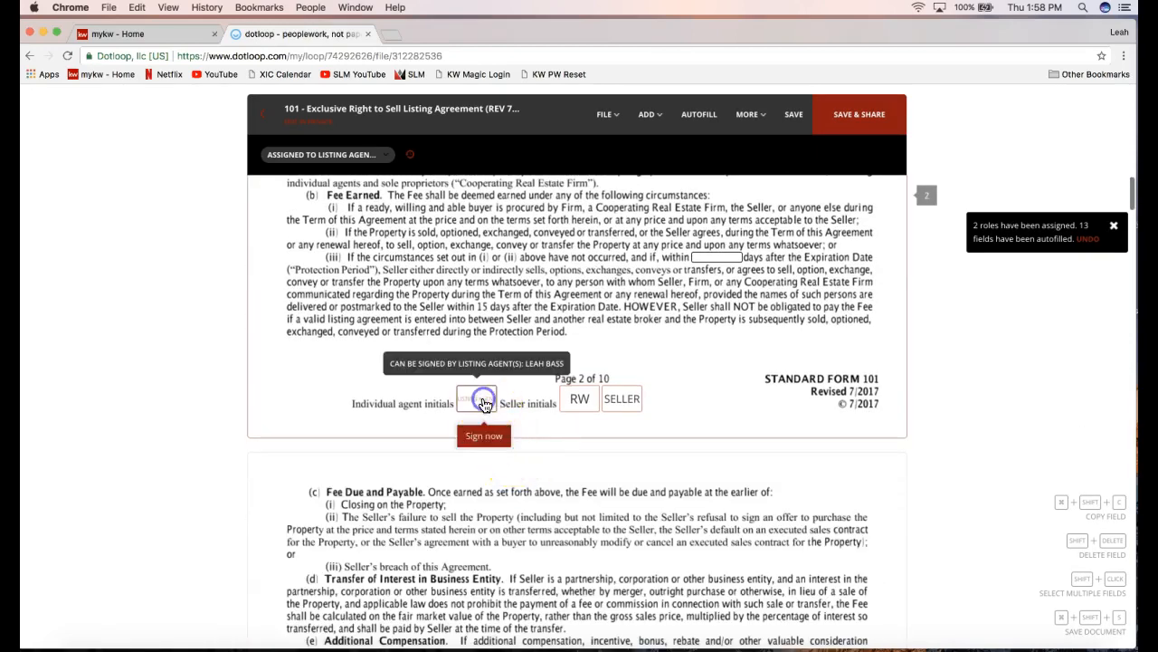
{"action": "left_click", "coordinate": [484, 436]}
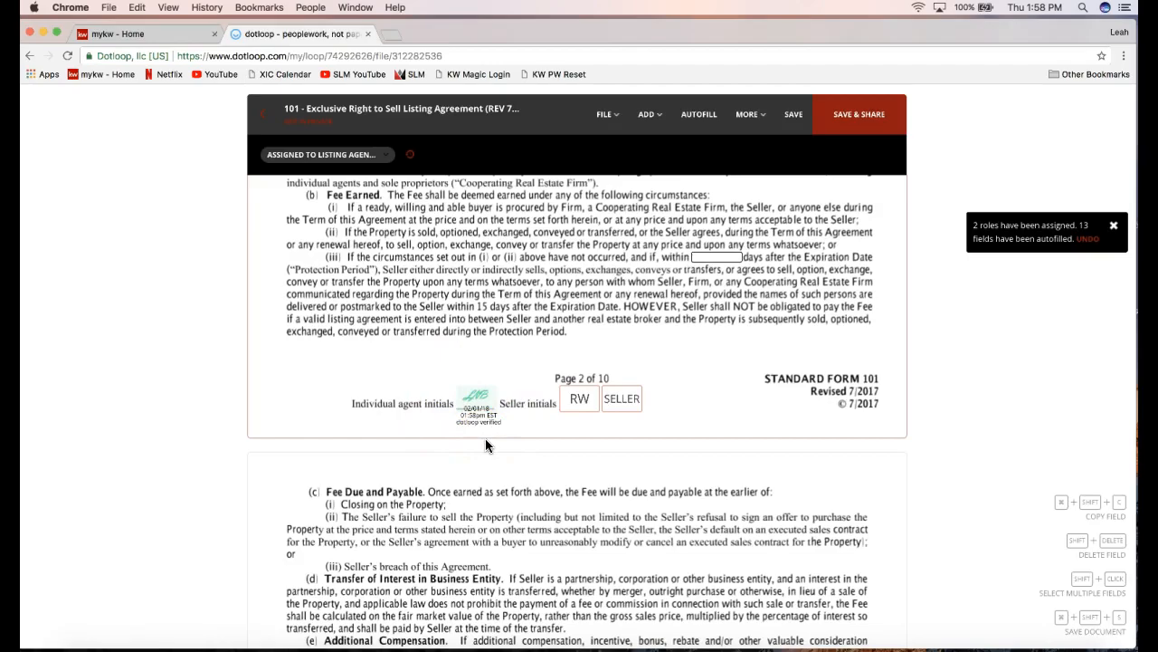
Scroll down to the final signature block on page 10.
{"action": "left_click", "coordinate": [701, 380]}
{"action": "scroll", "coordinate": [706, 380], "scroll_direction": "down", "scroll_amount": 10}
{"action": "scroll", "coordinate": [707, 383], "scroll_direction": "down", "scroll_amount": 15}
{"action": "scroll", "coordinate": [707, 382], "scroll_direction": "down", "scroll_amount": 15}
{"action": "scroll", "coordinate": [707, 383], "scroll_direction": "down", "scroll_amount": 4}
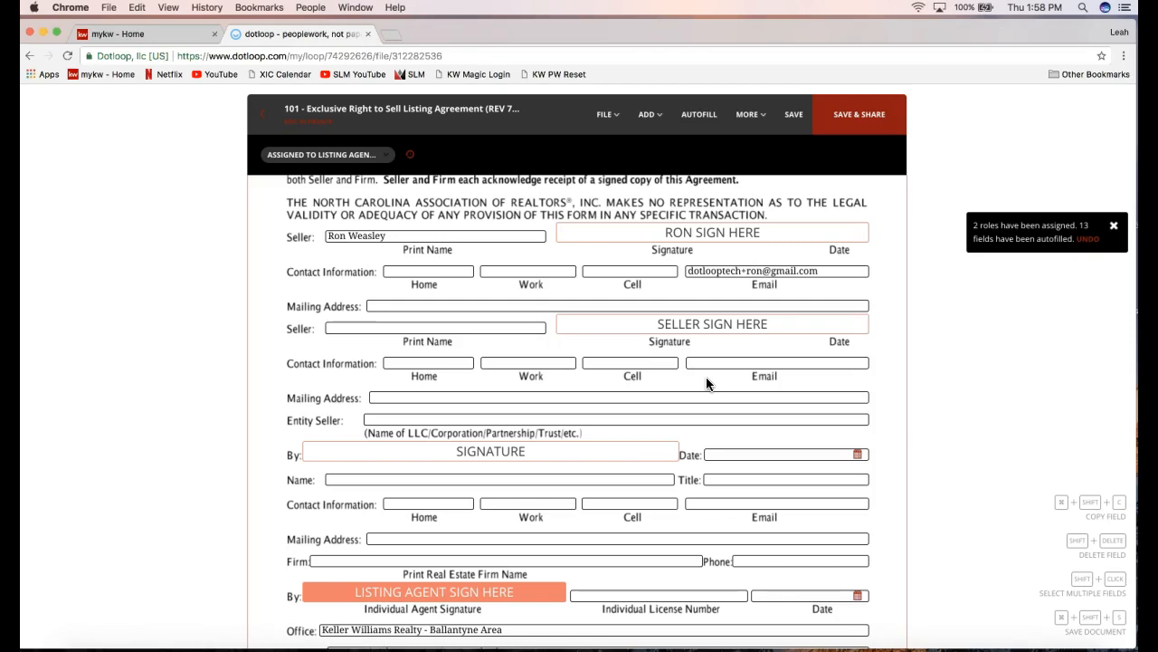
Sign the LISTING AGENT SIGN HERE line with the agent's verified signature, dated 02/01/18.
{"action": "left_click", "coordinate": [658, 238]}
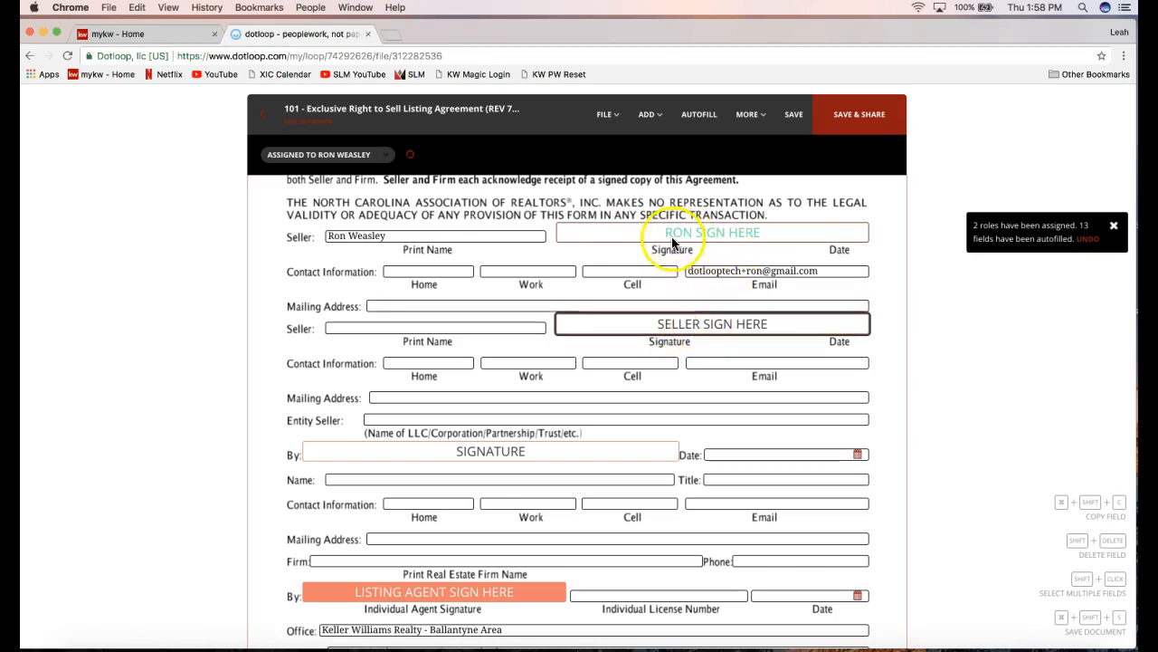
{"action": "left_click", "coordinate": [461, 453]}
{"action": "scroll", "coordinate": [462, 457], "scroll_direction": "down", "scroll_amount": 3}
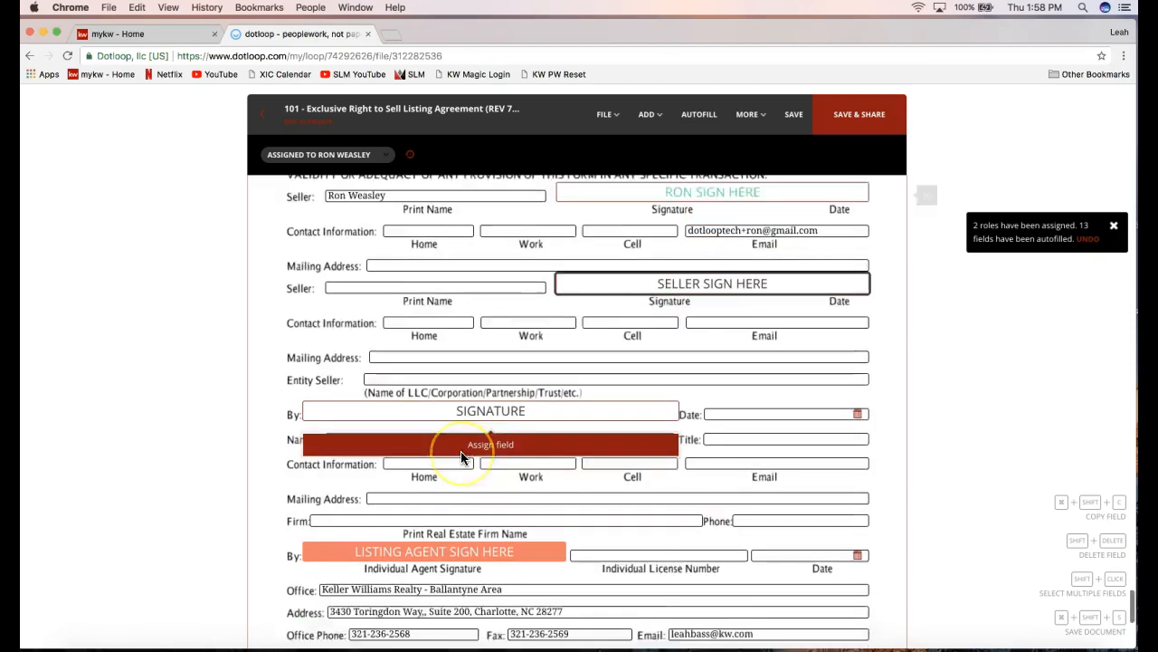
{"action": "scroll", "coordinate": [461, 457], "scroll_direction": "down", "scroll_amount": 2}
{"action": "mouse_move", "coordinate": [403, 440]}
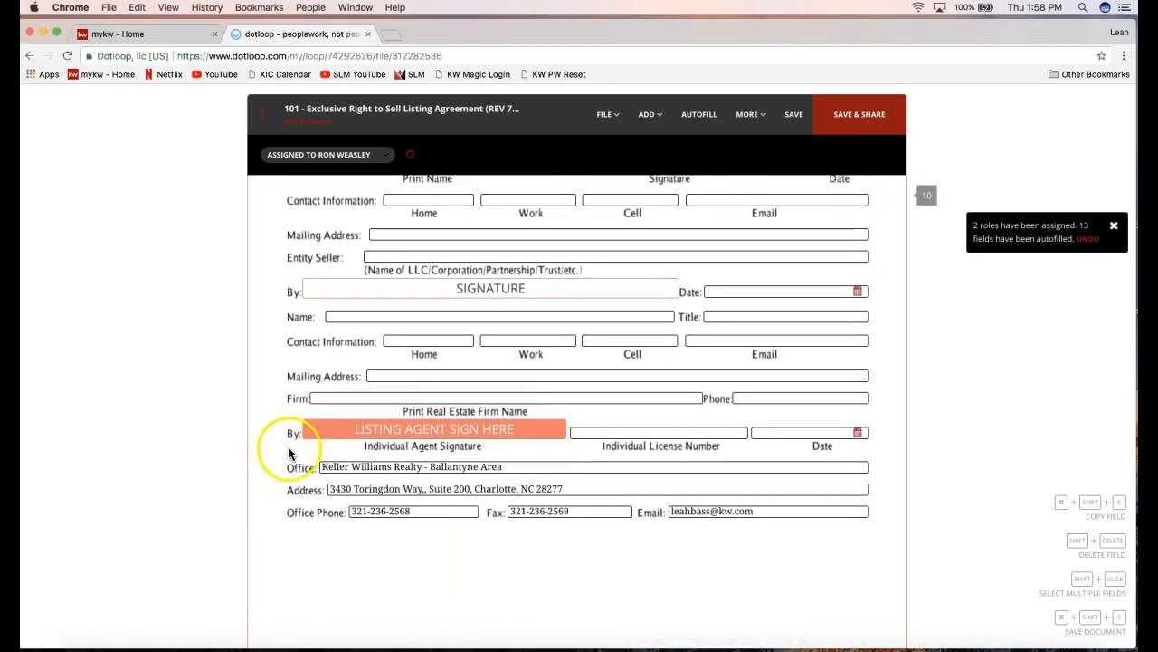
{"action": "left_click", "coordinate": [361, 435]}
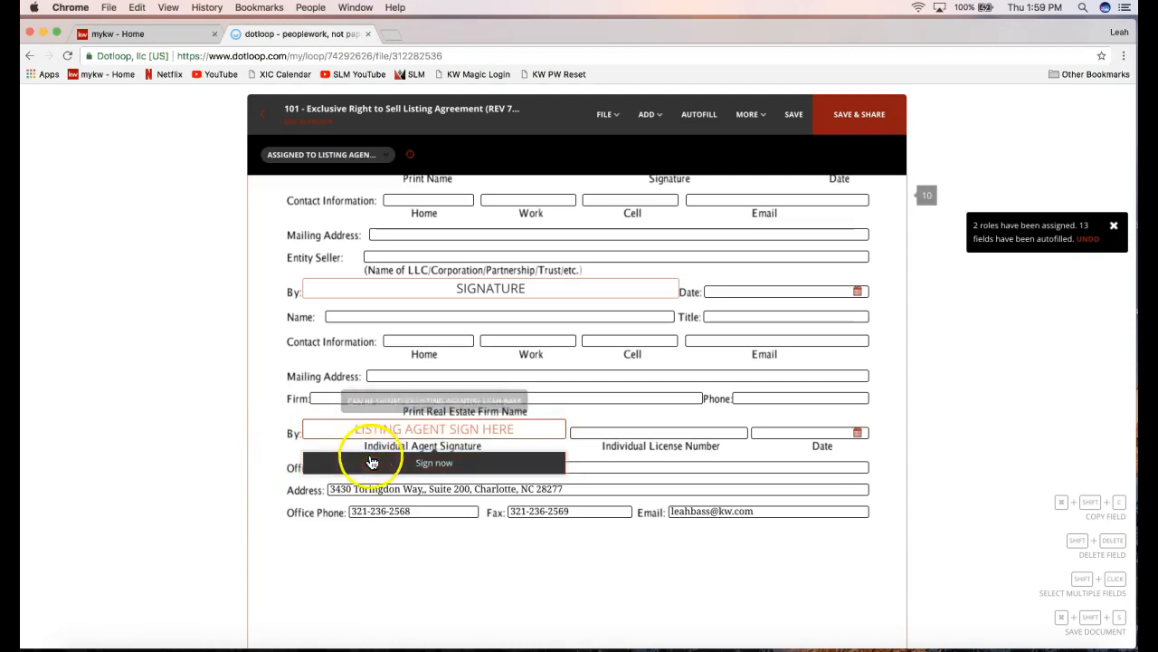
{"action": "left_click", "coordinate": [372, 466]}
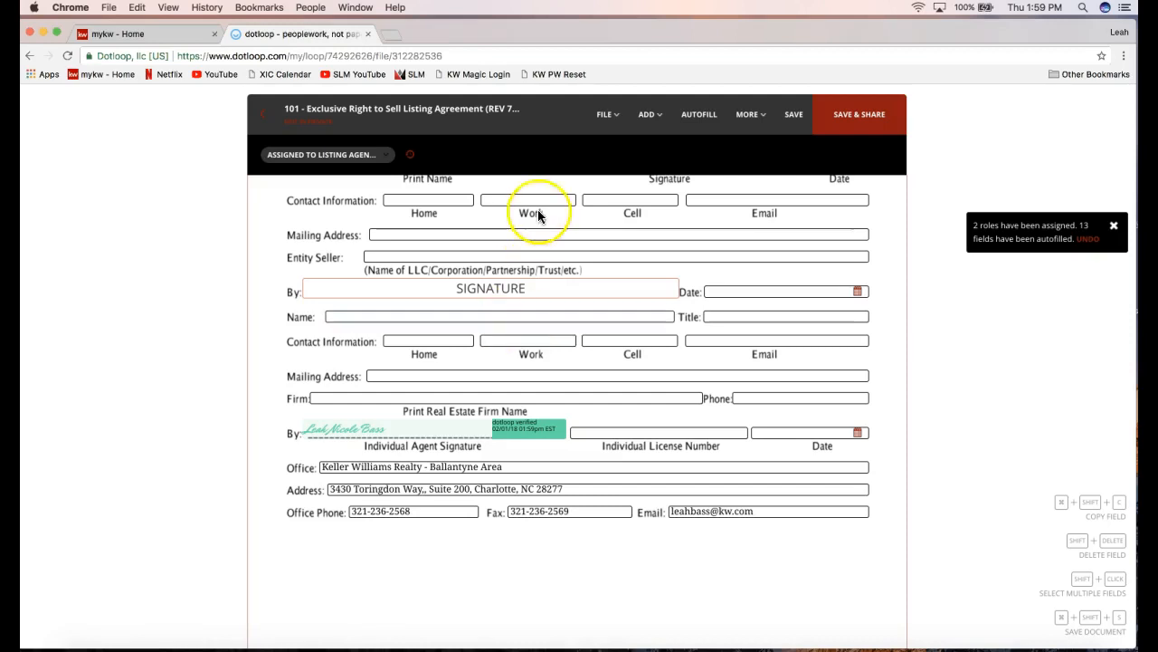
{"action": "left_click", "coordinate": [605, 115]}
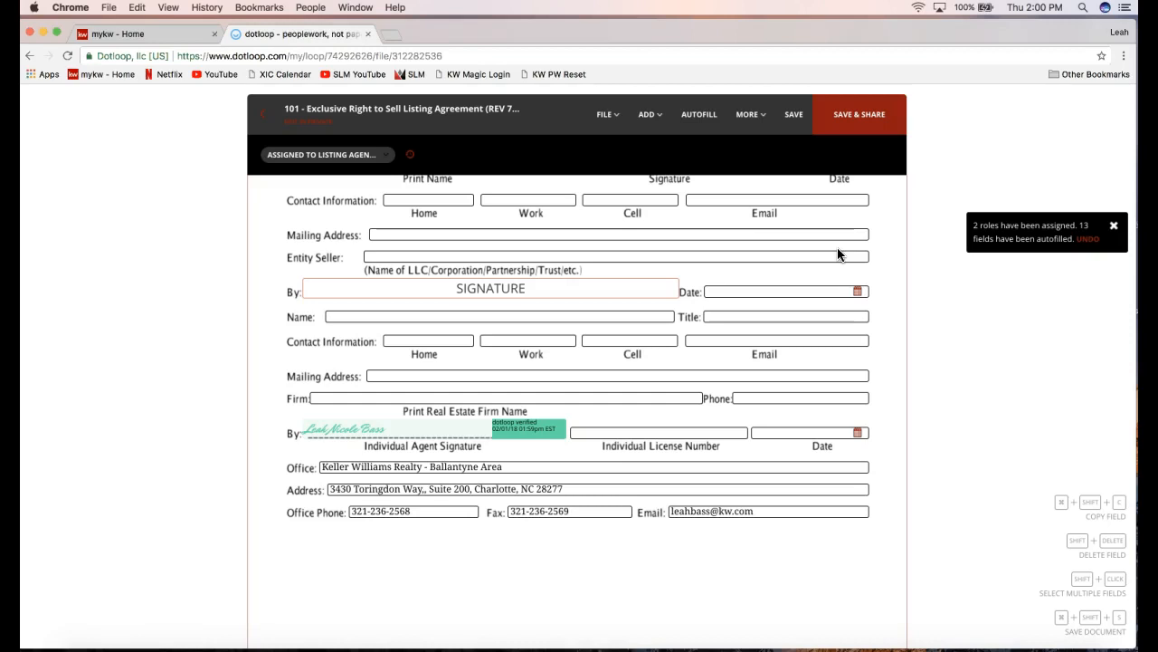
{"action": "left_click", "coordinate": [956, 206]}
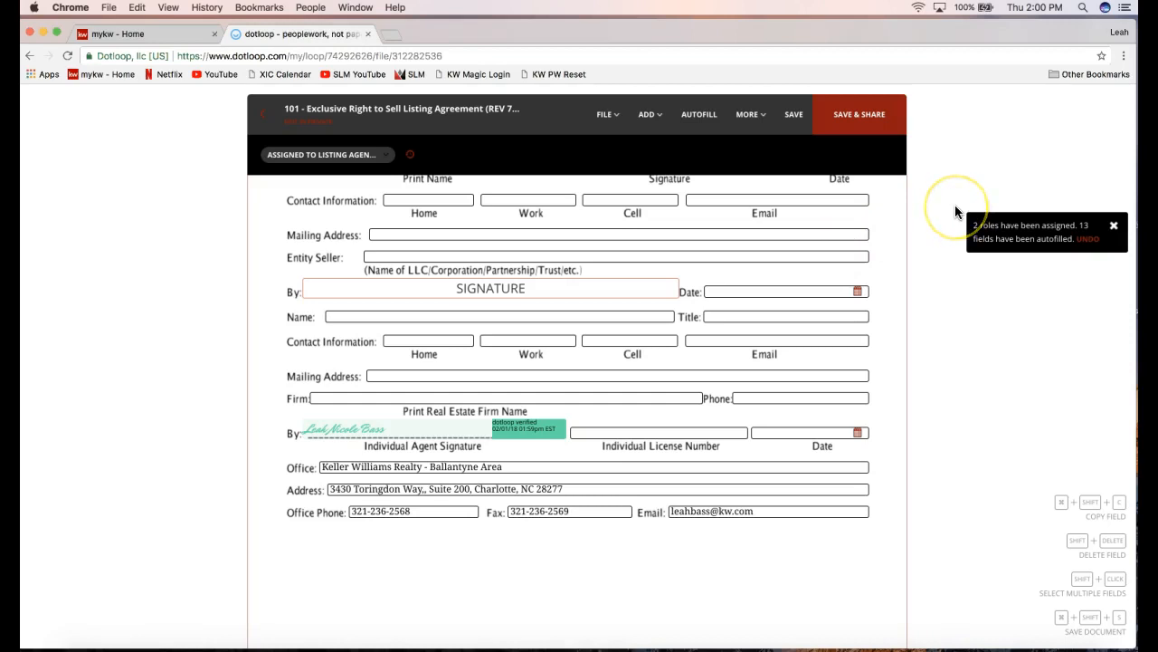
{"action": "left_click", "coordinate": [608, 117]}
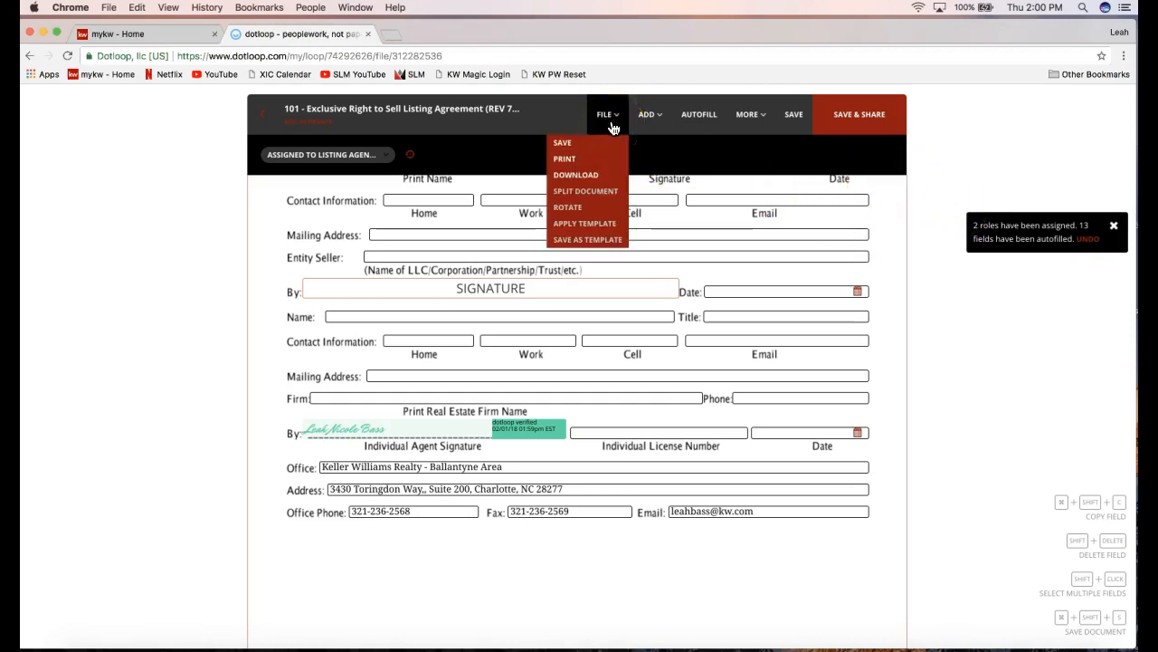
{"action": "left_click", "coordinate": [588, 161]}
{"action": "left_click", "coordinate": [578, 176]}
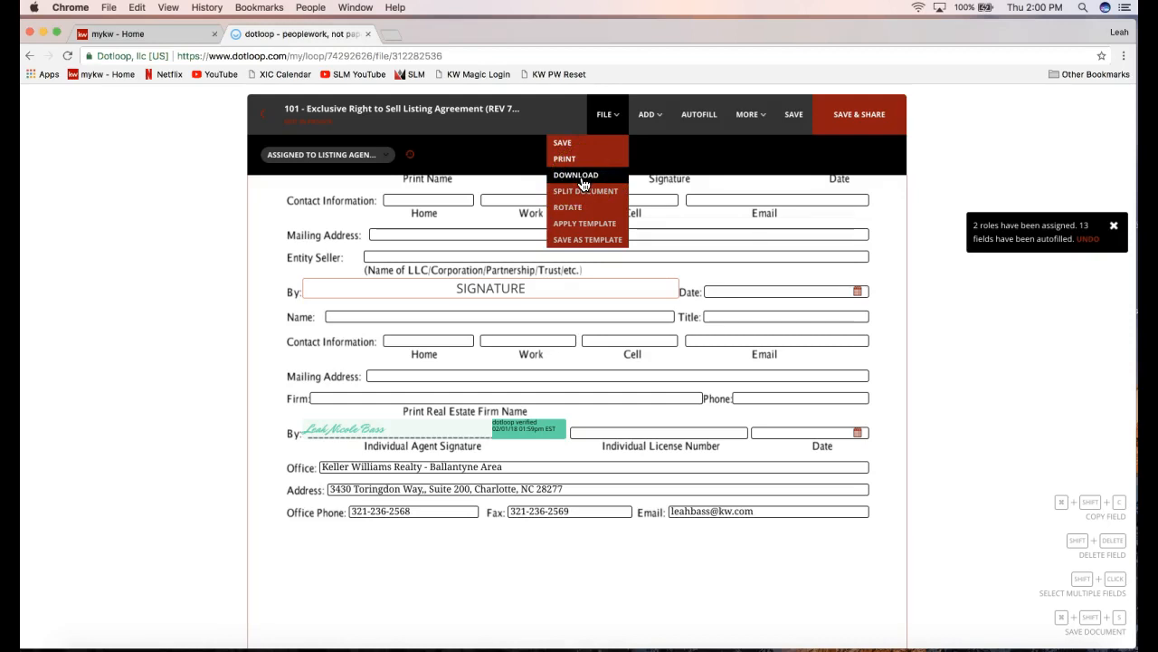
{"action": "left_click", "coordinate": [583, 184]}
{"action": "left_click", "coordinate": [588, 181]}
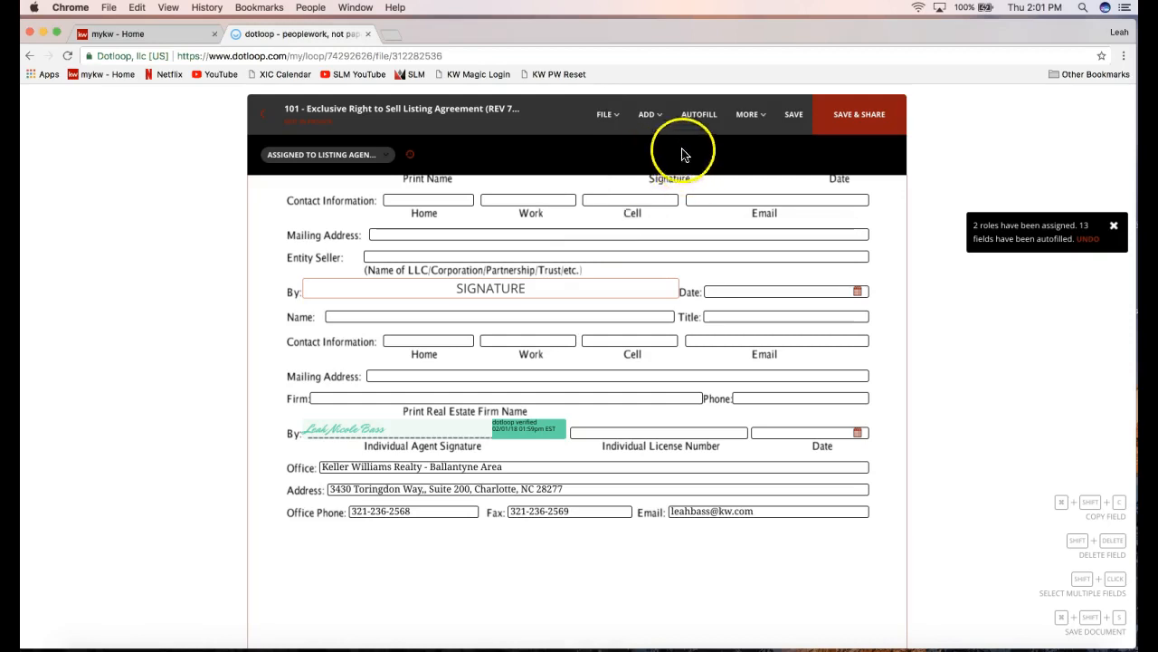
{"action": "left_click", "coordinate": [757, 116]}
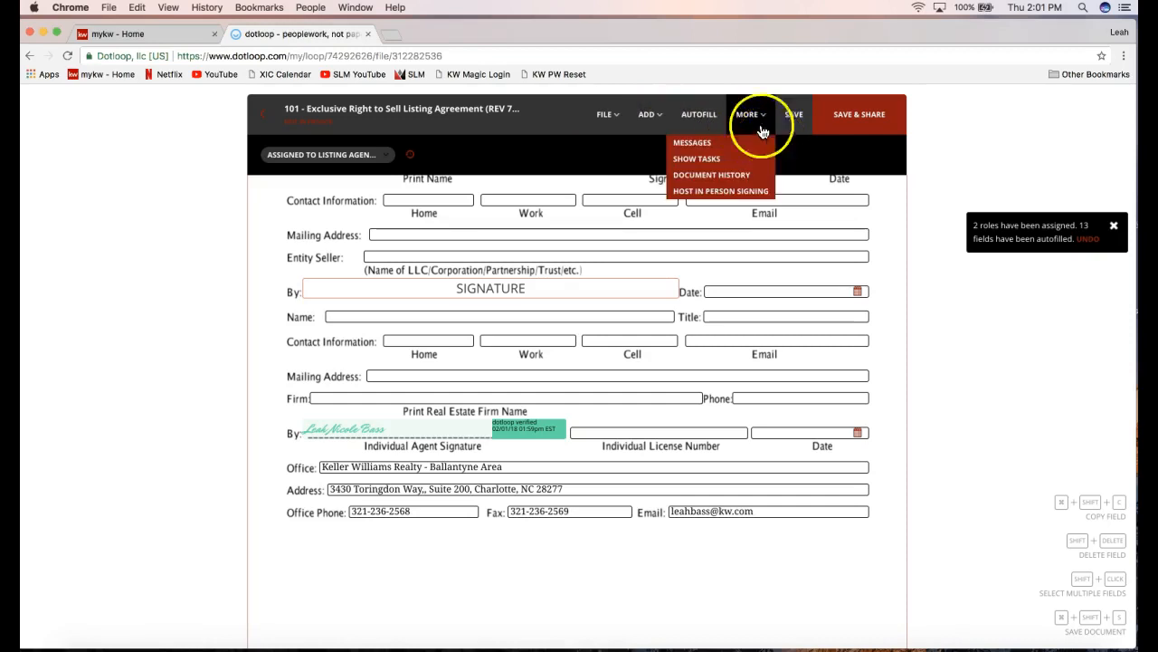
{"action": "mouse_move", "coordinate": [746, 127]}
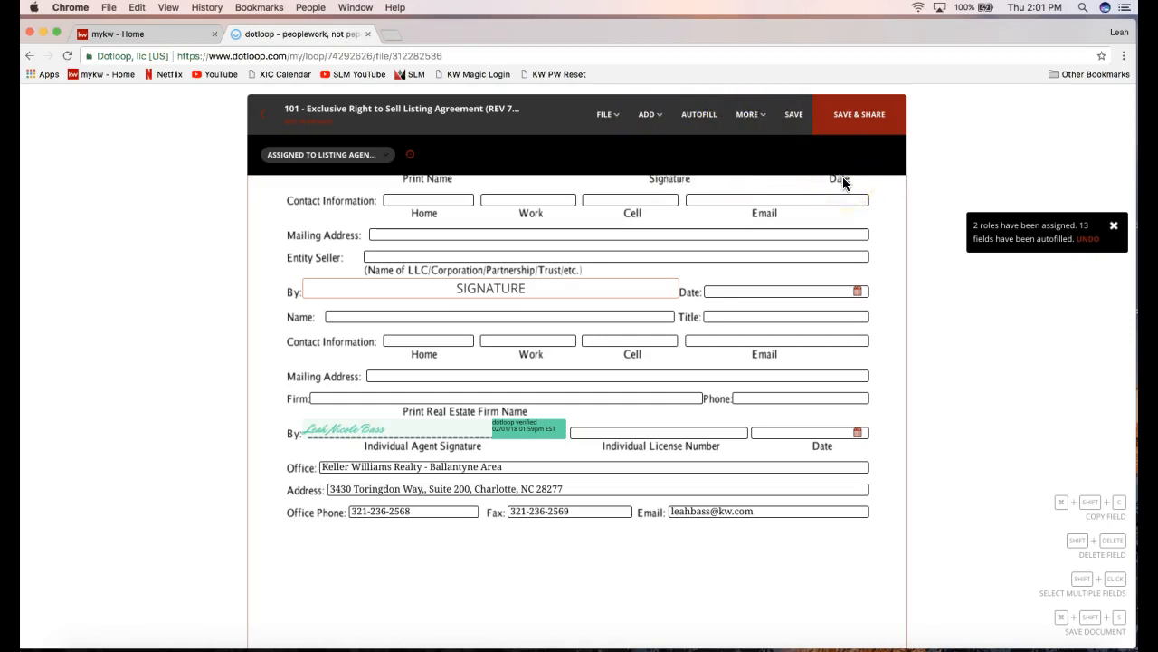
{"action": "left_click", "coordinate": [844, 130]}
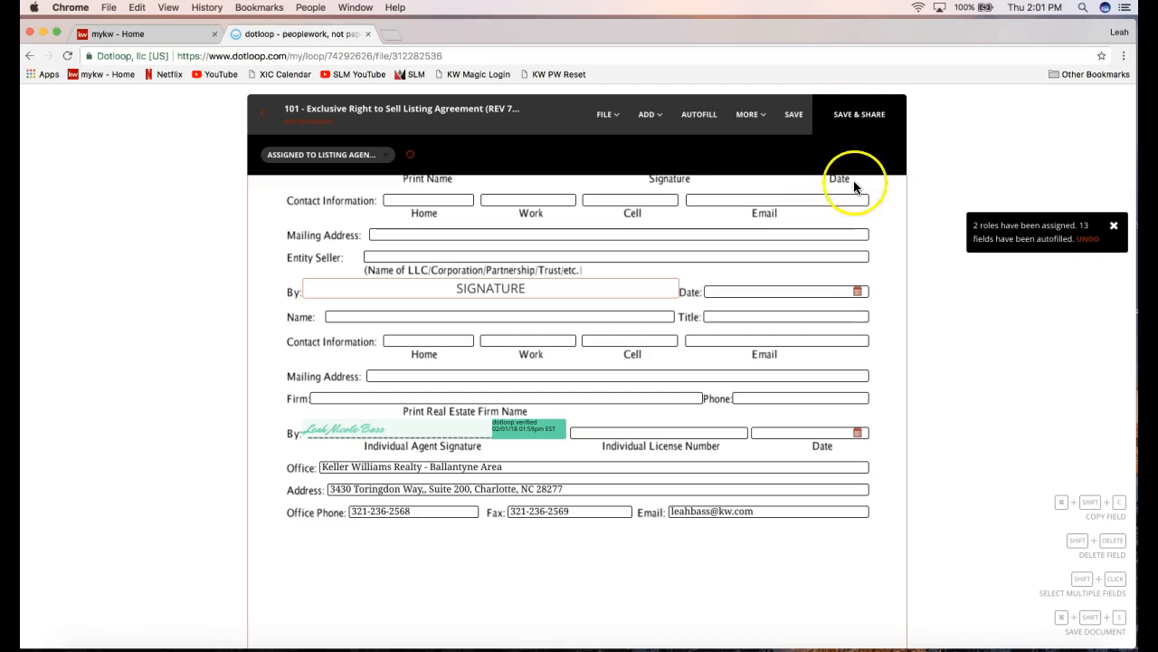
Save & Share the agreement and review the Share dialog, including the seller's 11 fields.
{"action": "left_click", "coordinate": [859, 132]}
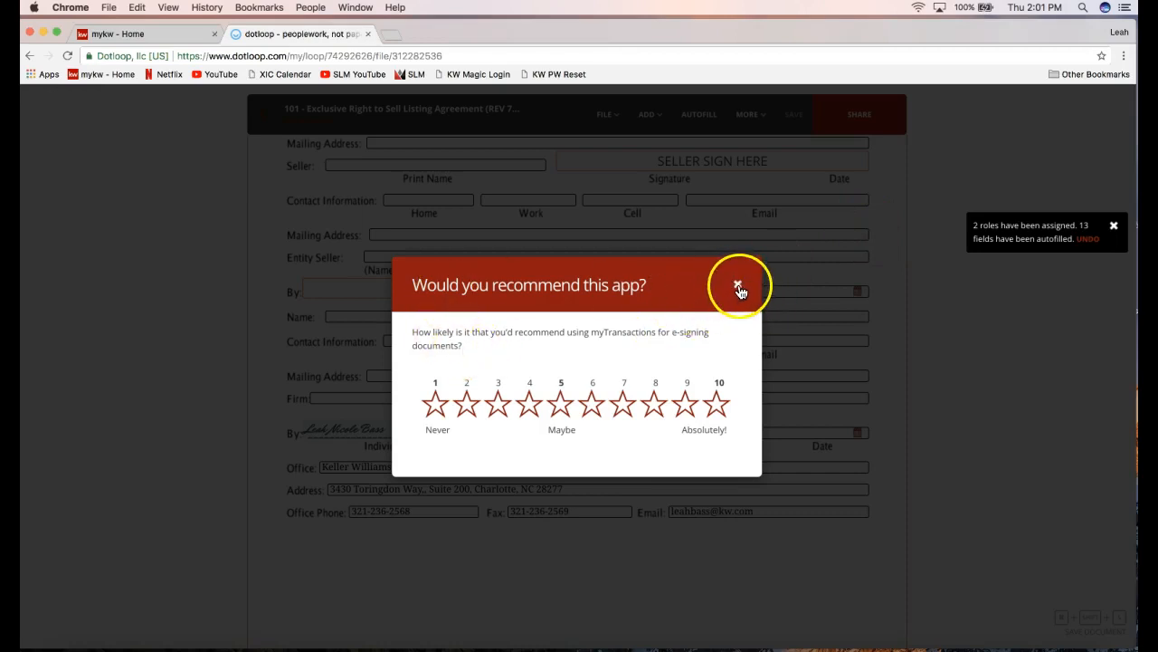
{"action": "left_click", "coordinate": [738, 287]}
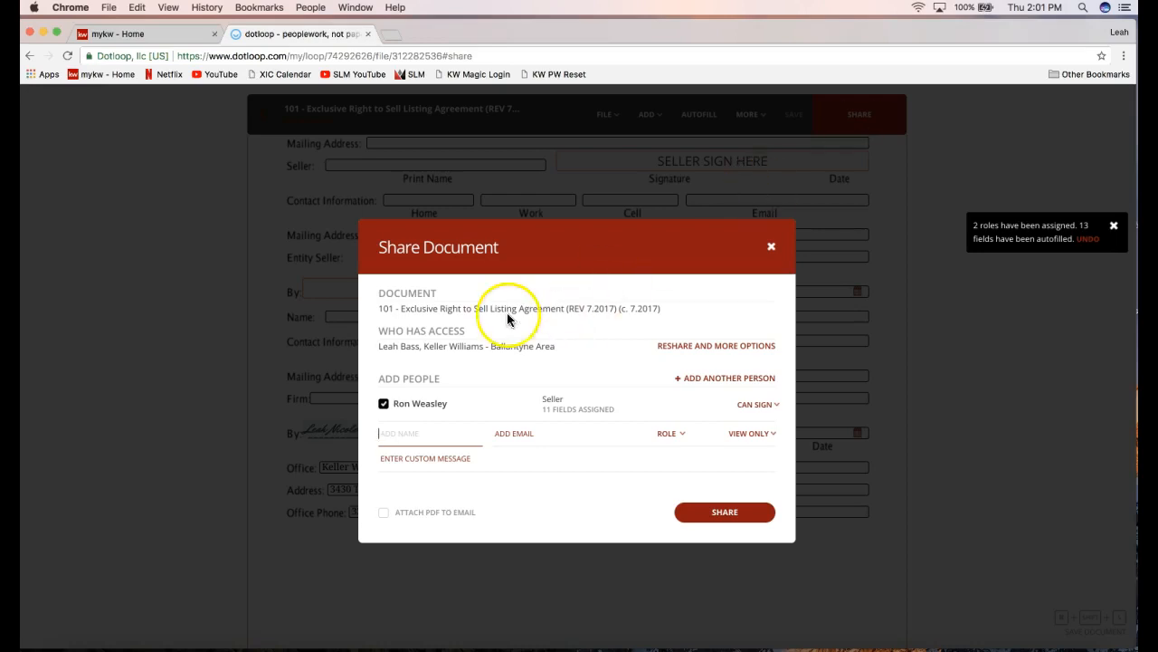
{"action": "left_click_drag", "start_coordinate": [372, 300], "coordinate": [438, 297]}
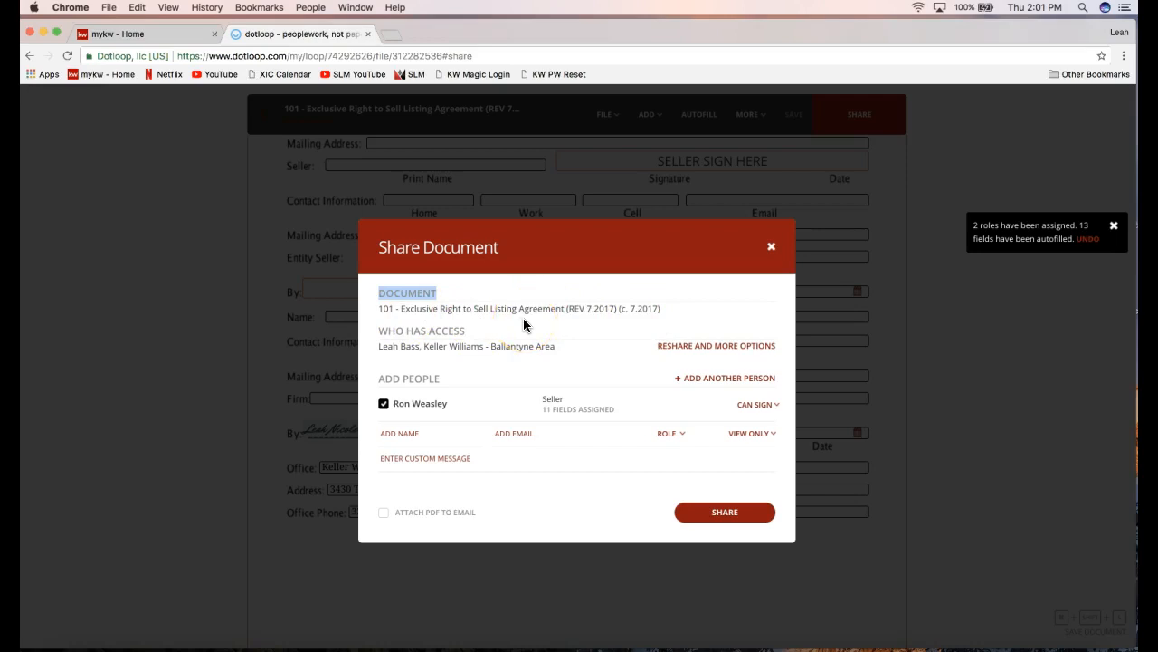
{"action": "left_click_drag", "start_coordinate": [380, 331], "coordinate": [474, 332]}
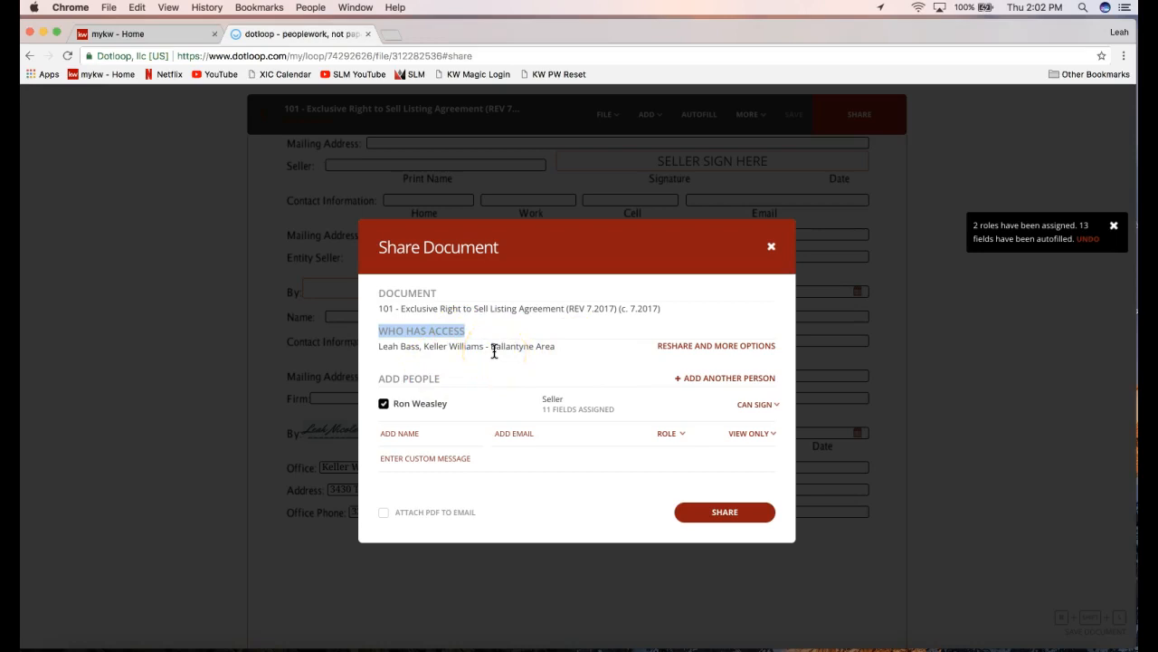
{"action": "left_click_drag", "start_coordinate": [379, 378], "coordinate": [441, 386]}
{"action": "left_click", "coordinate": [439, 429]}
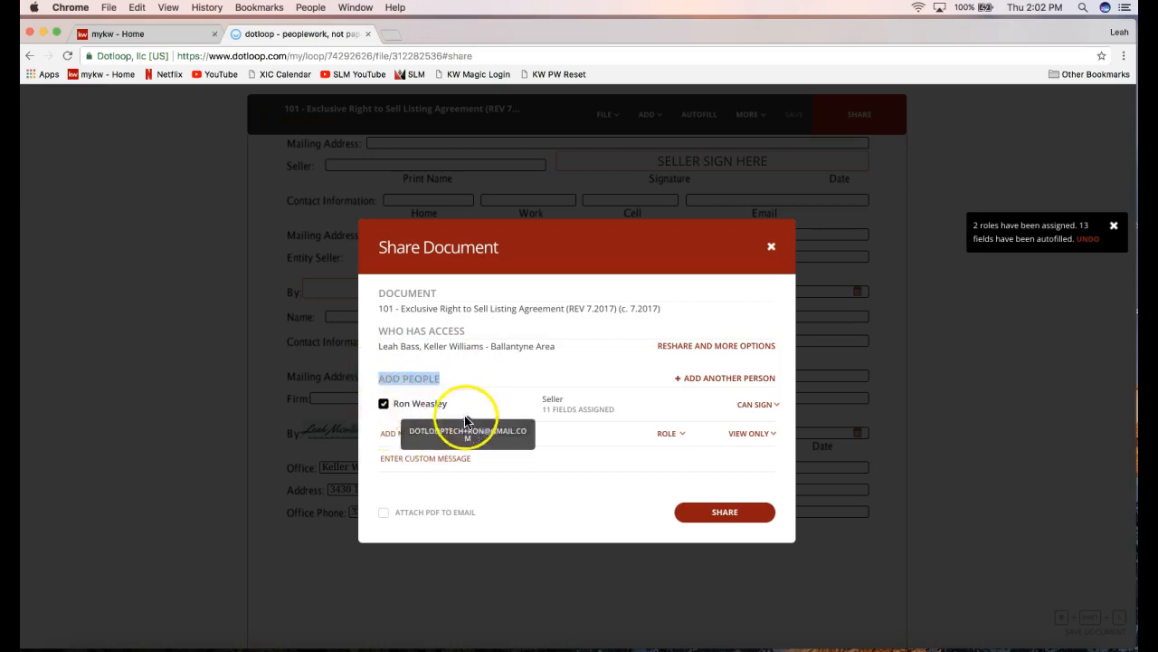
{"action": "left_click_drag", "start_coordinate": [542, 409], "coordinate": [607, 408]}
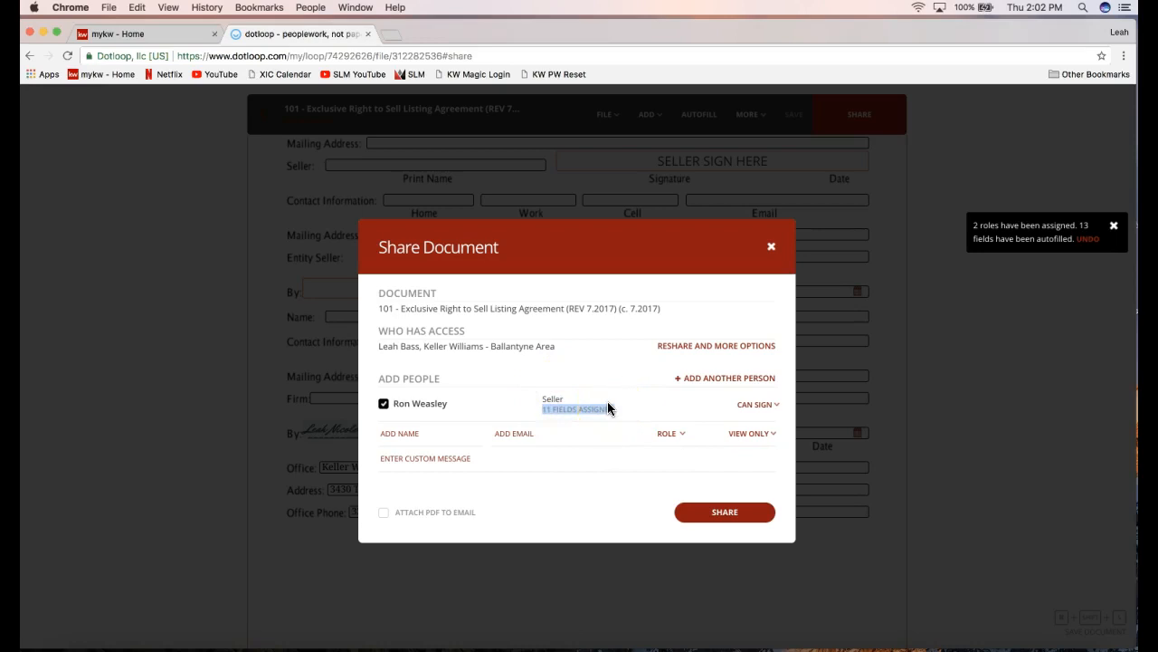
Review the seller's access levels (View Only, Can Sign, Can Fill & Sign), keeping Can Sign.
{"action": "left_click", "coordinate": [751, 408]}
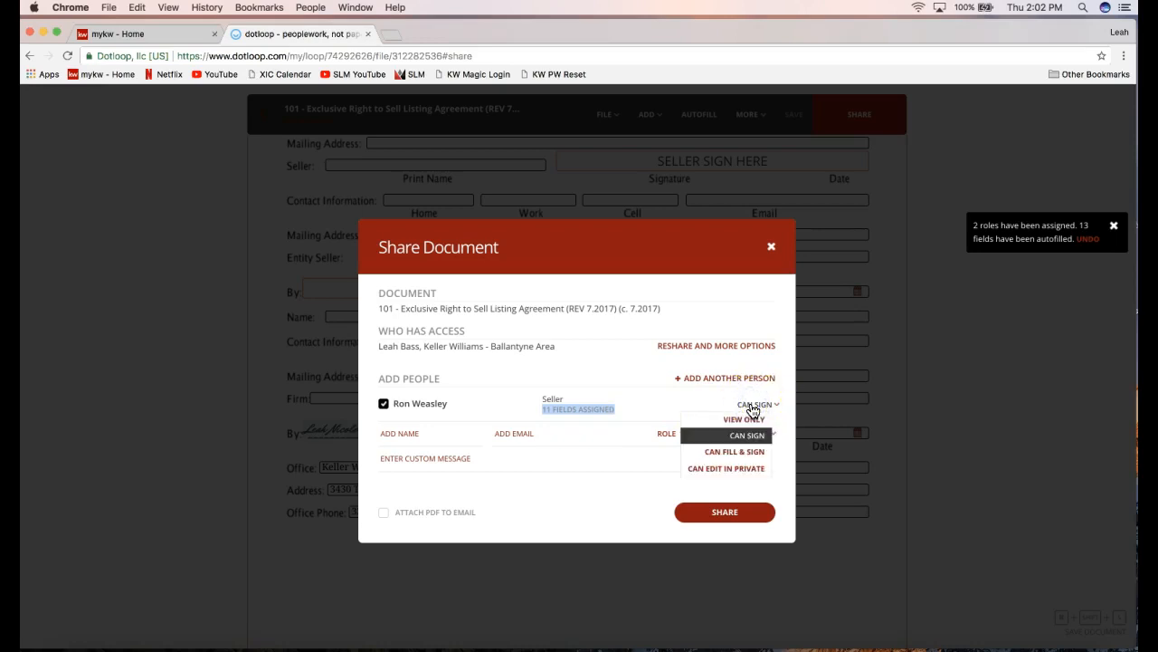
{"action": "left_click", "coordinate": [750, 462]}
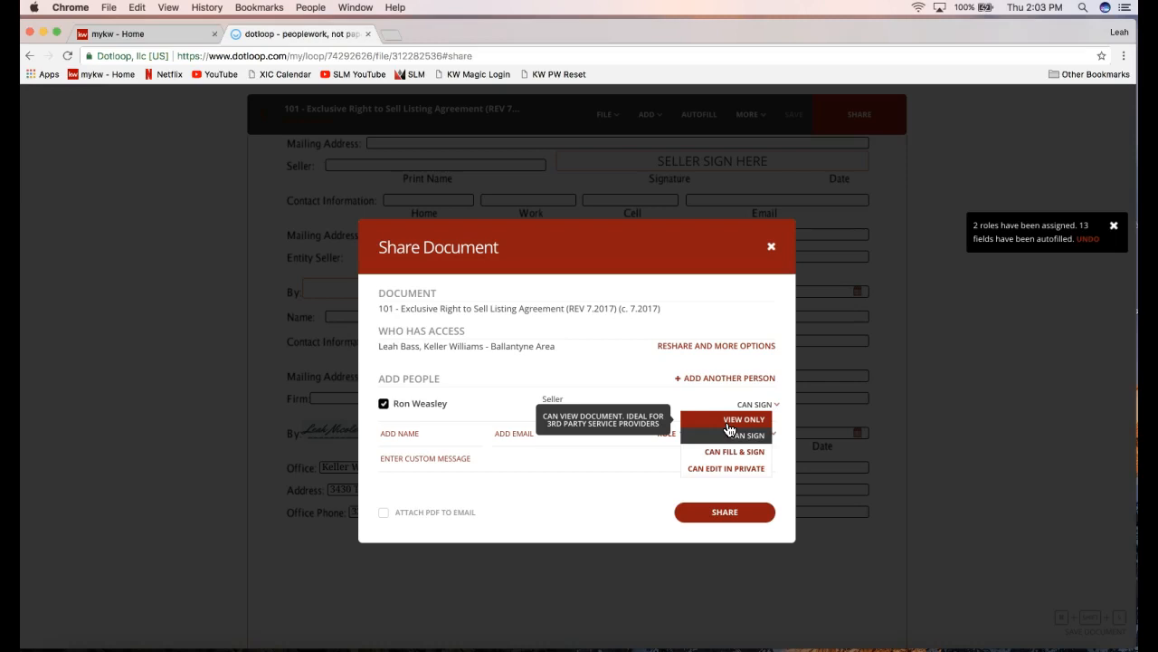
{"action": "left_click", "coordinate": [728, 422]}
Add a blank extra-person entry and bring up its access level choices.
{"action": "left_click", "coordinate": [403, 439]}
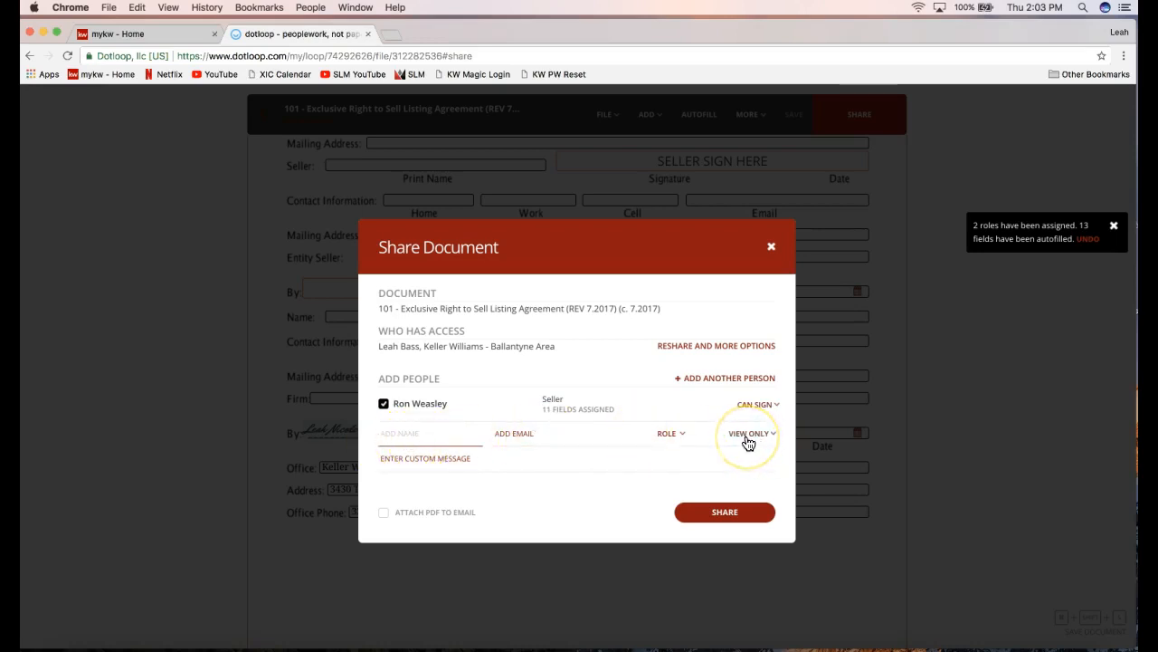
{"action": "left_click", "coordinate": [444, 432]}
{"action": "left_click", "coordinate": [758, 429]}
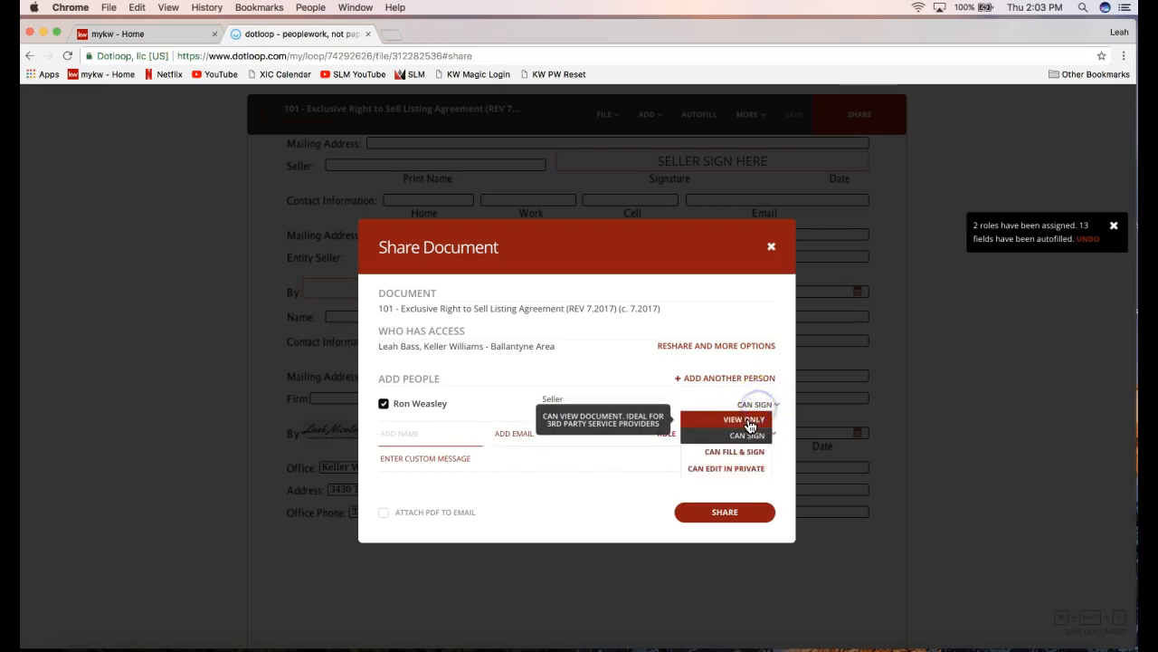
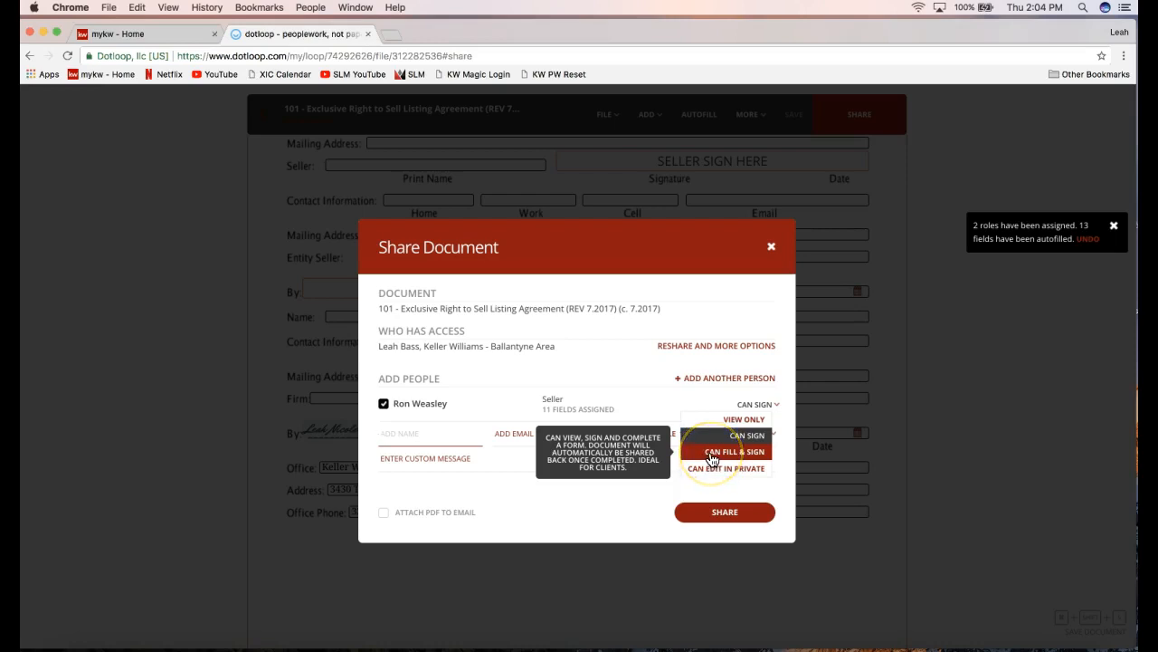
Give the seller Can Sign permission on the listing agreement.
{"action": "left_click", "coordinate": [731, 438]}
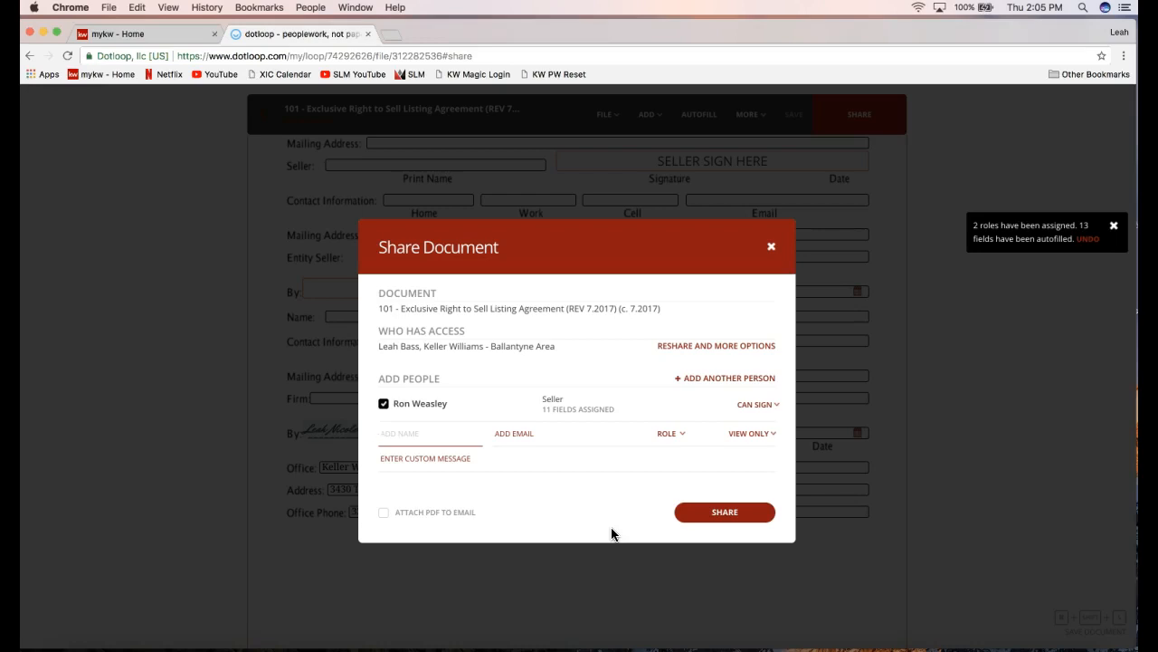
Share the listing agreement with the seller, confirm it's waiting on others, and close the dialog.
{"action": "left_click", "coordinate": [734, 510]}
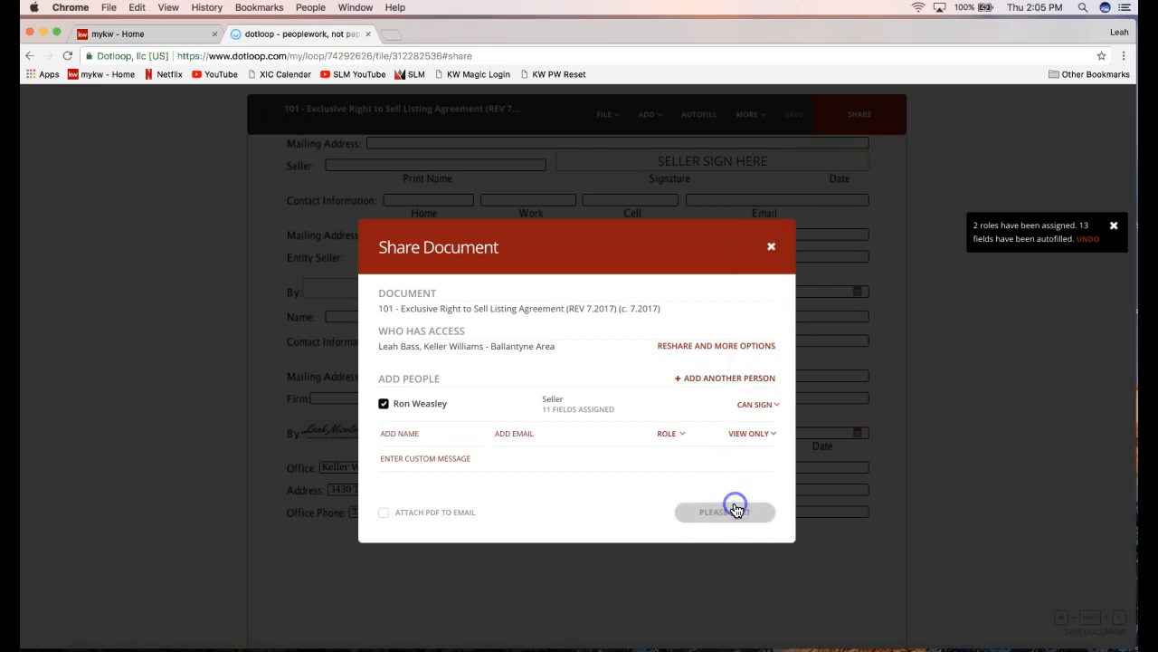
{"action": "left_click_drag", "start_coordinate": [375, 290], "coordinate": [599, 288]}
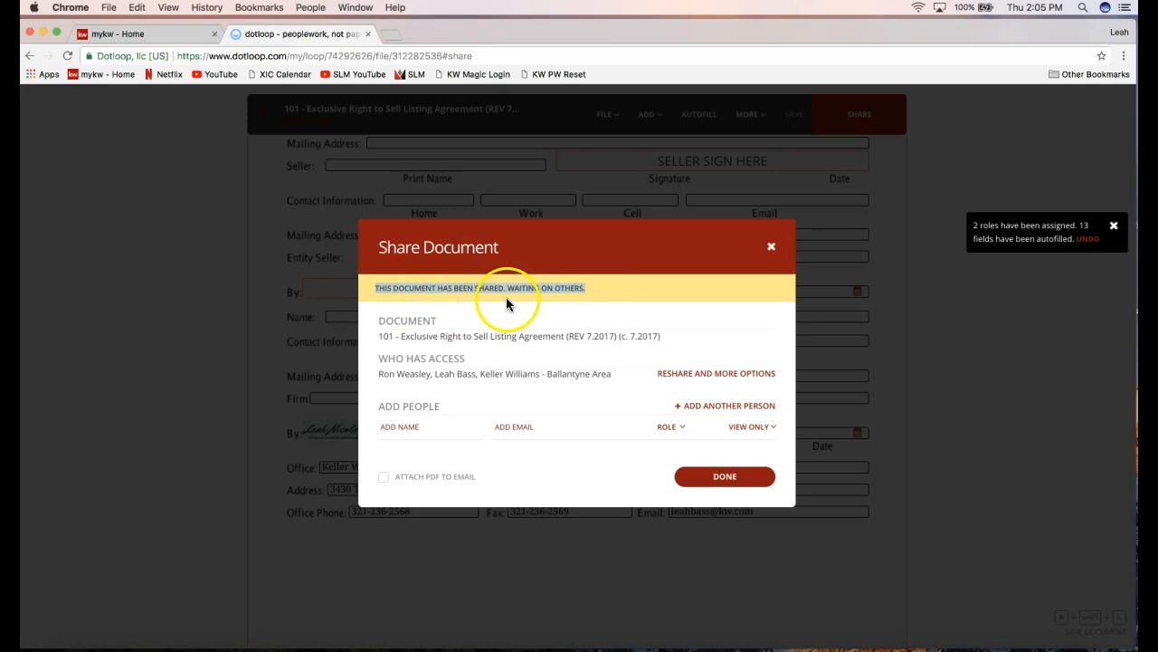
{"action": "left_click", "coordinate": [771, 246]}
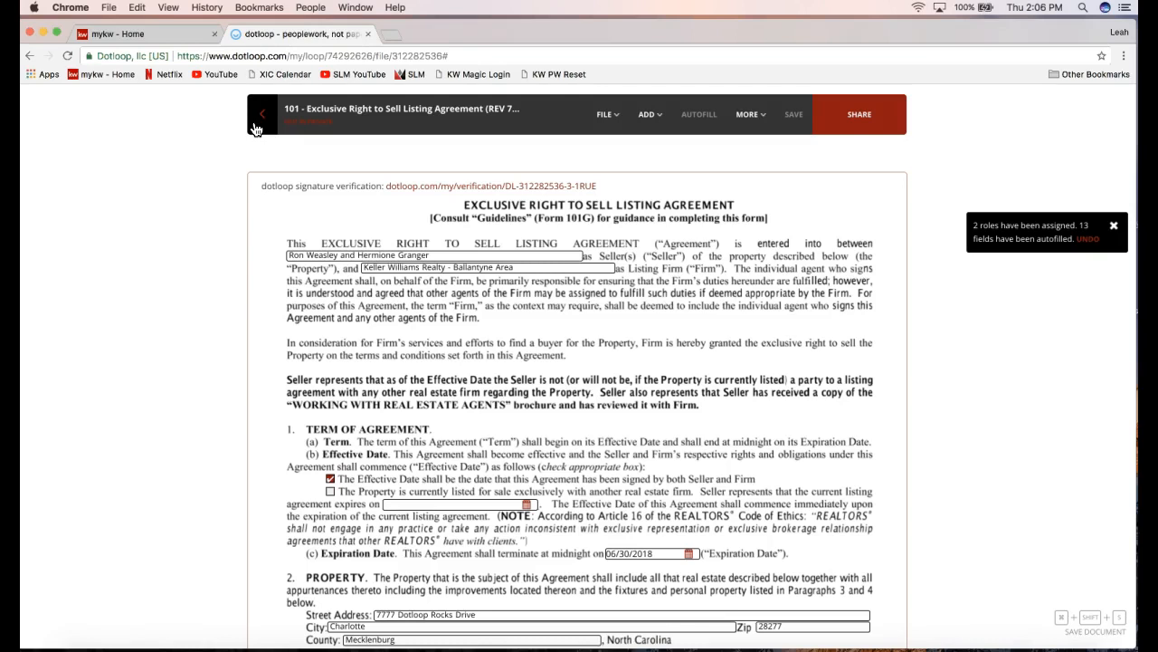
Return to the 7777 Dotloop Rocks Drive loop page.
{"action": "left_click", "coordinate": [256, 130]}
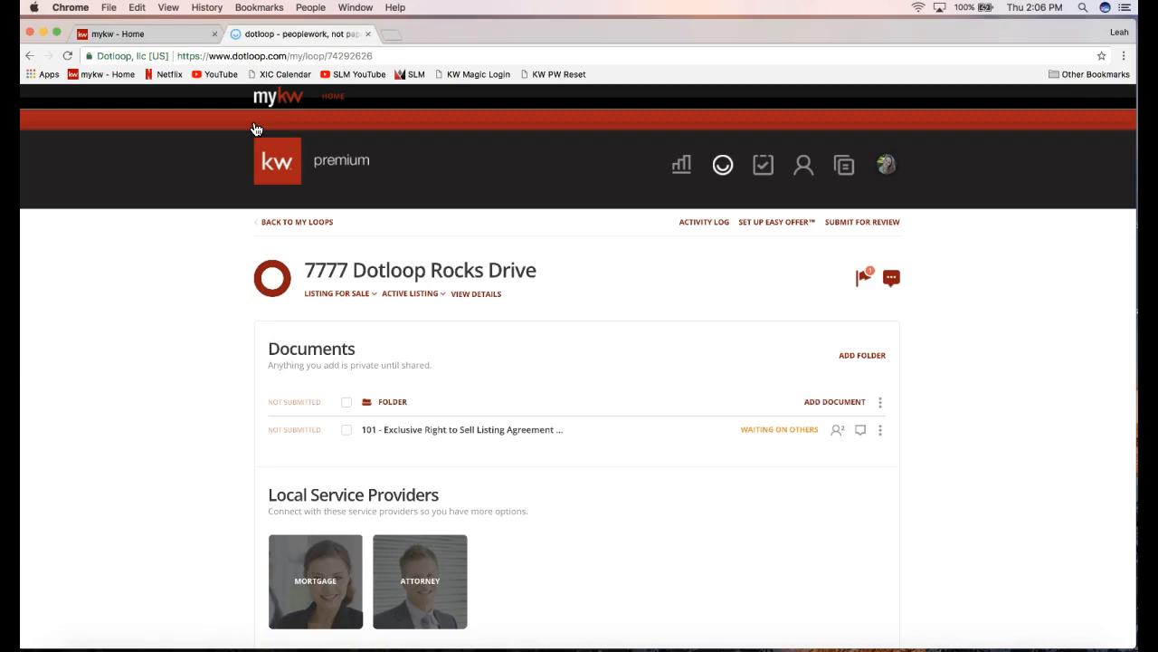
{"action": "left_click", "coordinate": [249, 283]}
{"action": "left_click", "coordinate": [312, 313]}
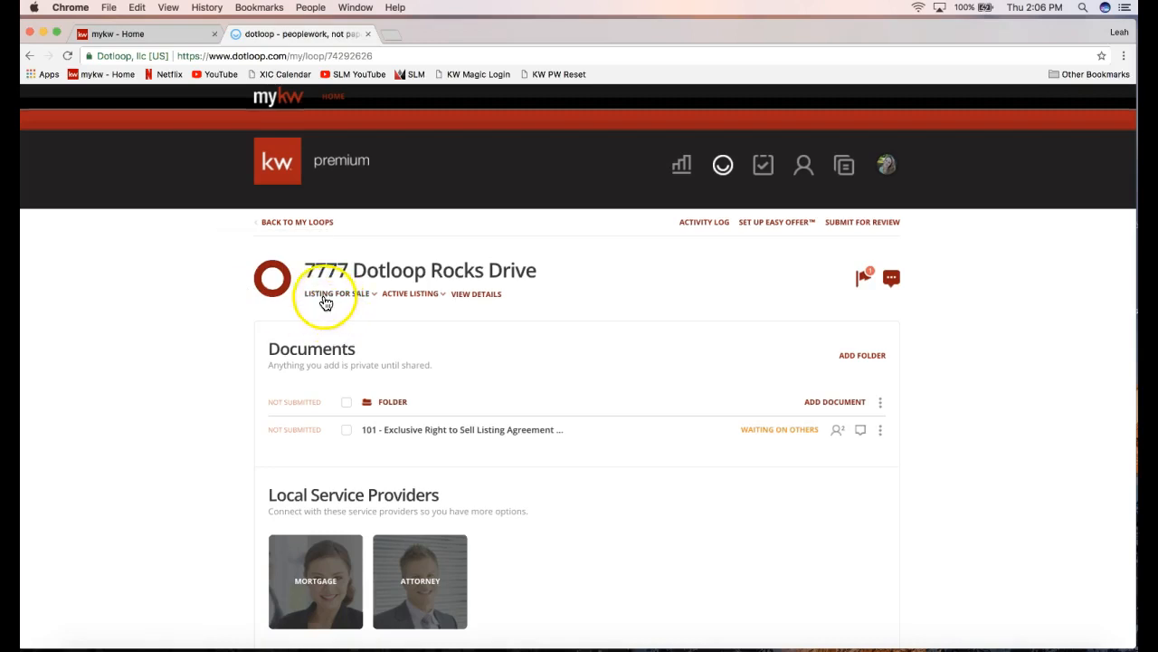
Keep the loop type as Listing for Sale and bring up the loop status list.
{"action": "left_click", "coordinate": [331, 294]}
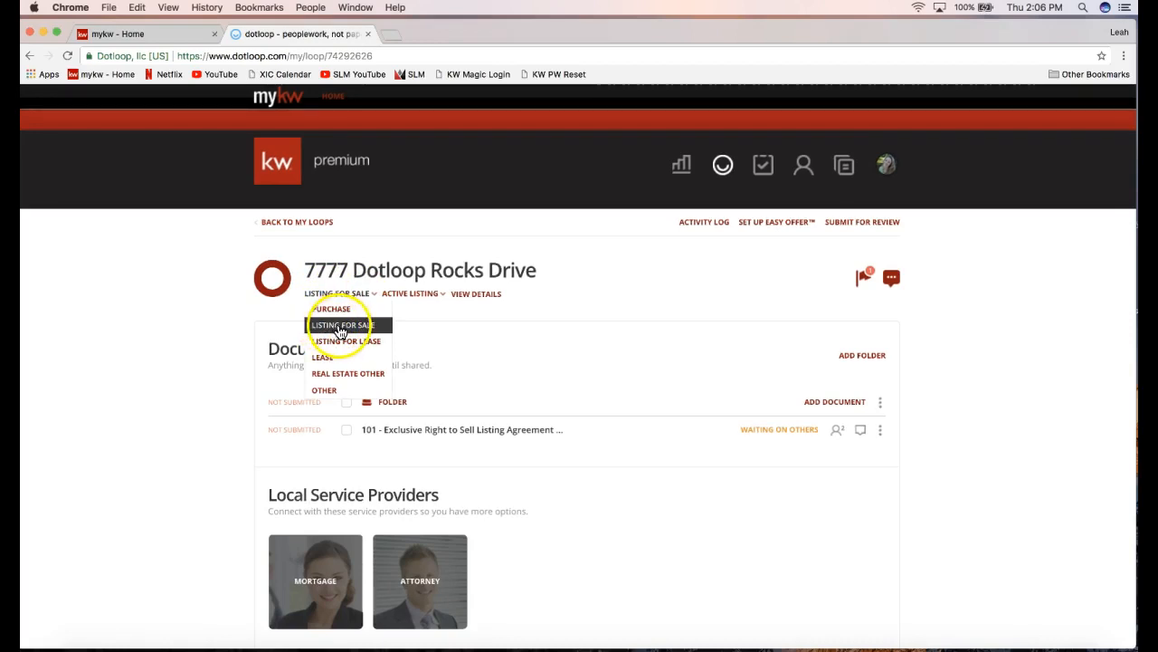
{"action": "left_click", "coordinate": [340, 327]}
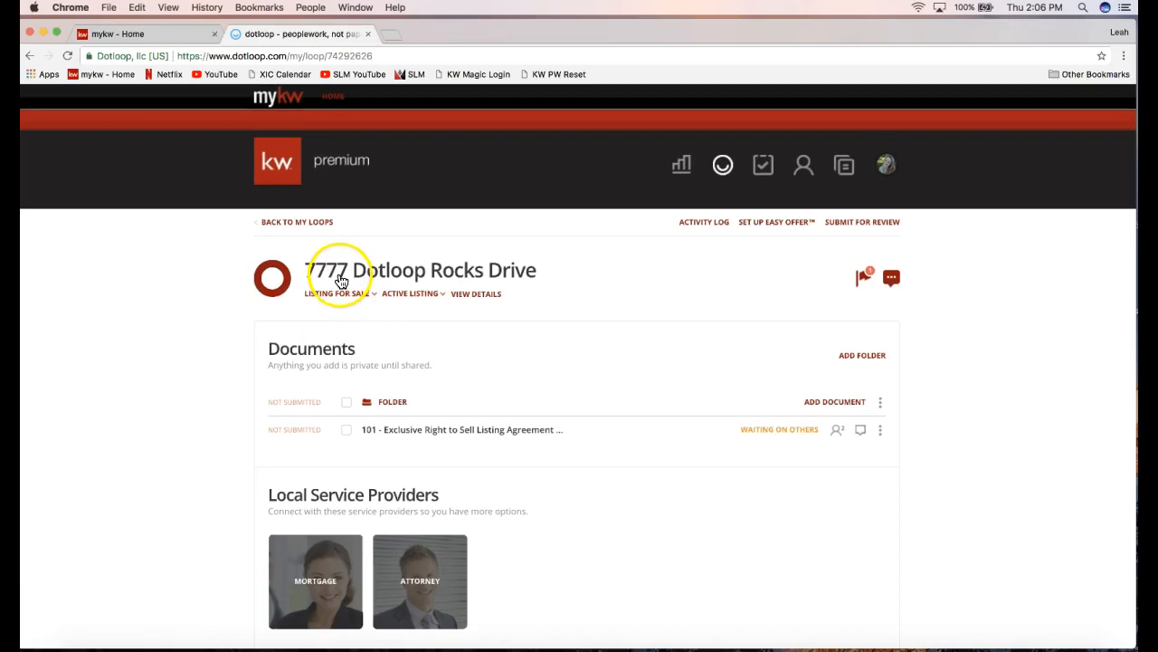
{"action": "left_click", "coordinate": [351, 298]}
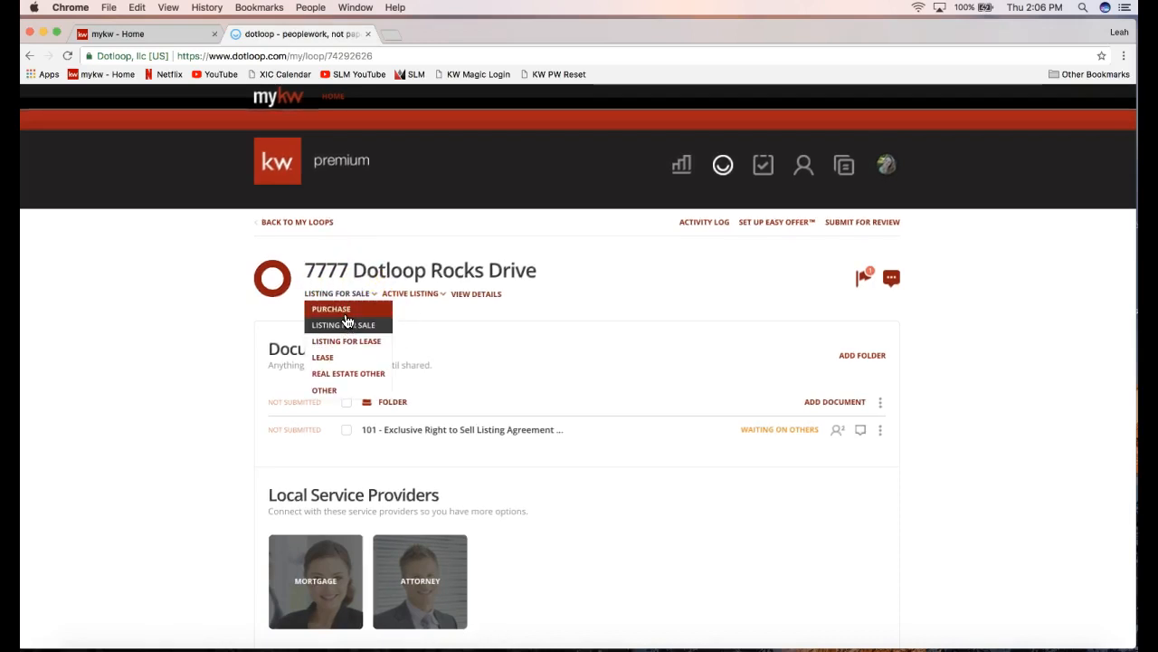
{"action": "left_click", "coordinate": [405, 299]}
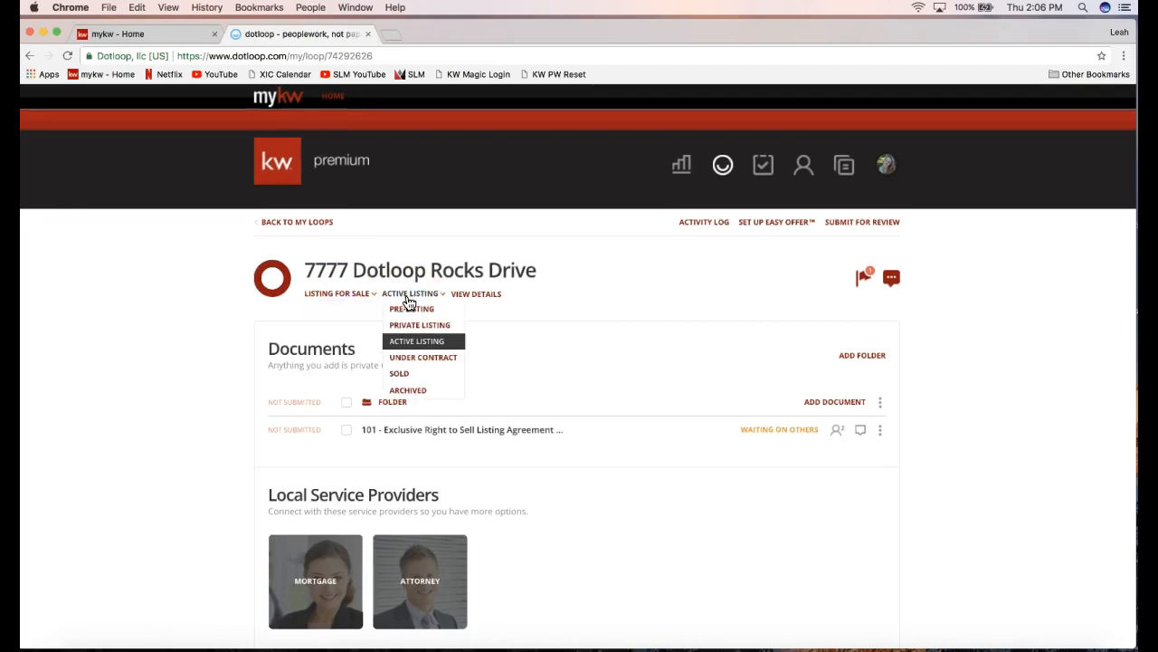
Change the 7777 Dotloop Rocks Drive loop status from Active Listing to Archived.
{"action": "left_click", "coordinate": [410, 392]}
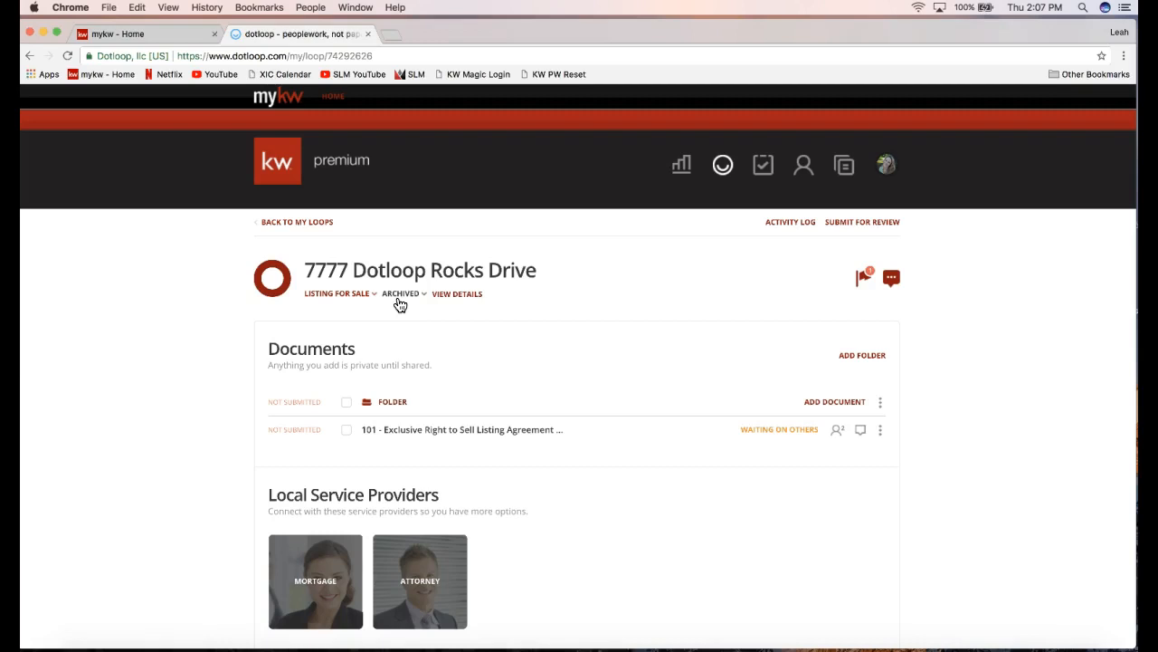
{"action": "left_click", "coordinate": [178, 273]}
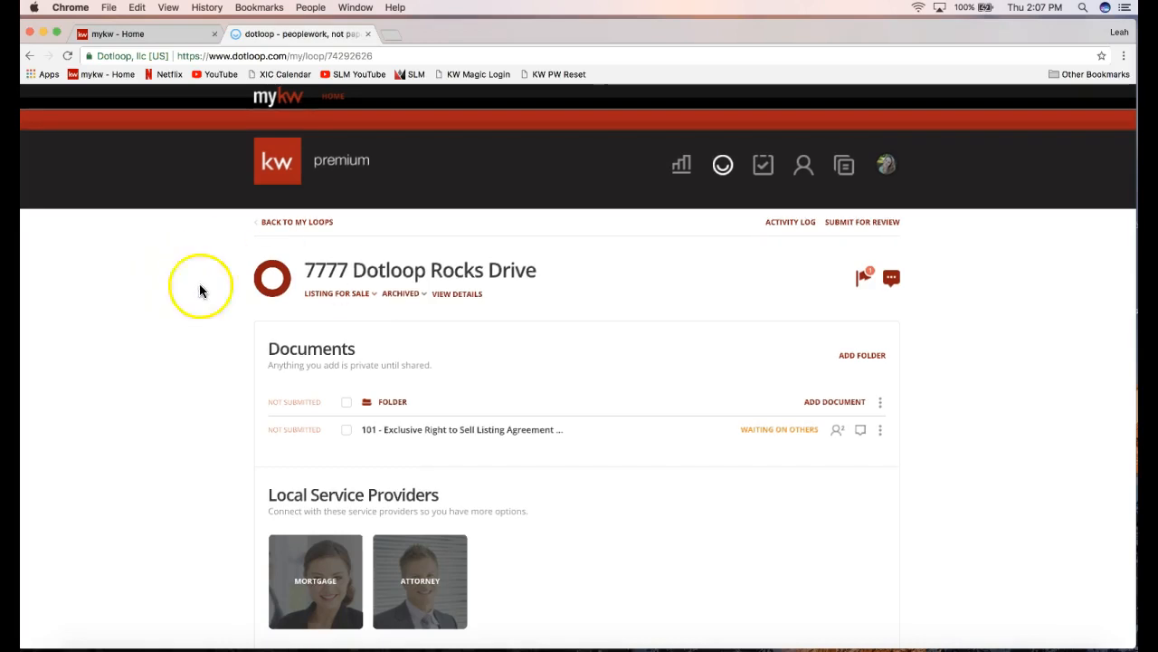
Go back to My Loops and show the loop filter options.
{"action": "left_click", "coordinate": [292, 226]}
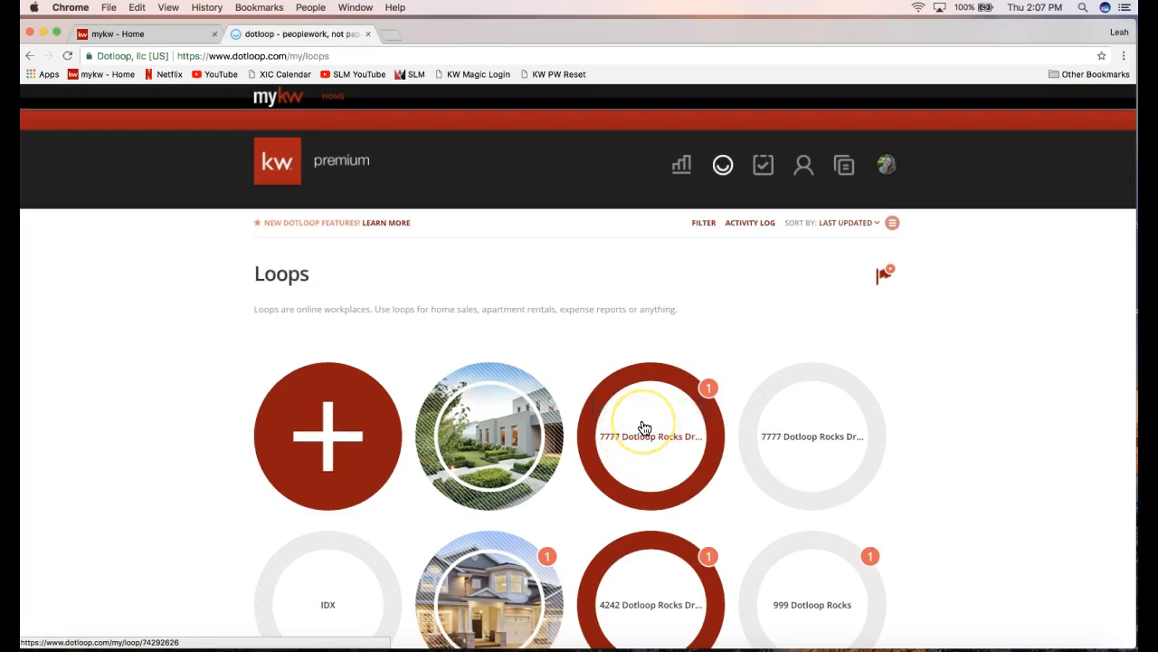
{"action": "left_click", "coordinate": [702, 226]}
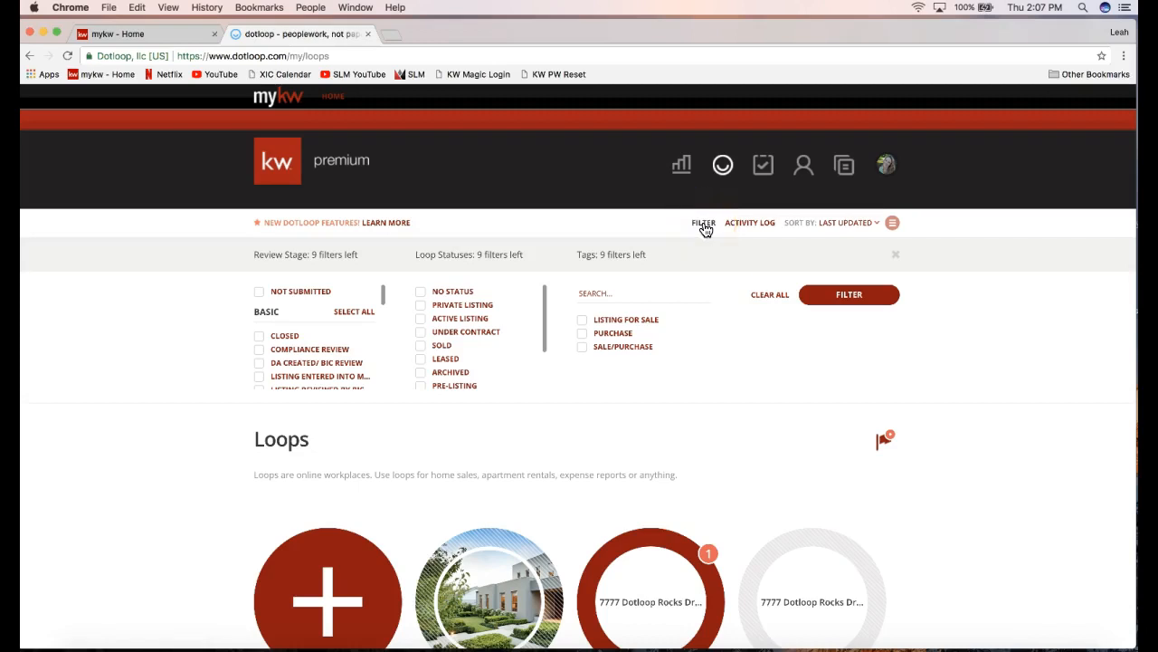
Check No Status, Private Listing, Active Listing, Under Contract and Leased, leaving Sold cleared.
{"action": "left_click", "coordinate": [421, 294]}
{"action": "left_click", "coordinate": [421, 305]}
{"action": "left_click", "coordinate": [421, 318]}
{"action": "left_click", "coordinate": [421, 332]}
{"action": "left_click", "coordinate": [421, 346]}
{"action": "left_click", "coordinate": [421, 359]}
{"action": "scroll", "coordinate": [421, 362], "scroll_direction": "down", "scroll_amount": 3}
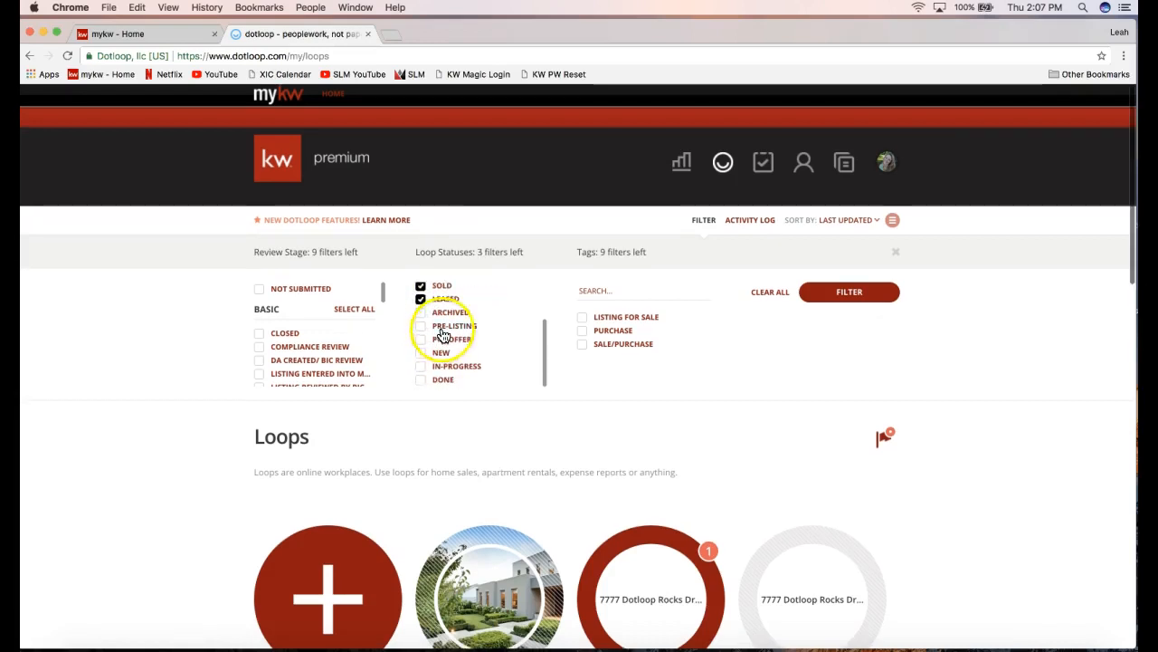
{"action": "scroll", "coordinate": [421, 299], "scroll_direction": "up", "scroll_amount": 3}
{"action": "left_click", "coordinate": [437, 341]}
Also check Pre-Listing, Pre-Offer, New and In-Progress, then apply the status filter.
{"action": "scroll", "coordinate": [435, 371], "scroll_direction": "down", "scroll_amount": 3}
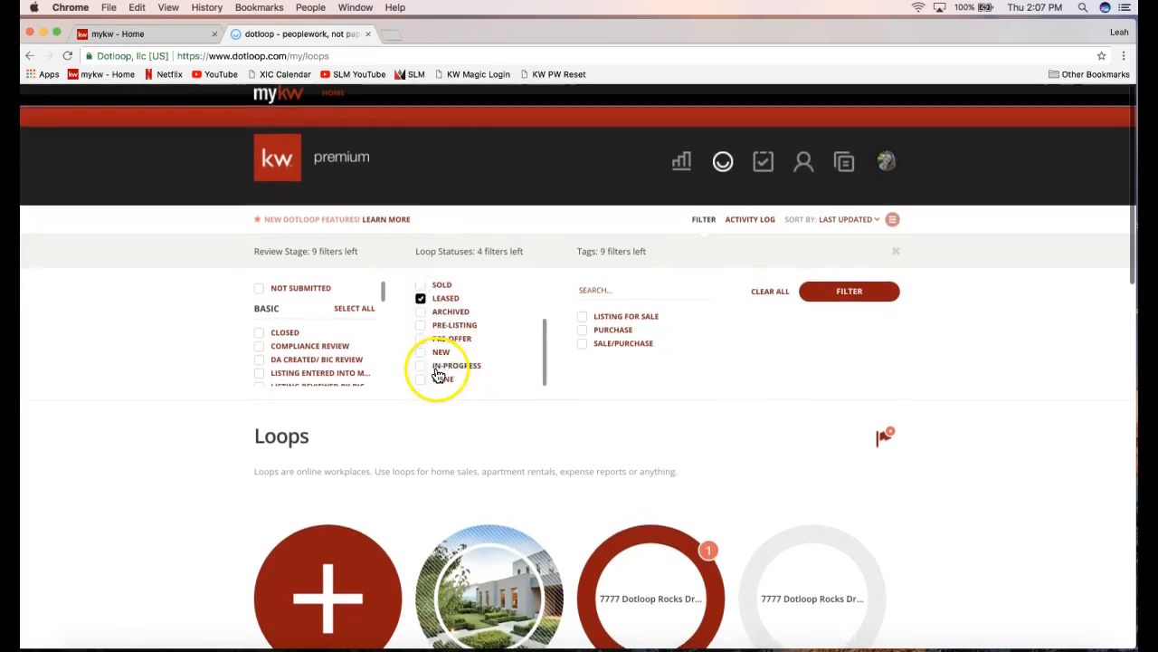
{"action": "left_click", "coordinate": [418, 326]}
{"action": "left_click", "coordinate": [420, 338]}
{"action": "left_click", "coordinate": [421, 352]}
{"action": "left_click", "coordinate": [434, 370]}
{"action": "scroll", "coordinate": [480, 367], "scroll_direction": "up", "scroll_amount": 3}
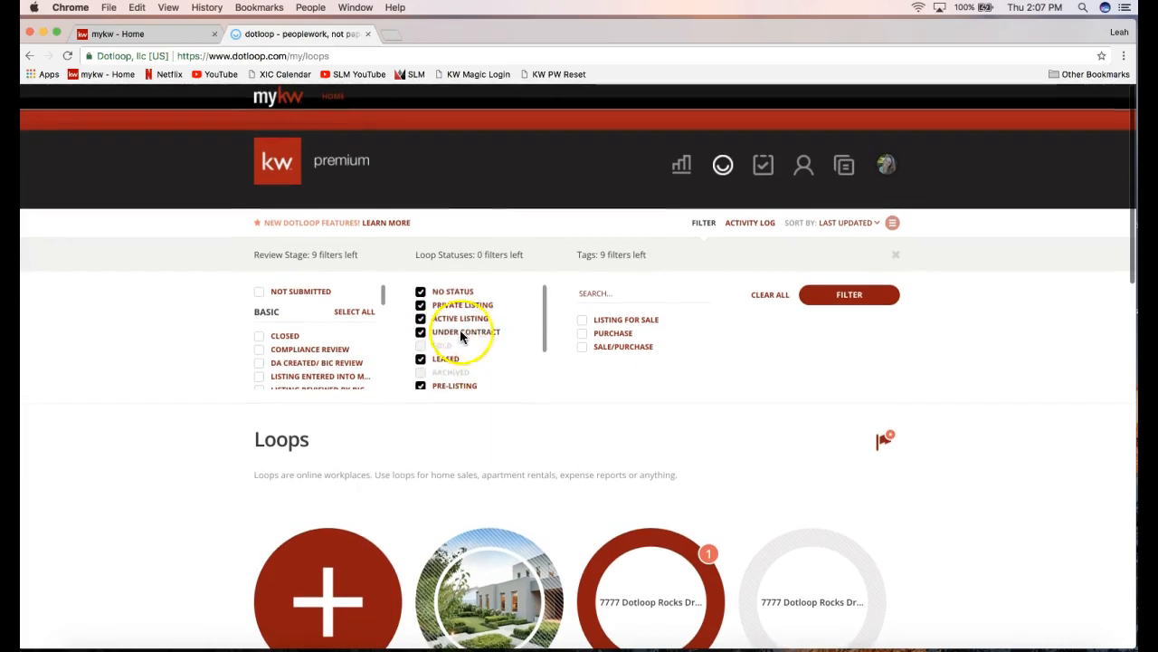
{"action": "left_click", "coordinate": [849, 298]}
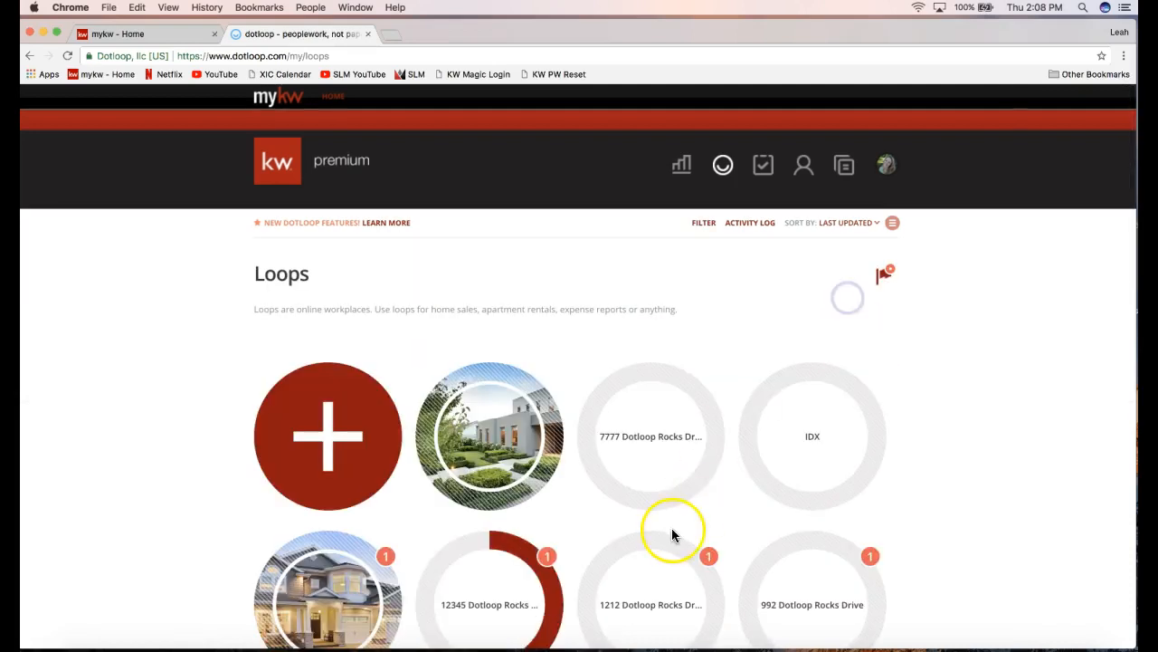